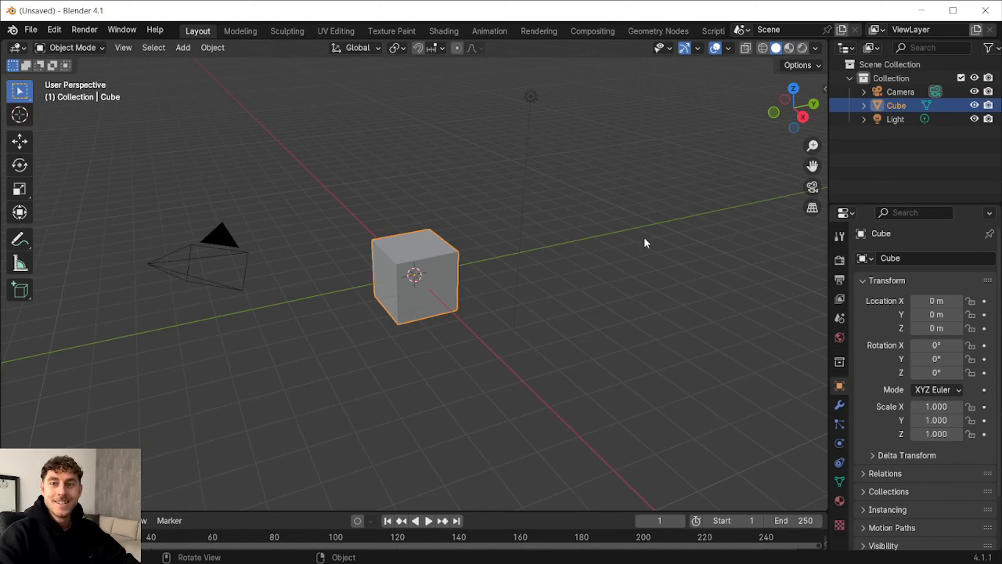
Delete the default light, cube and camera from the scene.
click(897, 118)
key(Delete)
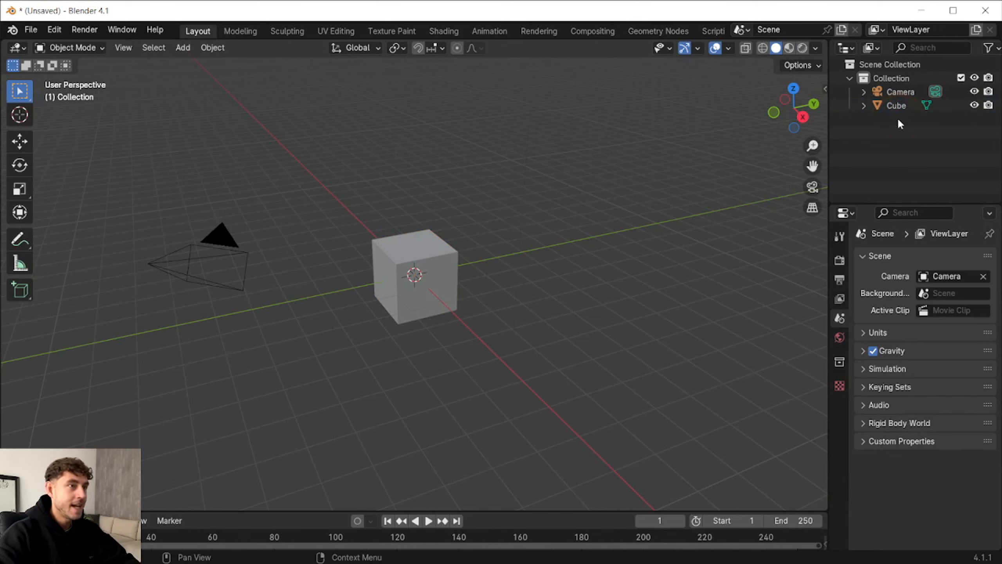
click(898, 106)
key(Delete)
click(903, 89)
key(Delete)
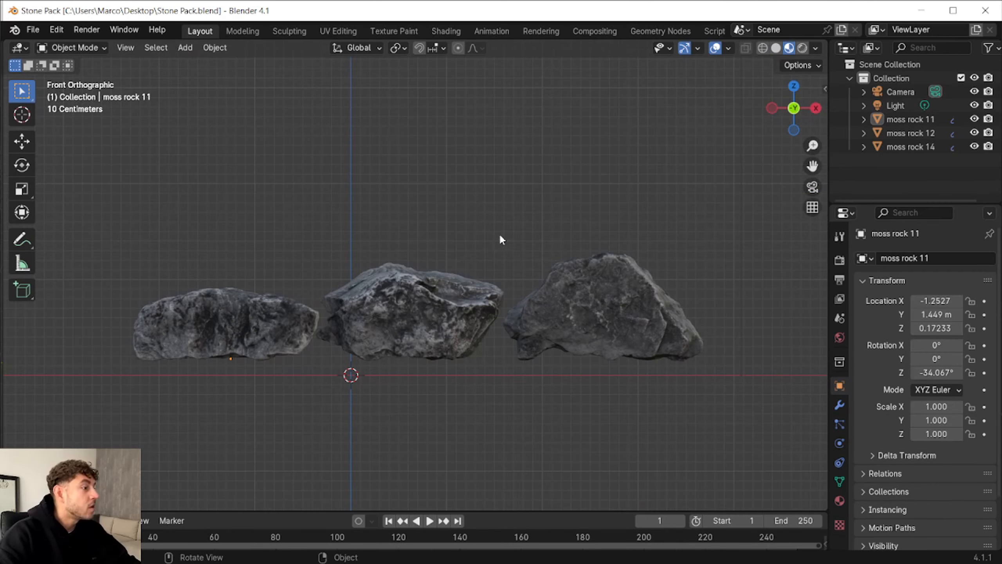
Copy moss rock 12 from the Stone Pack file and paste it into the empty unsaved scene.
click(412, 294)
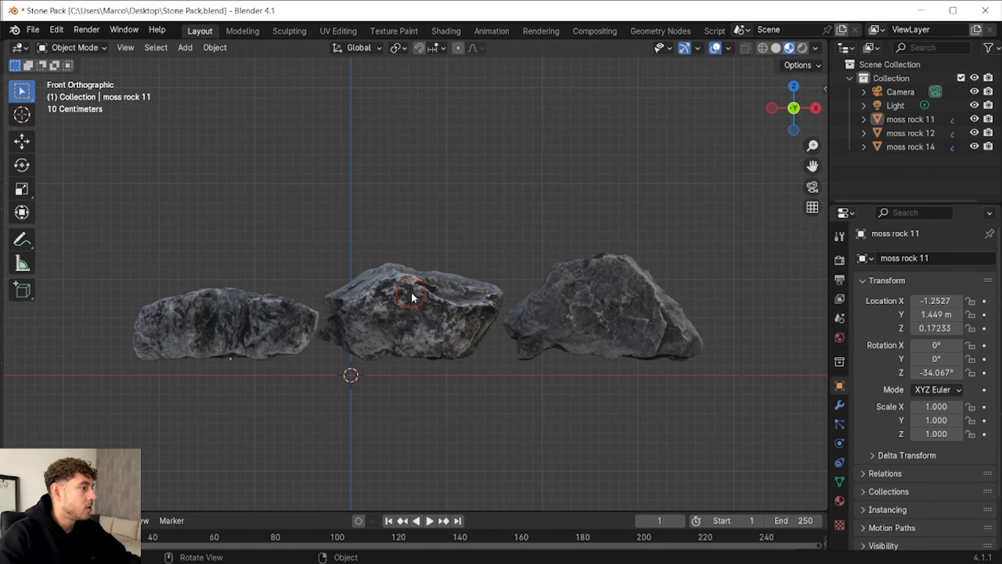
key(ctrl+c)
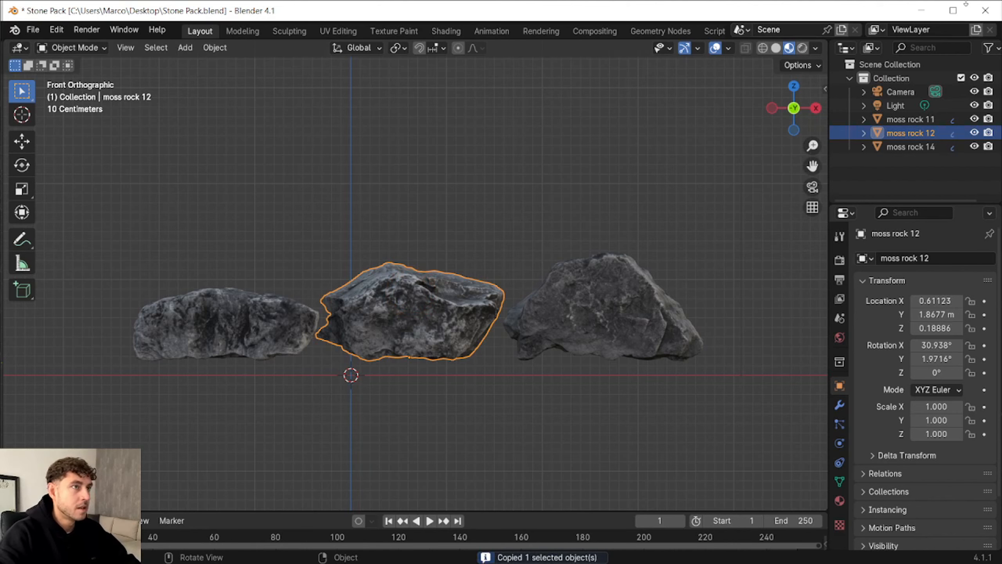
click(922, 12)
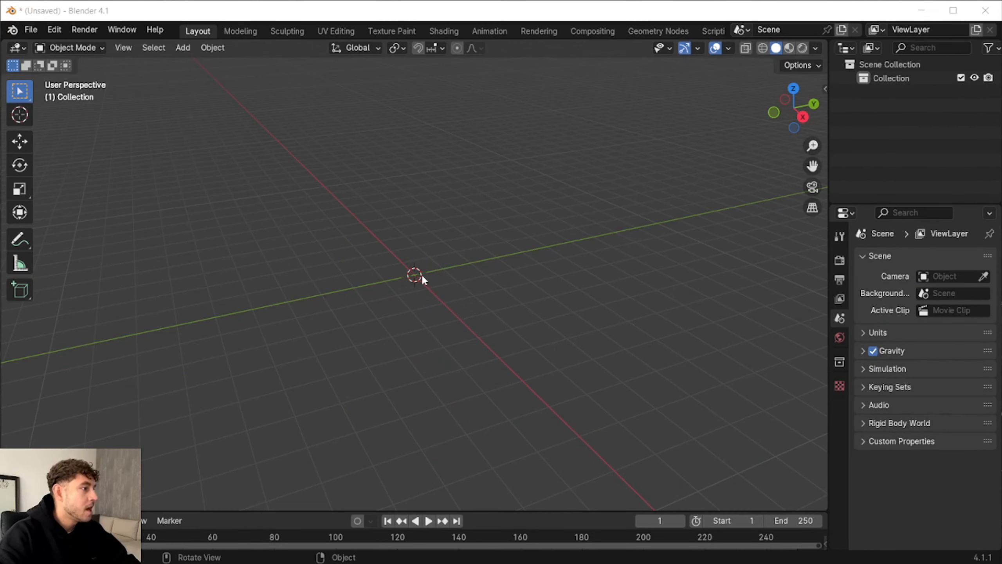
key(ctrl+c)
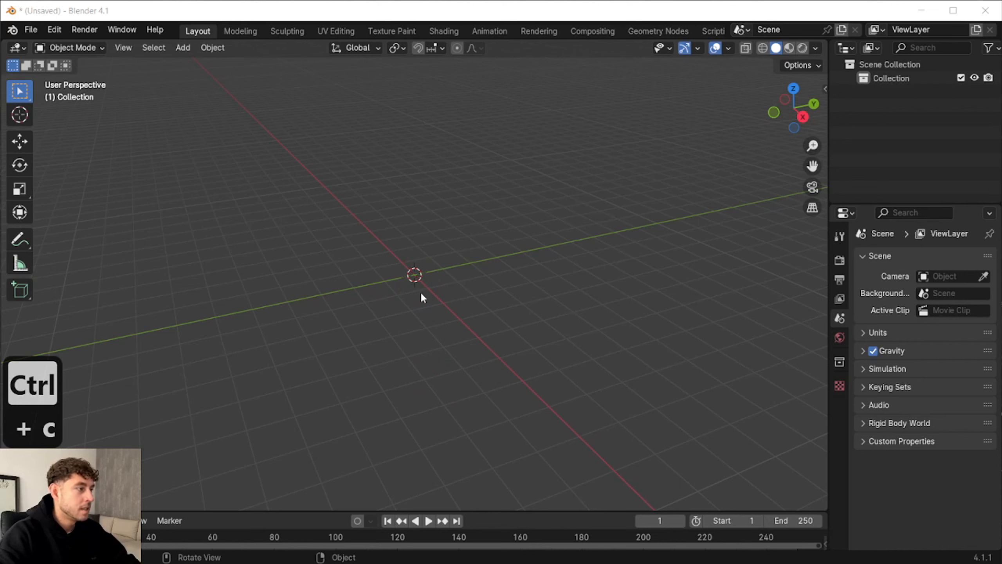
key(ctrl+v)
Reset the pasted rock's location to 0 m on X, Y and Z.
click(882, 92)
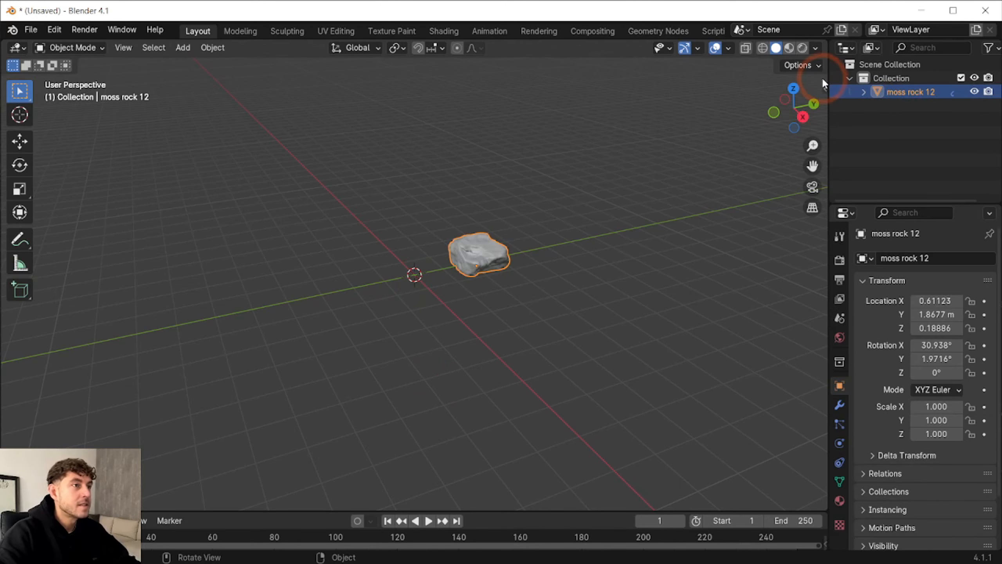
click(825, 90)
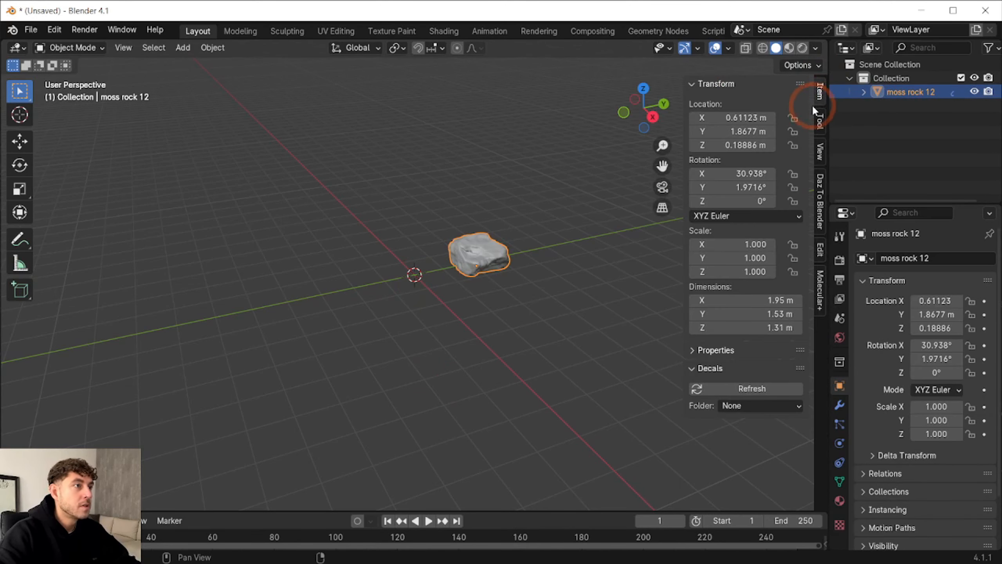
click(735, 117)
text(0)
key(Return)
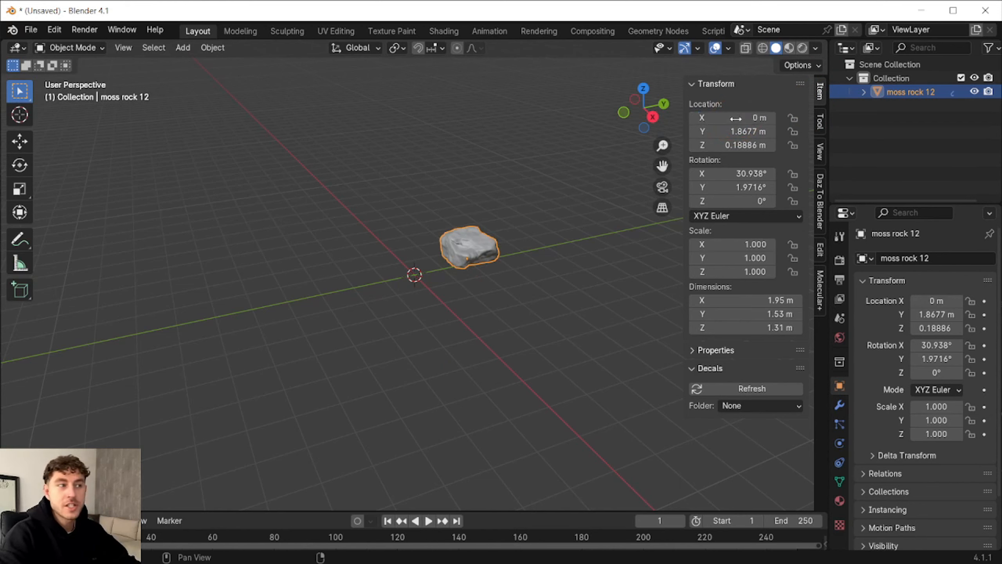
key(alt+g)
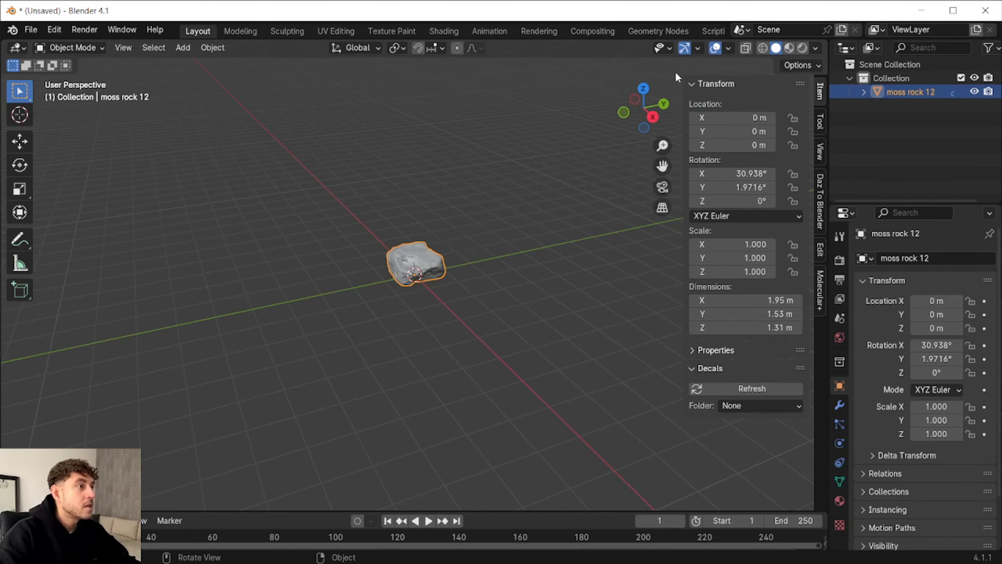
In back view, set the rock's rotation to X 30°, Y -14°, Z 0° and its scale to X 0.940, Y 1.070, Z 1.540.
click(664, 110)
scroll(396, 279, up, 7)
drag(657, 169, 659, 243)
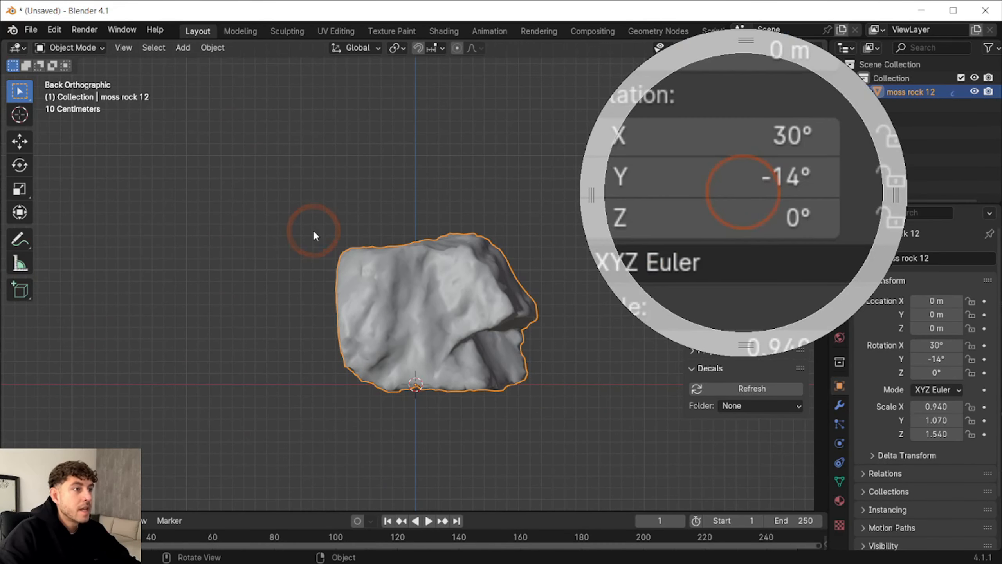
click(395, 207)
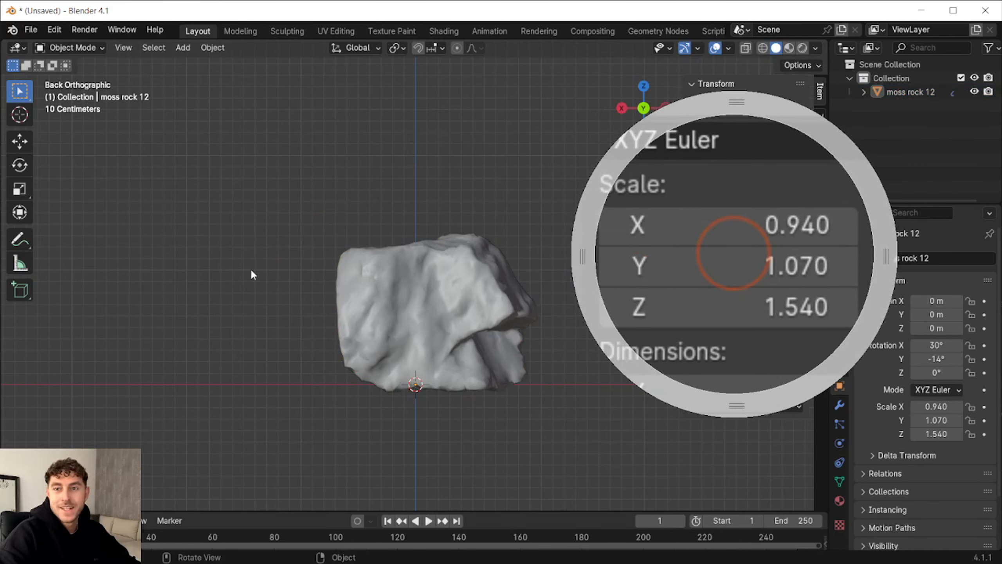
Check the reference image Bild.png and put the rock into Edit Mode with wireframe shading and face selection.
click(785, 563)
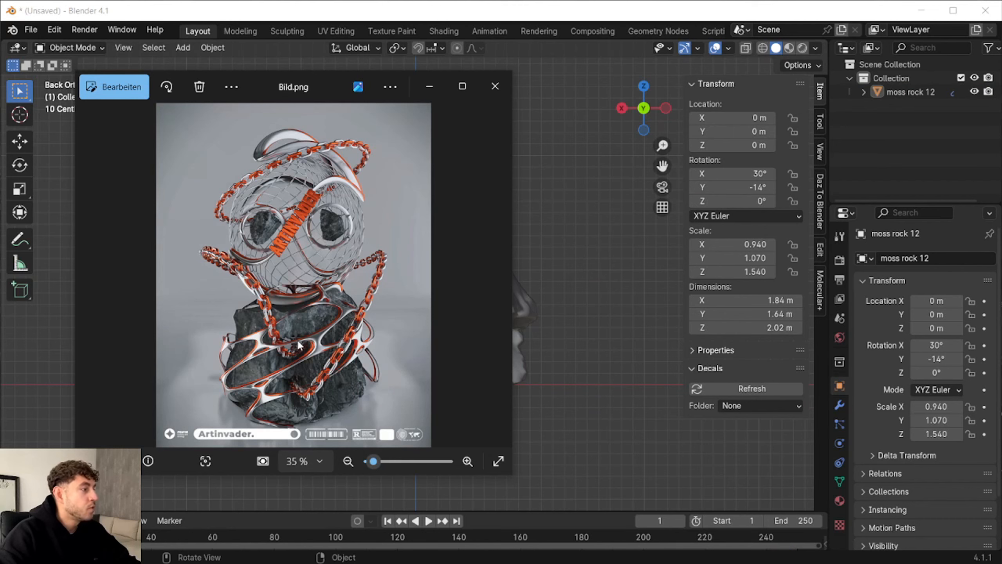
click(429, 87)
click(908, 93)
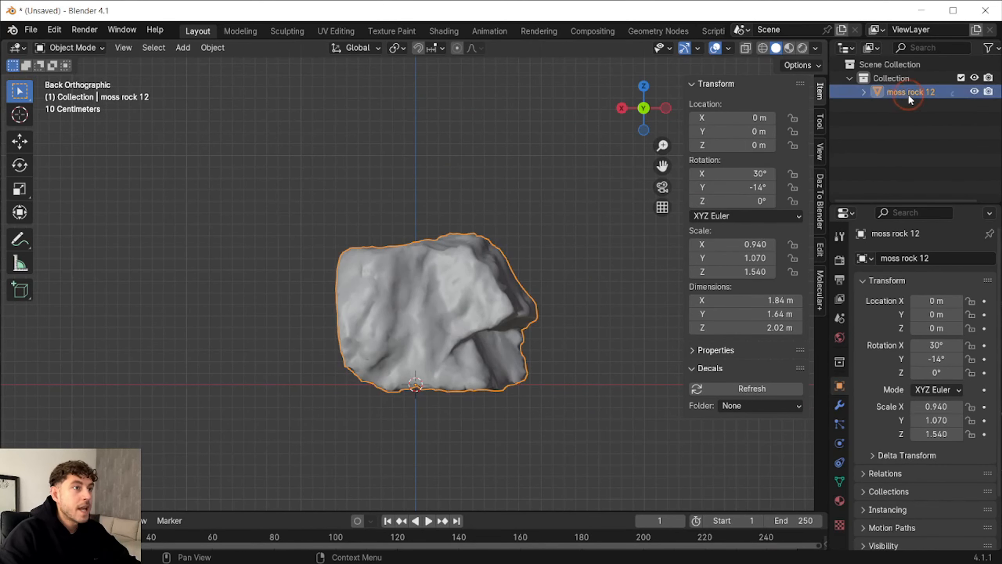
click(65, 47)
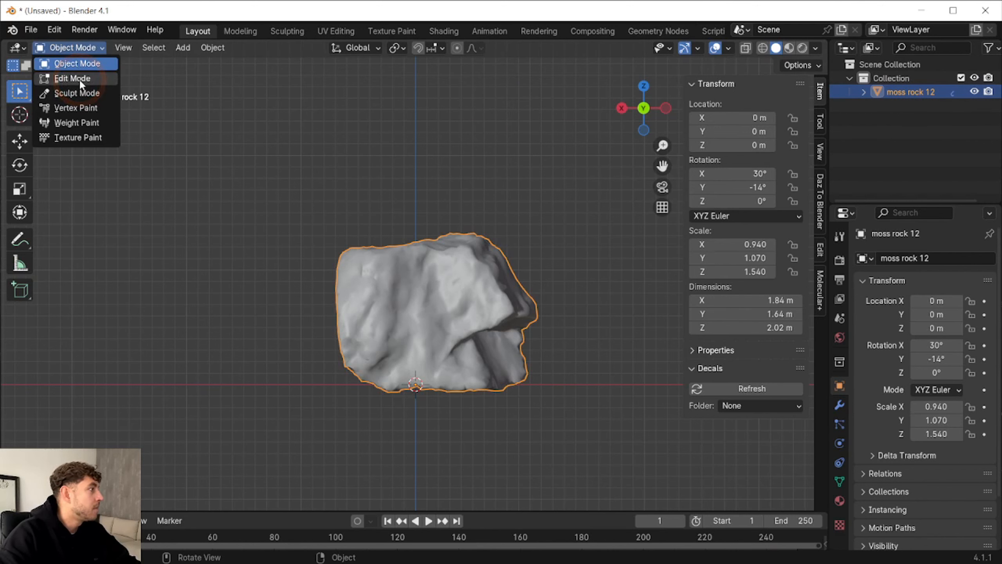
click(79, 78)
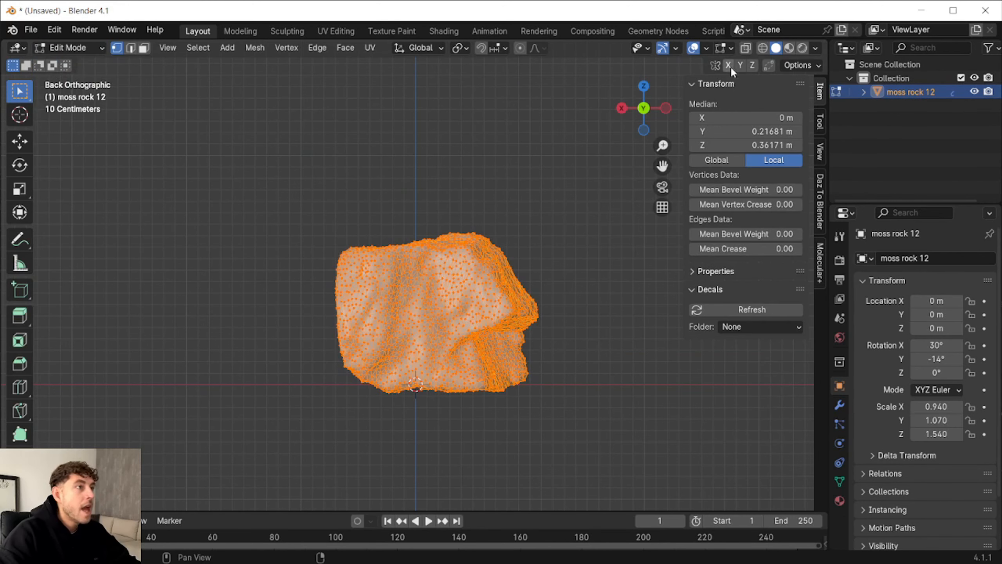
click(763, 48)
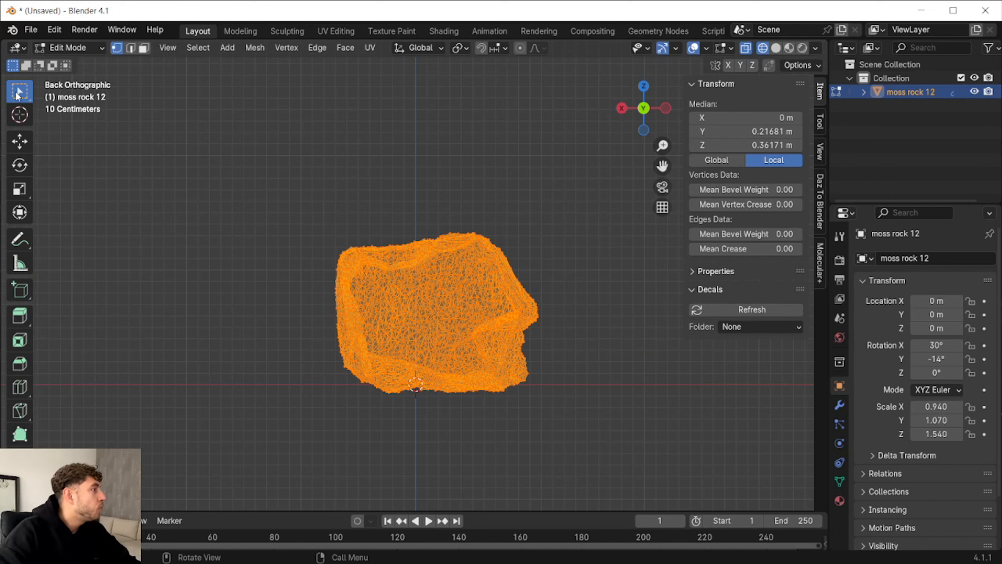
click(143, 50)
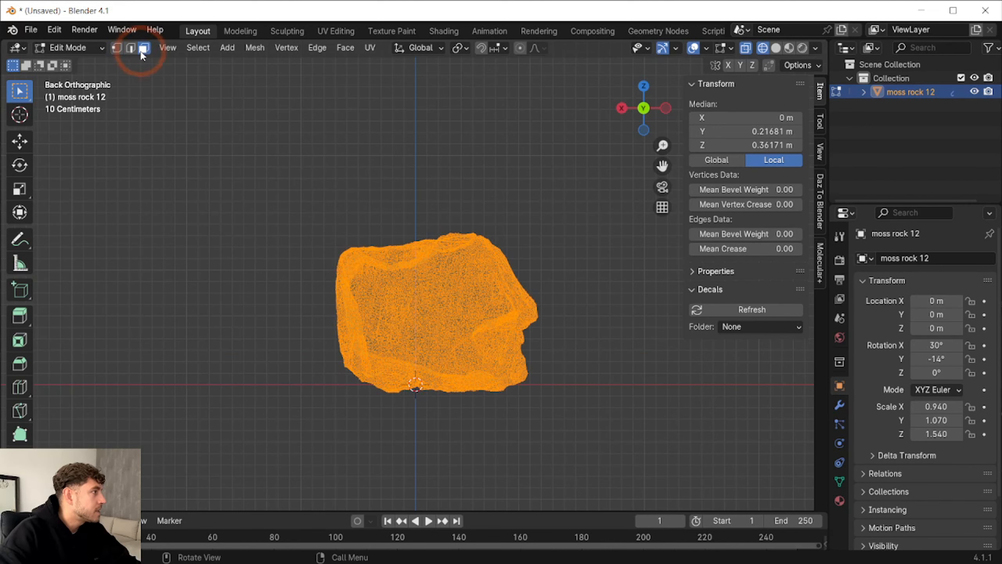
Circle-select a round patch of faces through the upper middle of the rock and delete those faces.
click(19, 91)
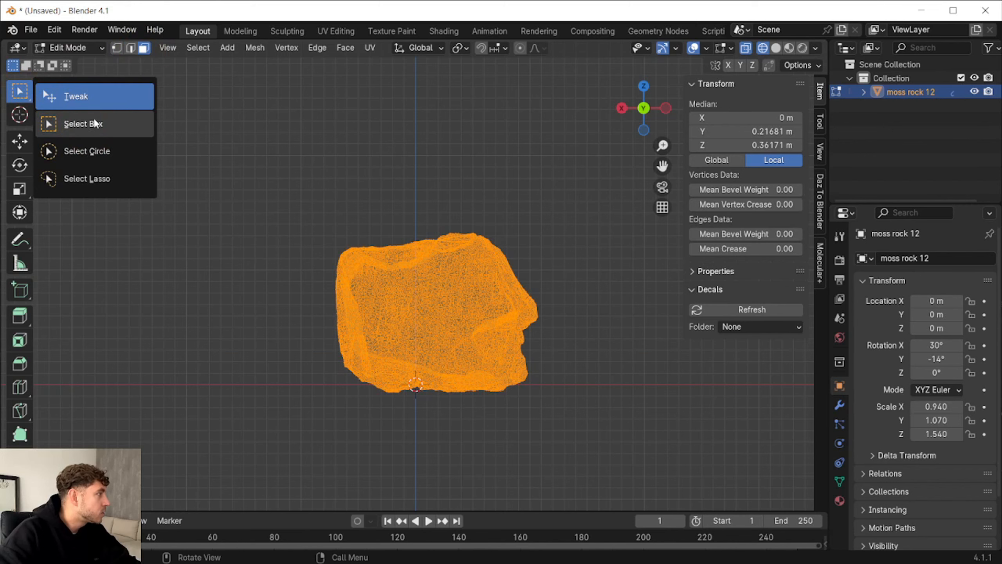
click(95, 150)
scroll(418, 304, up, 2)
click(418, 304)
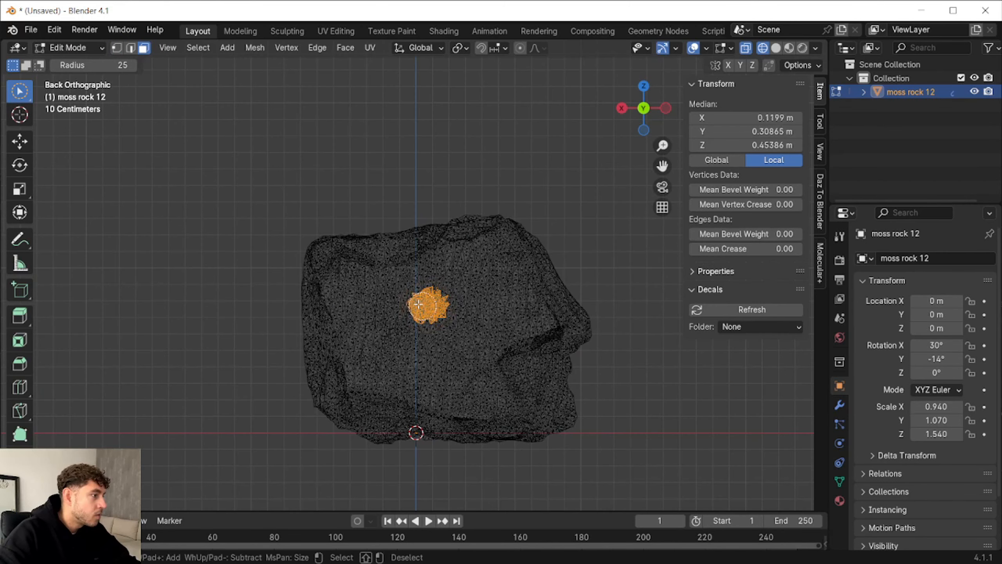
mouse_move(419, 304)
mouse_down()
mouse_move(439, 302)
mouse_move(426, 297)
mouse_up()
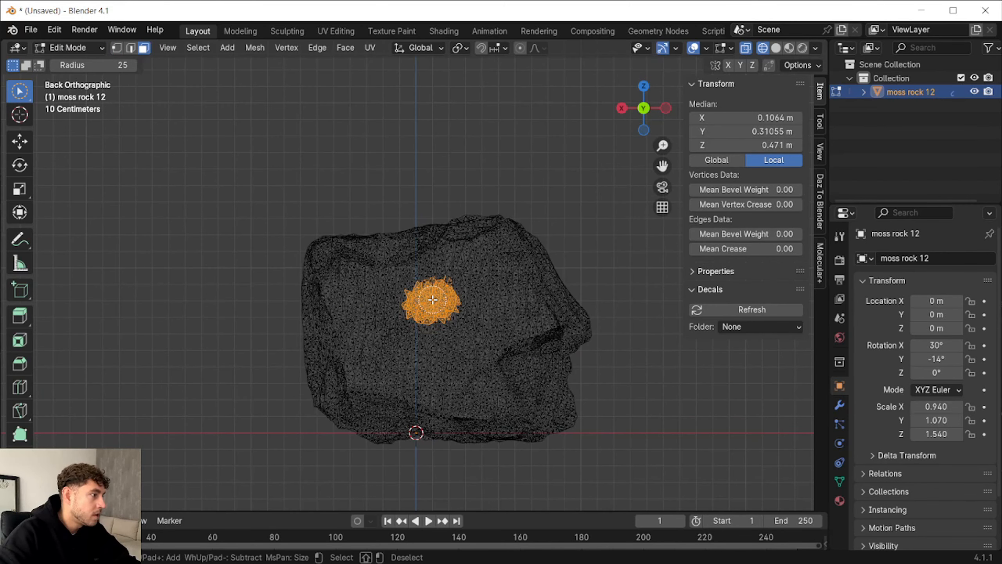
key(x)
click(430, 325)
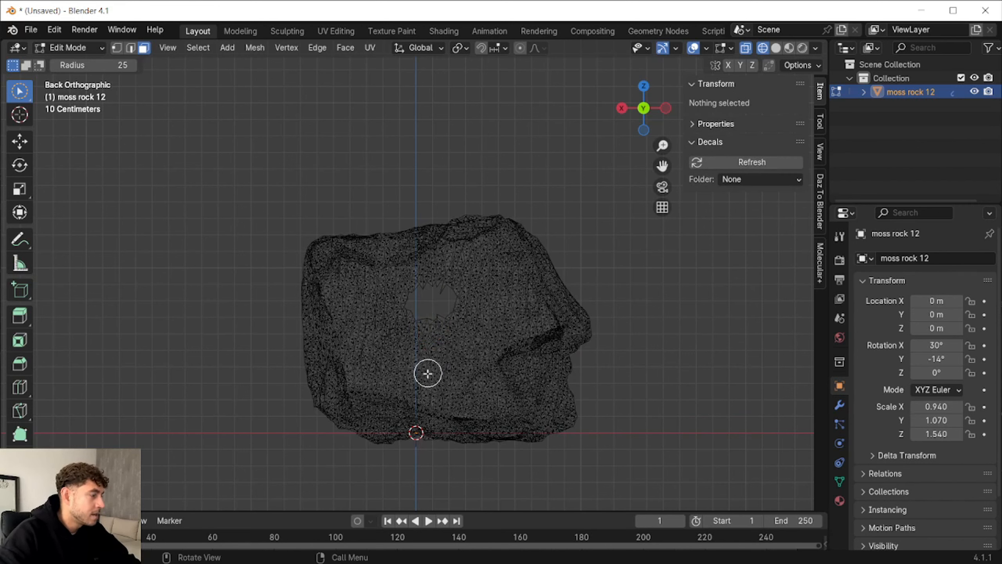
Circle-select a second round patch below the first hole and delete its faces.
mouse_move(428, 373)
mouse_down()
mouse_move(415, 372)
mouse_move(424, 373)
mouse_up()
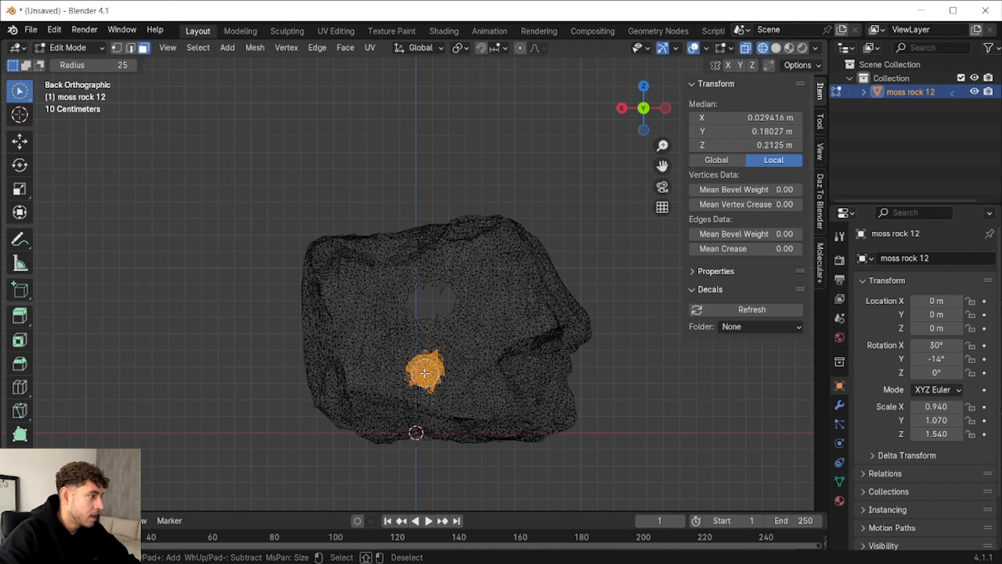
key(x)
click(418, 380)
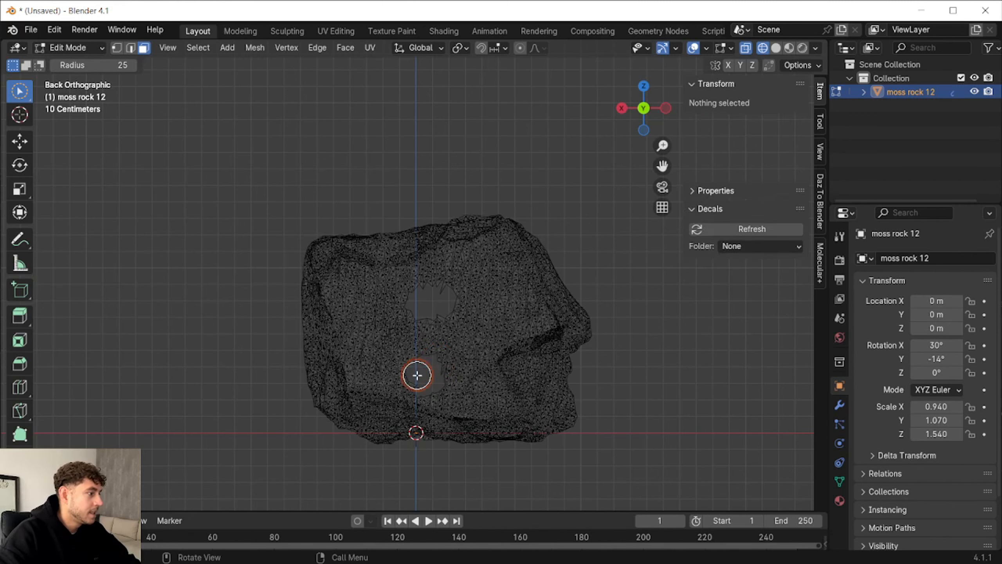
Switch to edge selection, set the circle select radius to 5 and select one edge on the upper hole's rim.
click(131, 49)
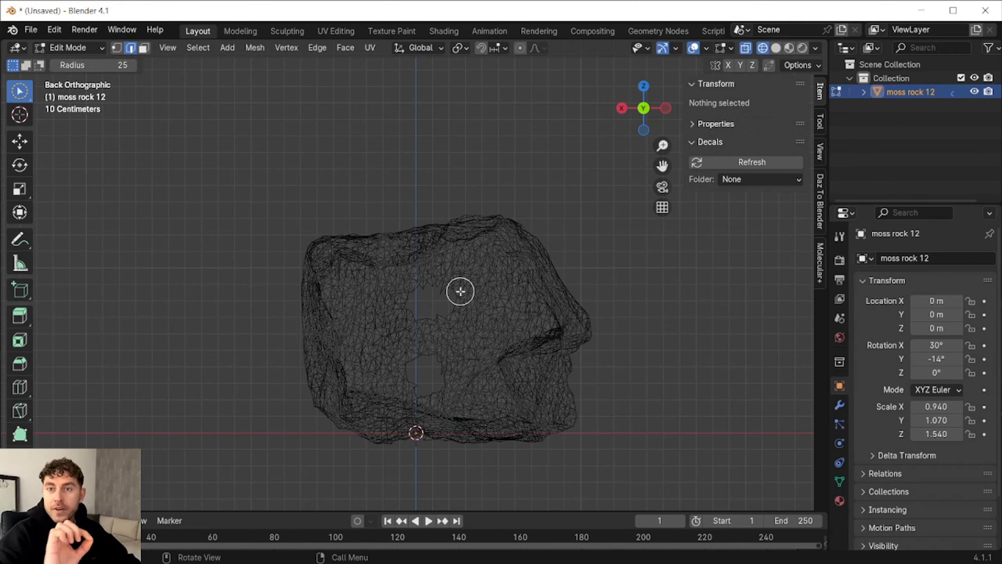
scroll(440, 354, up, 1)
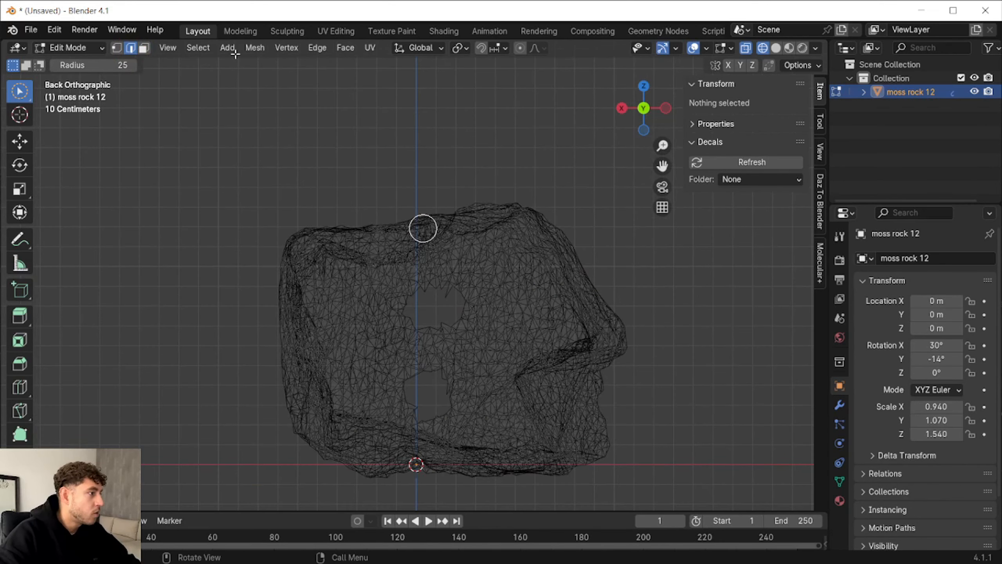
click(106, 67)
text(5)
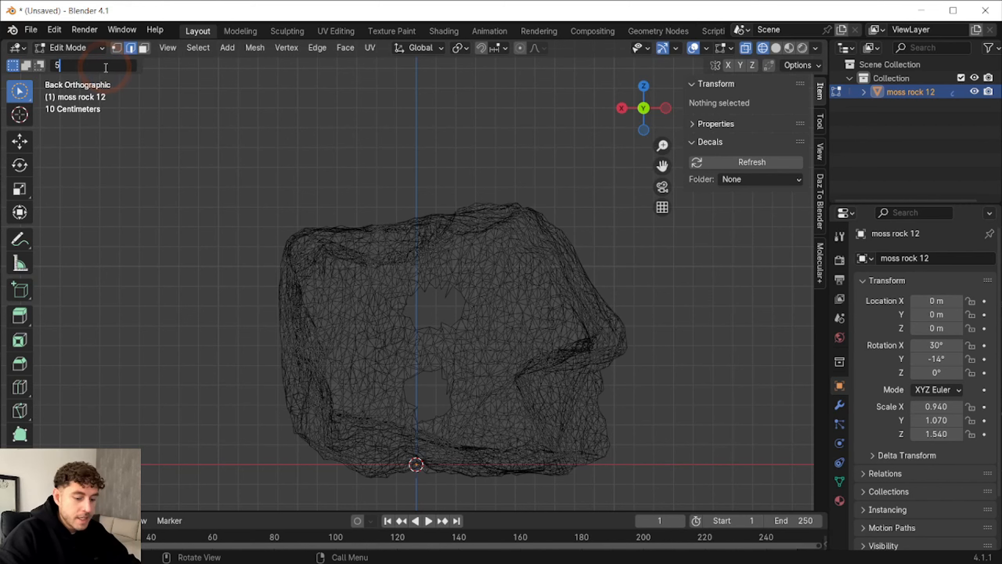
key(Return)
scroll(412, 336, up, 5)
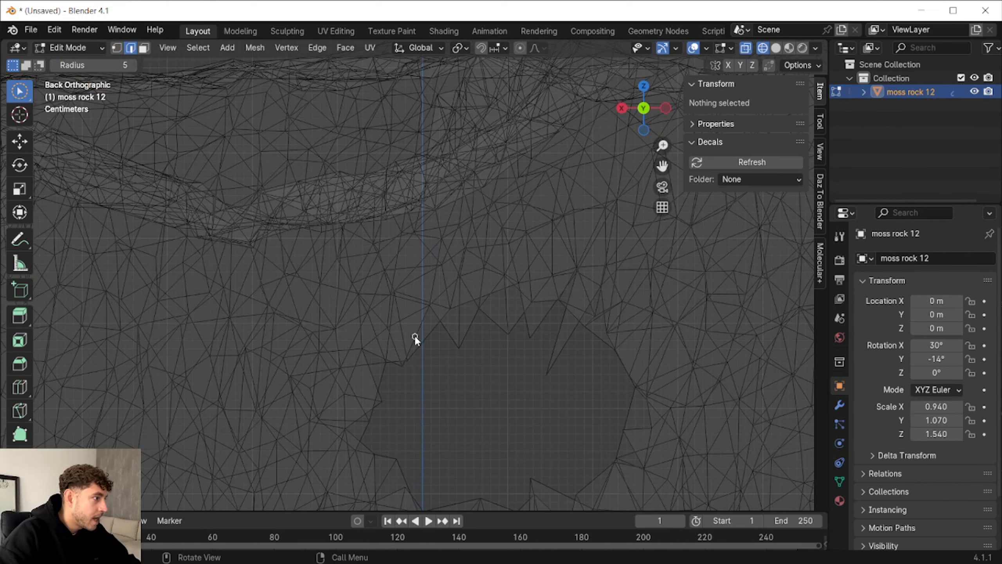
click(414, 334)
scroll(414, 335, down, 6)
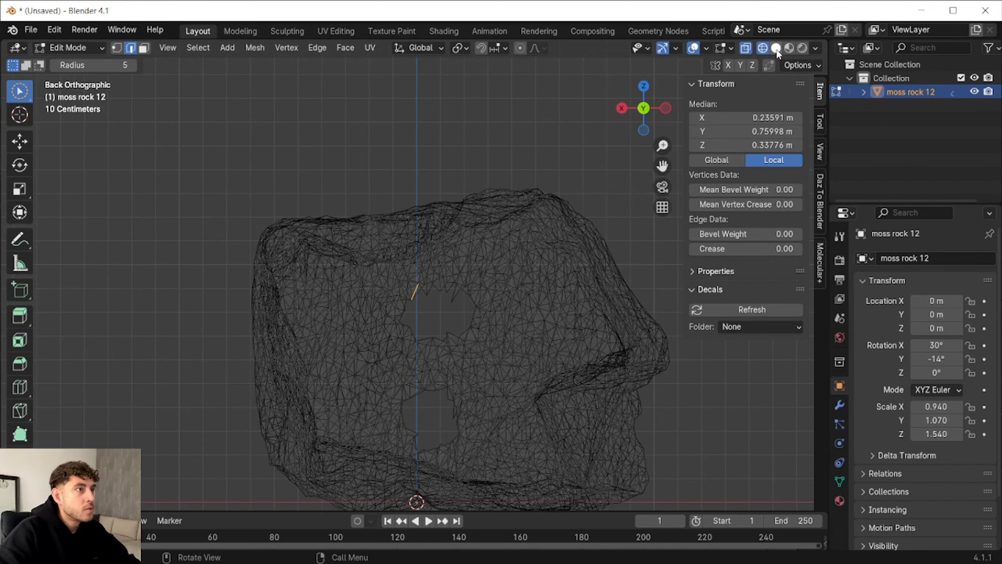
Return to solid shading and extend the selection to the edge loop around the upper hole.
click(775, 49)
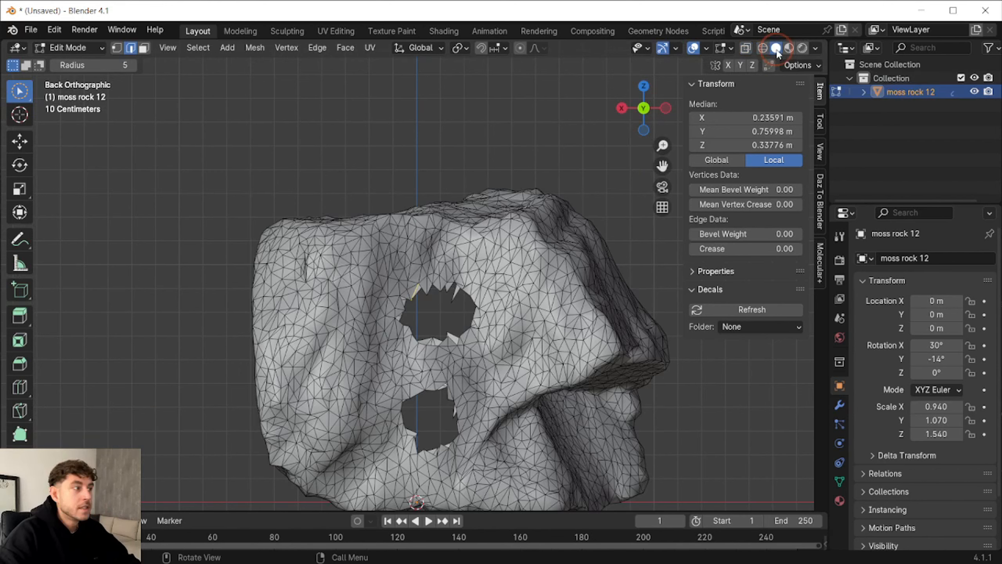
click(201, 47)
mouse_move(265, 257)
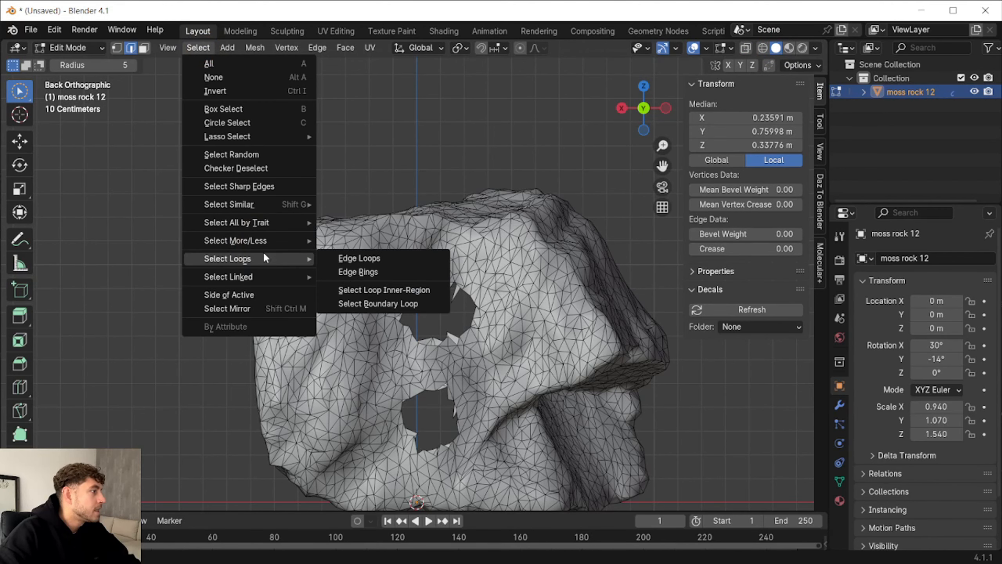
click(379, 259)
scroll(439, 344, up, 3)
scroll(440, 344, down, 3)
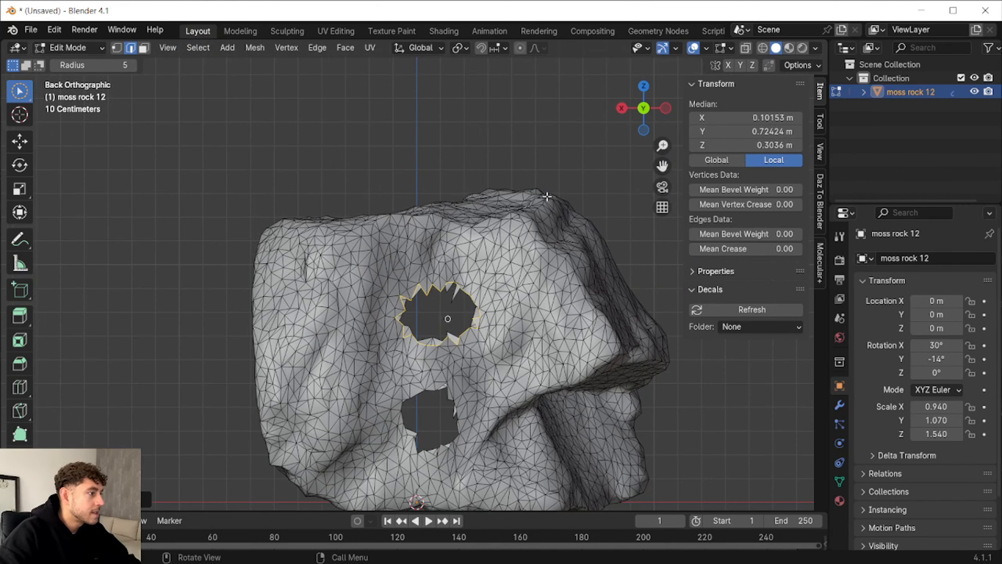
In right view, move the selected rim loop in the negative Y direction deep into the rock.
click(621, 110)
scroll(331, 237, down, 4)
click(19, 141)
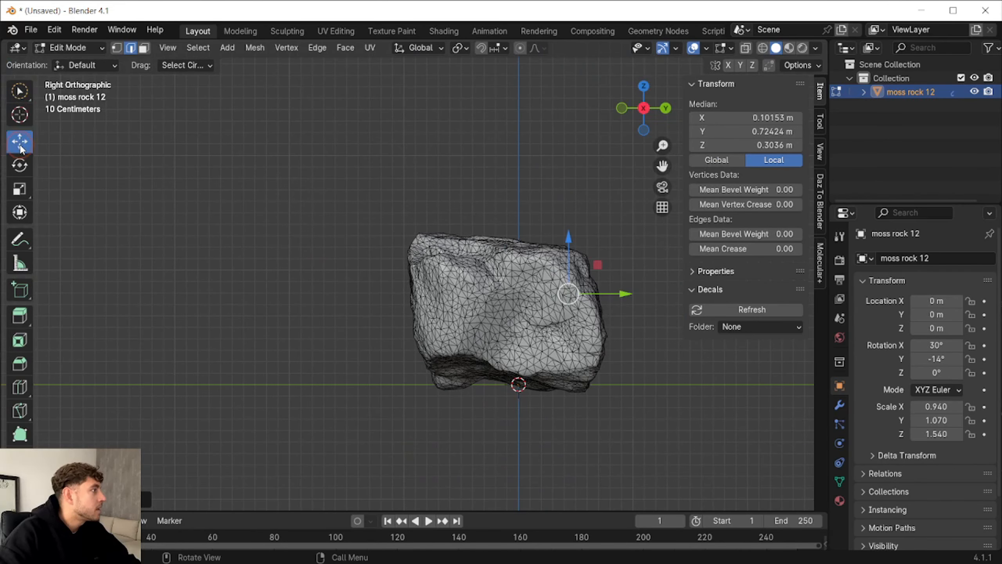
drag(623, 293, 443, 295)
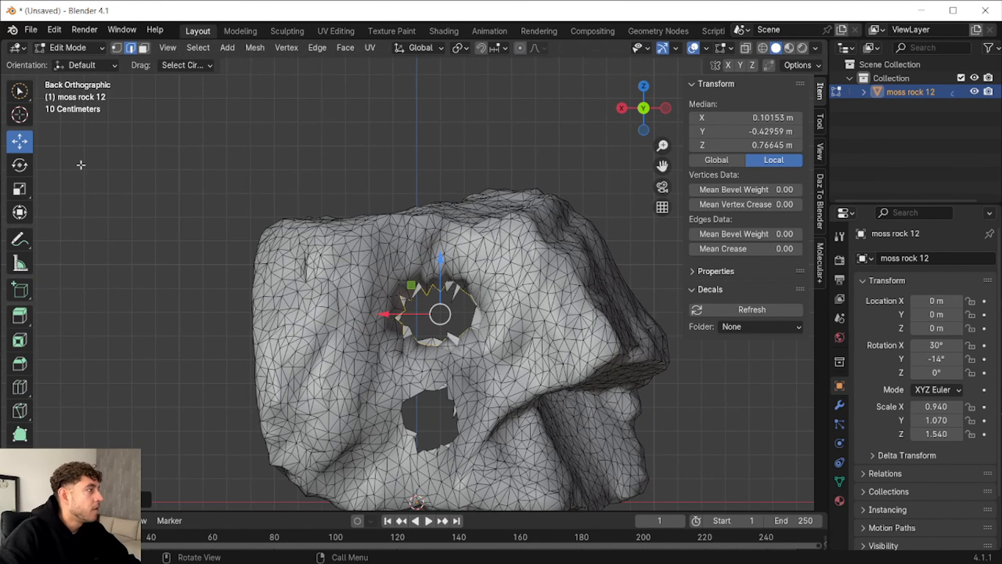
Scale down the upper hole's inner rim loop to tidy the tunnel opening, and return to Object Mode.
click(19, 188)
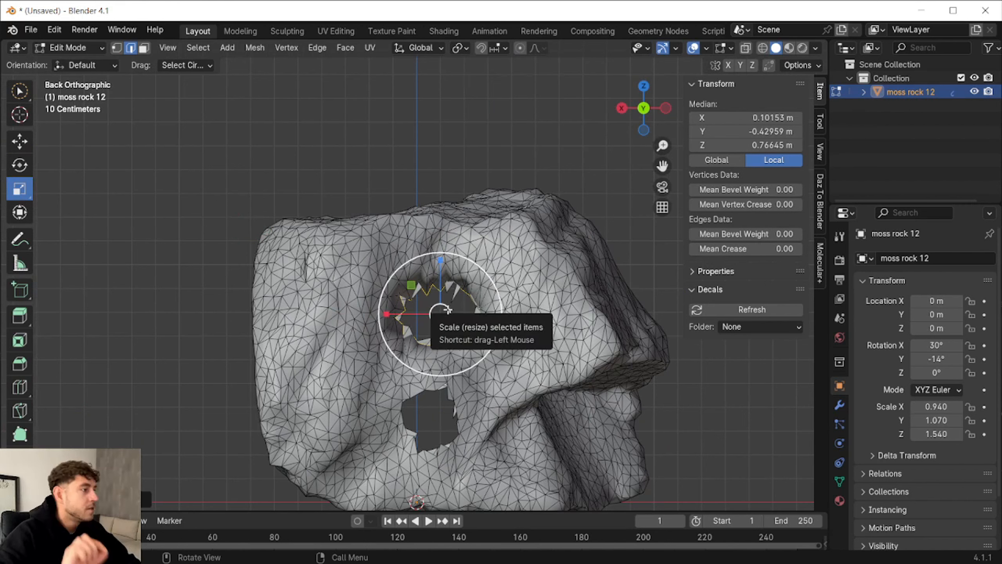
drag(441, 260, 440, 272)
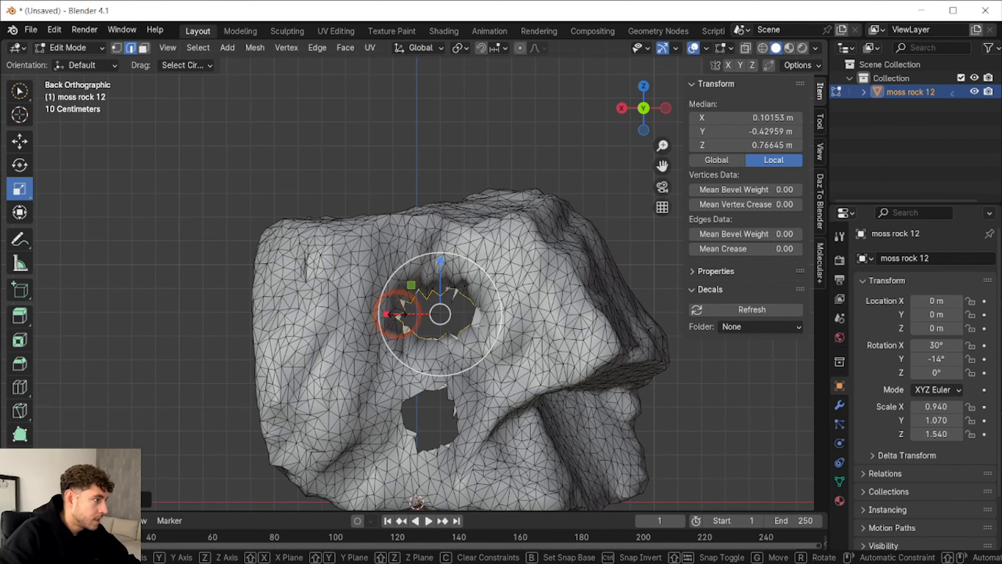
scroll(503, 141, down, 2)
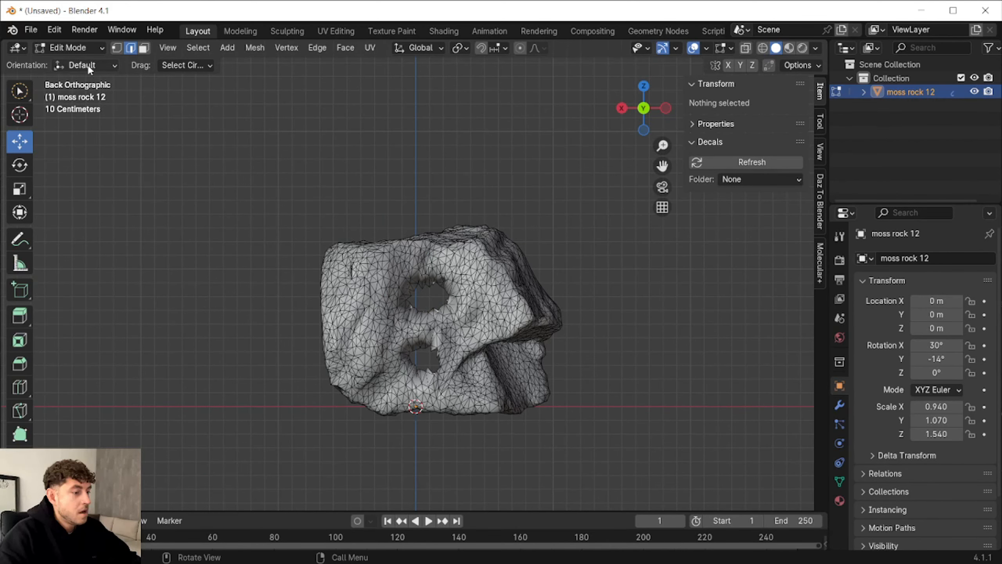
click(81, 47)
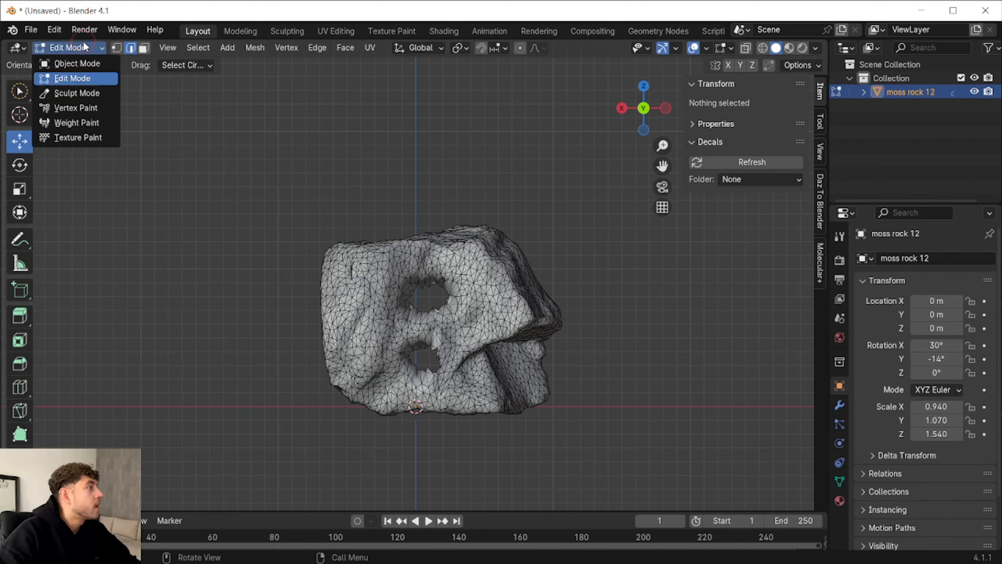
click(86, 64)
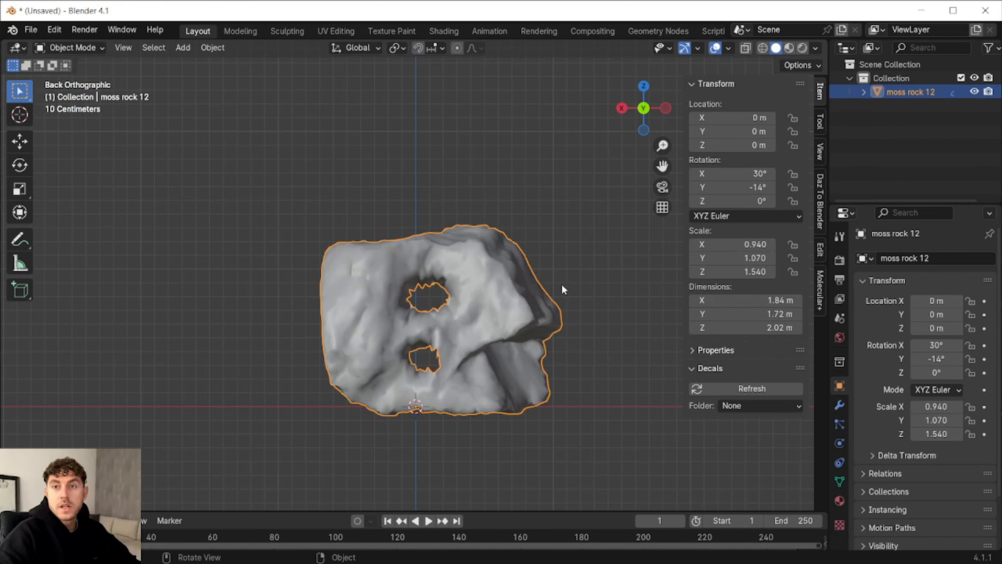
Add a plane mesh and set its scale to 10 on all axes.
click(183, 47)
mouse_move(198, 63)
click(312, 63)
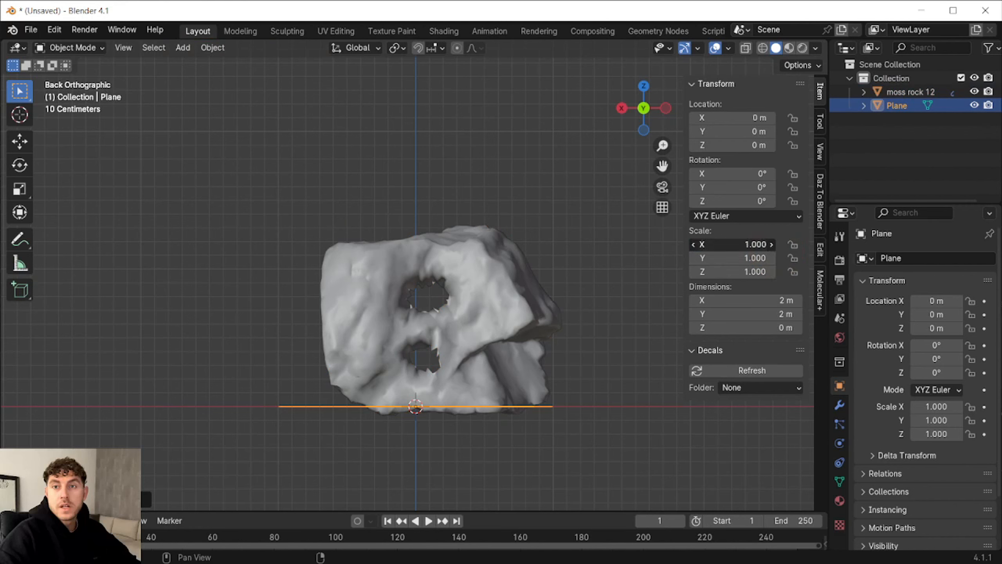
click(750, 245)
text(10)
key(Return)
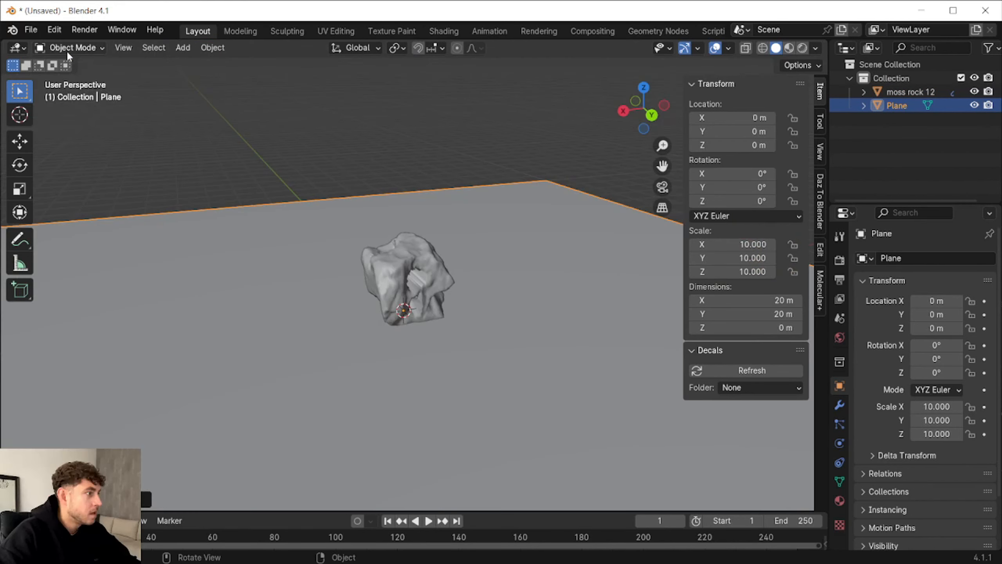
In Edit Mode, extrude the plane's edge behind the rock upward along Z by about 10.2 m to form a wall.
click(66, 50)
click(65, 78)
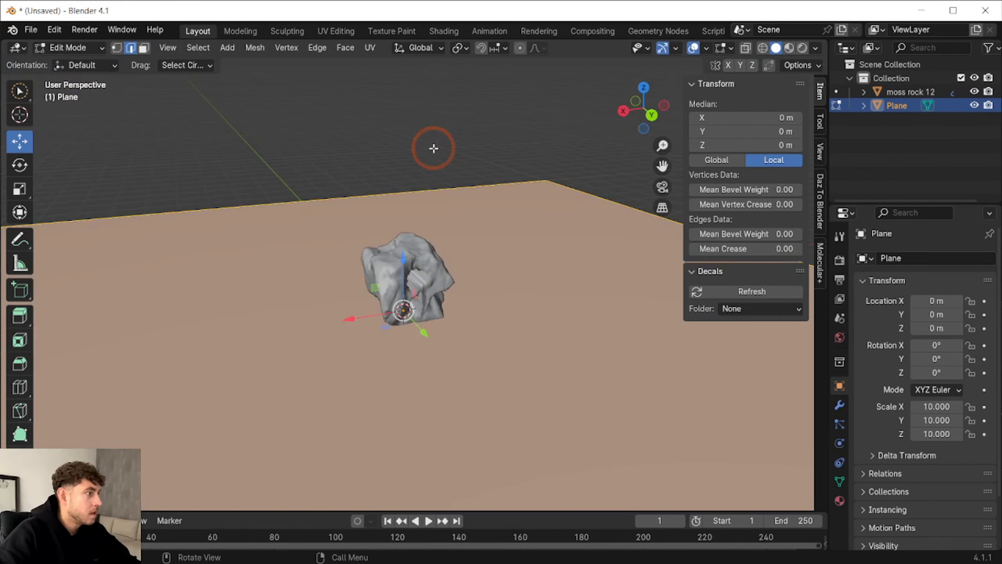
scroll(434, 148, down, 3)
scroll(232, 235, up, 2)
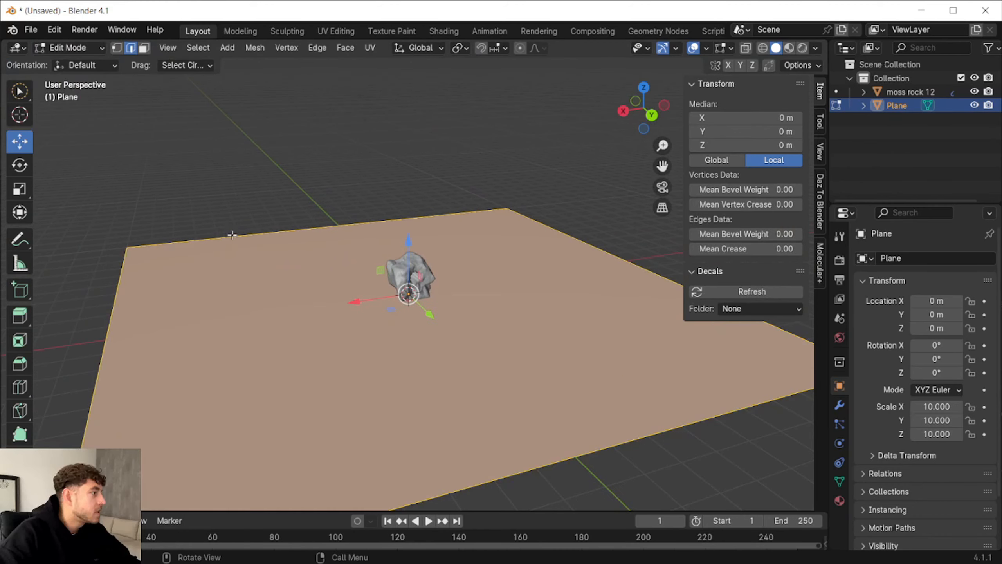
click(232, 235)
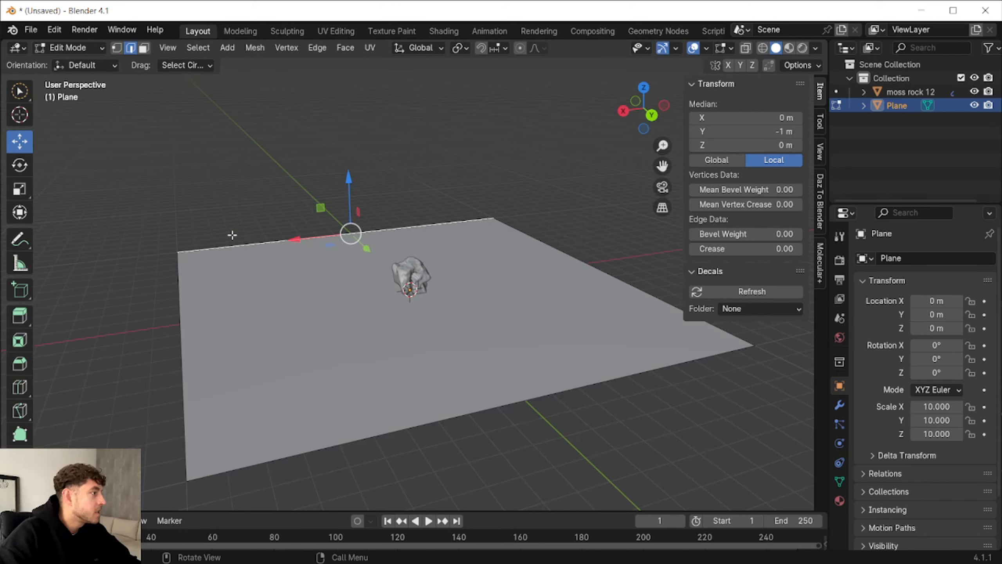
key(e)
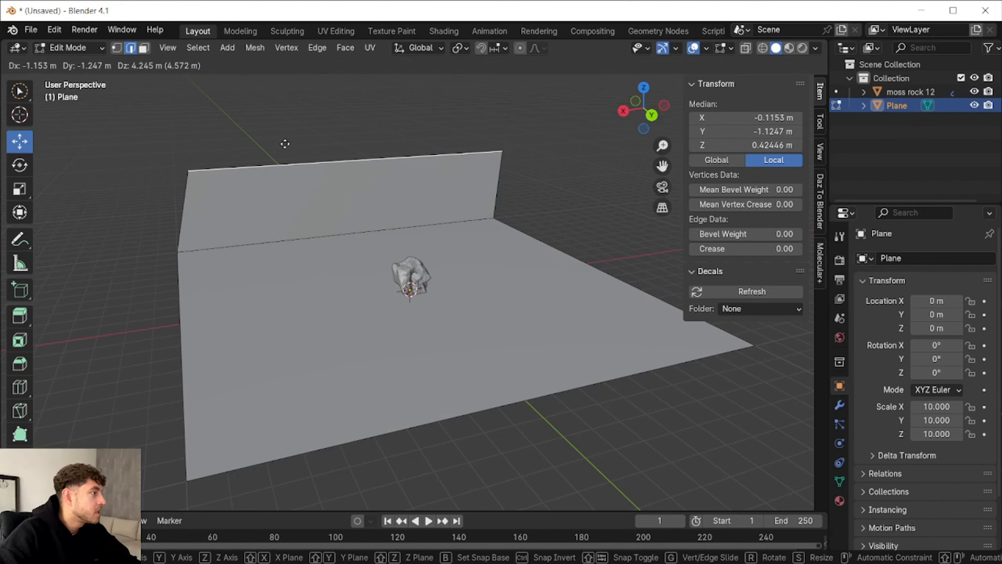
key(z)
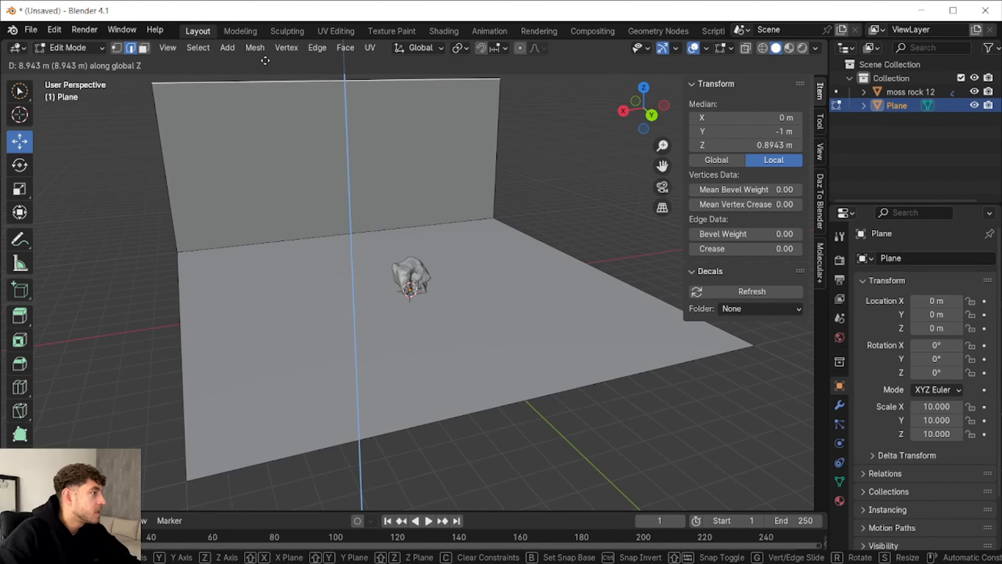
click(257, 510)
Bevel the edge between floor and wall with a width of about 0.223 m and 25 segments, and return to Object Mode.
scroll(257, 510, down, 2)
drag(647, 109, 714, 85)
click(193, 299)
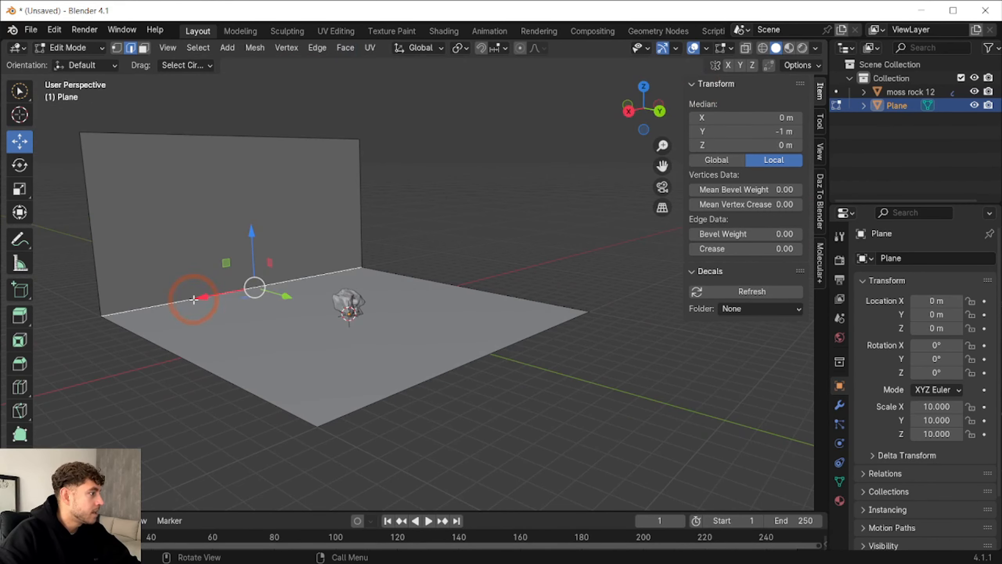
click(15, 369)
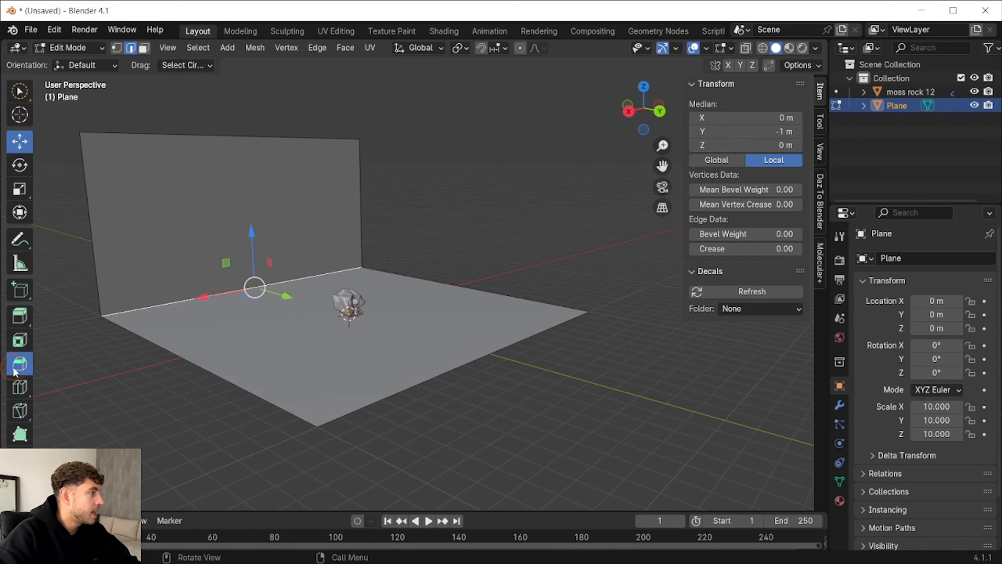
drag(280, 242, 319, 222)
click(63, 499)
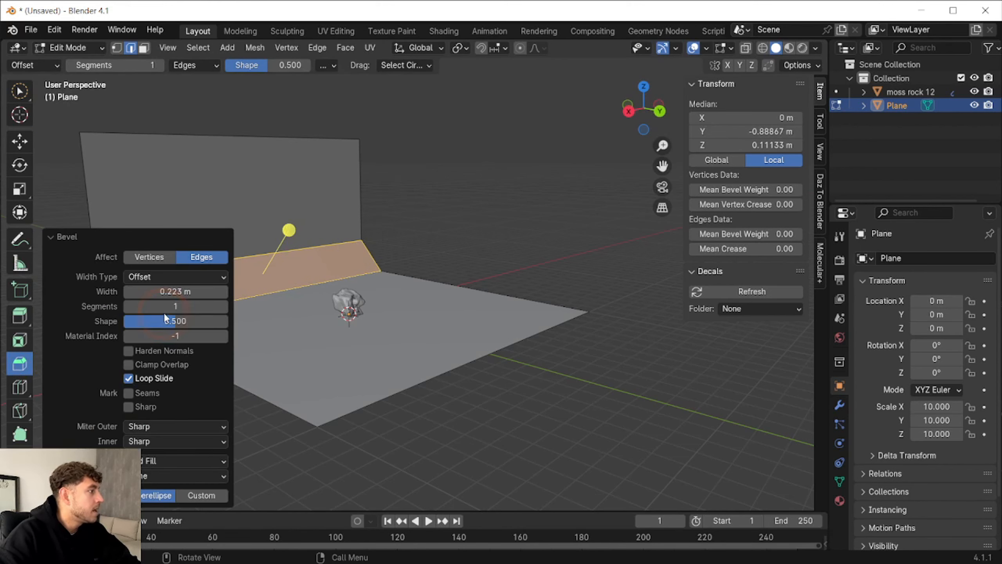
drag(163, 307, 241, 307)
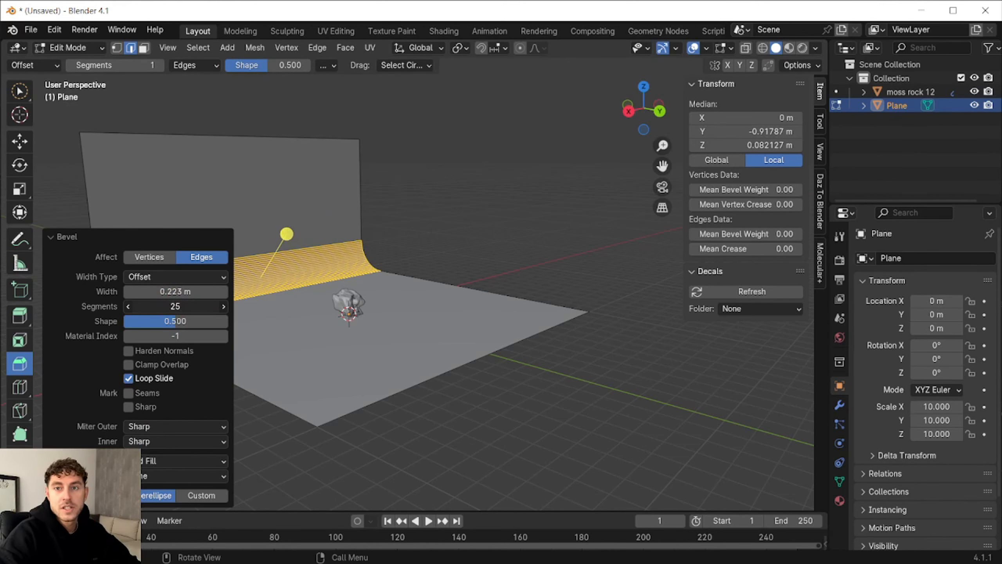
key(alt+a)
click(75, 47)
click(78, 66)
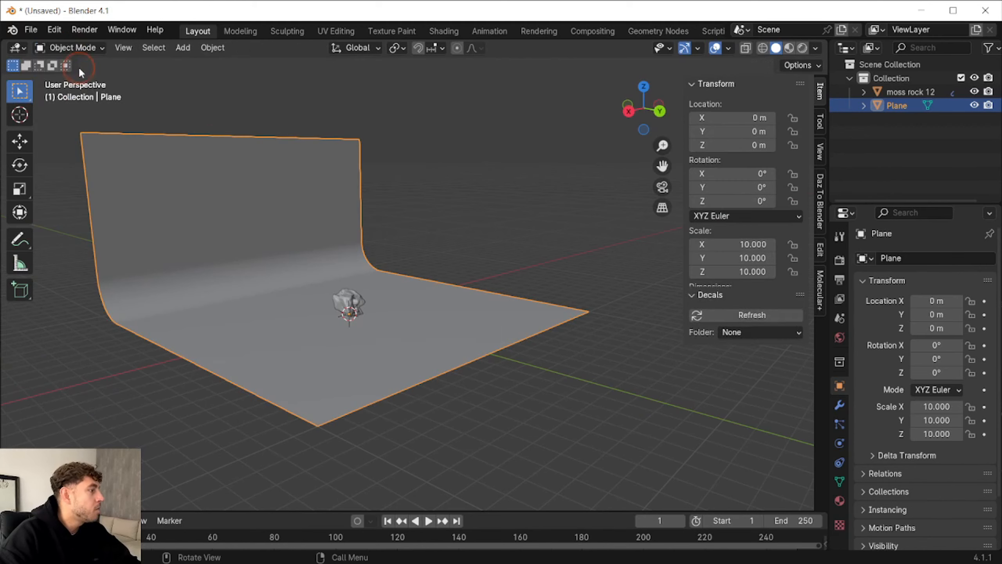
Move the backdrop to about 6.33 m on Y and -0.034 m on Z, and switch to back view.
click(19, 141)
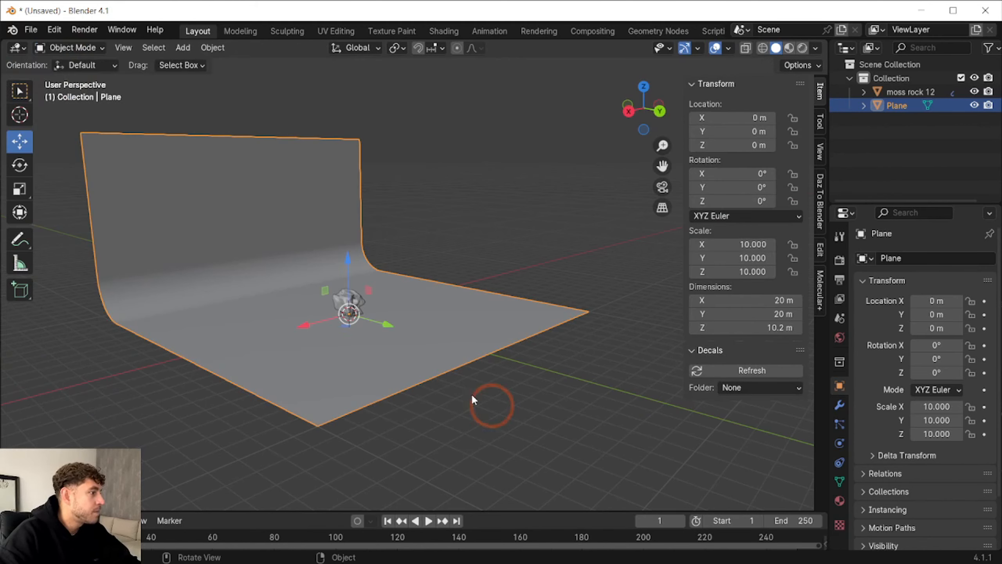
drag(389, 324, 449, 272)
key(ctrl+KP_1)
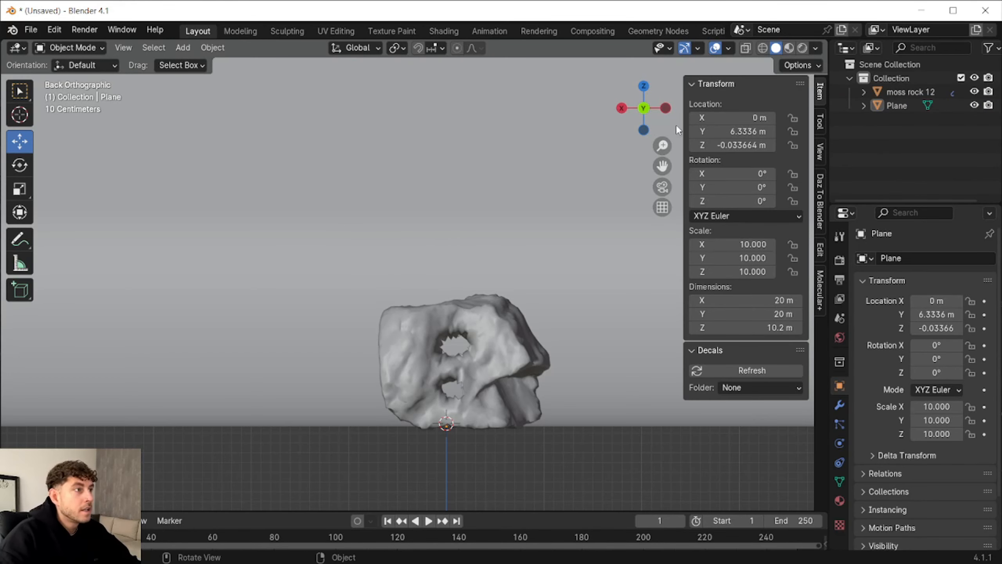
Tilt the backdrop to -3° of X rotation.
click(584, 183)
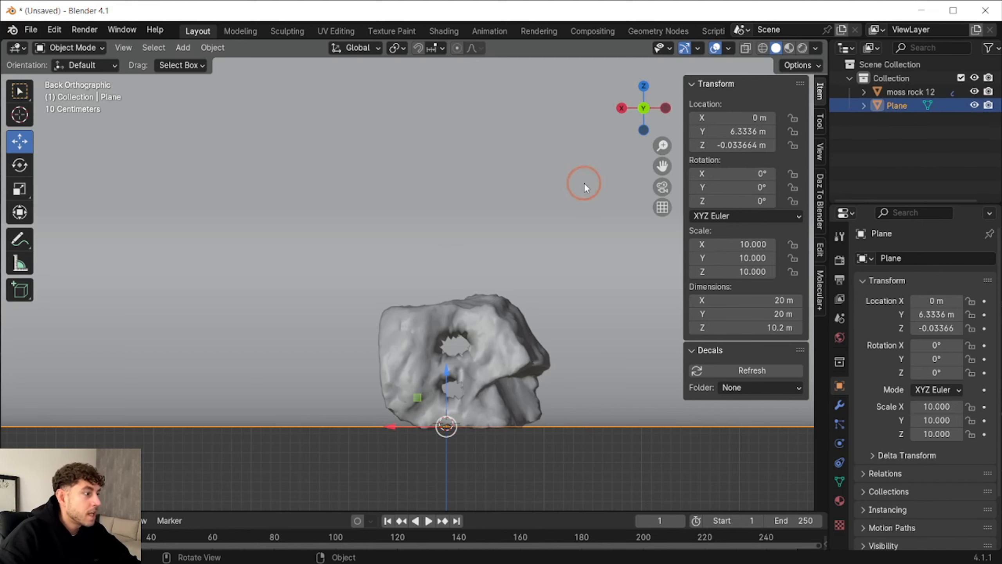
click(772, 176)
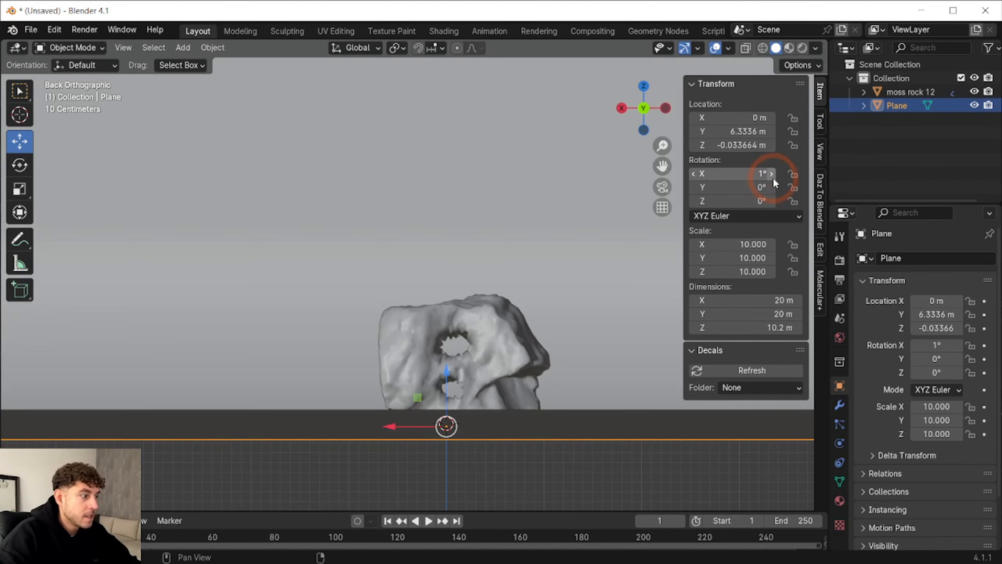
click(772, 176)
click(693, 174)
click(693, 174)
click(693, 174)
click(694, 174)
click(694, 174)
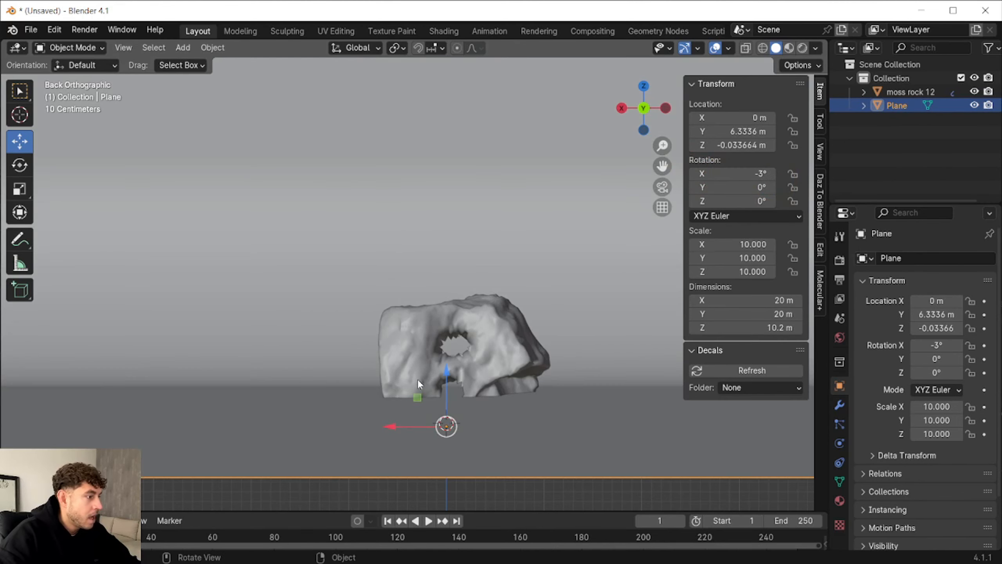
Lower the backdrop to about -0.38 m on Z and compare it with the reference image Bild.png.
drag(448, 380, 446, 413)
key(alt+Tab)
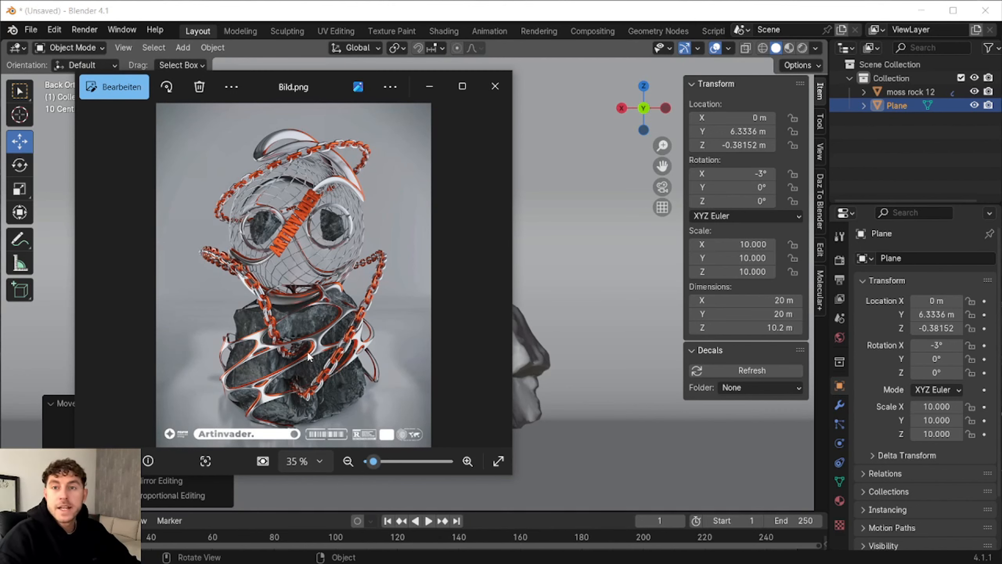
key(alt+Tab)
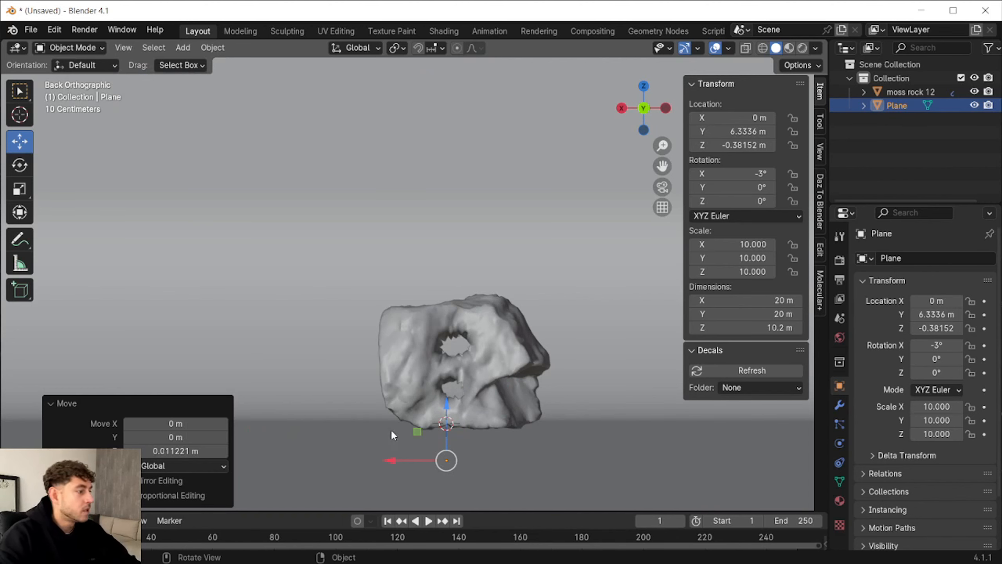
Enlarge the timeline area and change it to the Geometry Node Editor.
drag(327, 513, 19, 427)
click(19, 436)
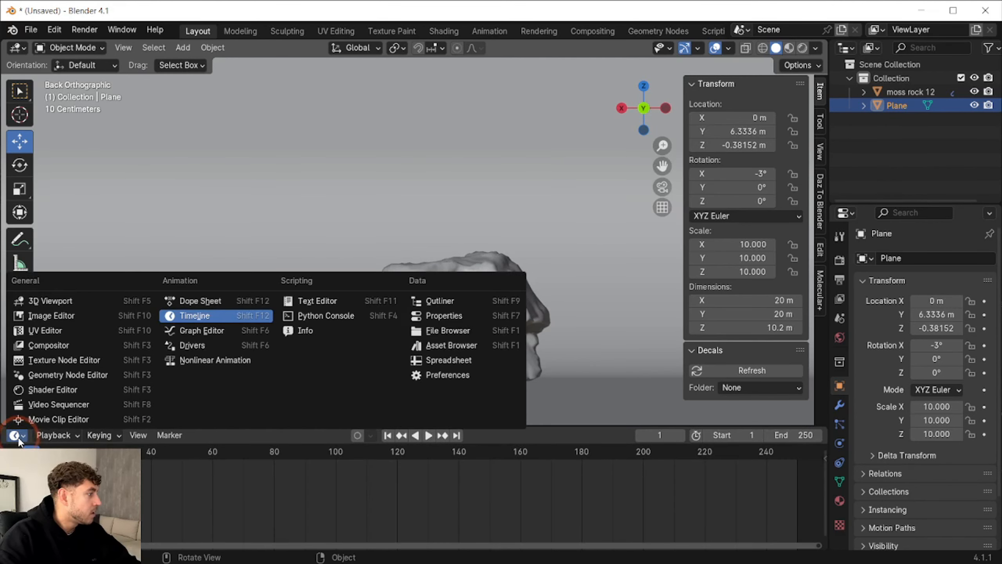
click(61, 378)
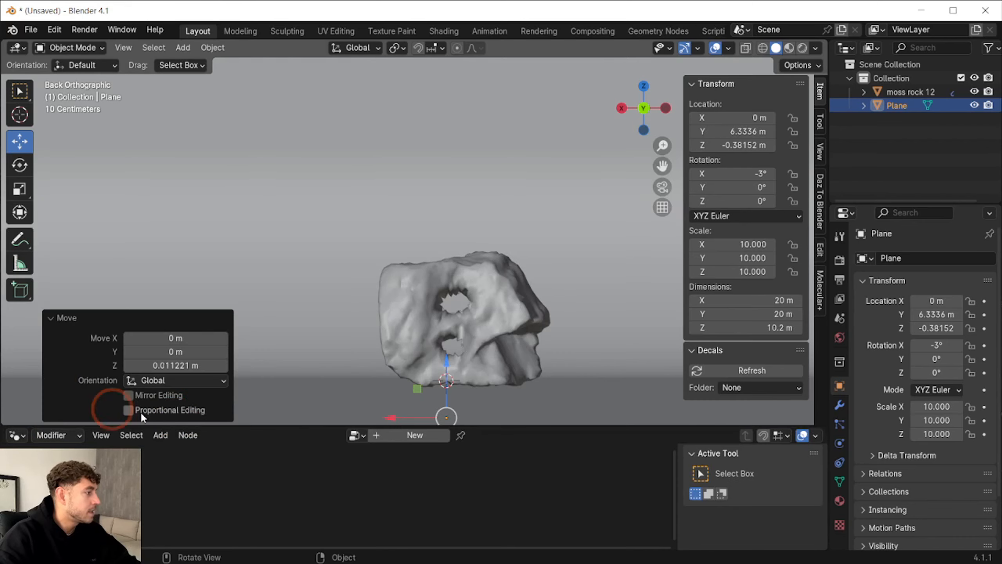
drag(223, 425, 223, 413)
Add a UV sphere and move it to about -0.09 m on X and 0.735 m on Z.
click(183, 47)
mouse_move(202, 63)
click(320, 104)
key(g)
key(z)
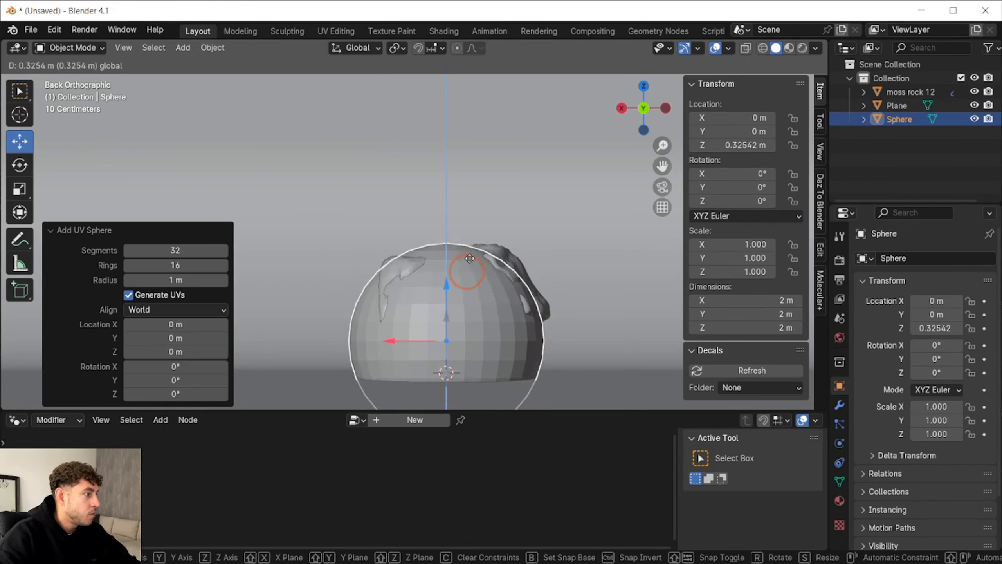
click(407, 404)
Create a new geometry node tree on the sphere and delete its Group Input node.
click(414, 420)
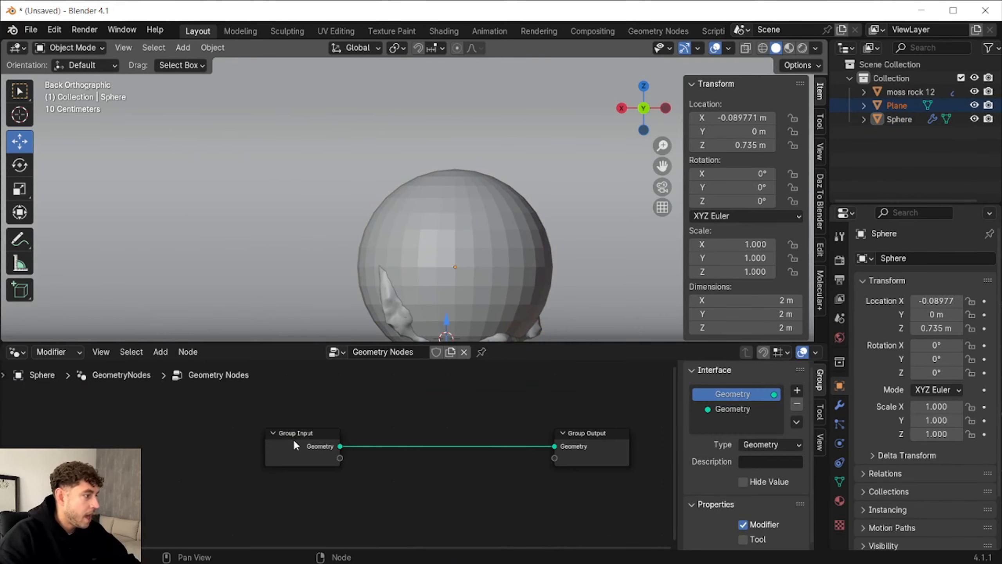
click(293, 439)
key(x)
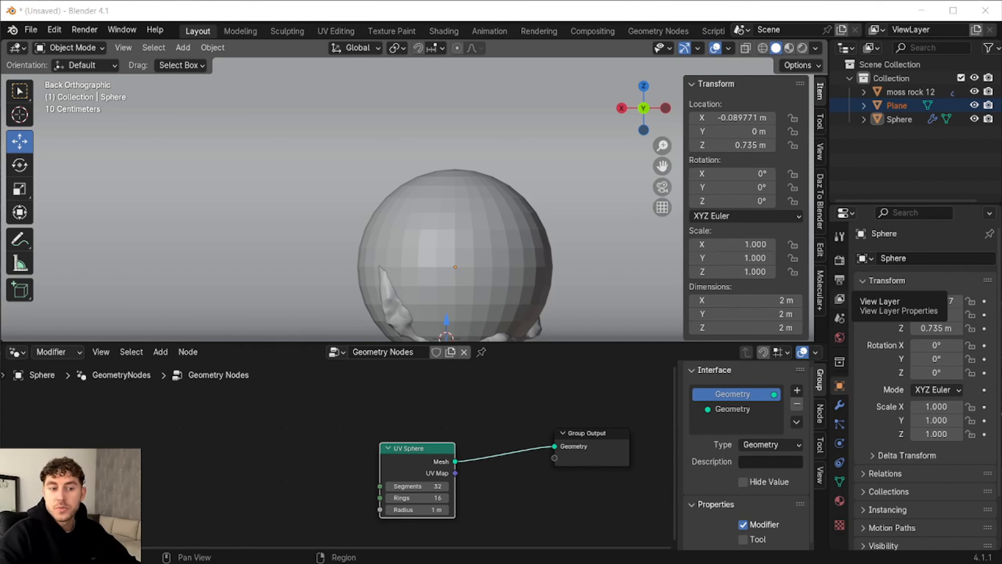
Replace the UV Sphere node with an Ico Sphere node whose mesh feeds the Group Output.
key(x)
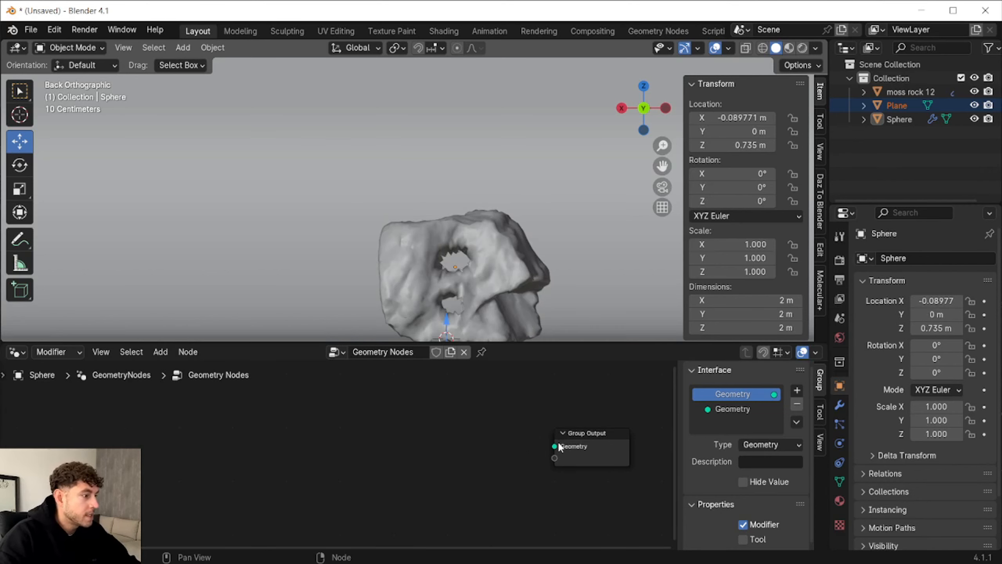
drag(554, 446, 430, 424)
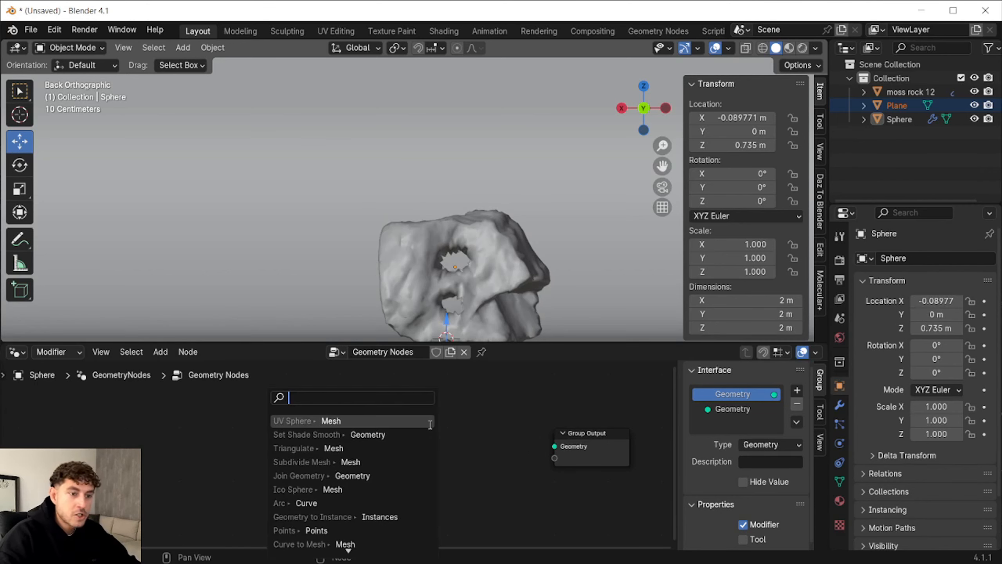
text(ic)
Add a Separate Geometry node after the Ico Sphere and set its domain to Face.
text(seper ge)
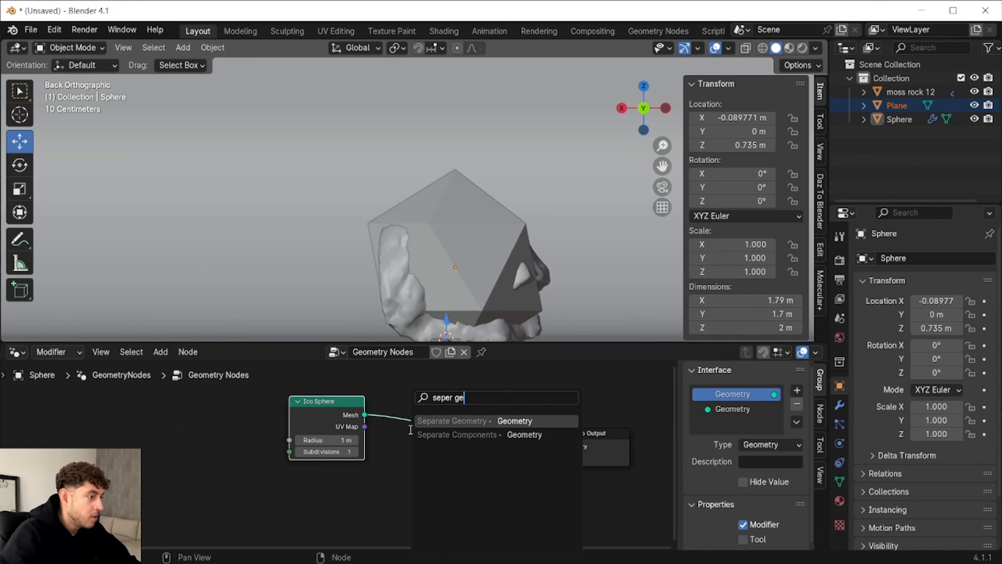
key(Return)
click(445, 450)
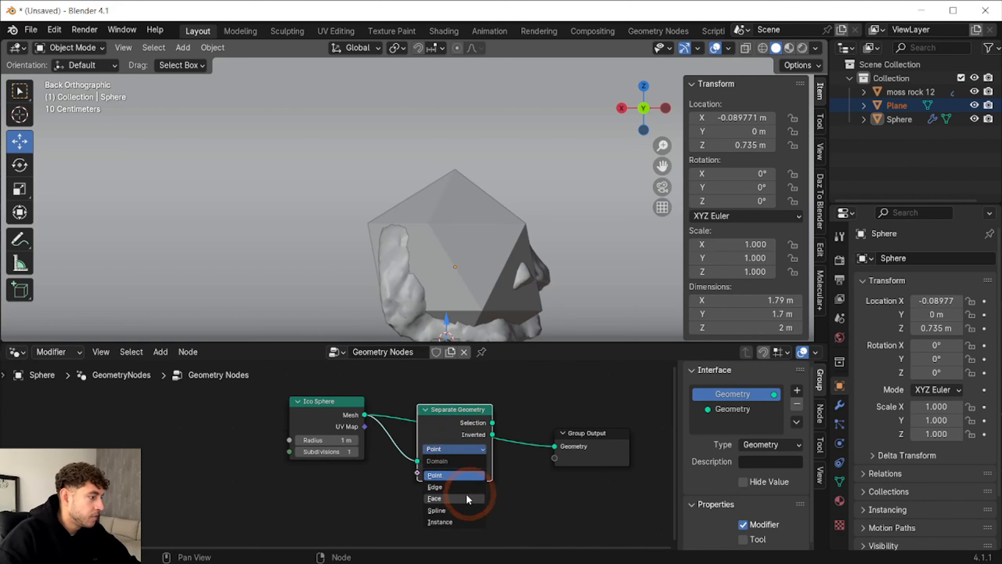
click(453, 499)
drag(451, 413, 422, 408)
Add a Boolean Random Value node driving the Separate Geometry node's Selection input.
text(random)
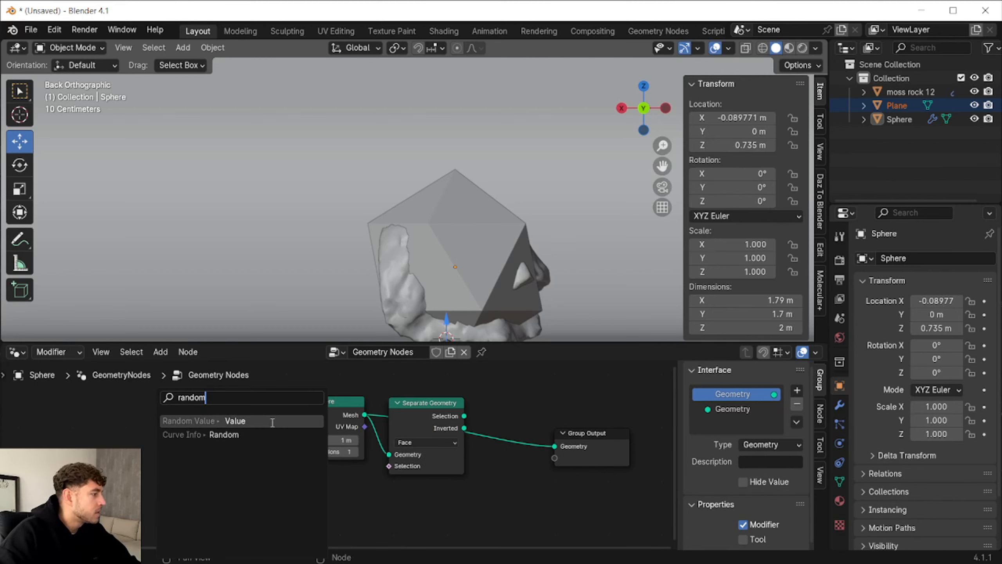
click(272, 421)
click(319, 422)
Add a Join Geometry node fed by the Separate Geometry node's Selection output.
drag(464, 416, 503, 417)
text(joinm)
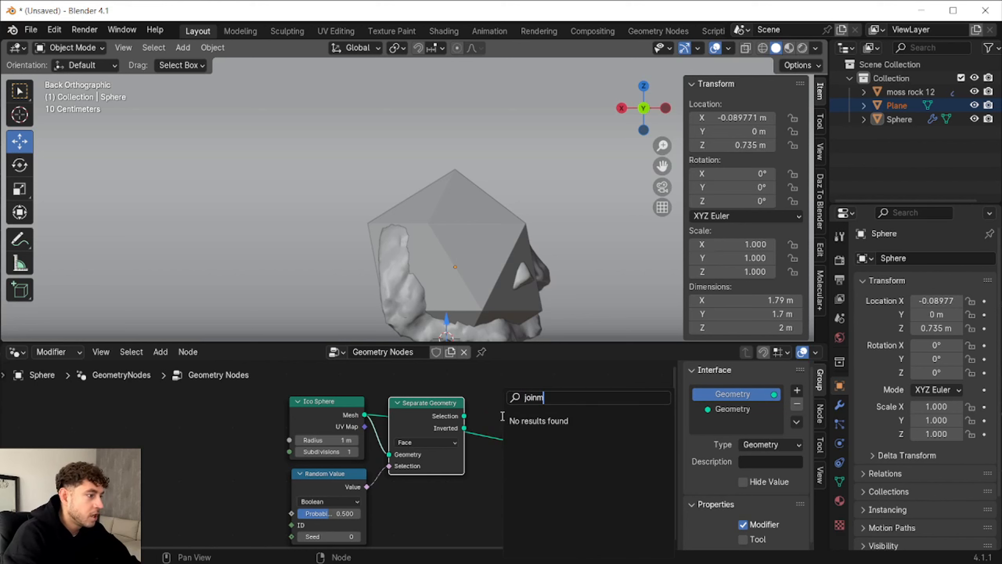
key(BackSpace)
key(Return)
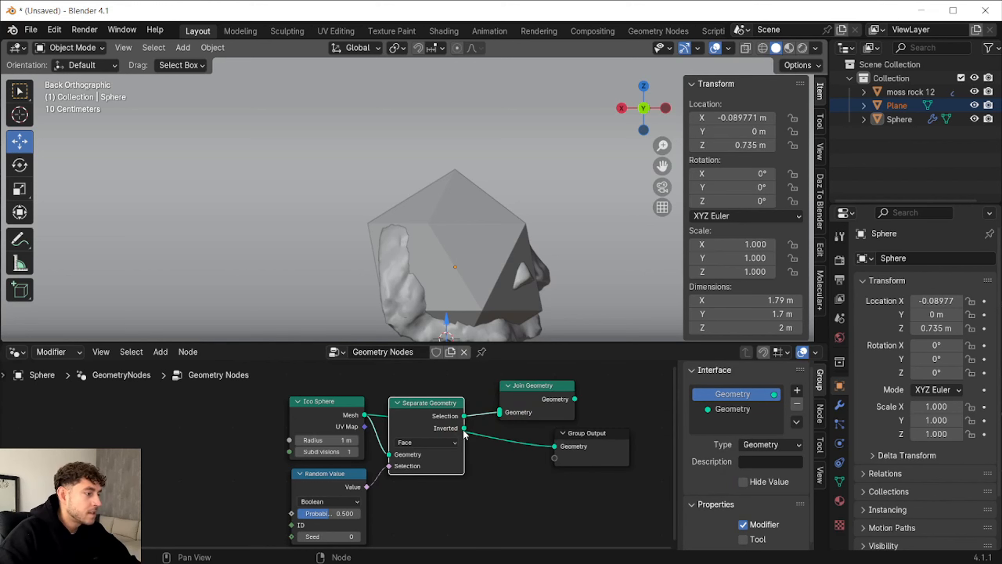
Add a Subdivide Mesh node on the Separate Geometry node's Inverted output and link its mesh into Join Geometry.
drag(464, 428, 496, 467)
text(sub)
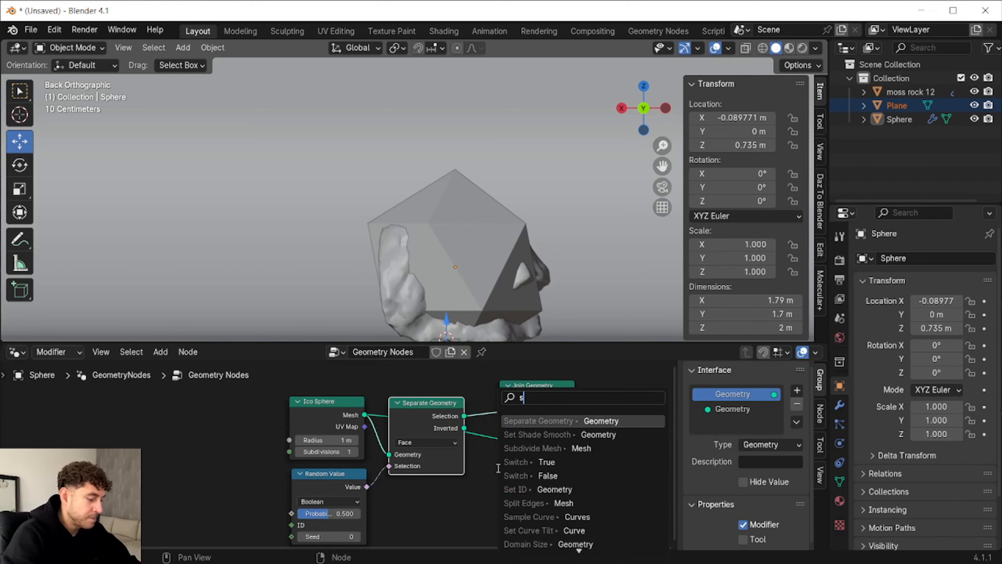
click(568, 448)
click(559, 484)
click(559, 484)
drag(557, 488, 500, 412)
Make room beside the Group Output node and add a Triangulate node fed by Join Geometry.
drag(588, 444, 624, 433)
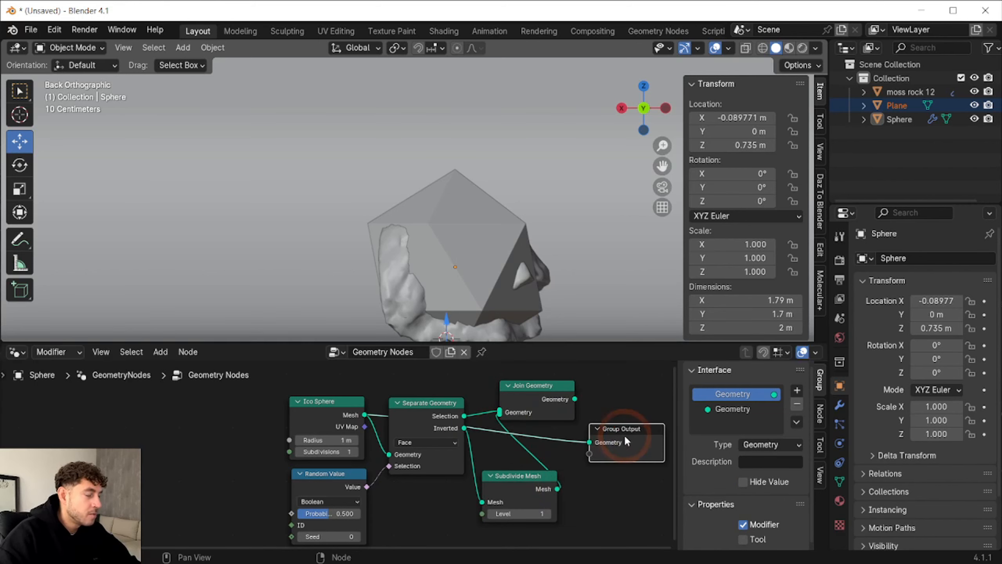
drag(575, 399, 604, 393)
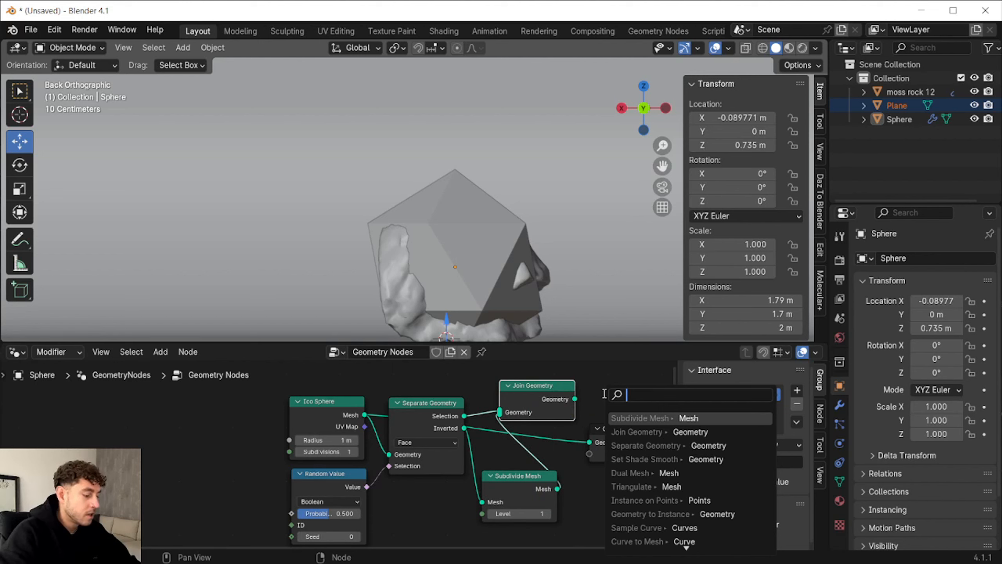
text(triange)
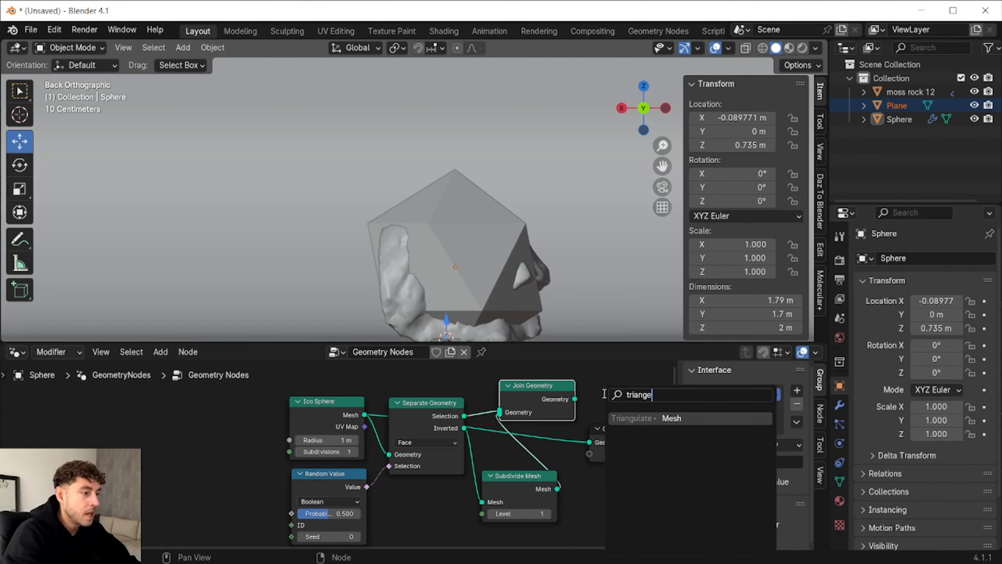
text(r)
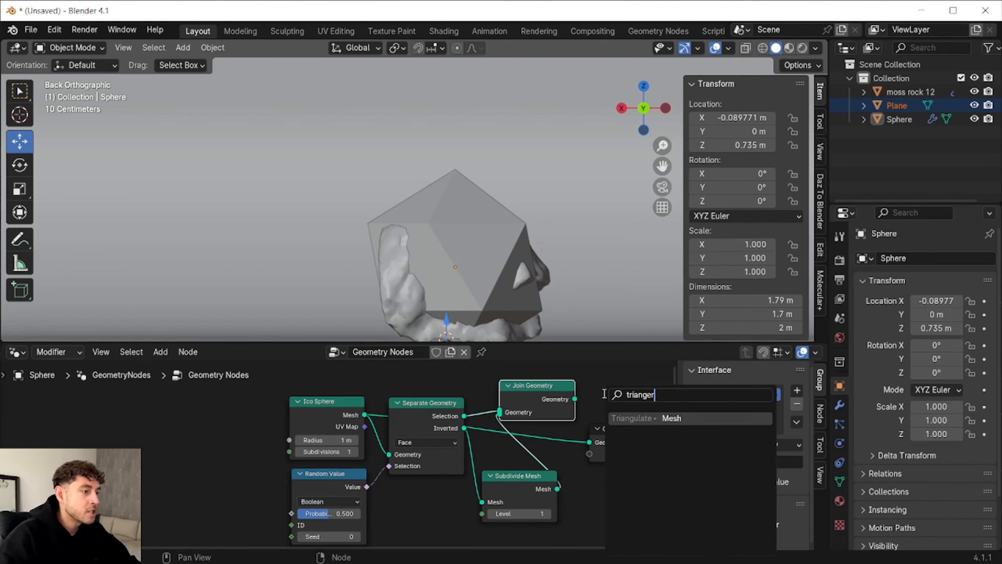
click(629, 419)
click(504, 409)
Add a Dual Mesh node fed by the Triangulate node's mesh output.
drag(509, 392, 534, 397)
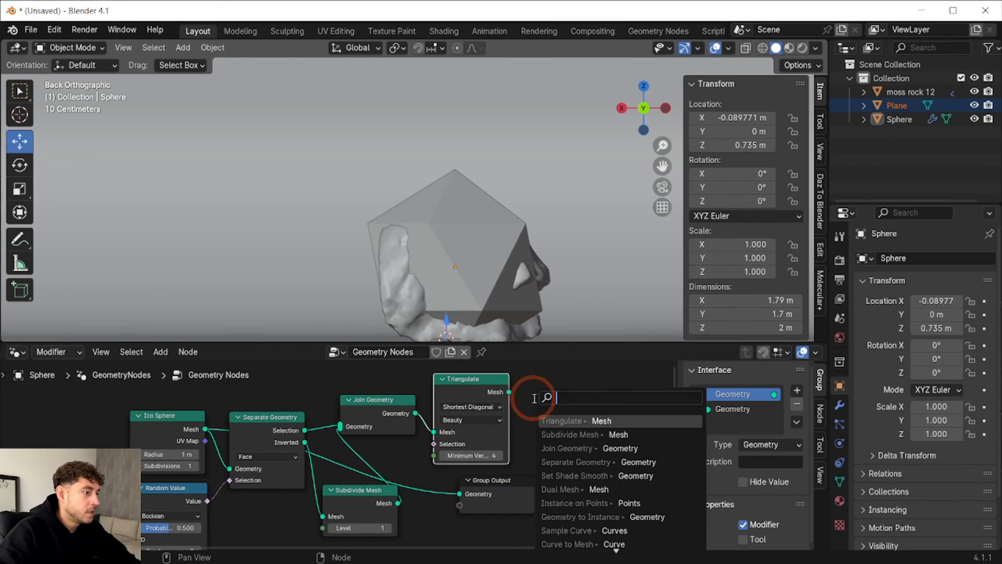
text(dual mesn)
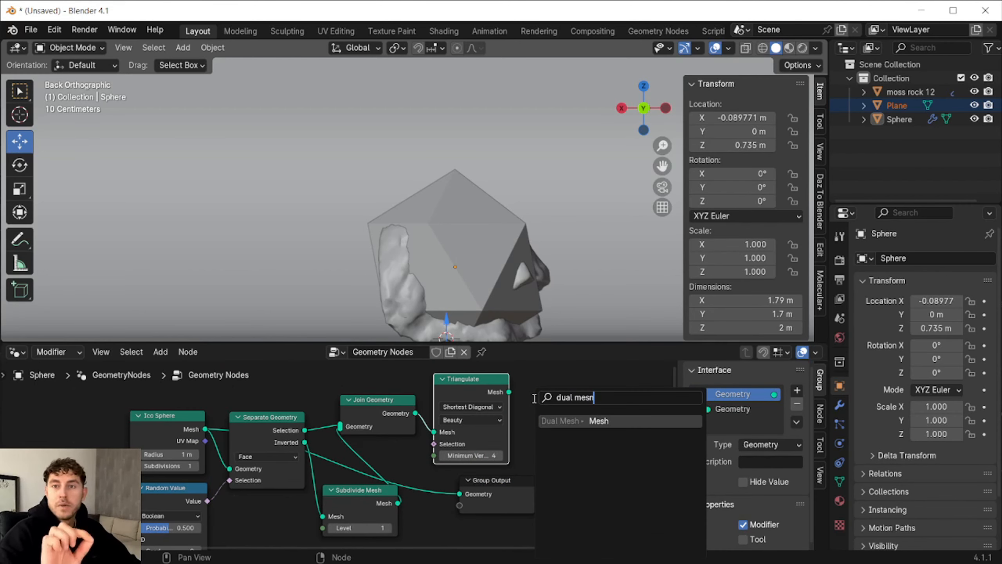
click(577, 424)
click(554, 424)
Add a Set Shade Smooth node after Dual Mesh and connect its geometry to the Group Output.
drag(587, 391, 614, 405)
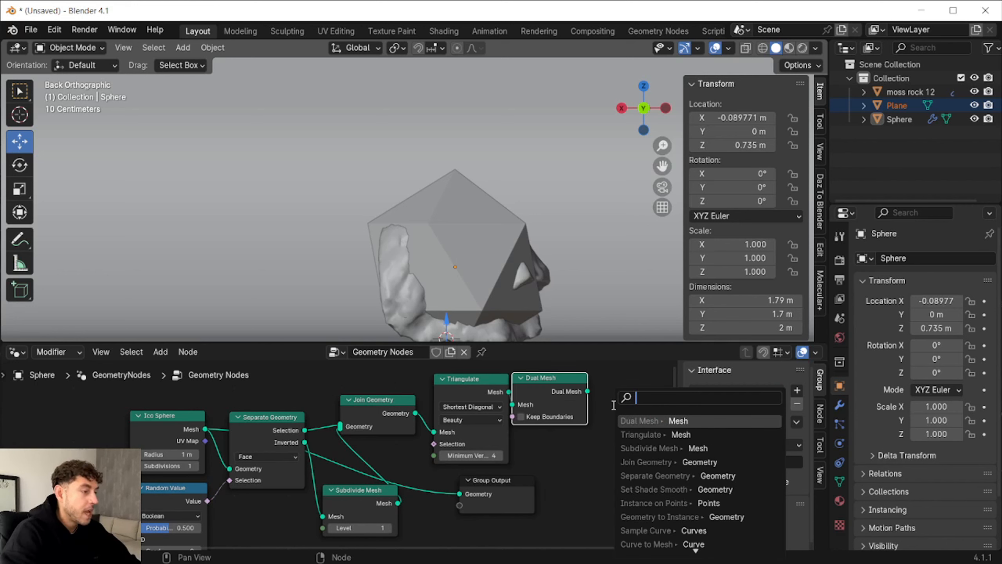
text(shade)
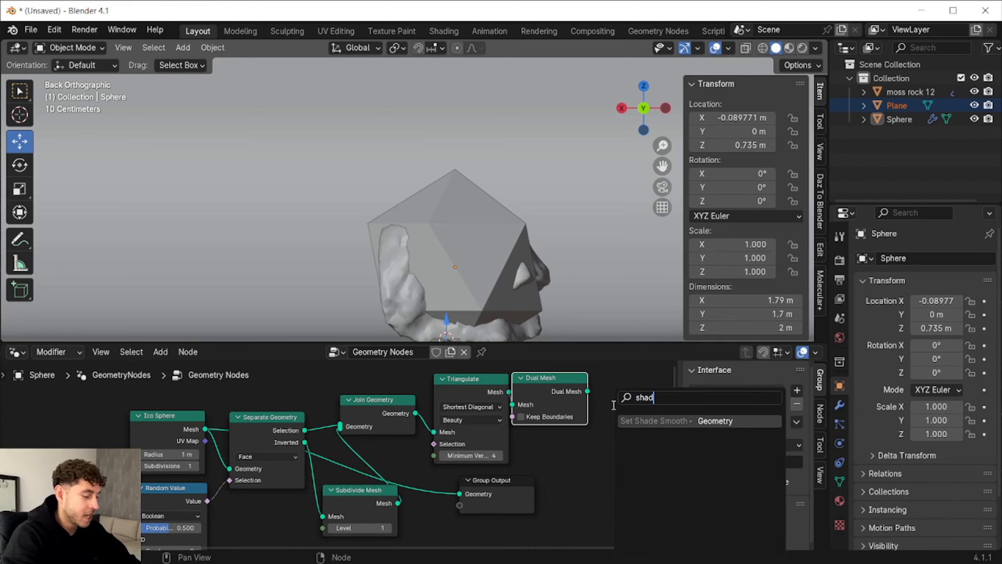
click(639, 420)
click(641, 442)
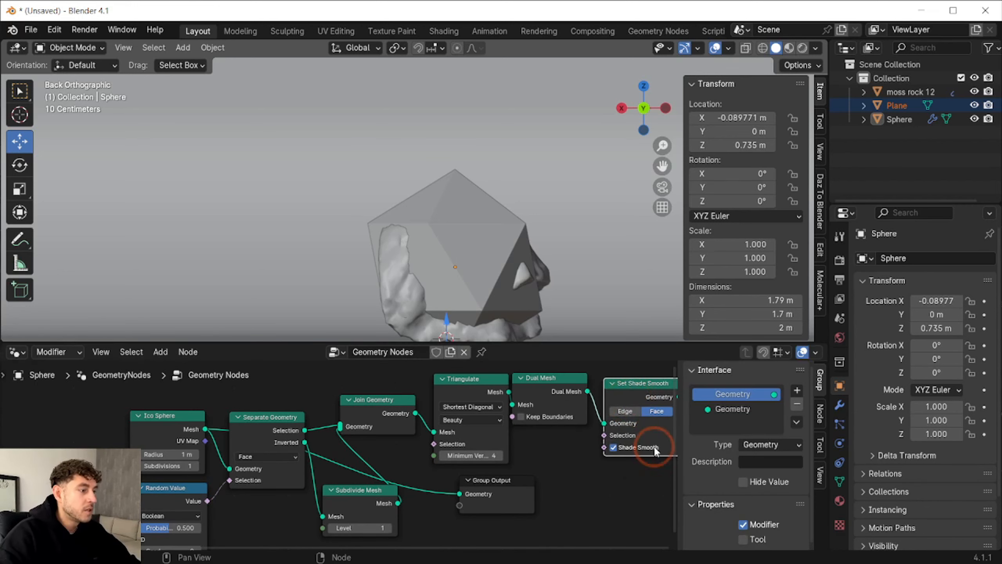
middle_drag(507, 487, 400, 506)
drag(401, 507, 606, 482)
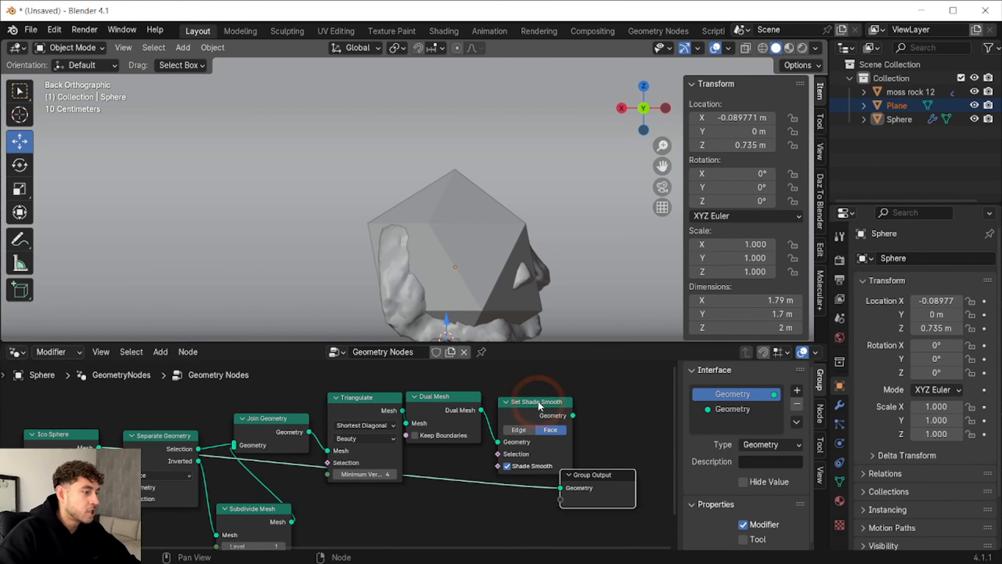
drag(572, 416, 605, 455)
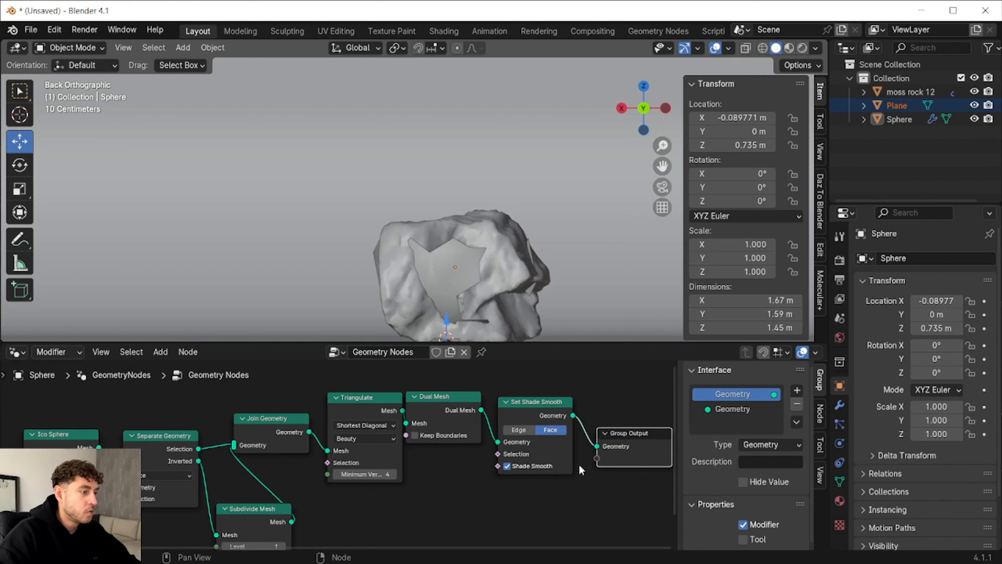
Hide the moss rock in the viewport and set the Ico Sphere node's subdivisions to 2.
middle_drag(486, 502, 662, 454)
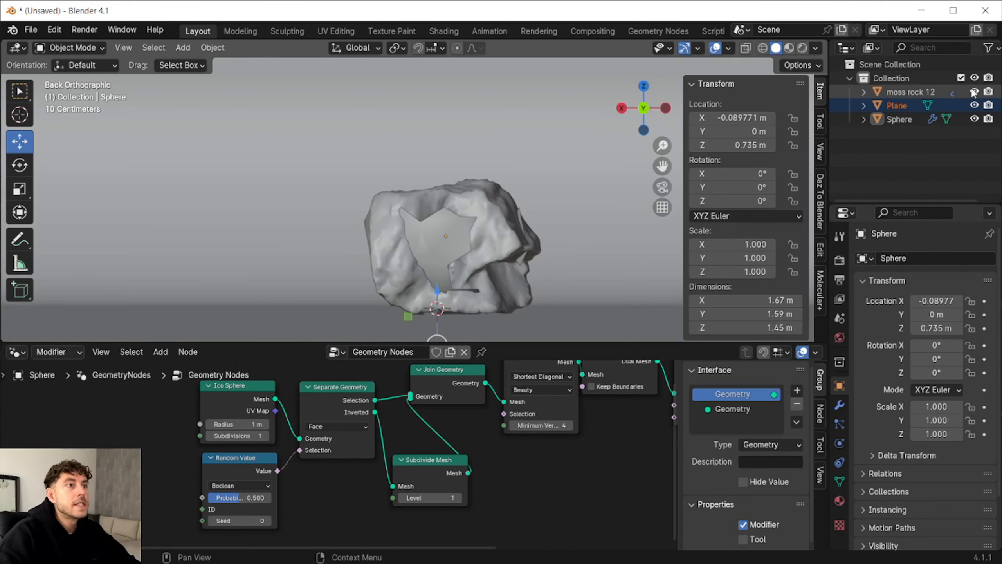
click(974, 91)
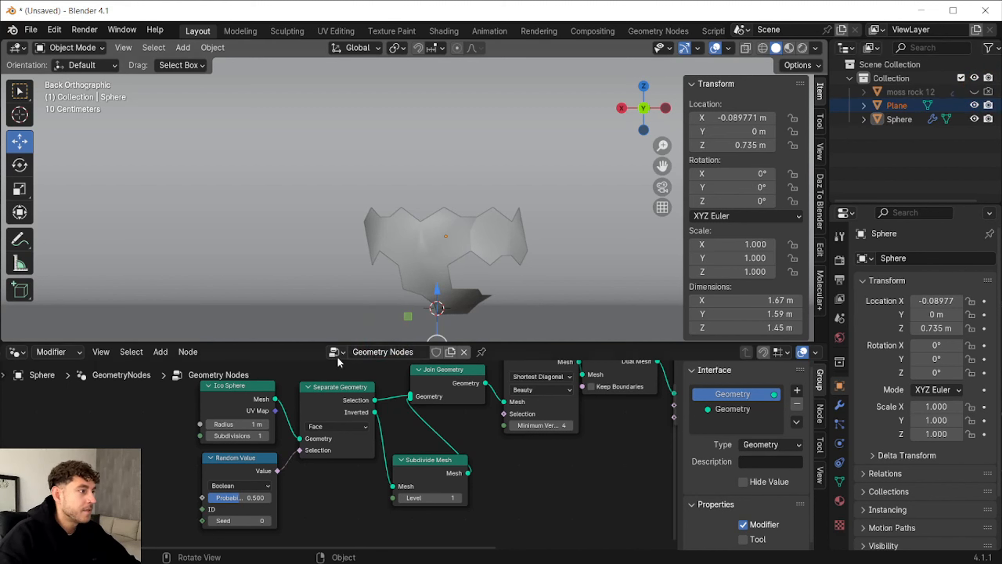
click(237, 435)
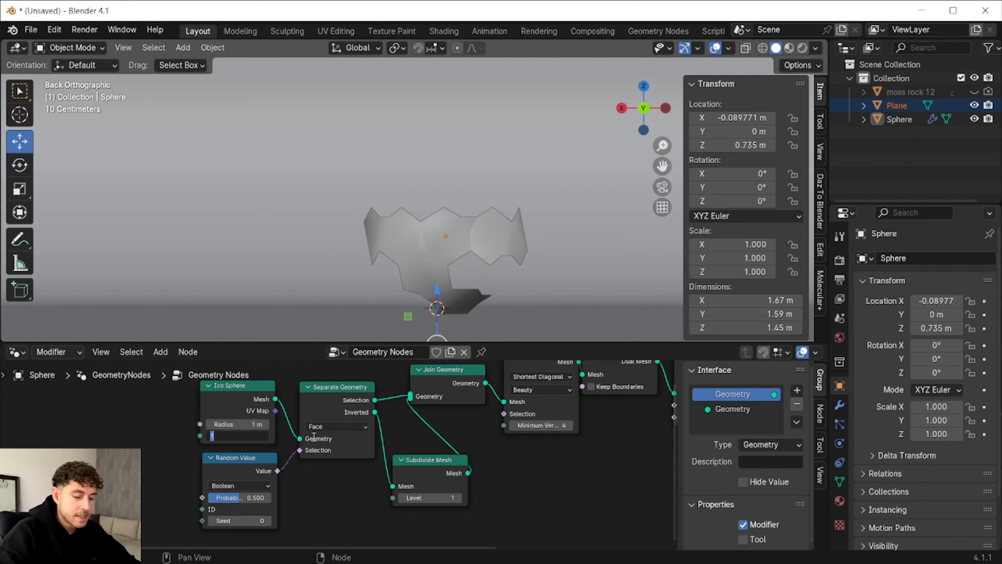
text(2)
key(Return)
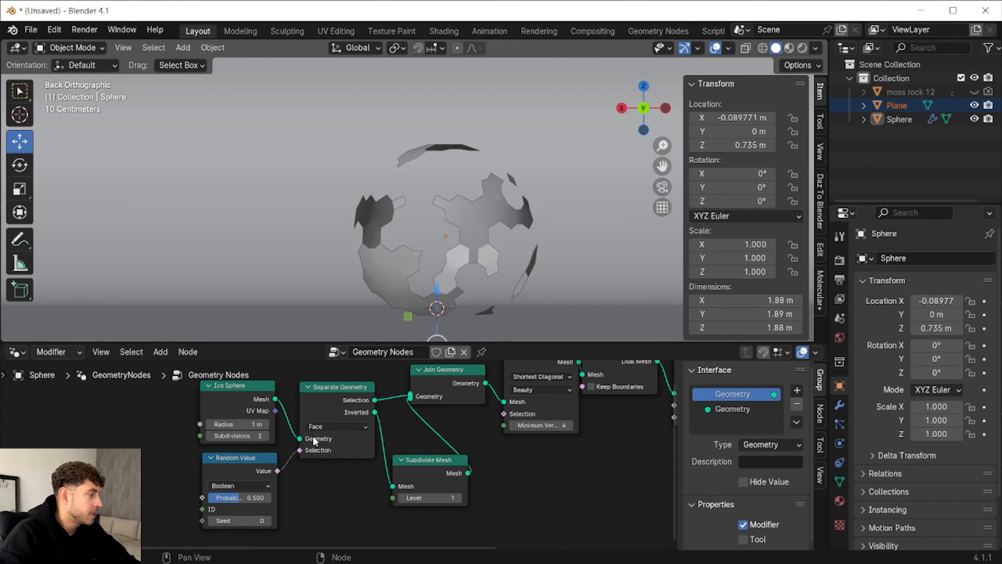
Set the Random Value node's probability to 0.27.
click(233, 498)
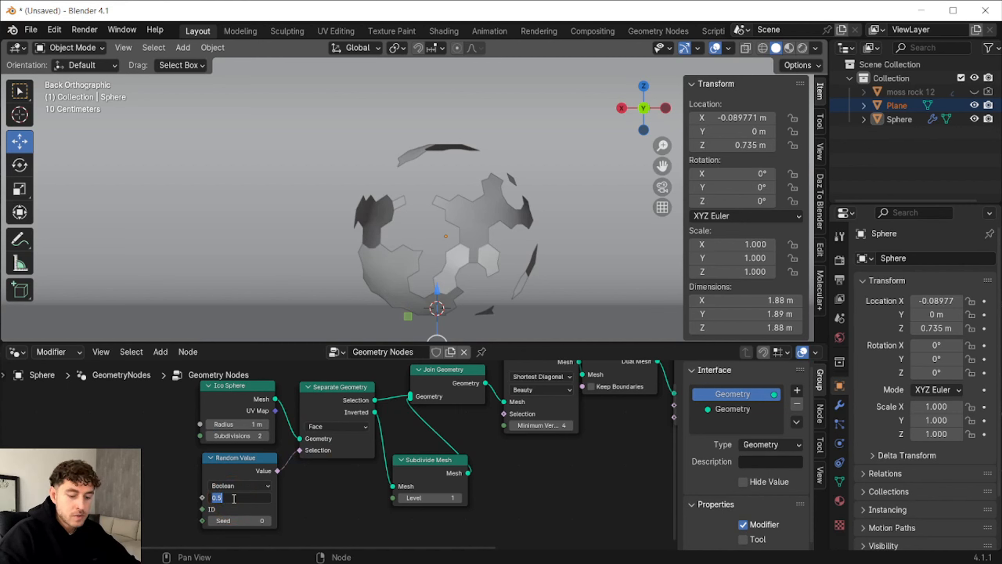
text(0.27)
key(Return)
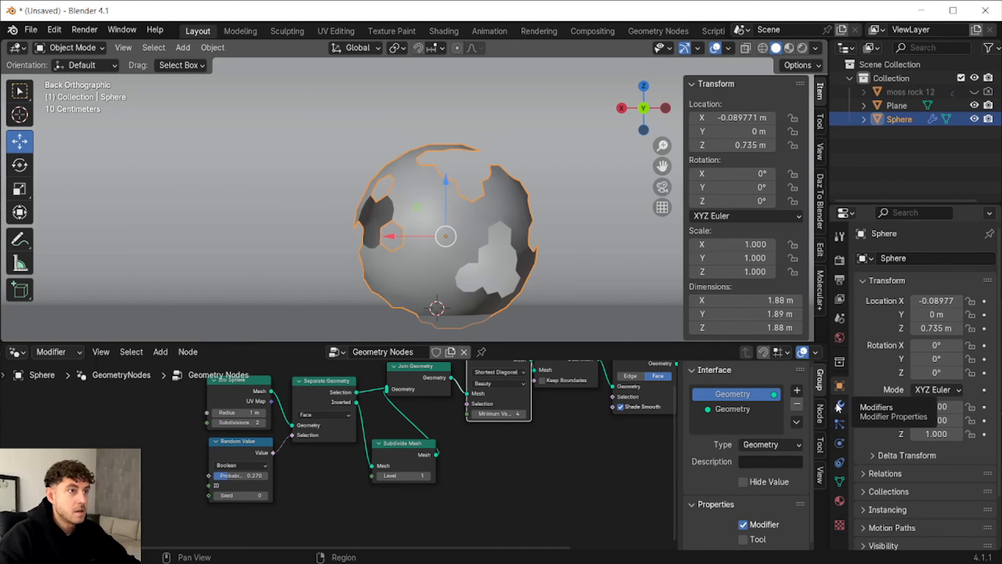
Add a Wireframe modifier to the sphere after its Geometry Nodes modifier and collapse its settings.
click(832, 406)
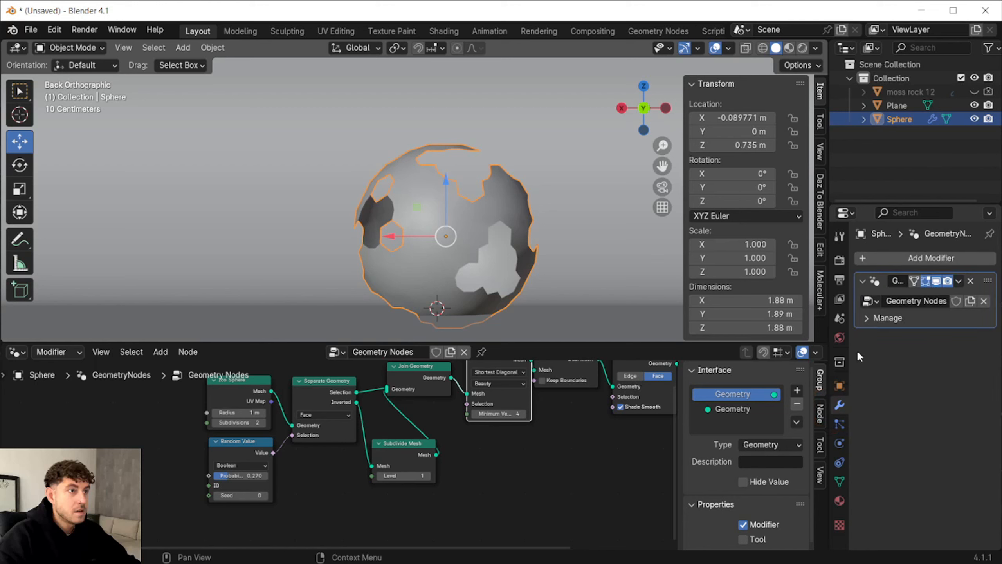
click(908, 258)
mouse_move(894, 309)
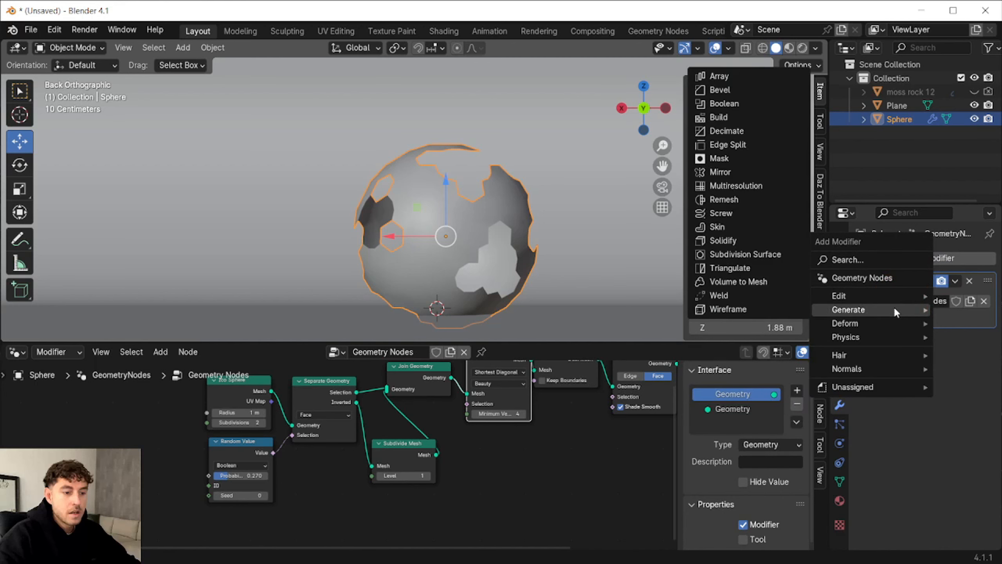
click(728, 310)
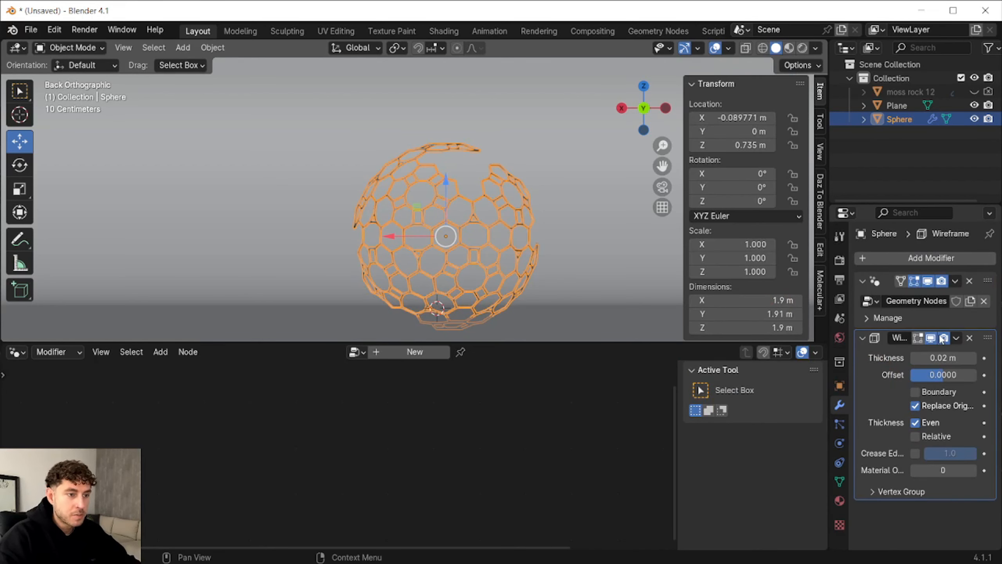
click(863, 339)
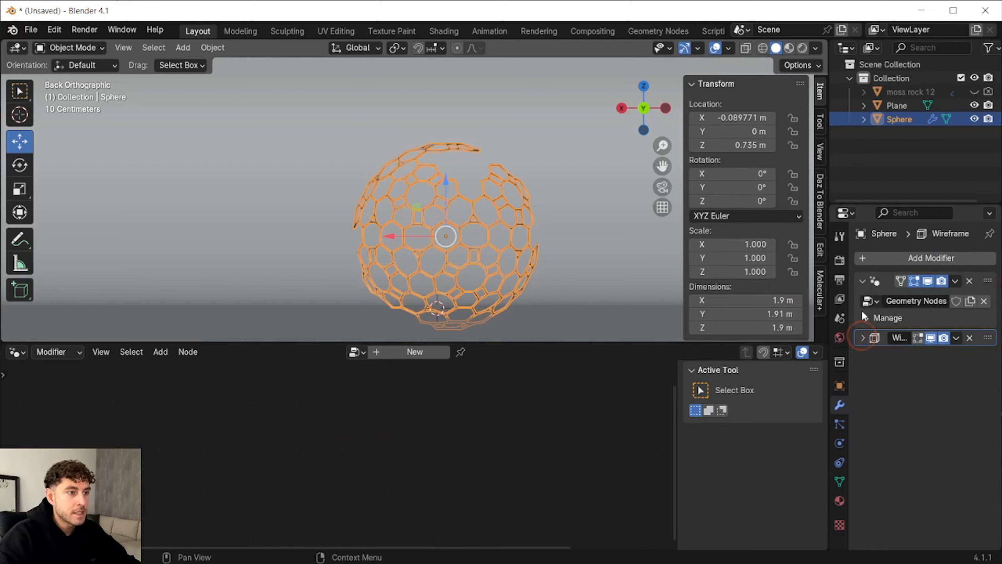
Add a Subdivision Surface modifier to the sphere after the Wireframe modifier and collapse its settings.
click(867, 258)
mouse_move(868, 259)
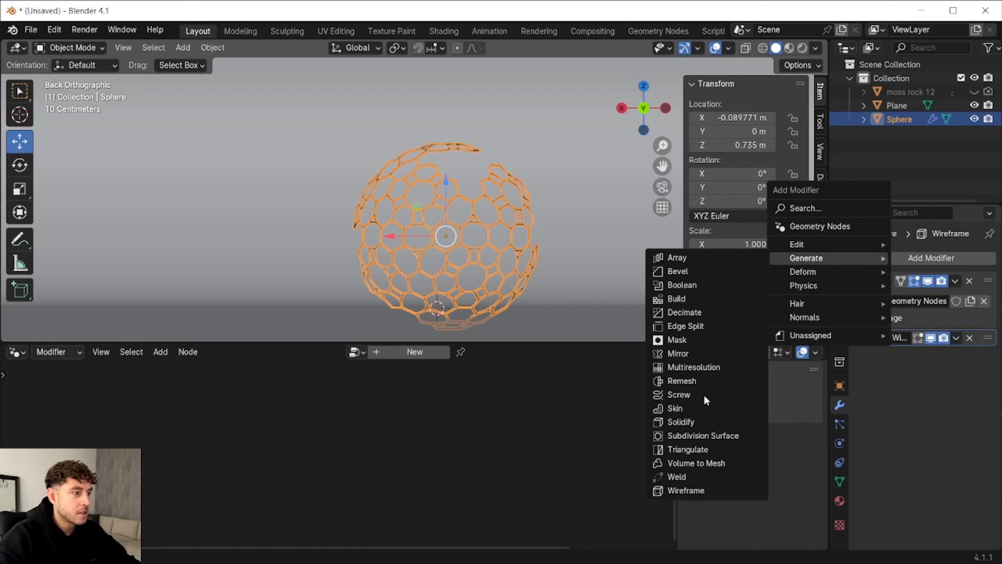
click(720, 436)
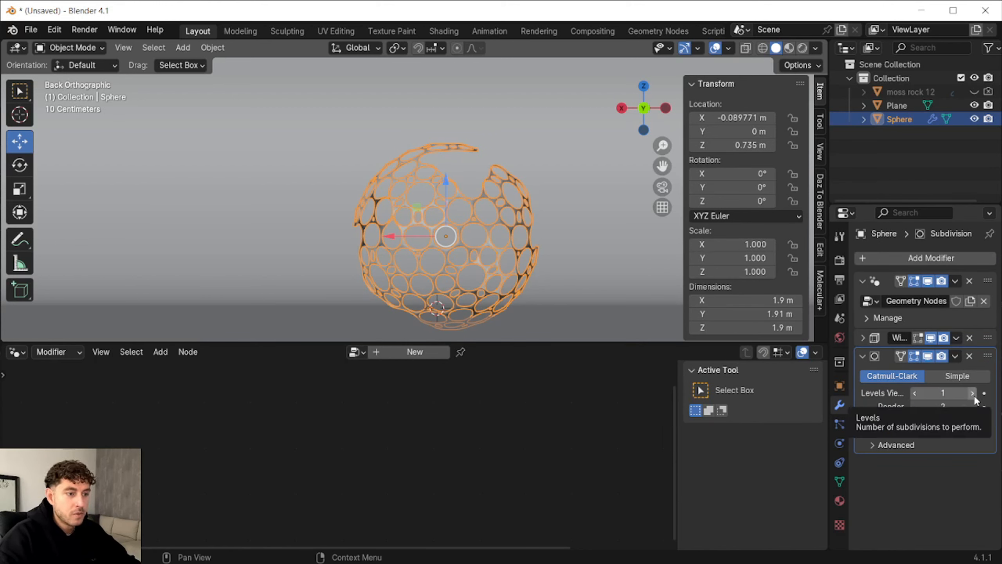
click(863, 355)
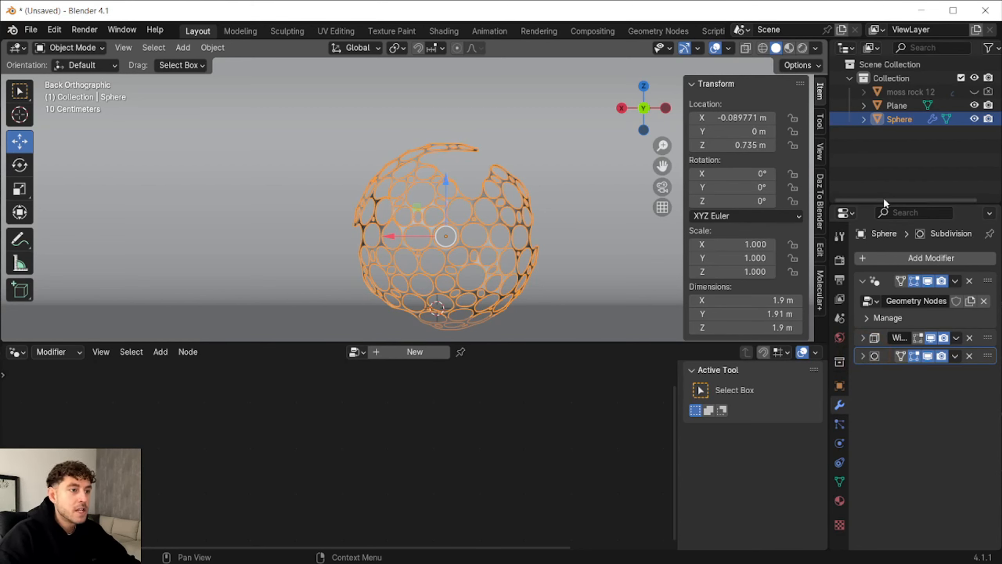
Add a Simple Deform modifier to the sphere, twisting it 200° around the Z axis, and deselect the sphere.
click(868, 259)
click(834, 275)
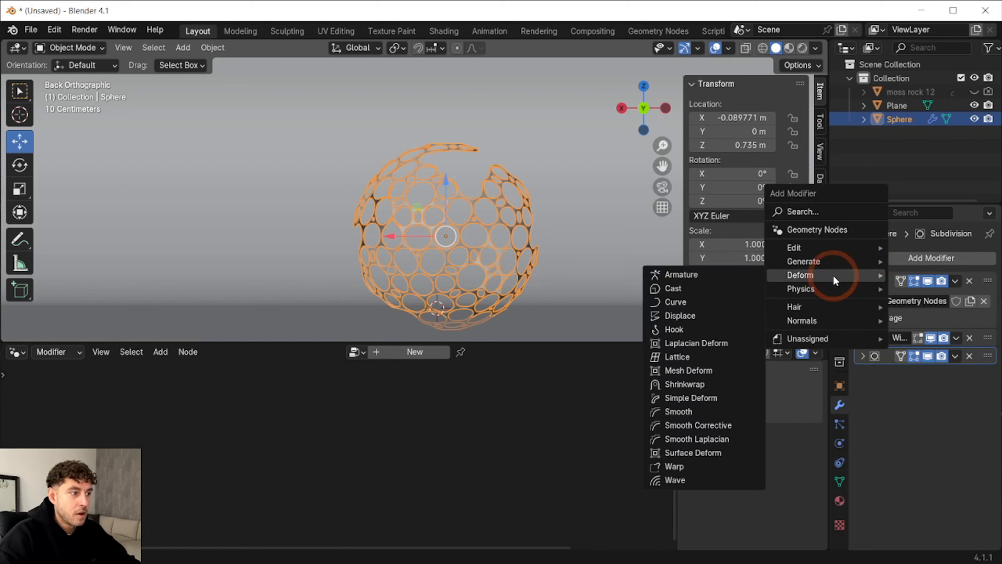
click(687, 396)
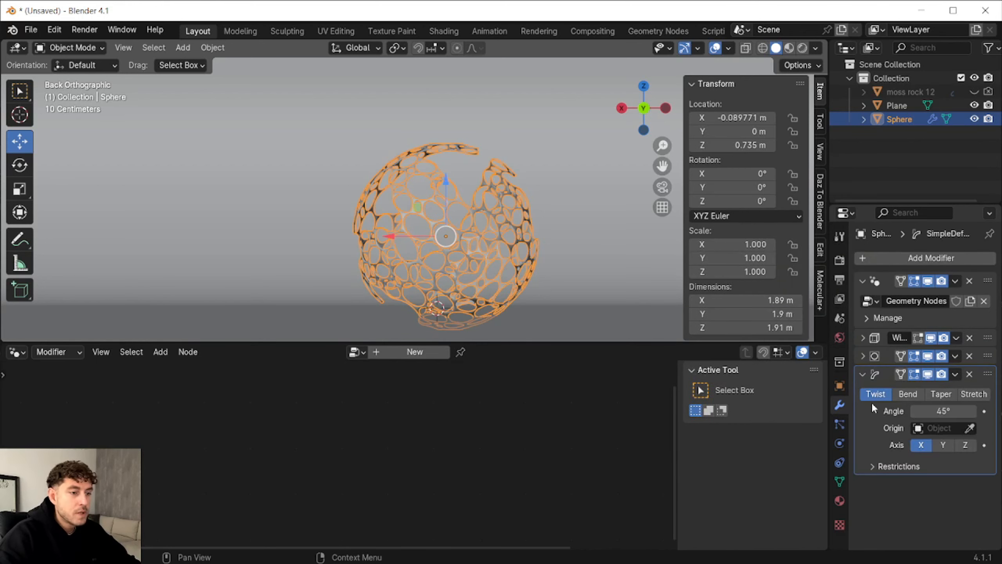
click(966, 446)
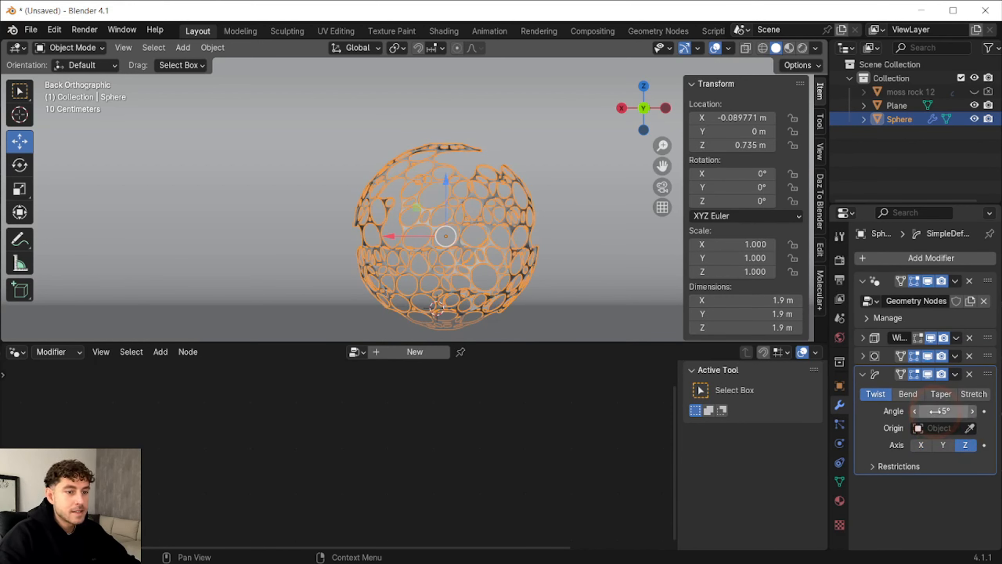
click(938, 411)
text(200)
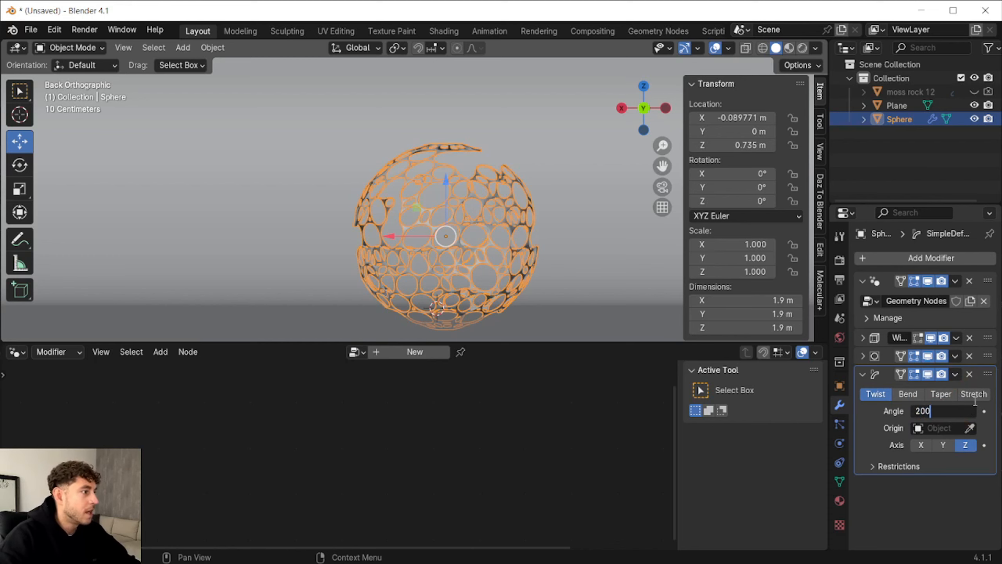
key(Return)
click(603, 284)
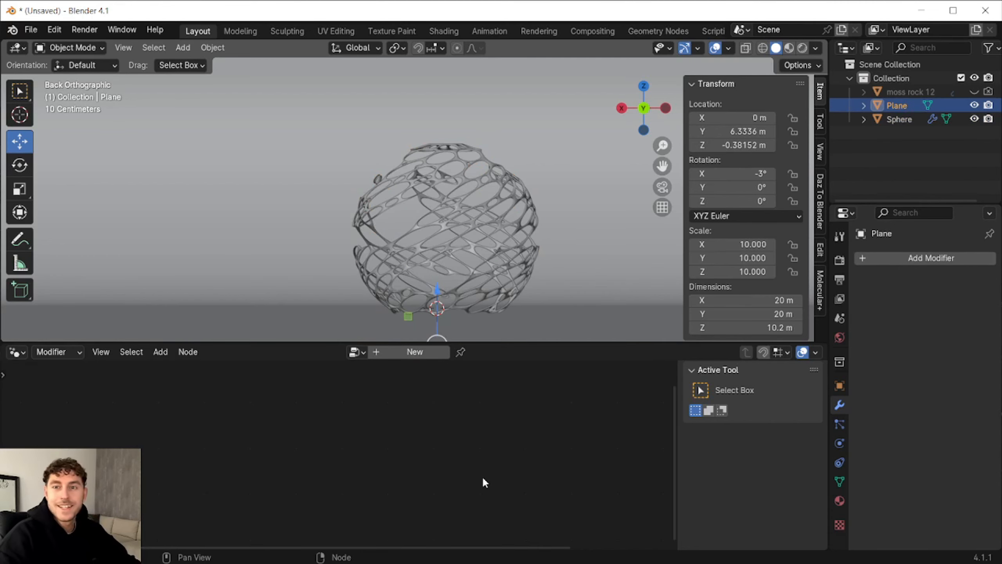
Make the moss rock visible again in both the viewport and renders.
click(910, 92)
click(975, 92)
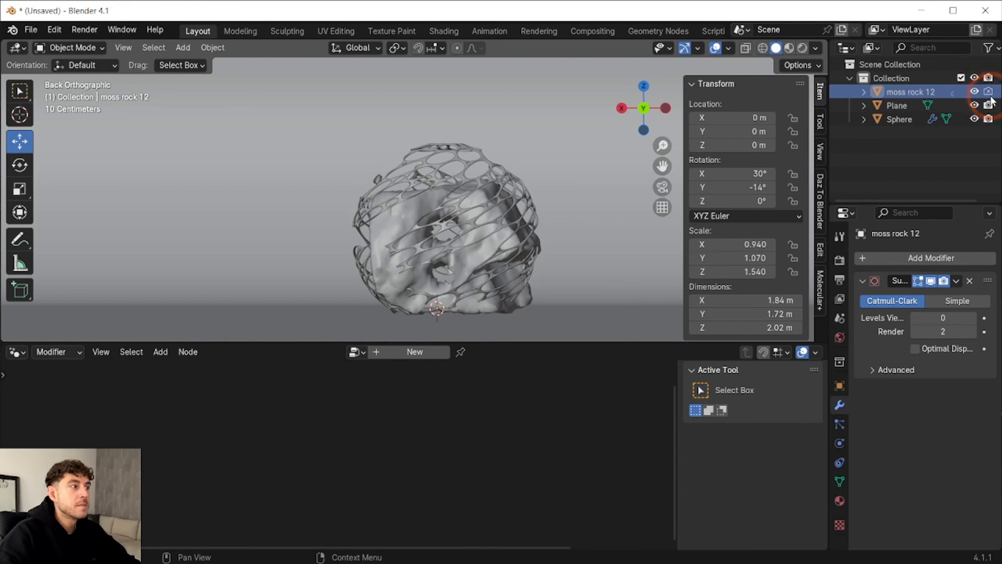
click(988, 91)
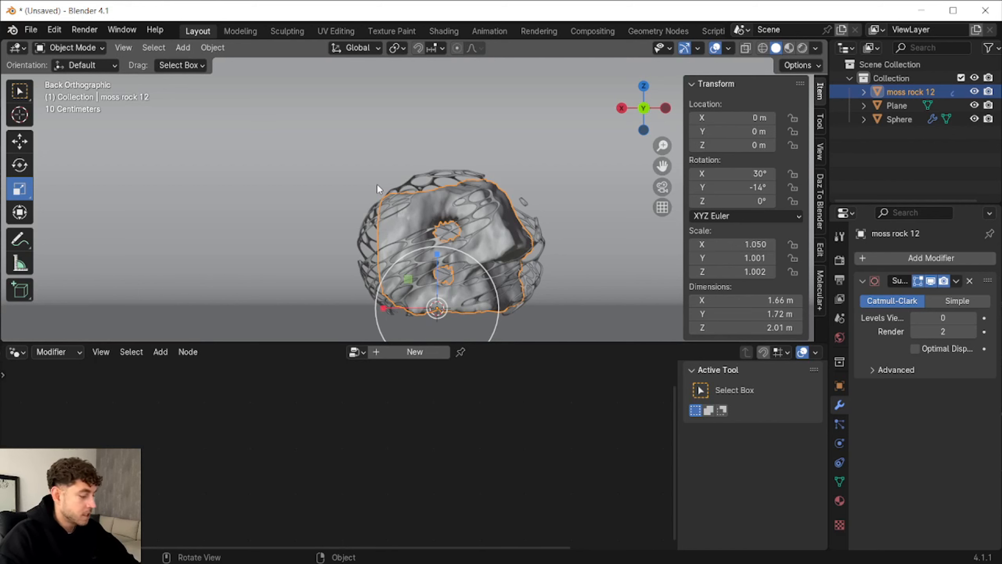
Apply the moss rock's rotation and adjust its scale along the X axis.
key(ctrl+a)
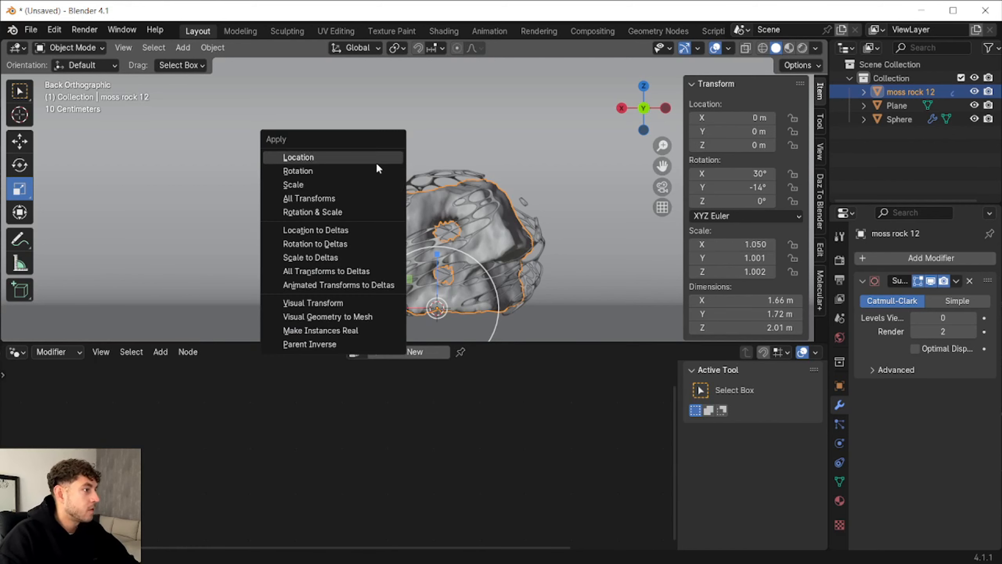
click(373, 174)
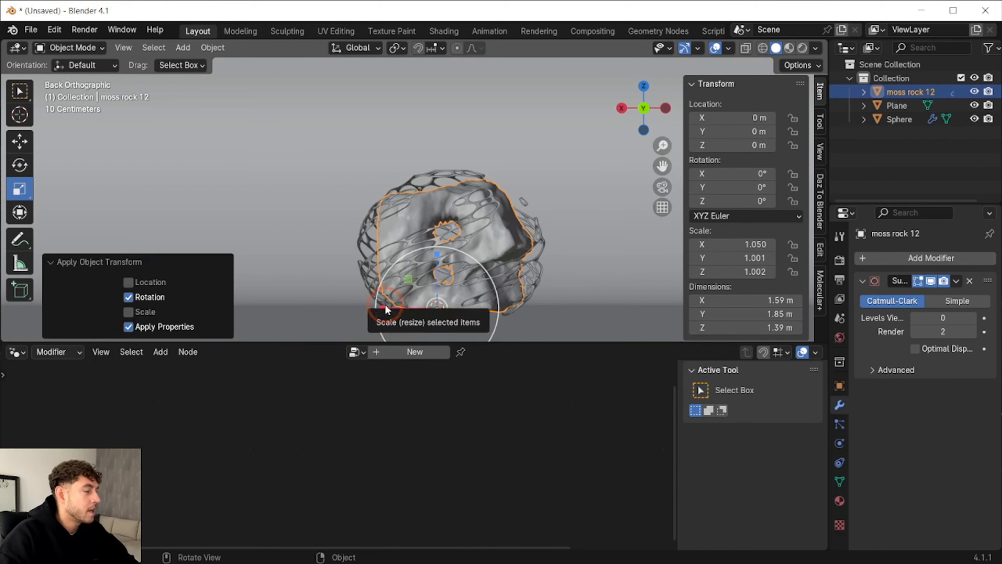
drag(386, 307, 390, 305)
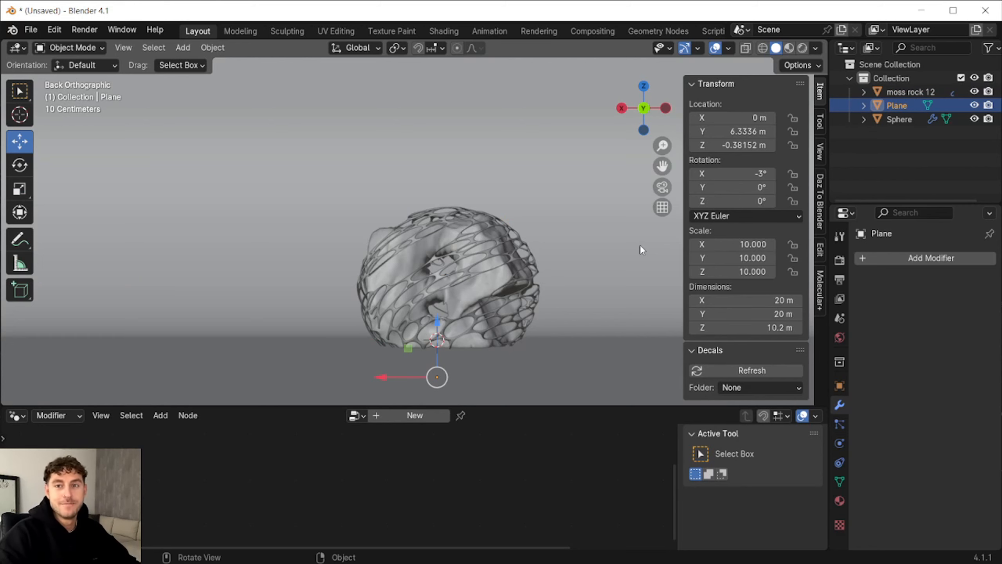
Check the reference image and add a torus mesh with 50 major segments and 50 minor segments.
key(alt+Tab)
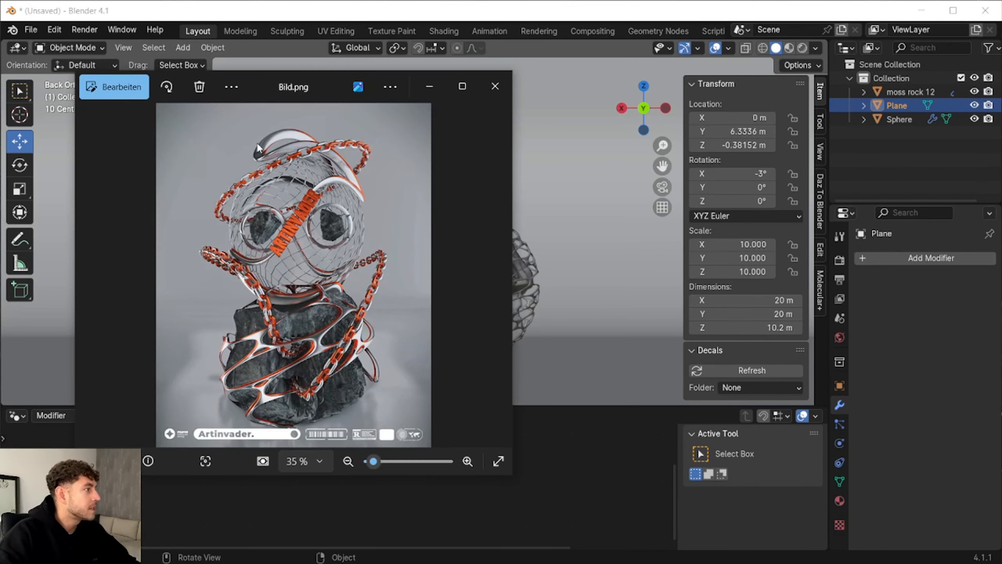
click(272, 19)
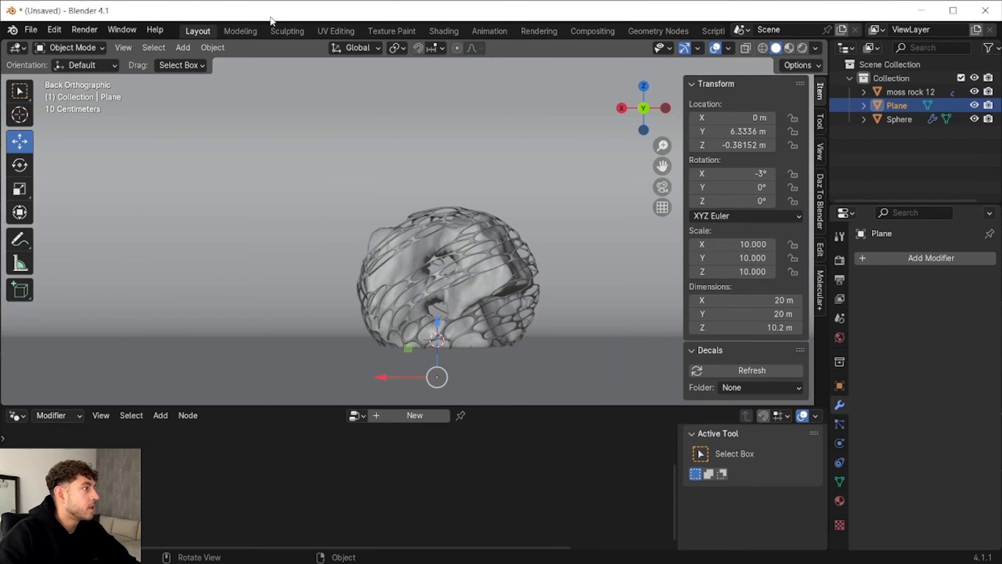
click(183, 47)
mouse_move(228, 61)
click(336, 157)
click(183, 205)
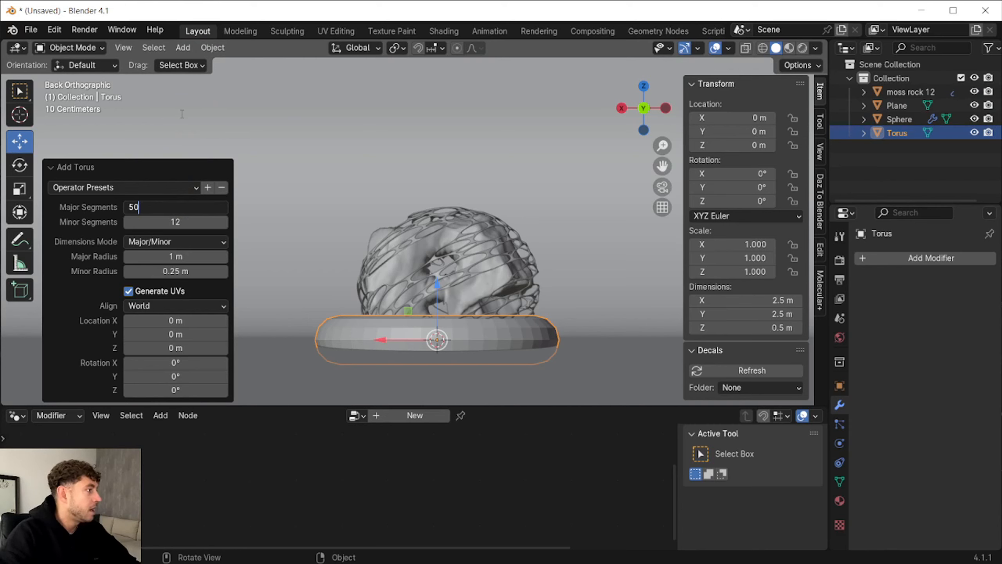
key(Return)
click(179, 221)
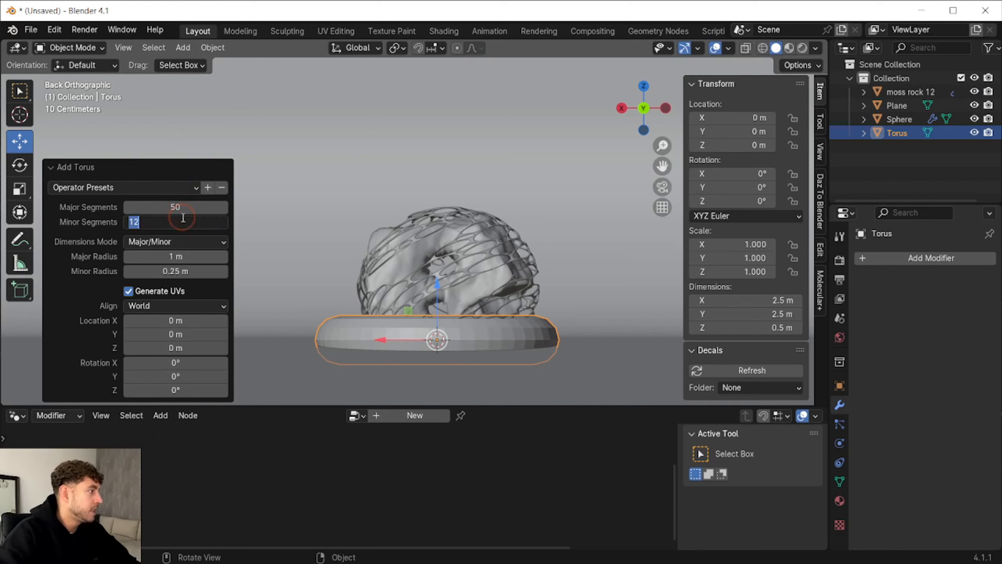
text(50)
click(145, 265)
Set the torus's major radius to 1.2 m and its minor radius to 0.05 m.
click(169, 258)
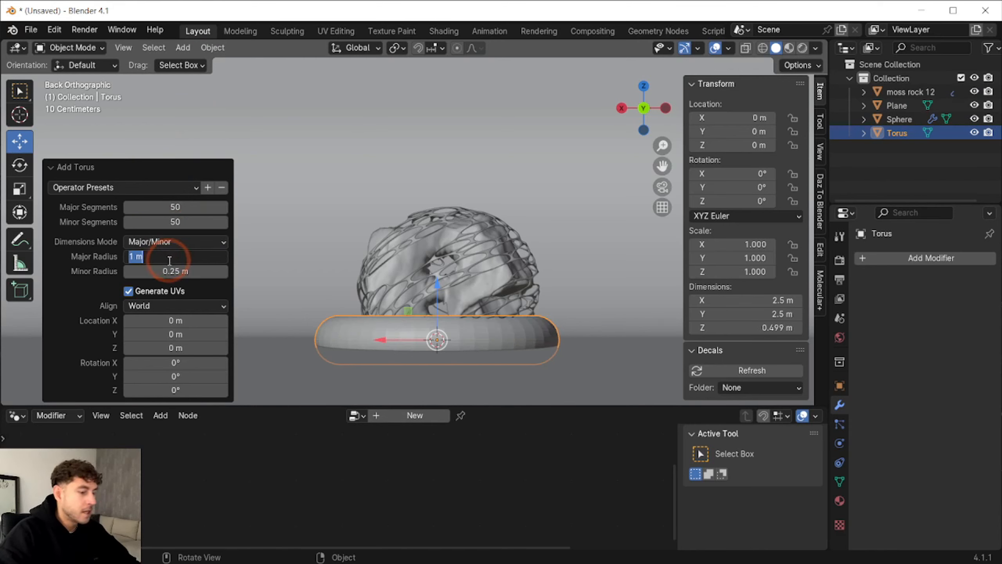
text(1.)
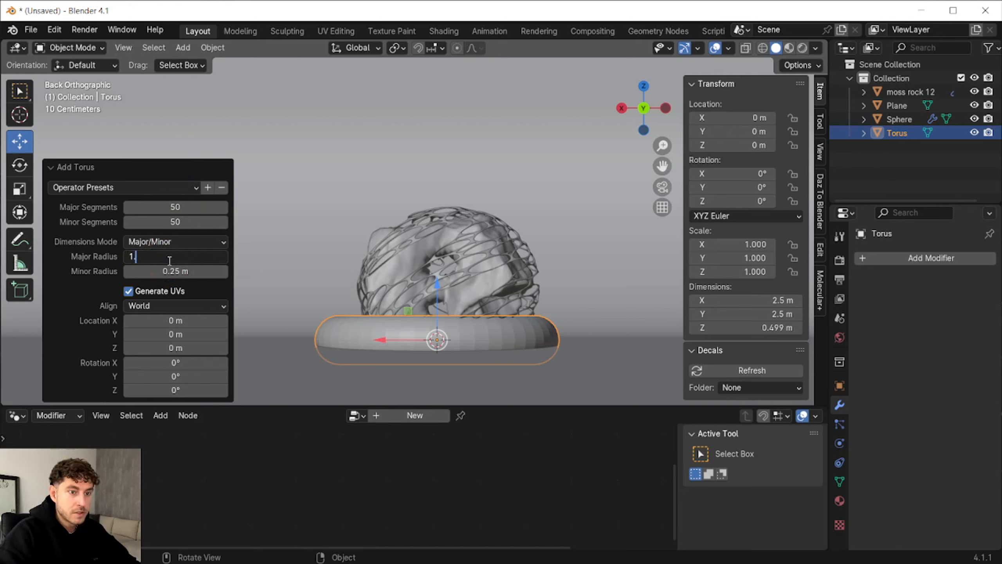
text(2)
click(170, 271)
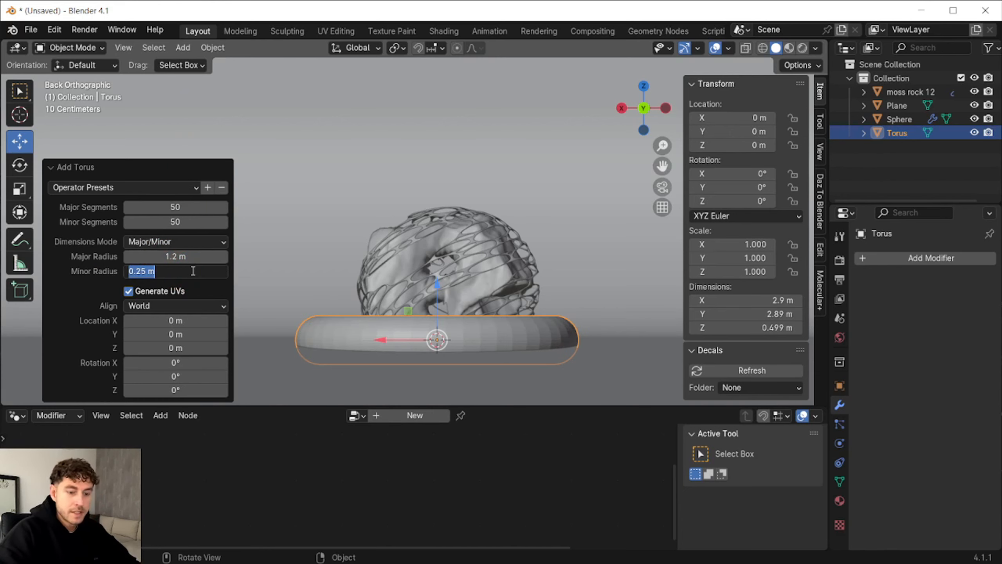
text(0)
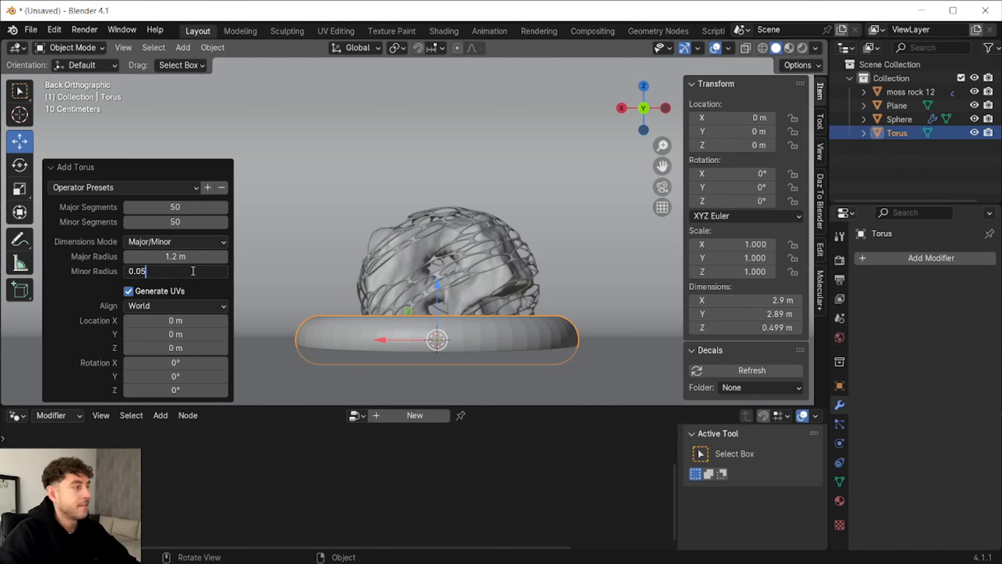
text(.05)
key(Return)
Add a Simple Deform modifier to the torus, twisting it 250° around the X axis, and raise the torus about 1.69 m.
click(888, 255)
mouse_move(888, 252)
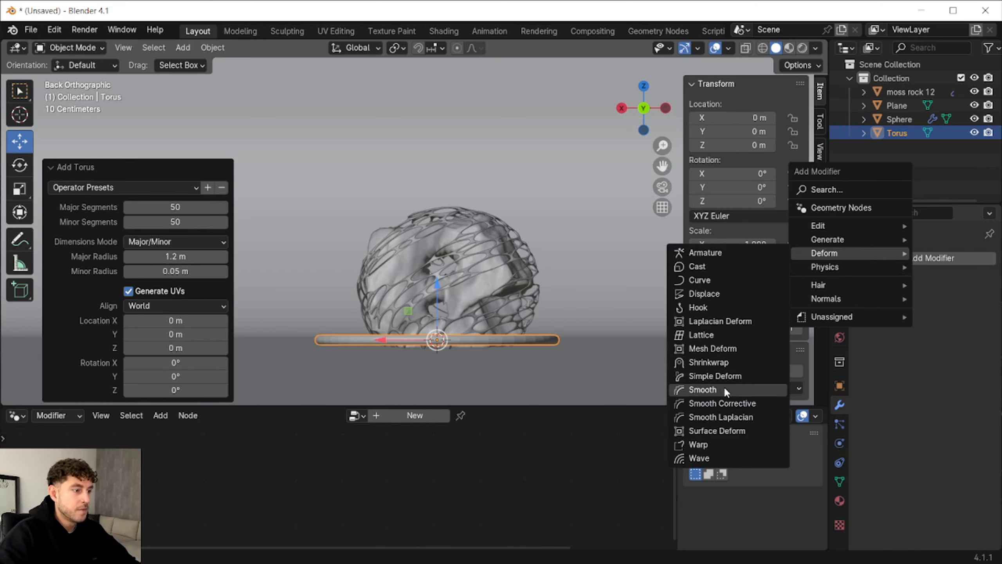
click(714, 376)
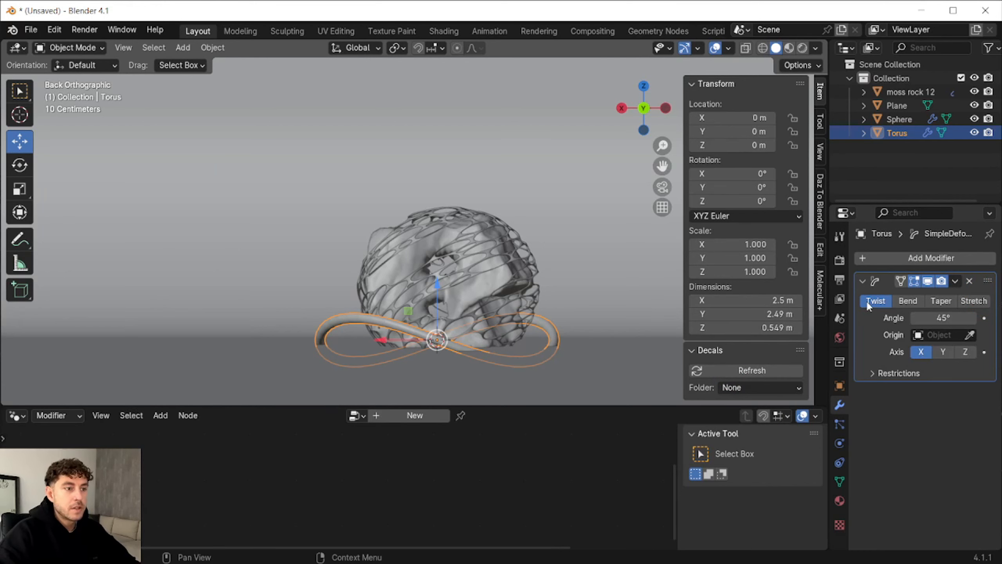
click(946, 322)
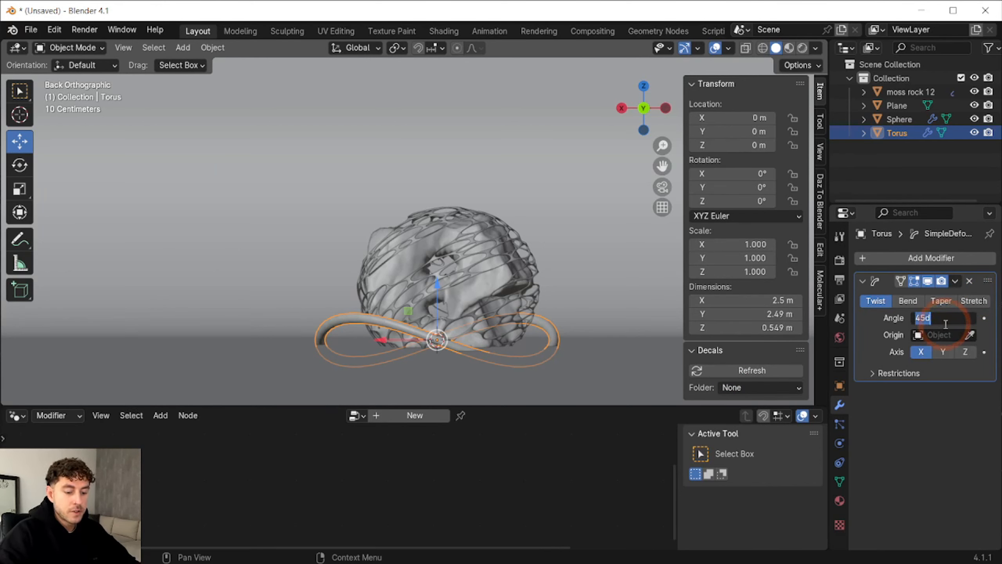
text(250)
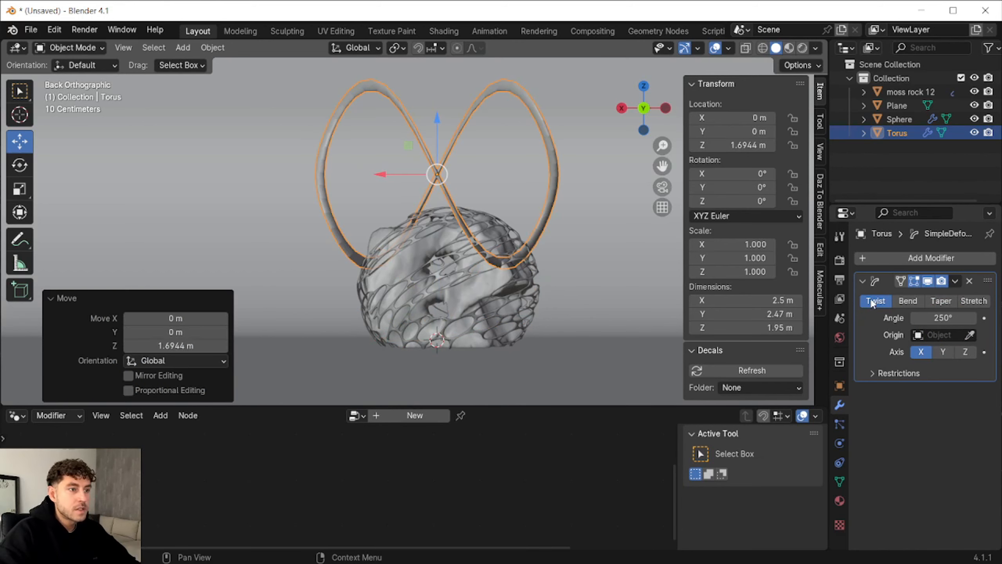
Add a second Simple Deform modifier to the torus, twisting it 200° around the Z axis.
click(863, 257)
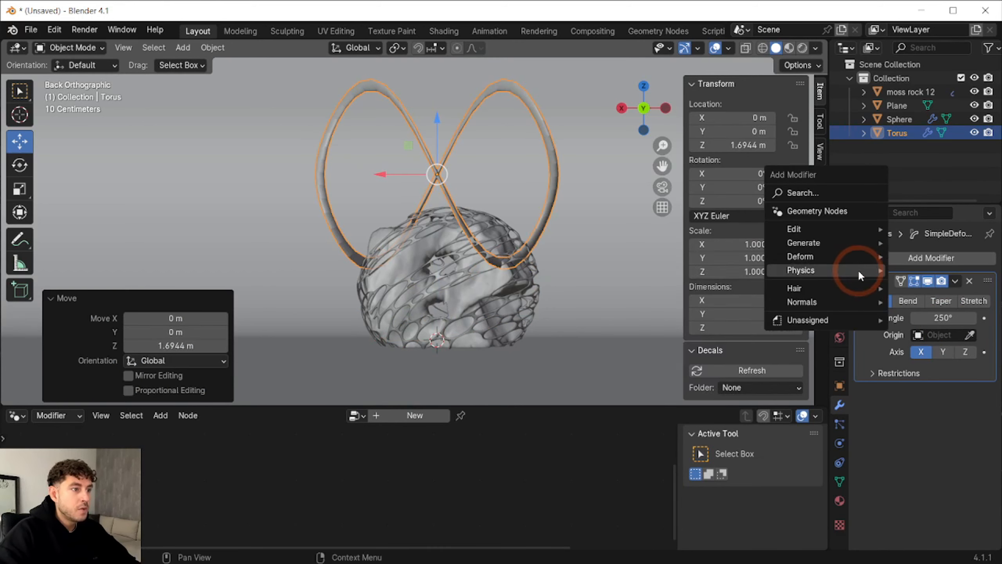
mouse_move(856, 257)
click(698, 390)
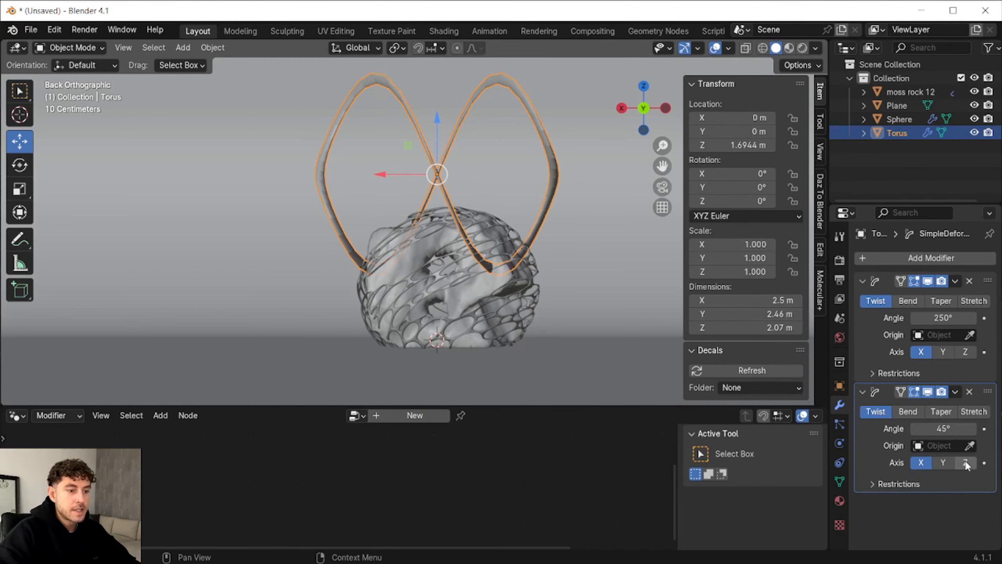
click(965, 463)
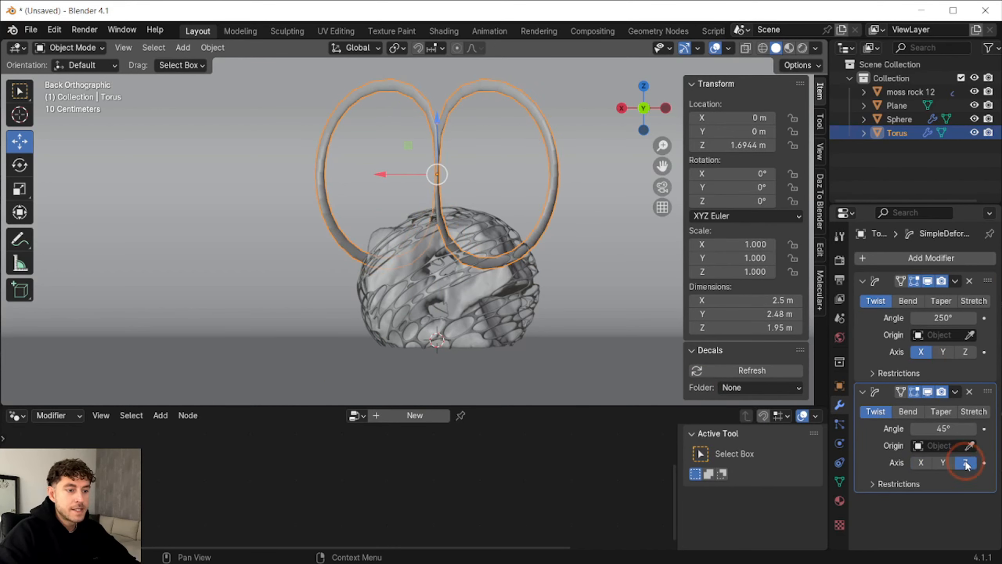
click(941, 429)
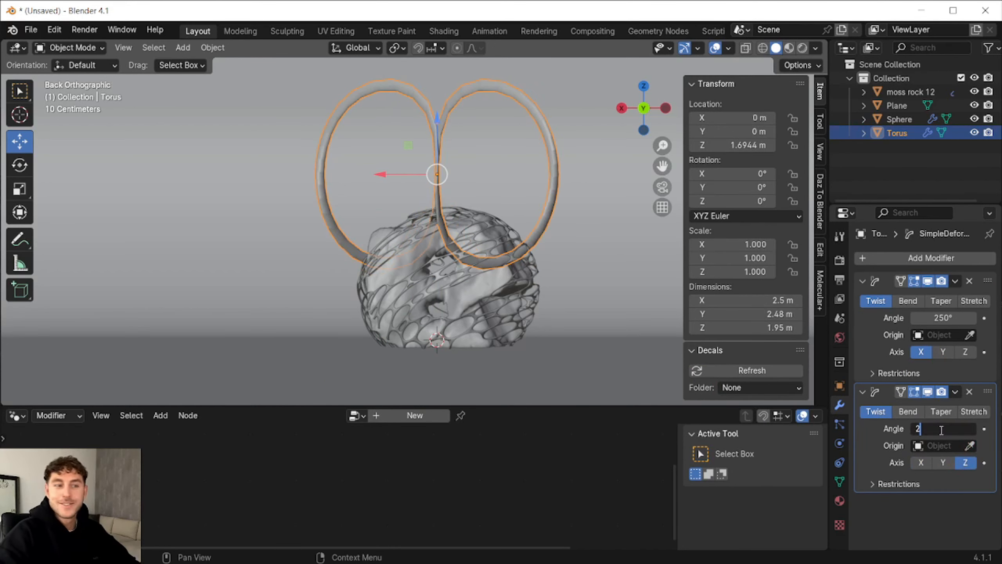
text(200)
key(Return)
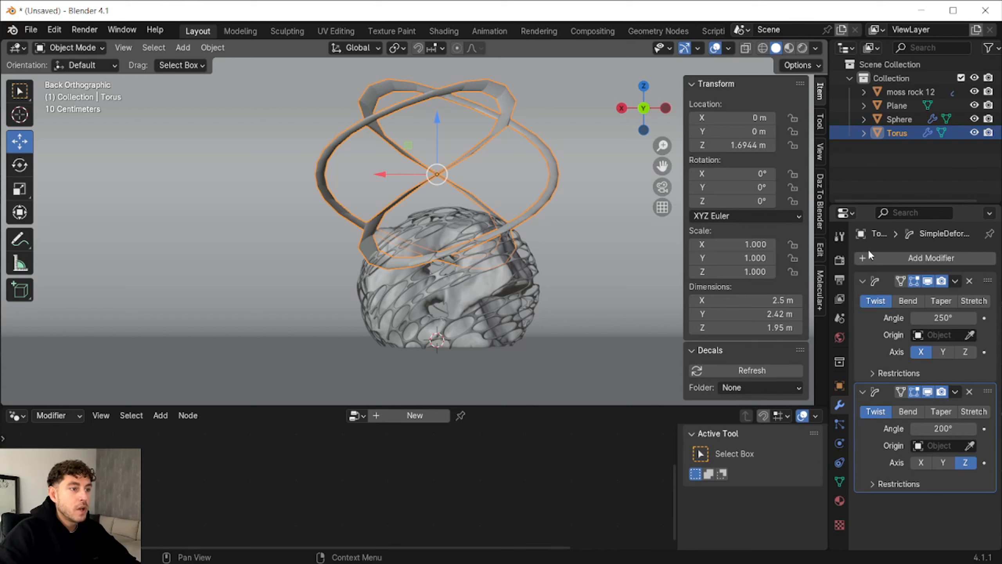
Add a third Simple Deform modifier to the torus, twisting it 200° around the Y axis, and collapse all its modifiers.
click(868, 261)
mouse_move(867, 262)
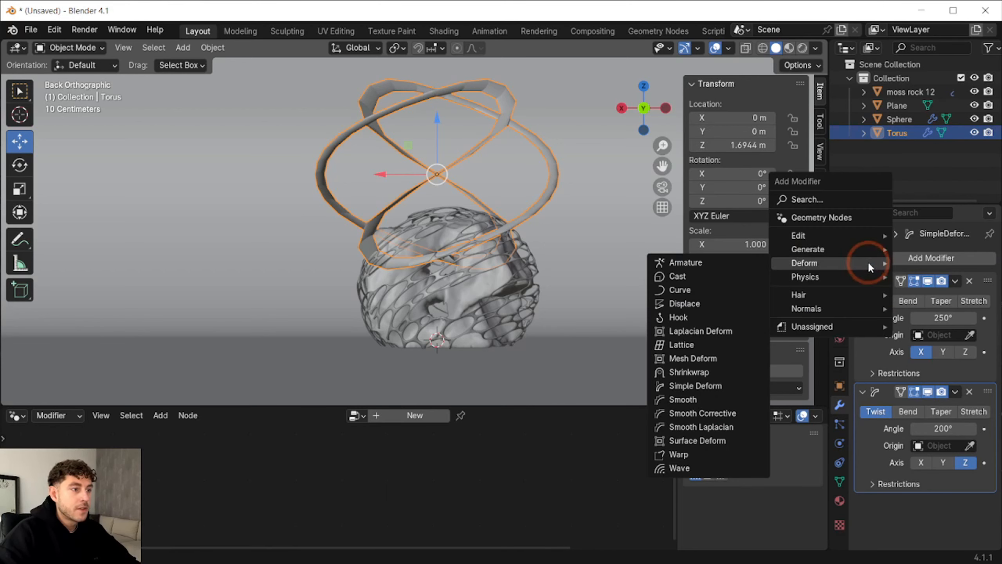
click(736, 383)
scroll(879, 477, down, 3)
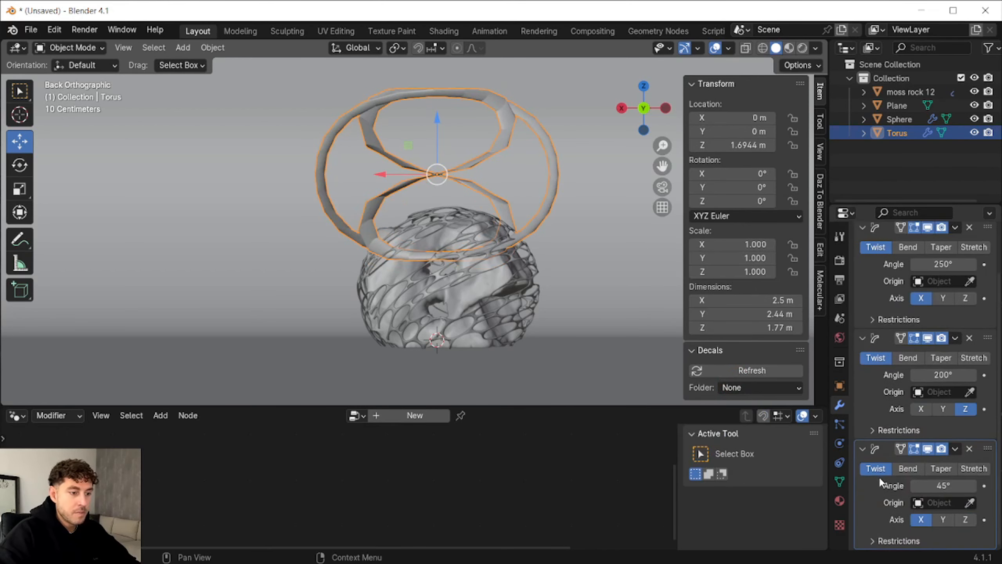
click(940, 522)
click(939, 490)
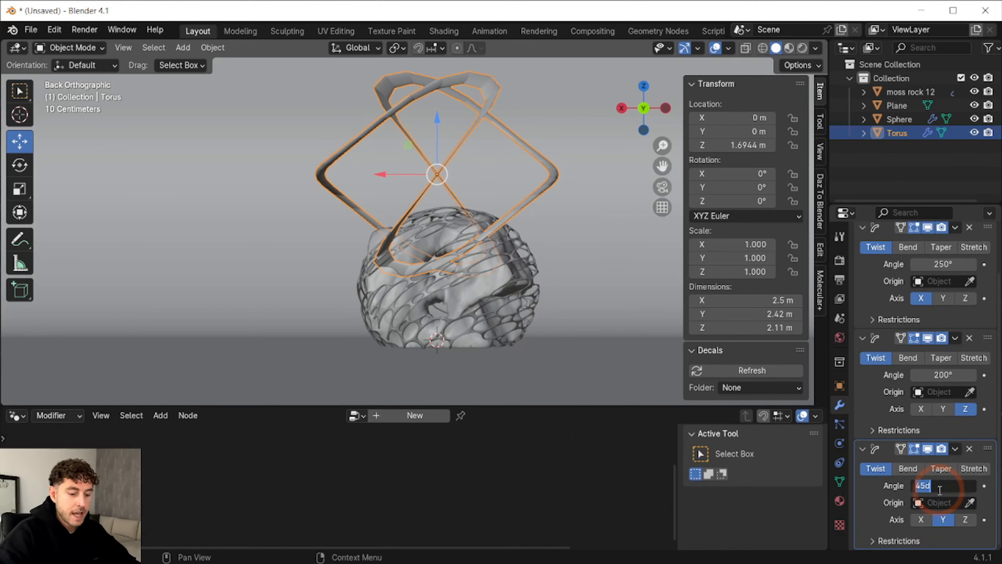
text(200)
key(Return)
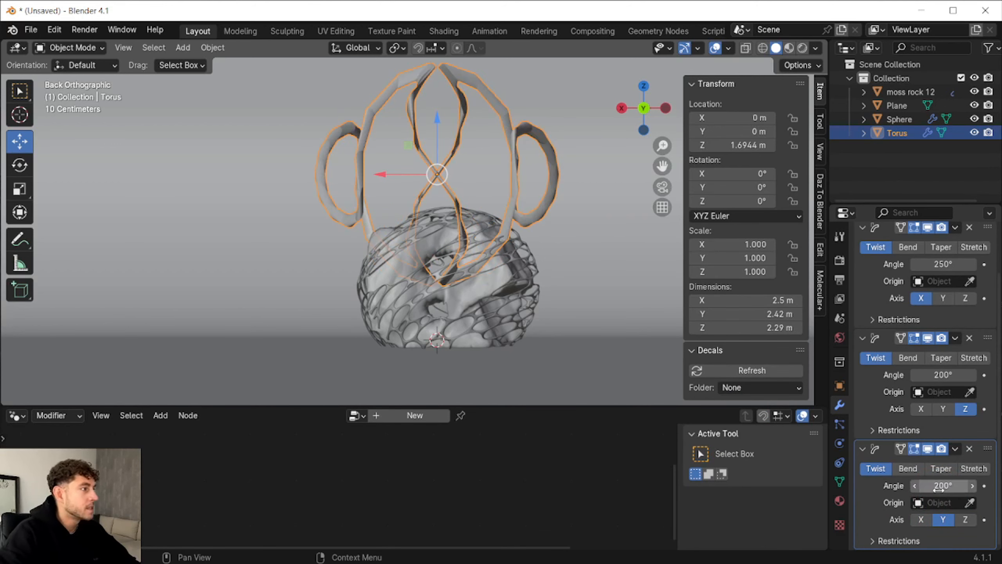
ctrl+click(862, 449)
Add a Subdivision Surface modifier to the torus with 3 viewport and 3 render levels, and enlarge the 3D viewport.
click(886, 256)
mouse_move(864, 242)
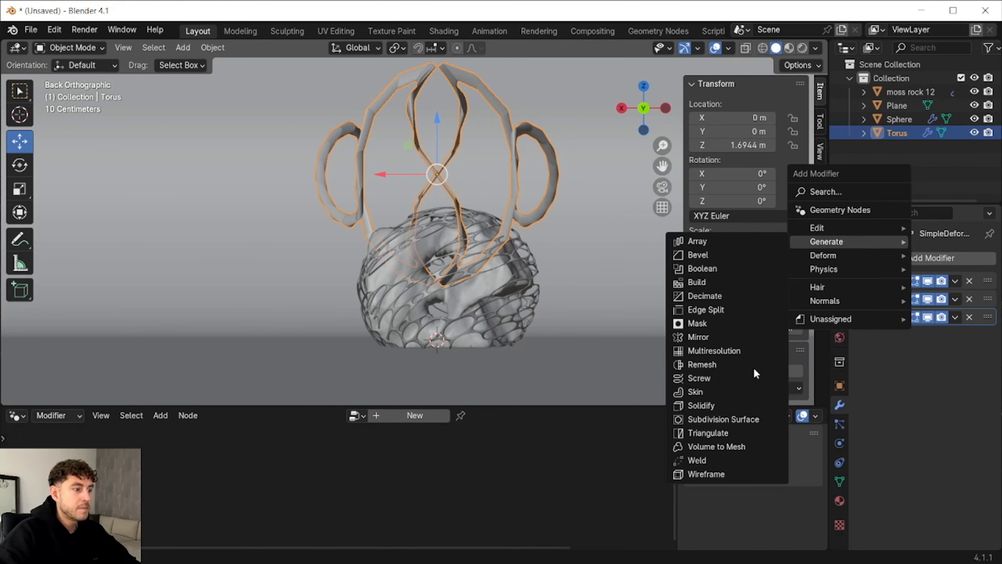
click(722, 419)
click(973, 372)
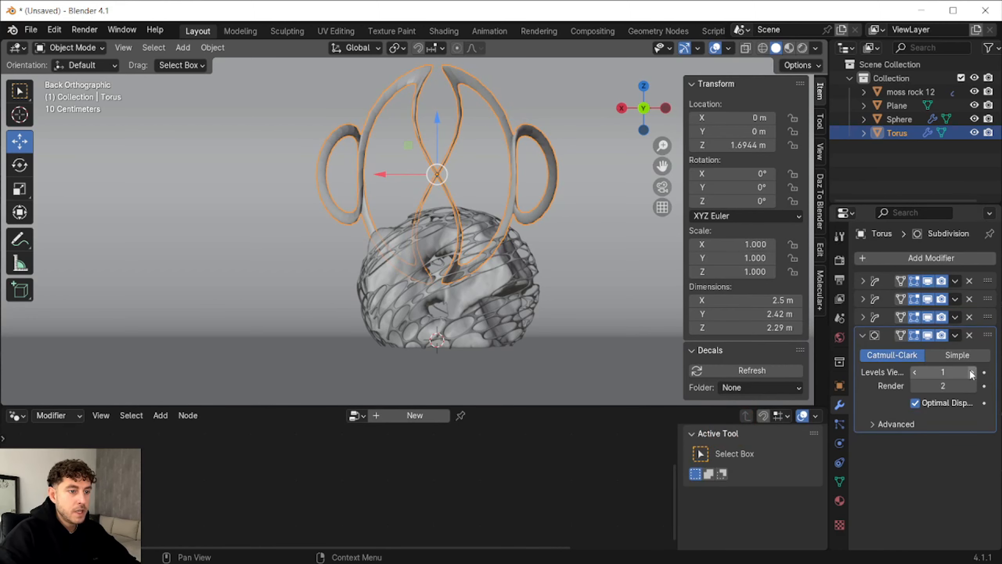
click(972, 372)
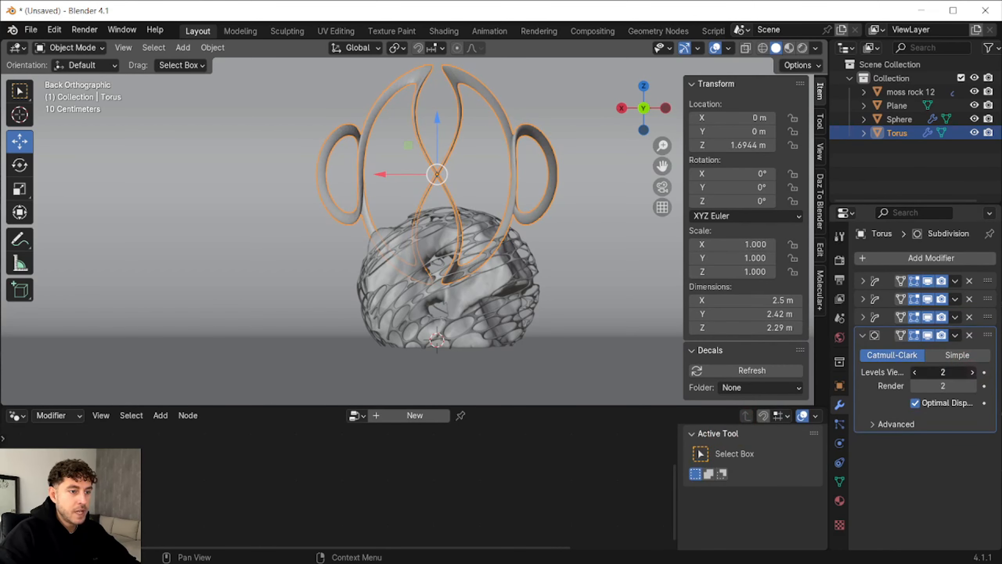
click(971, 386)
drag(786, 407, 785, 509)
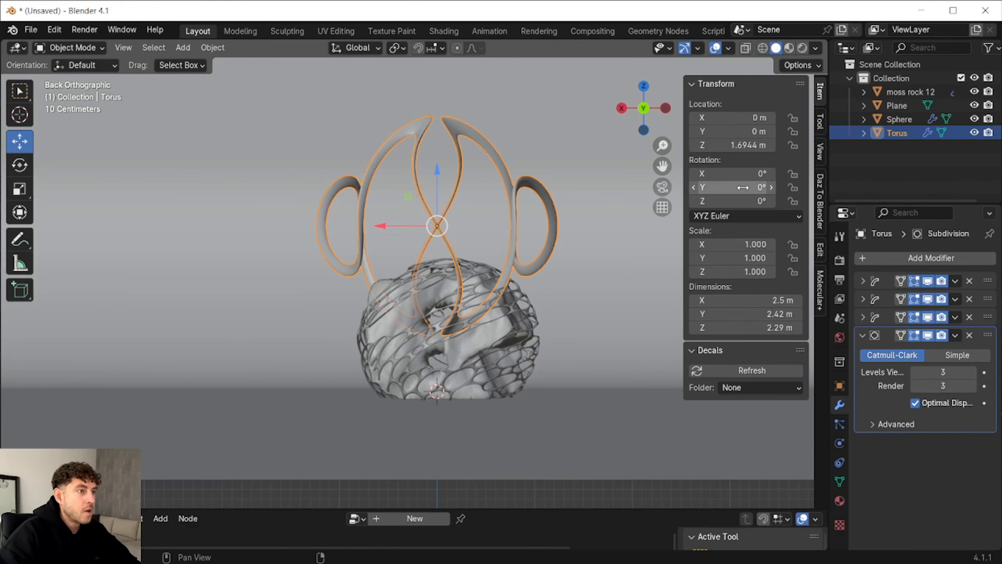
Set the torus's Y rotation to 90° and rescale it to 1.1 in X, 0.462 in Y and 0.7 in Z.
click(743, 187)
text(90)
key(Return)
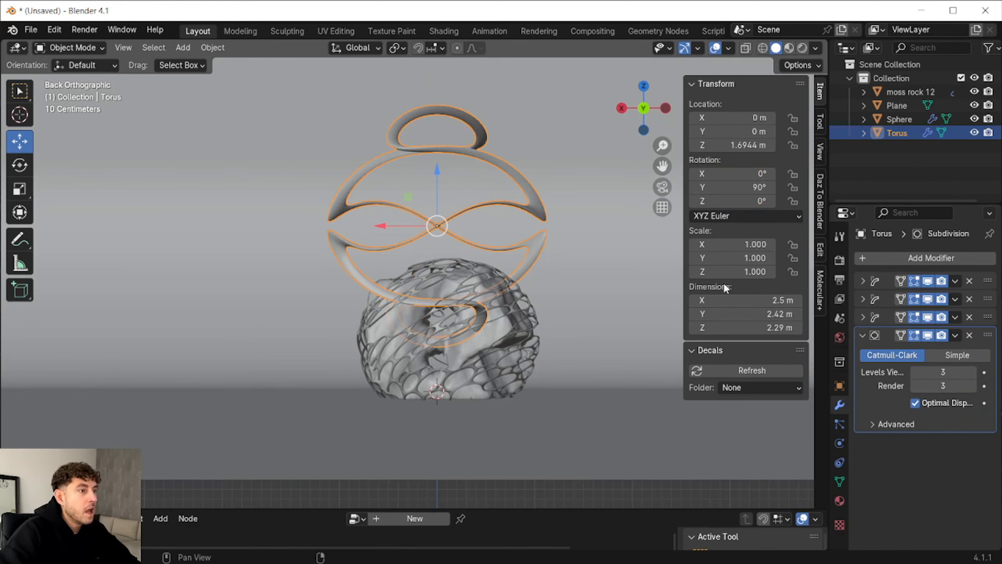
drag(742, 272, 742, 258)
text(0.67)
key(Return)
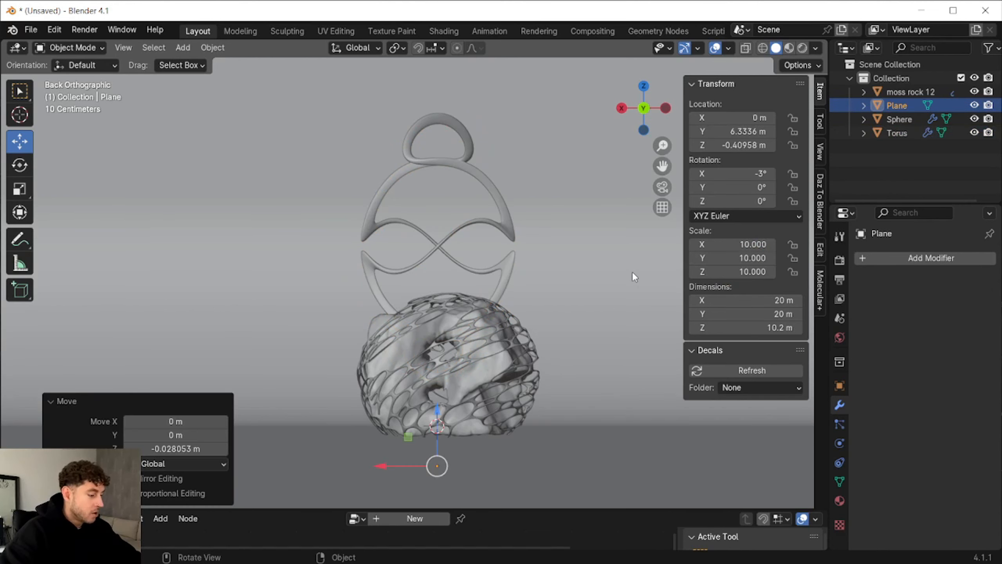
click(899, 133)
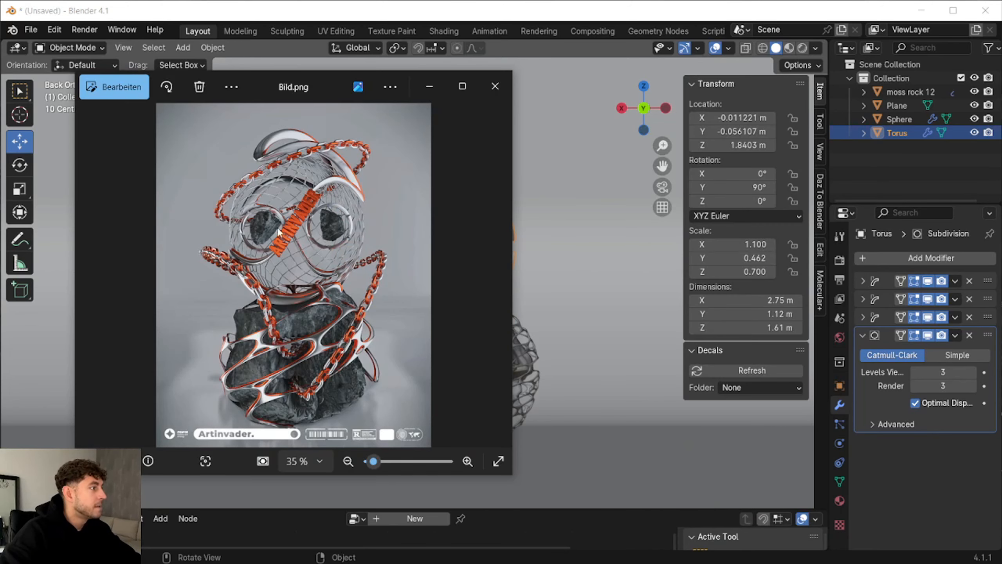
Add a UV sphere and move it up about 2.04 m so it sits above the rock.
click(184, 48)
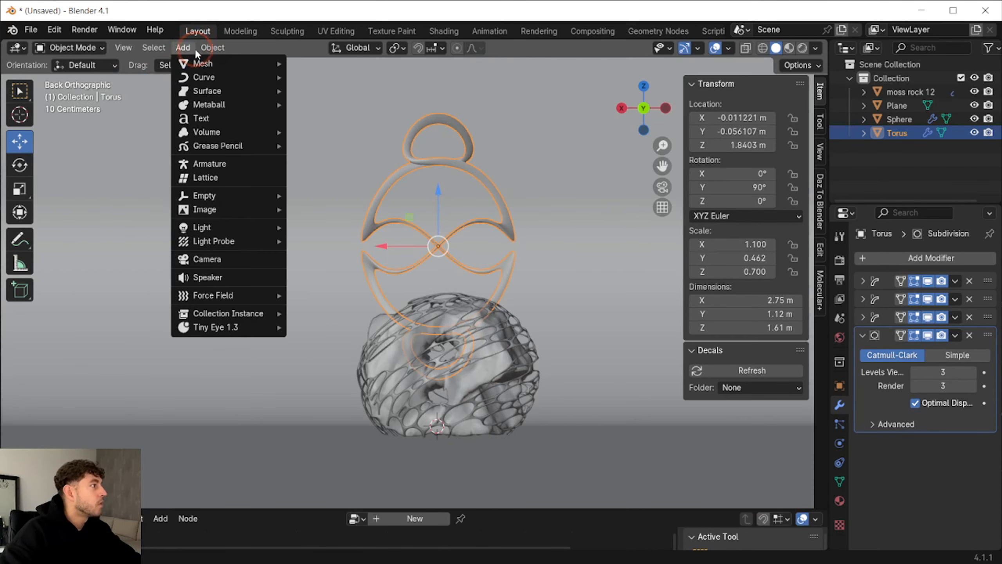
mouse_move(206, 64)
click(338, 104)
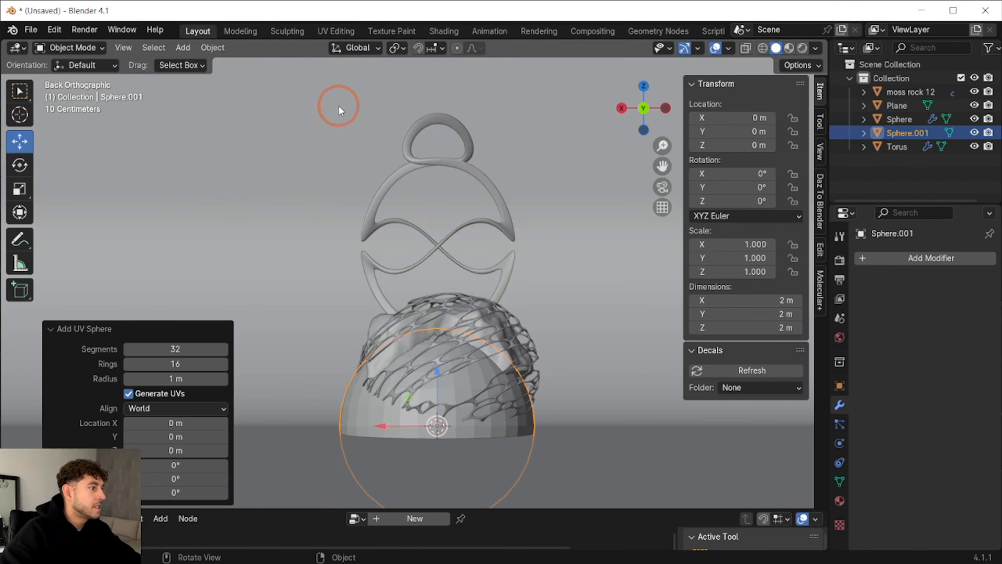
key(g)
key(z)
click(462, 151)
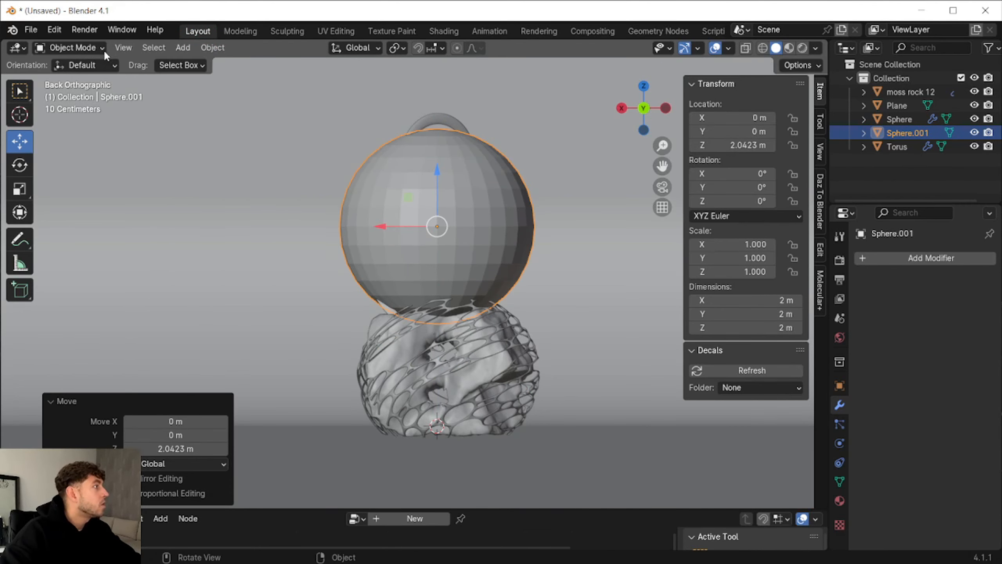
Delete the faces of the upper sphere's +Y half in Edit Mode using a wireframe side view, and return to Object Mode with solid shading.
click(95, 47)
click(92, 78)
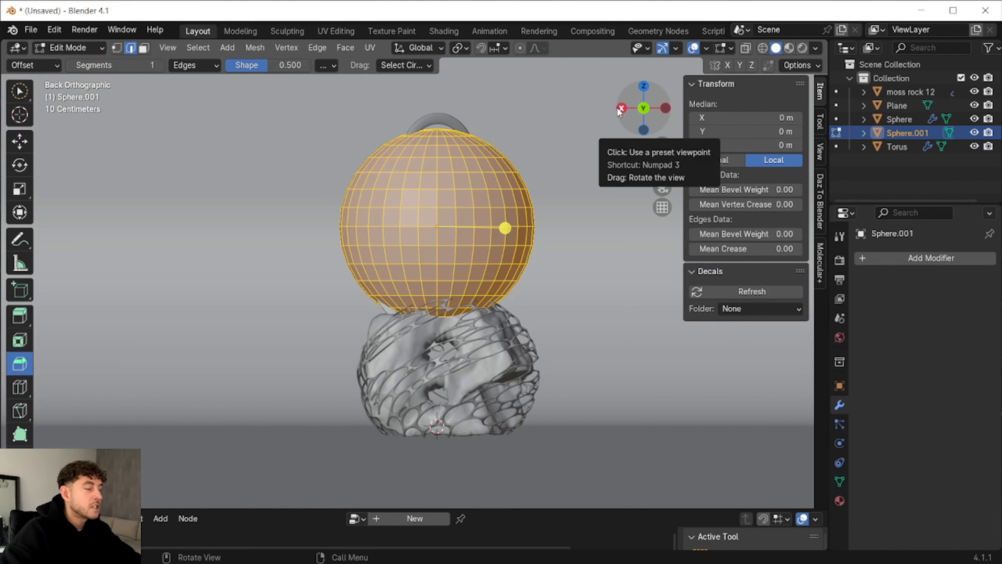
click(622, 111)
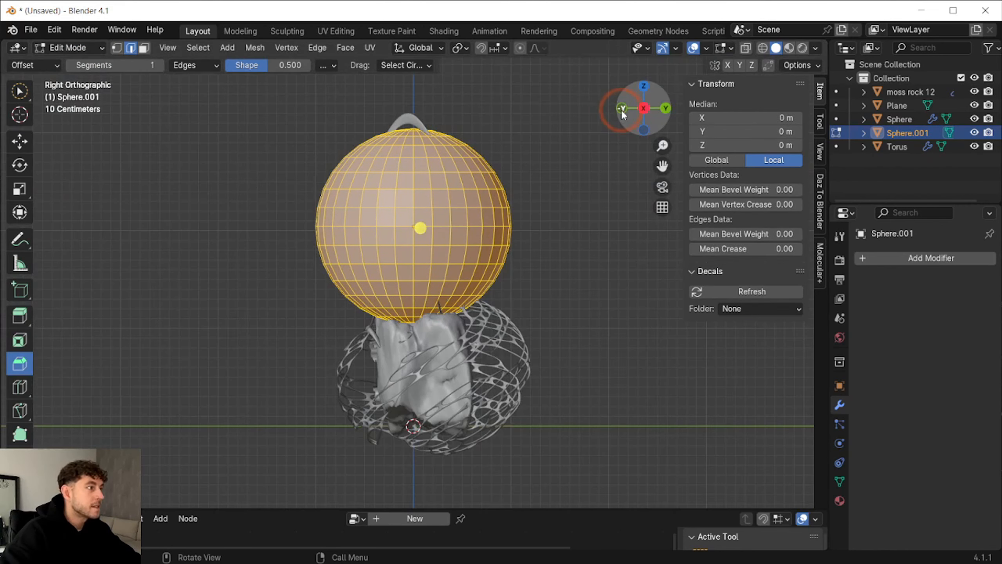
click(765, 48)
click(19, 92)
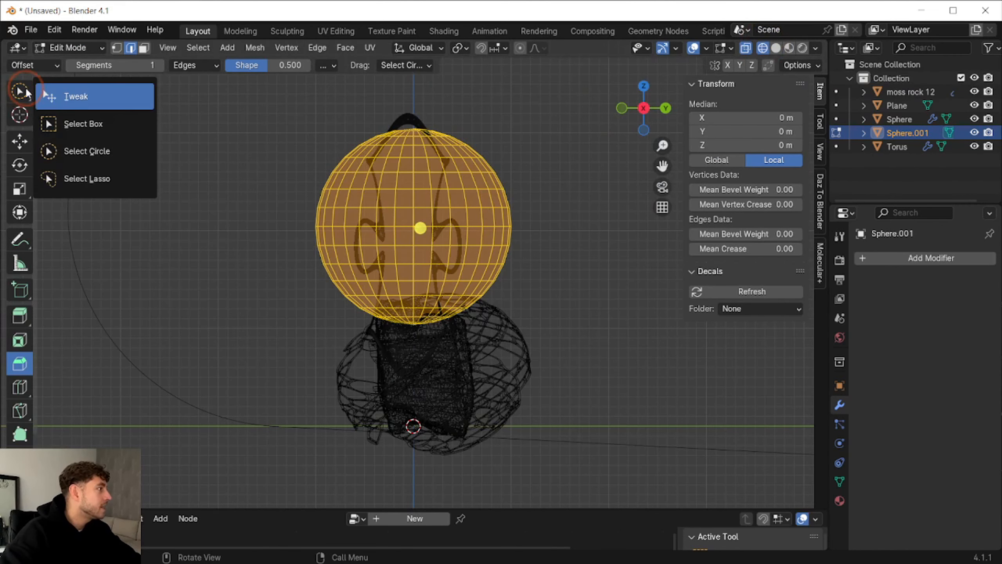
click(112, 128)
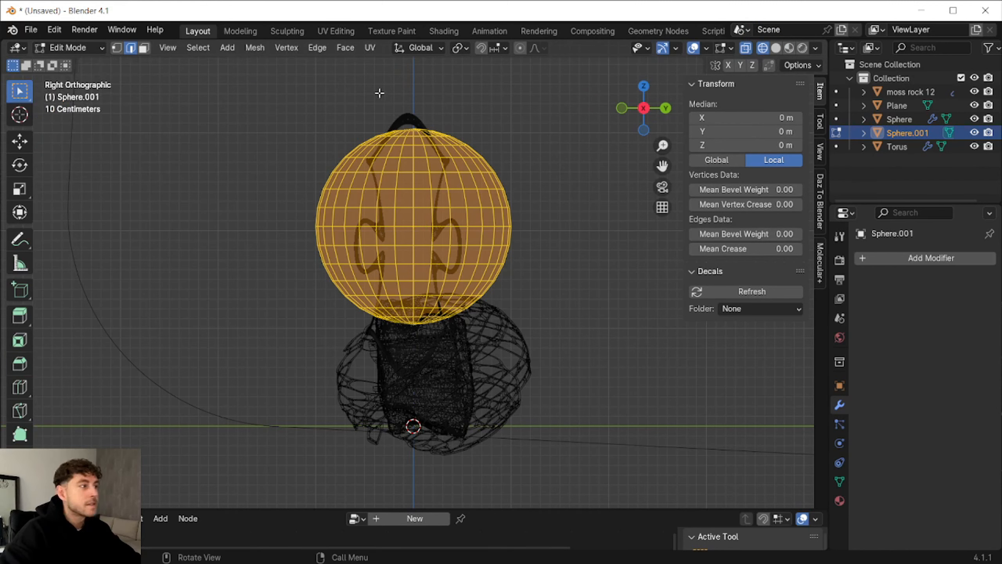
drag(416, 99, 538, 351)
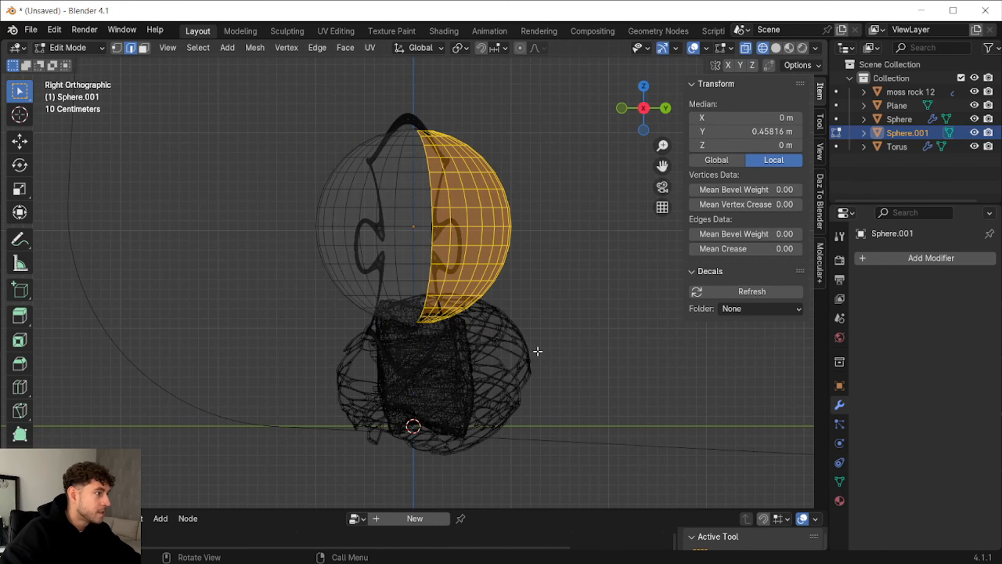
key(ctrl+KP_Add)
key(x)
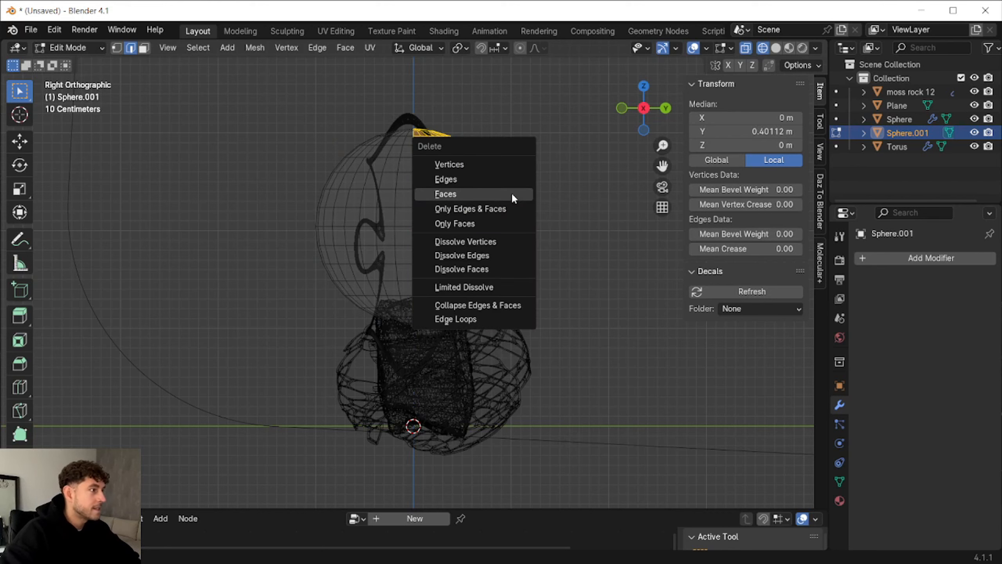
click(511, 193)
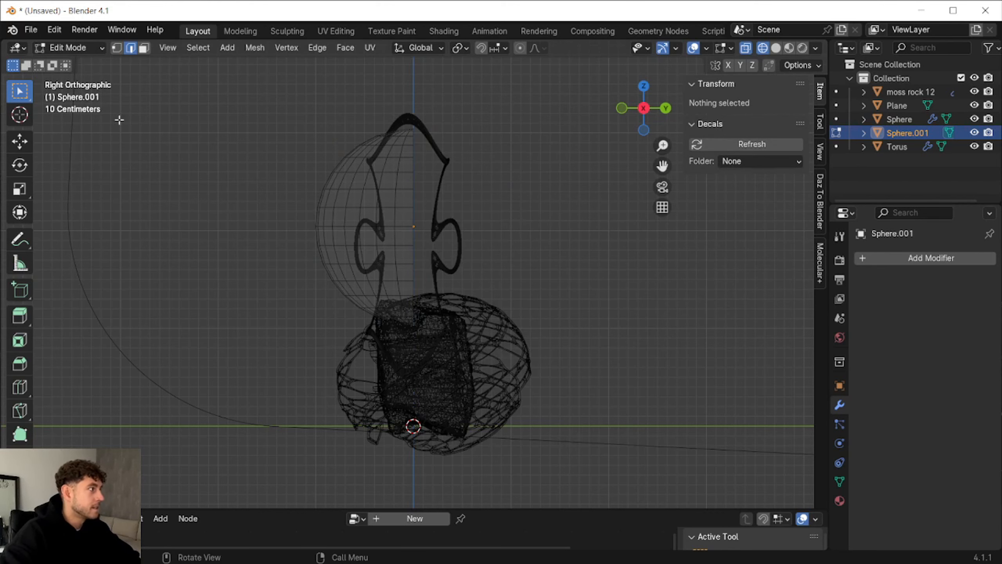
click(775, 49)
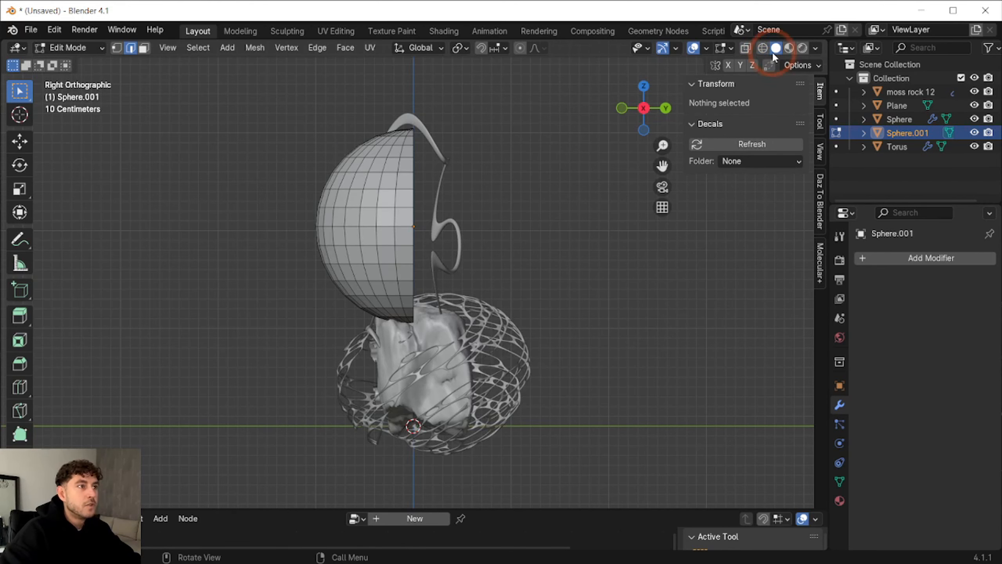
click(72, 53)
click(74, 66)
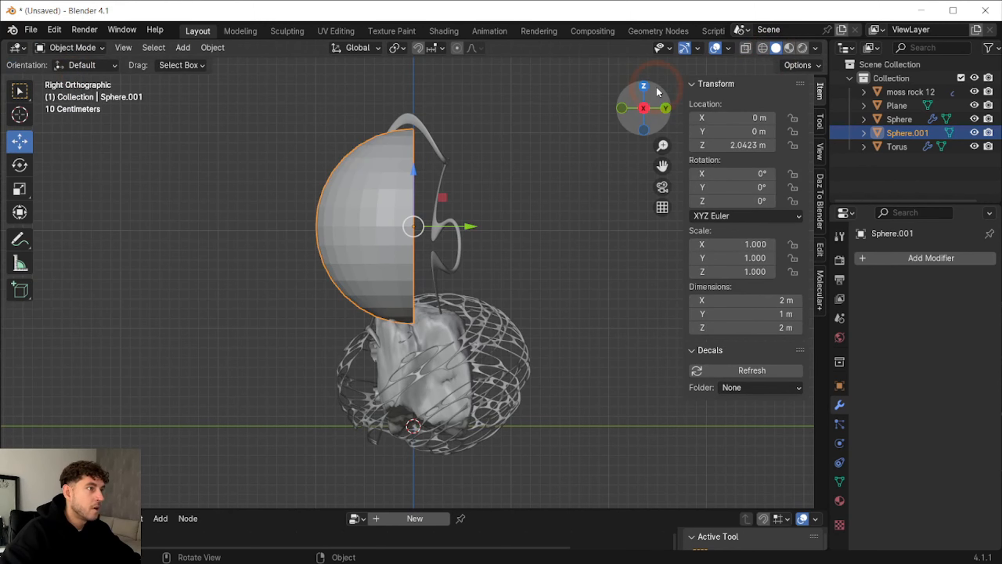
Add a Wireframe modifier to the halved upper sphere.
click(909, 258)
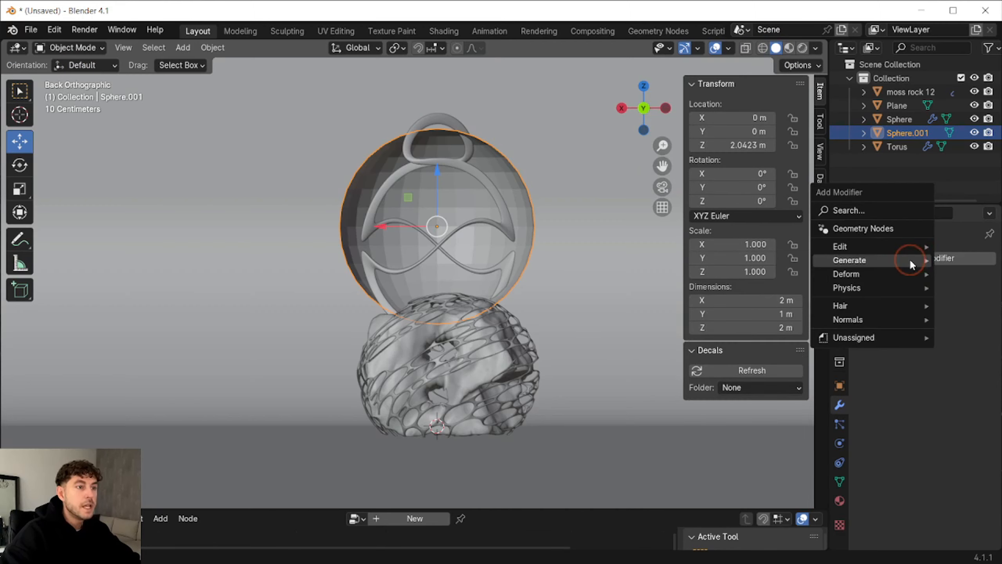
mouse_move(910, 259)
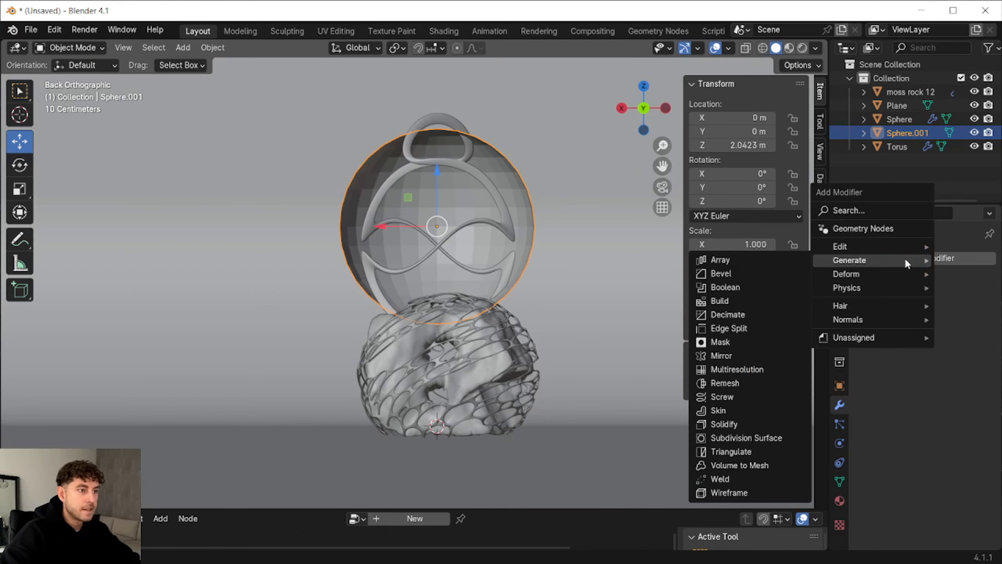
click(749, 492)
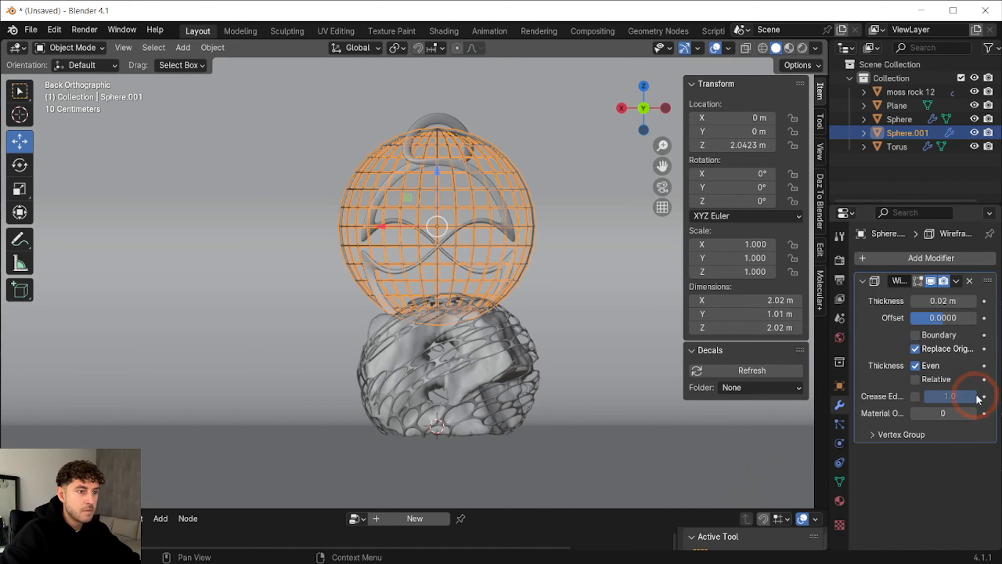
Add a Simple Deform modifier to the upper half sphere and set its Twist angle to 80°.
click(874, 260)
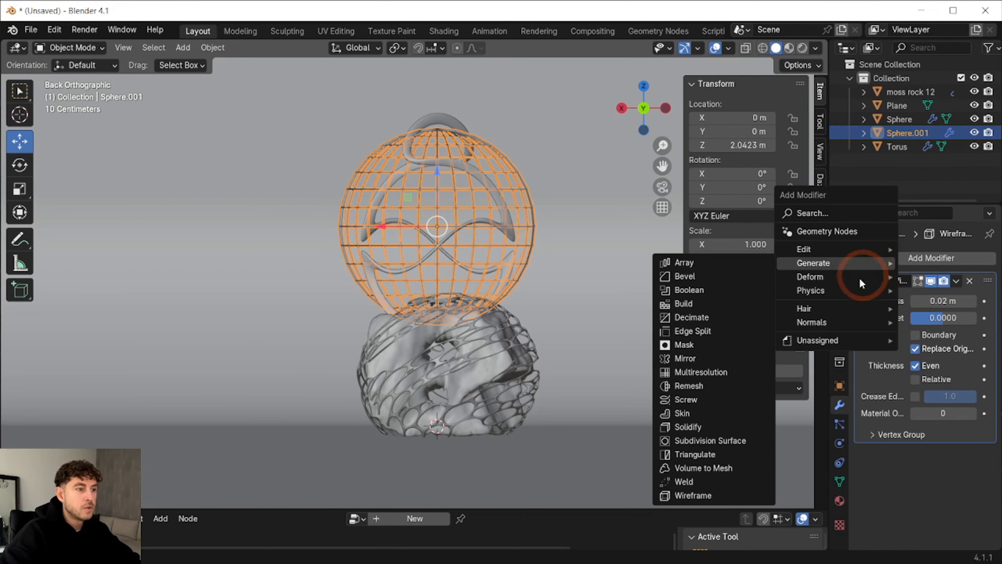
mouse_move(835, 276)
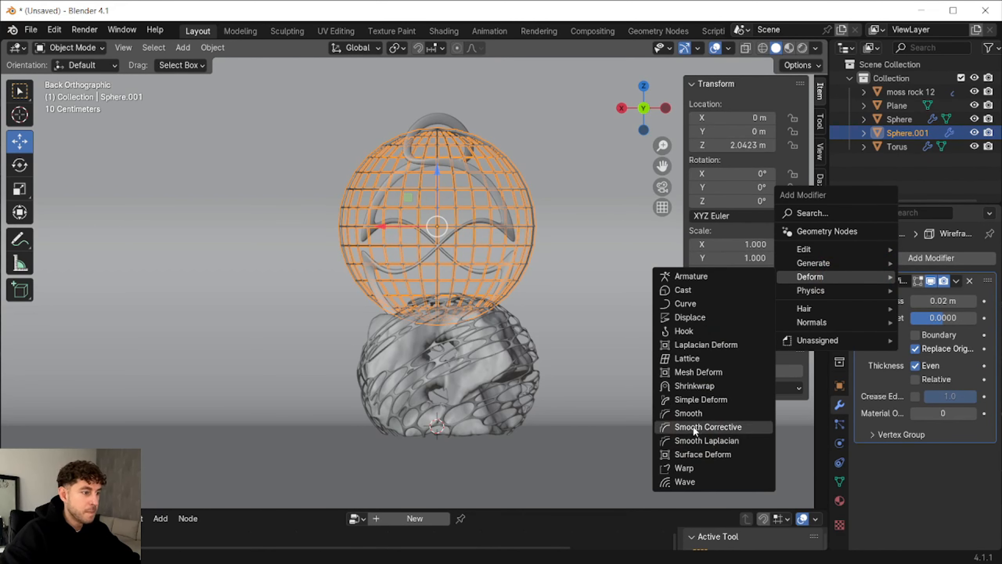
click(710, 400)
click(936, 336)
text(8)
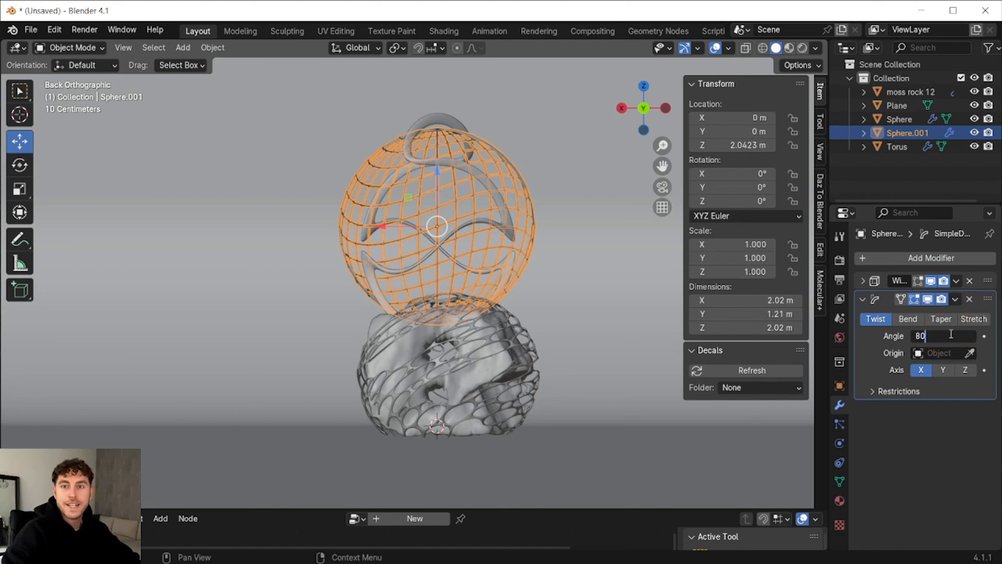
text(0)
key(Return)
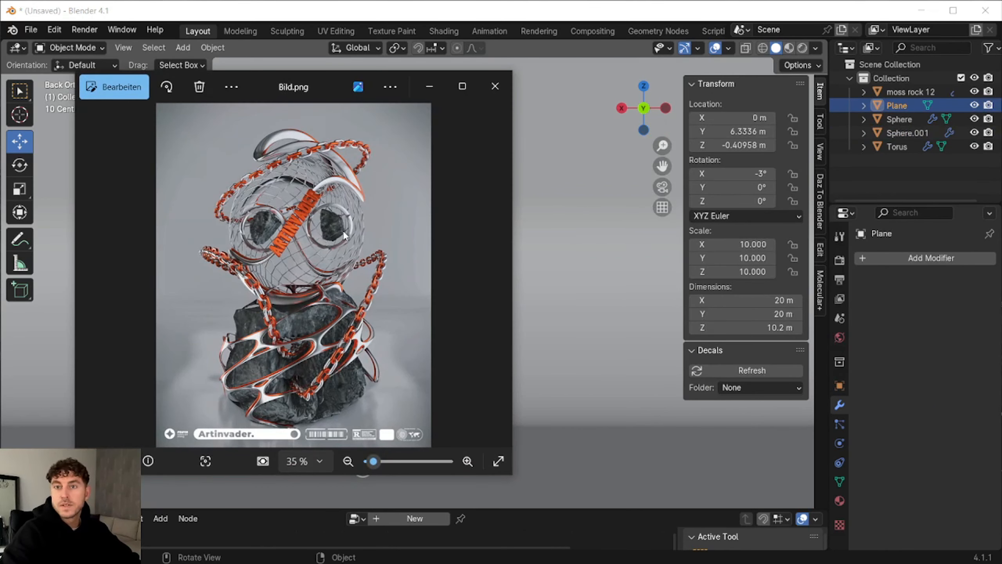
Switch to the Stone Pack file, copy moss rock 14 and paste it into the artwork scene.
click(839, 533)
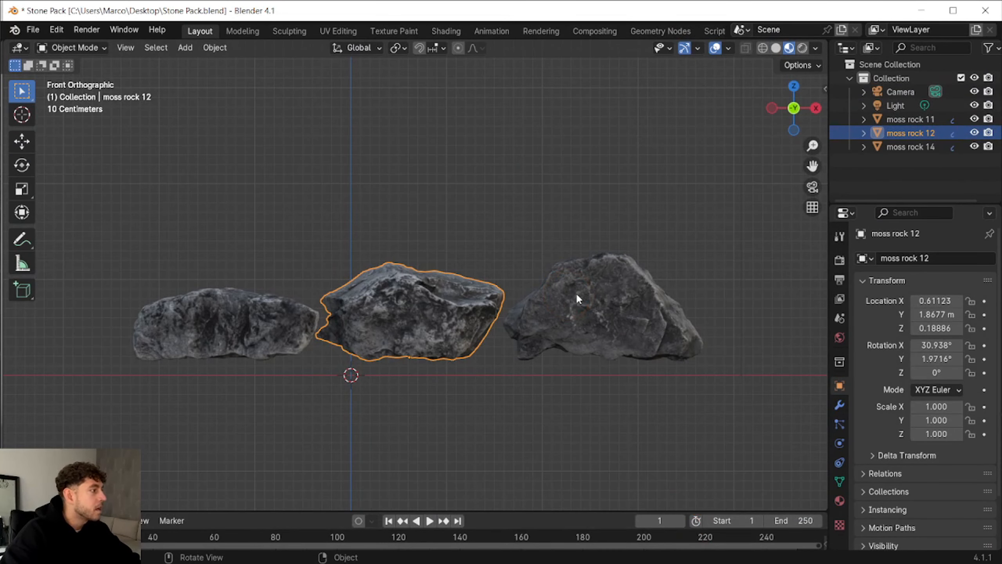
click(576, 292)
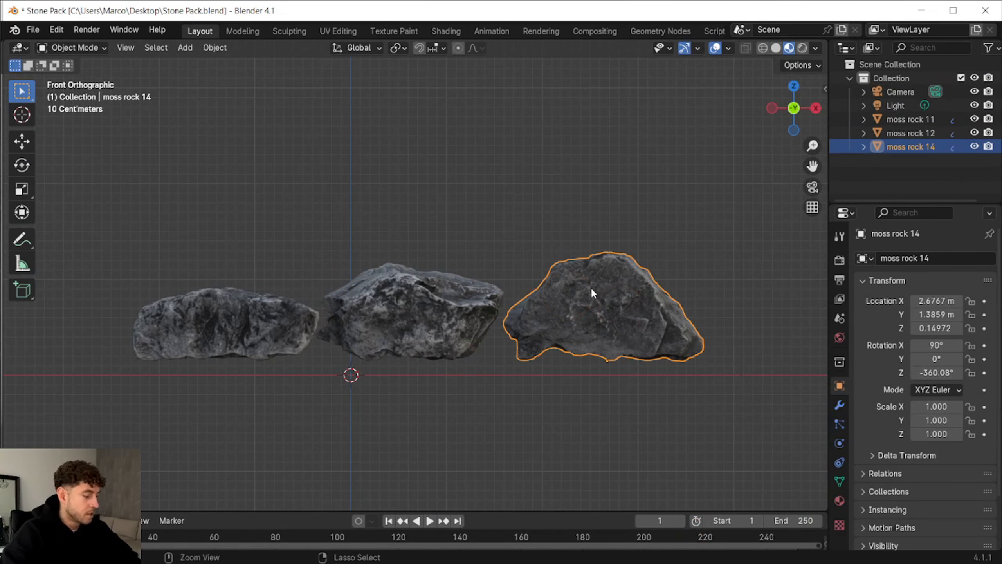
key(ctrl+c)
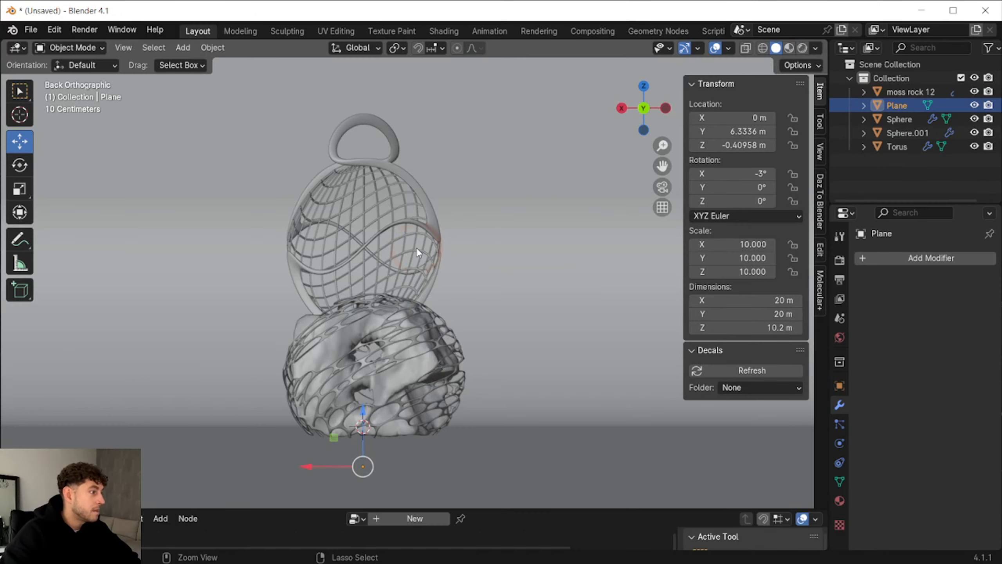
key(ctrl+v)
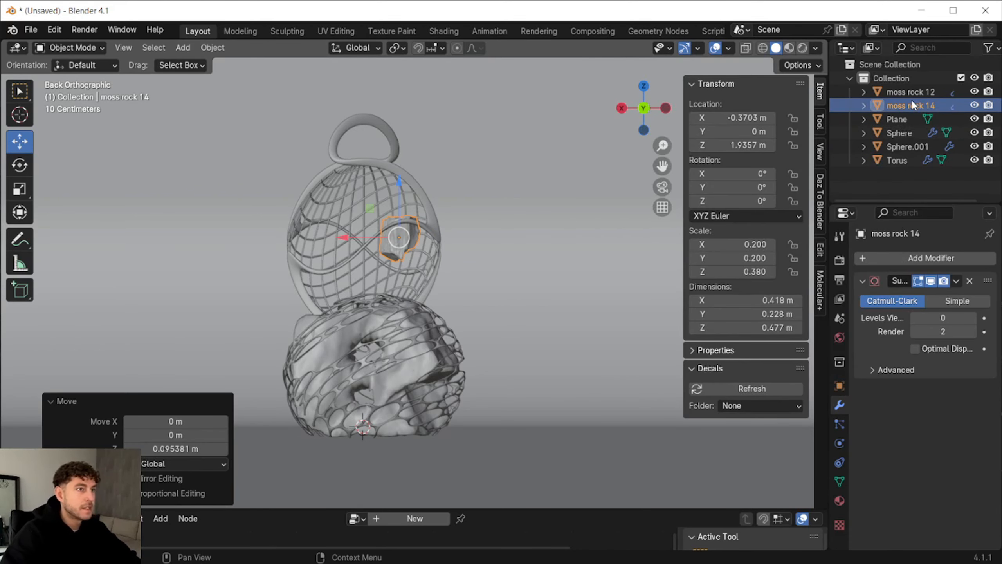
Duplicate the small moss rock 14 and move the copy about 0.70 m along X to form the second eye.
key(ctrl+c)
key(ctrl+v)
drag(345, 249, 277, 249)
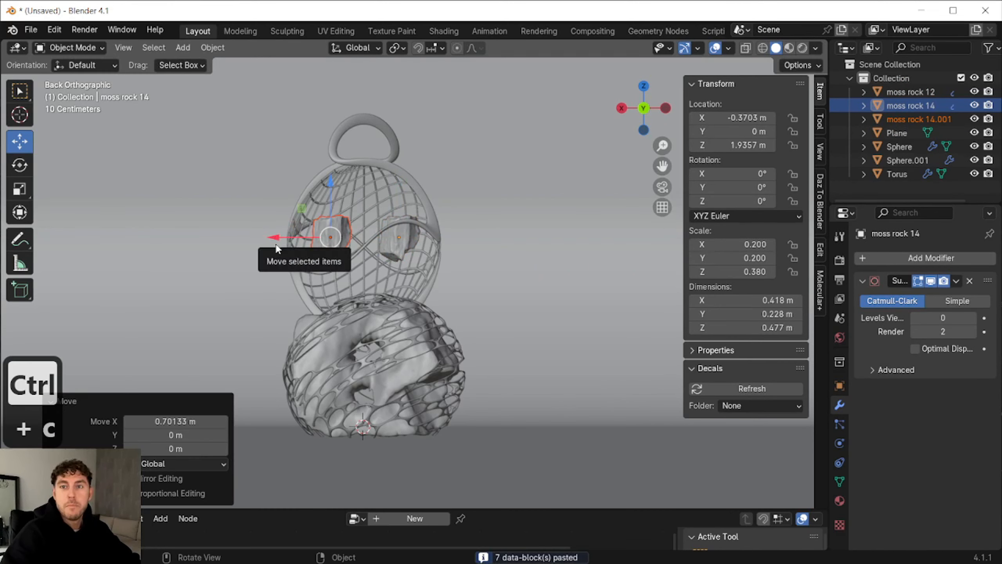
Rotate the duplicated eye rock around its Y and Z axes so its orientation differs from the first.
click(334, 231)
drag(742, 187, 824, 181)
drag(724, 200, 784, 198)
drag(784, 199, 798, 199)
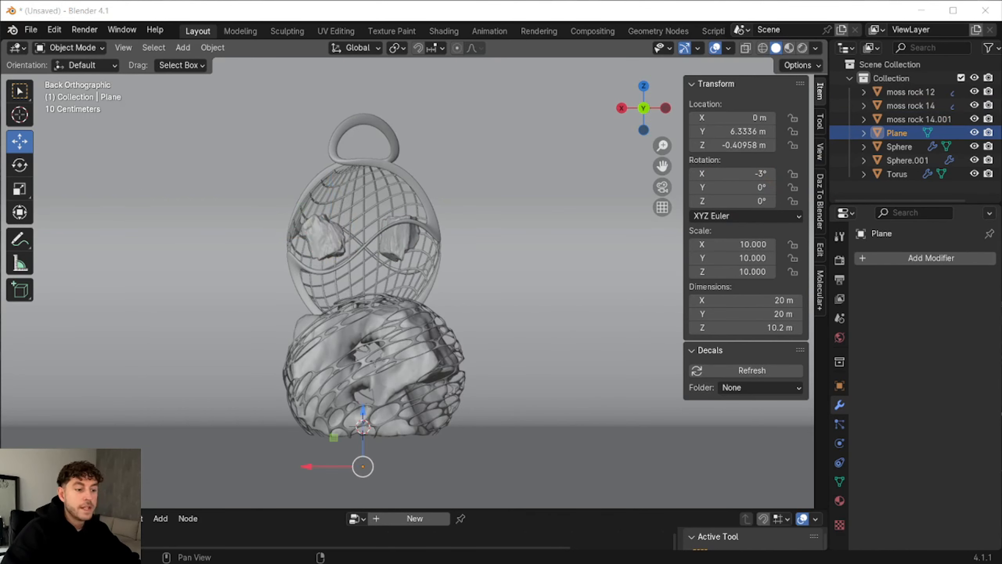
Examine the eye details in the reference image Bild.png and return to the Blender scene.
click(790, 562)
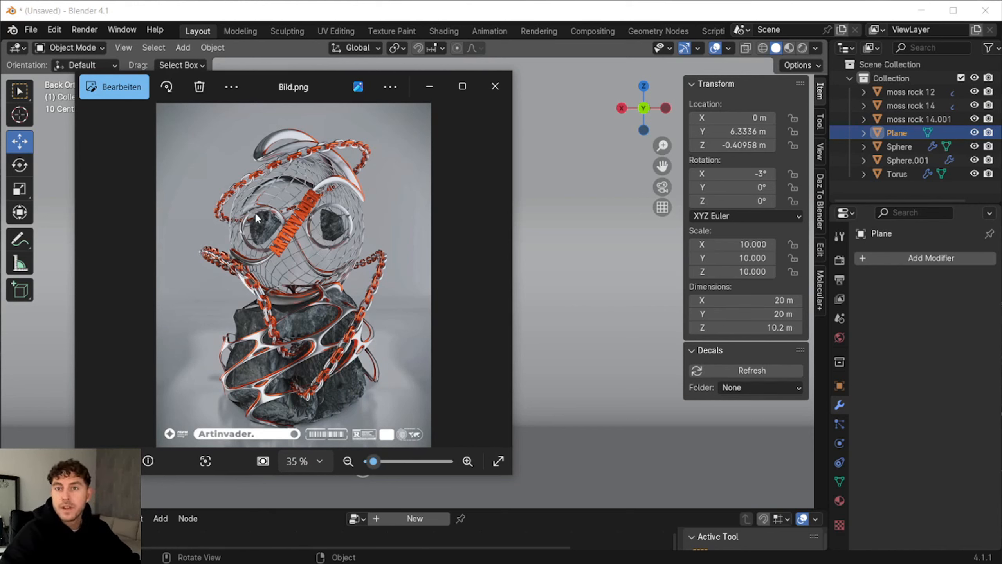
click(430, 93)
click(585, 190)
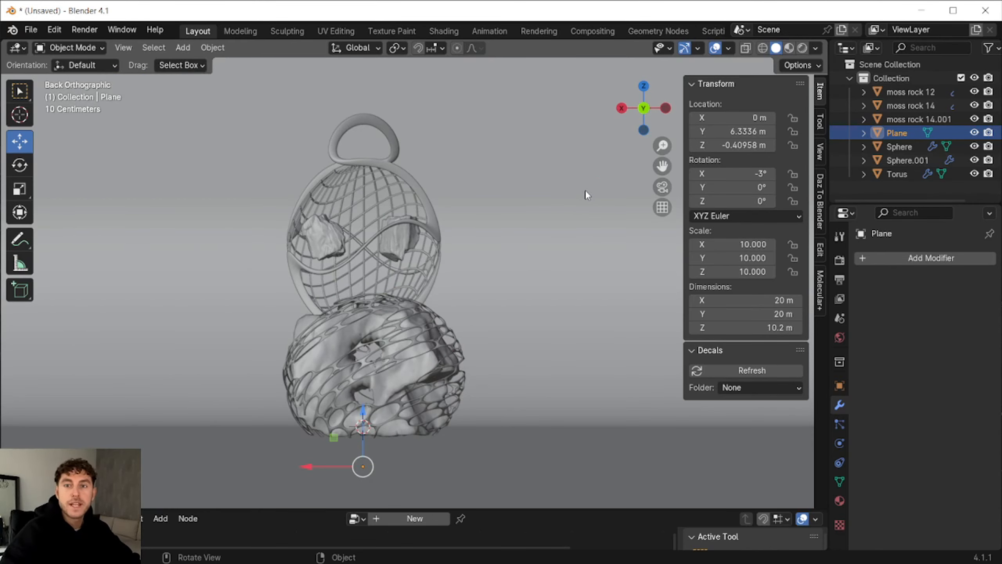
Search the add-on preferences for "EXT" to check whether the Extra Objects add-ons are enabled, and close the preferences.
click(54, 29)
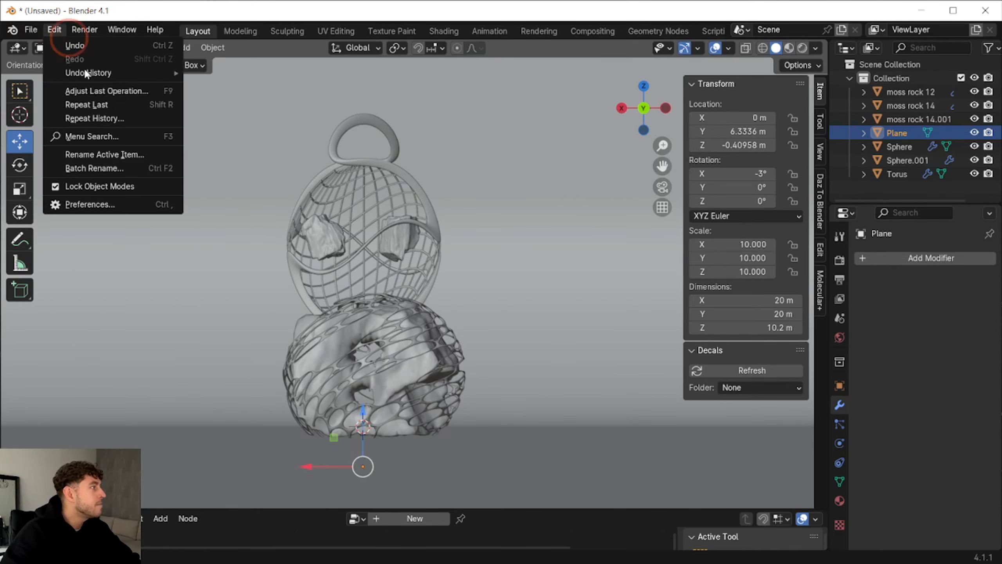
click(95, 202)
click(360, 47)
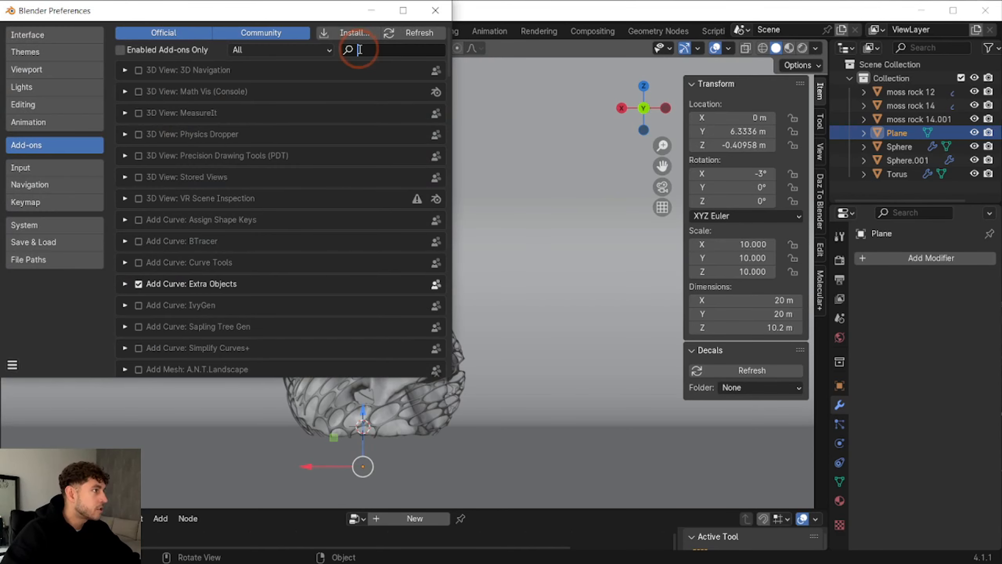
text(ExT)
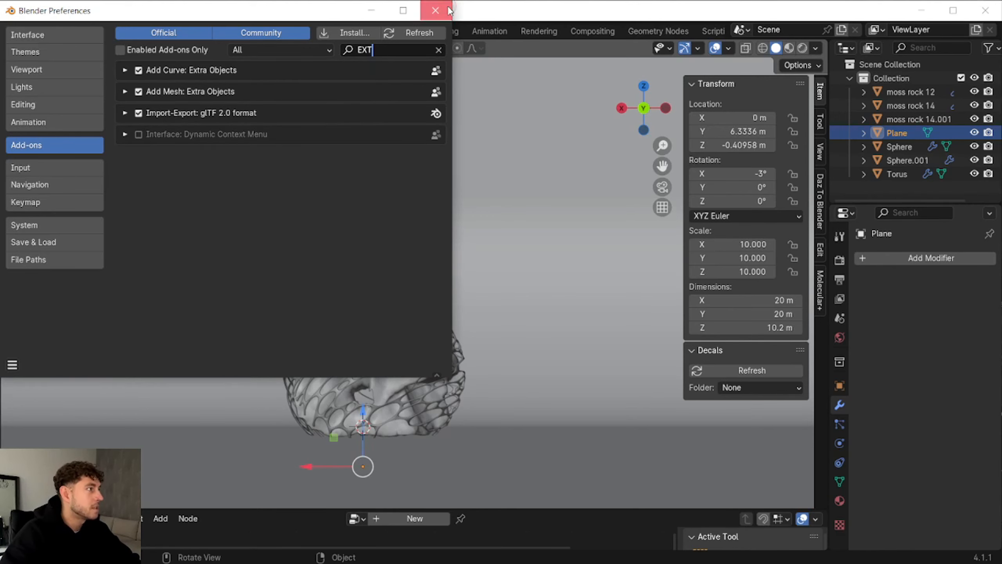
click(435, 10)
Add a Worm gear mesh with 6 teeth and 15 rows.
click(183, 47)
mouse_move(196, 65)
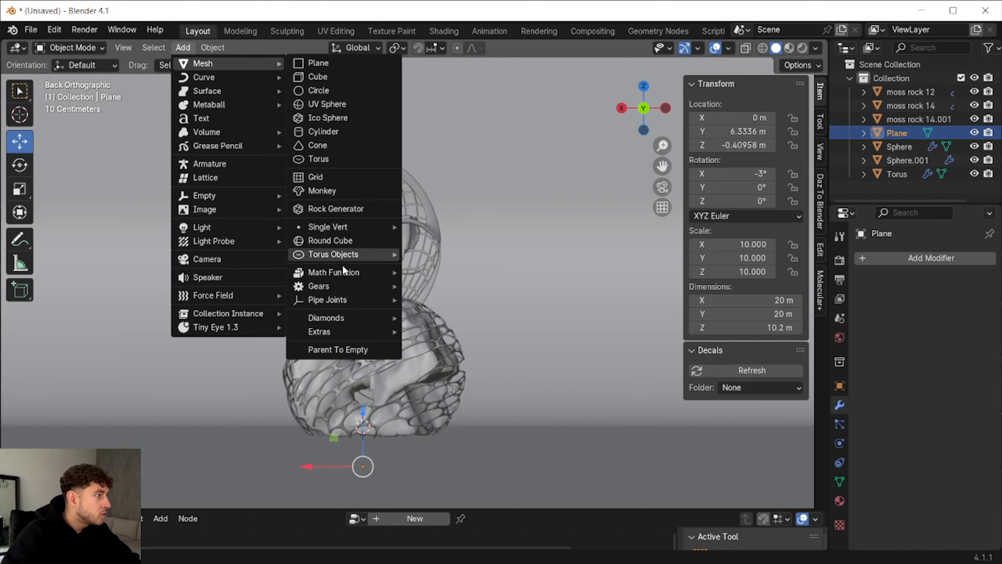
mouse_move(341, 283)
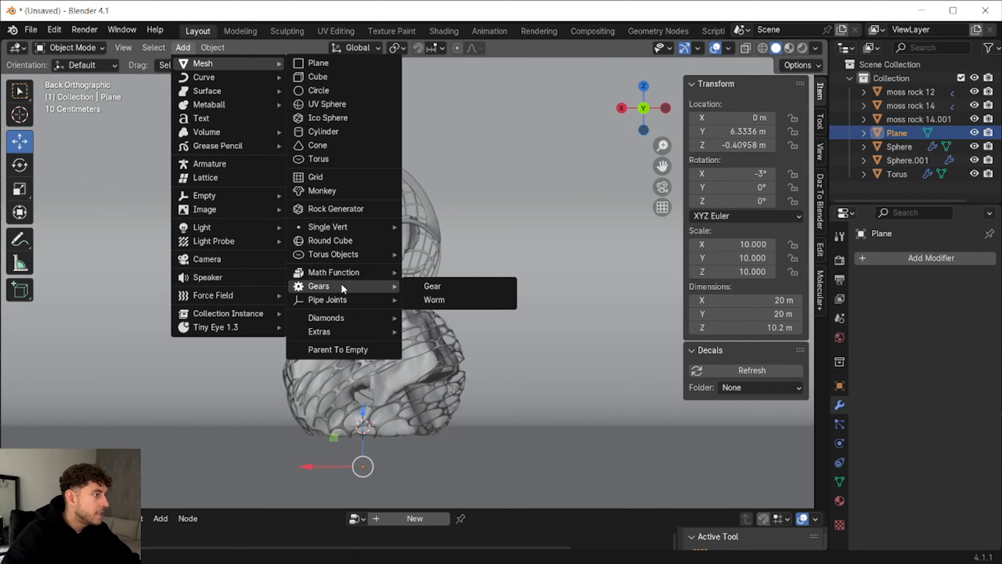
click(483, 300)
click(197, 162)
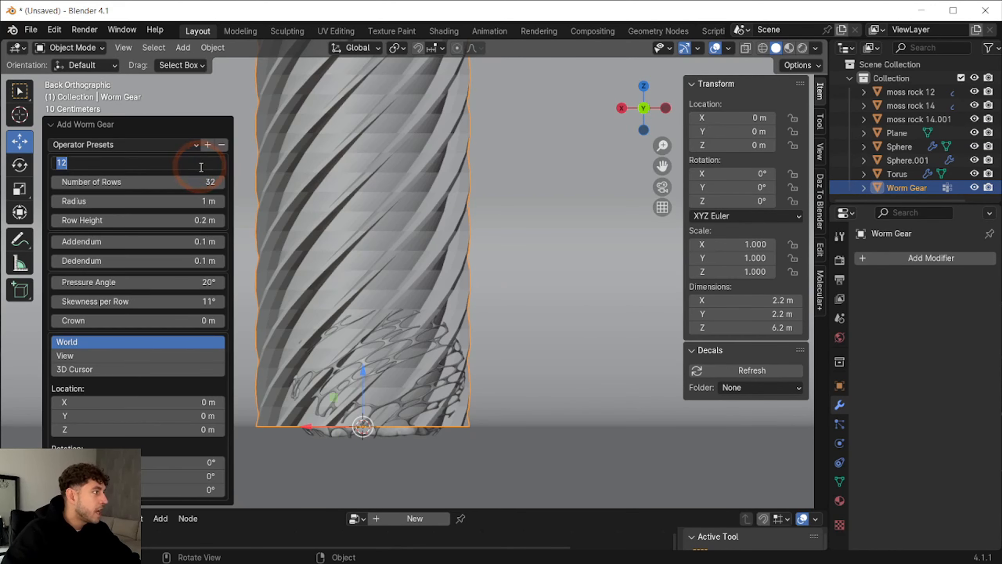
text(6)
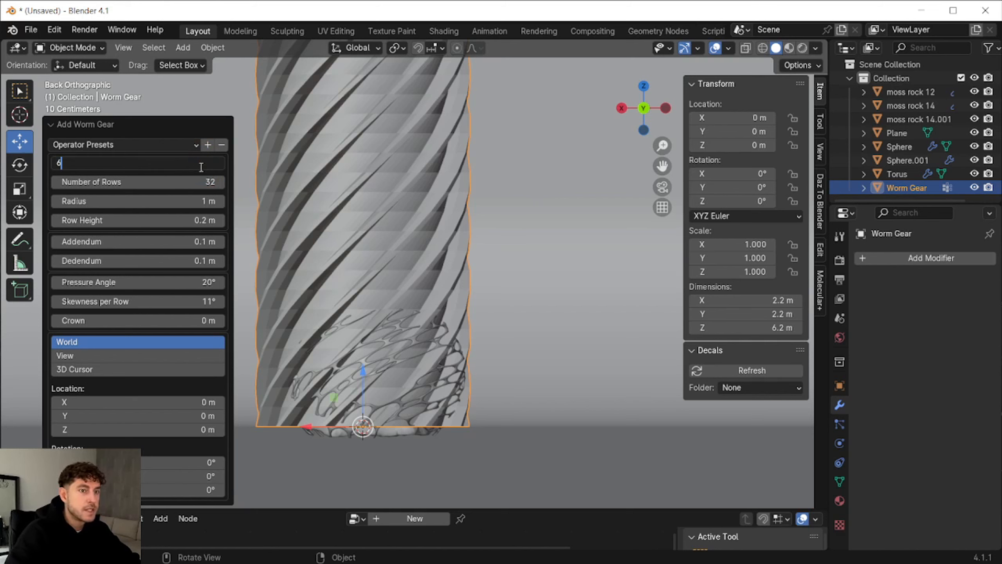
key(Return)
click(193, 182)
text(15)
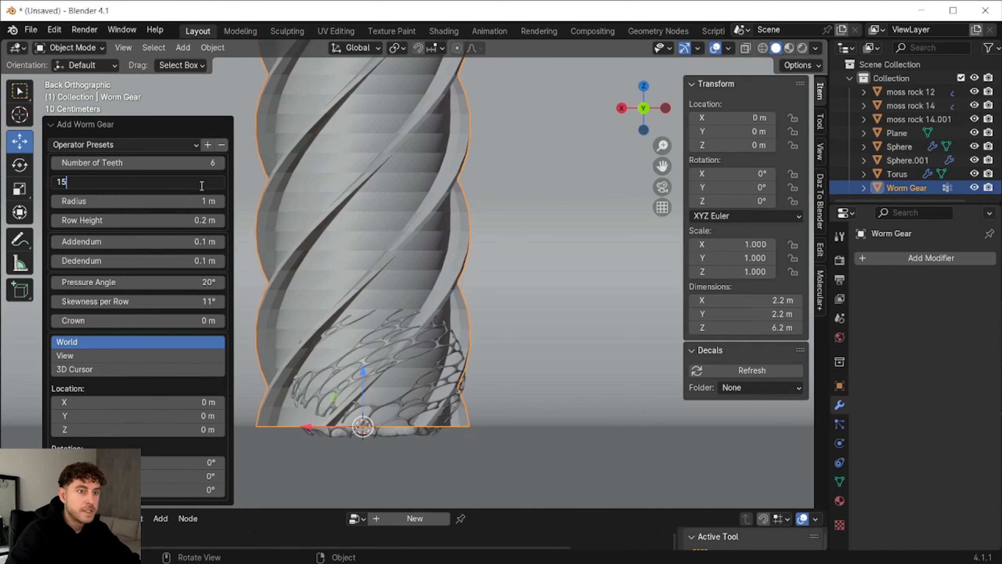
key(Return)
Set the worm gear's row height to 0.01 m and its radius to 0.28 m.
click(190, 220)
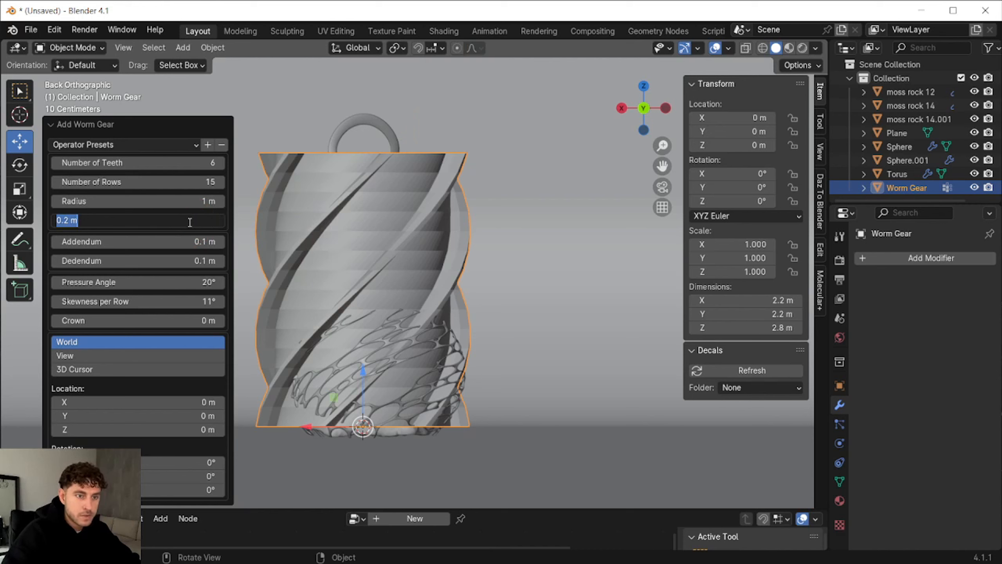
text(0.01)
key(Return)
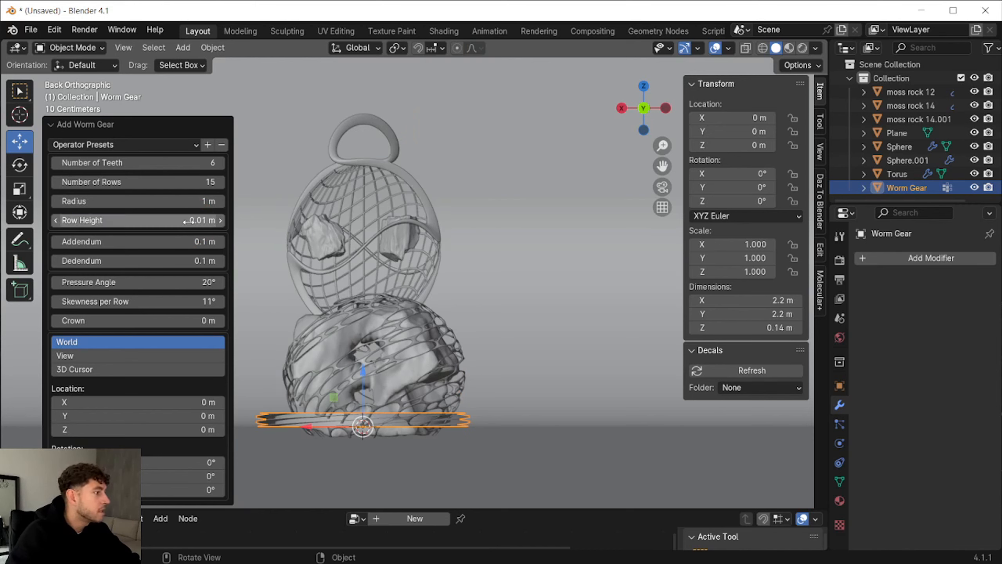
click(179, 201)
text(0.2)
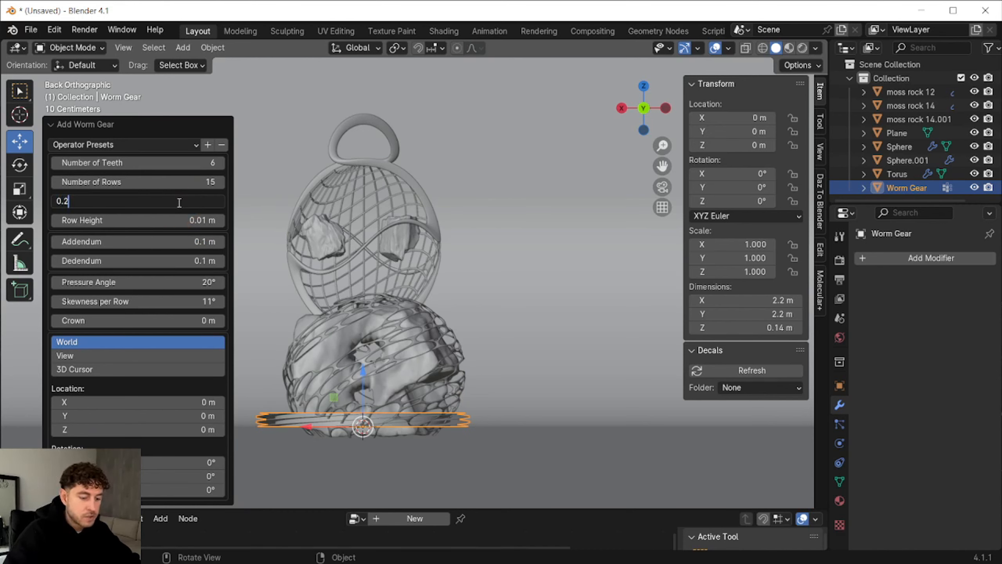
key(Return)
Set the worm gear's addendum to 0.04 m and reduce its dedendum.
click(204, 240)
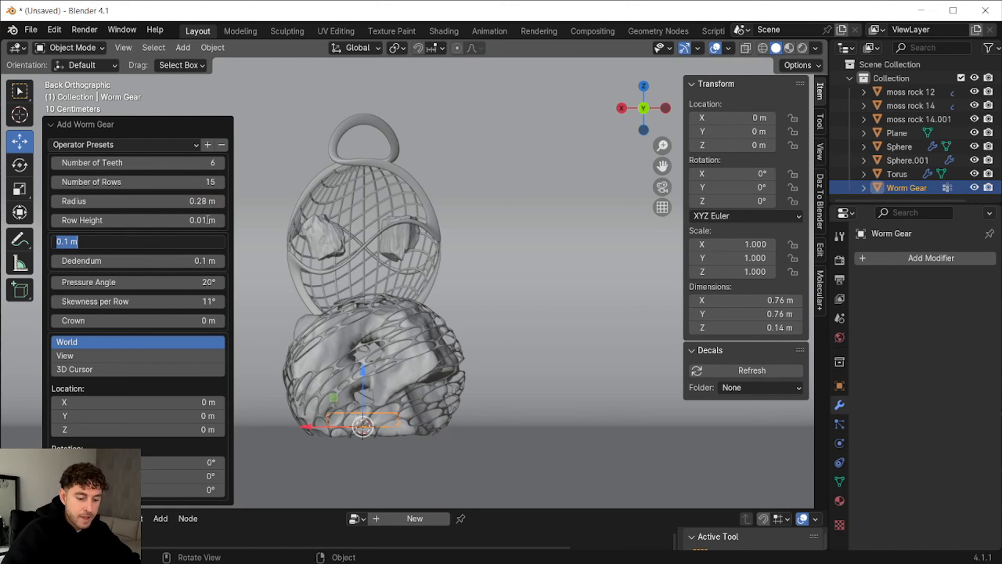
text(0.04)
key(Return)
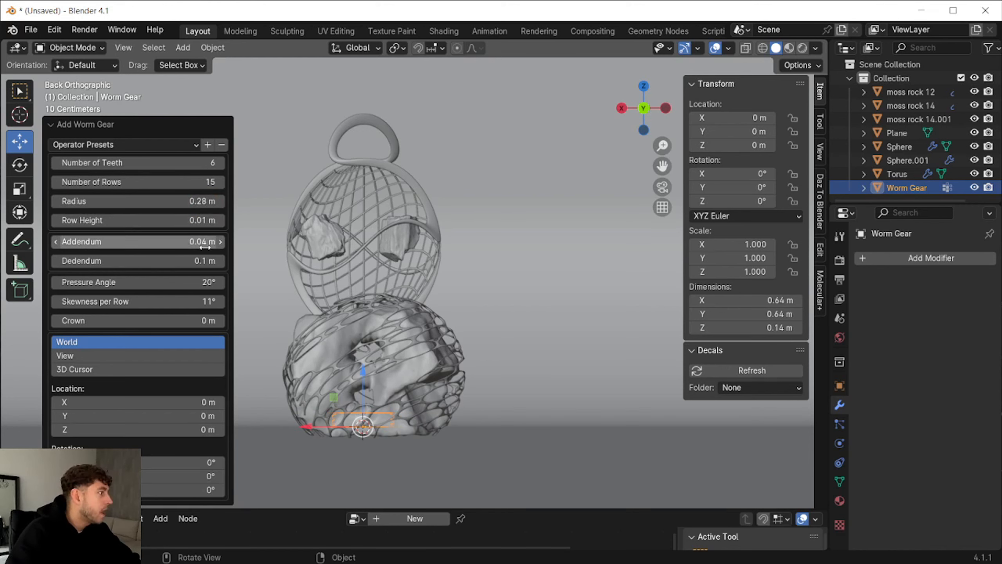
click(197, 261)
text(0.)
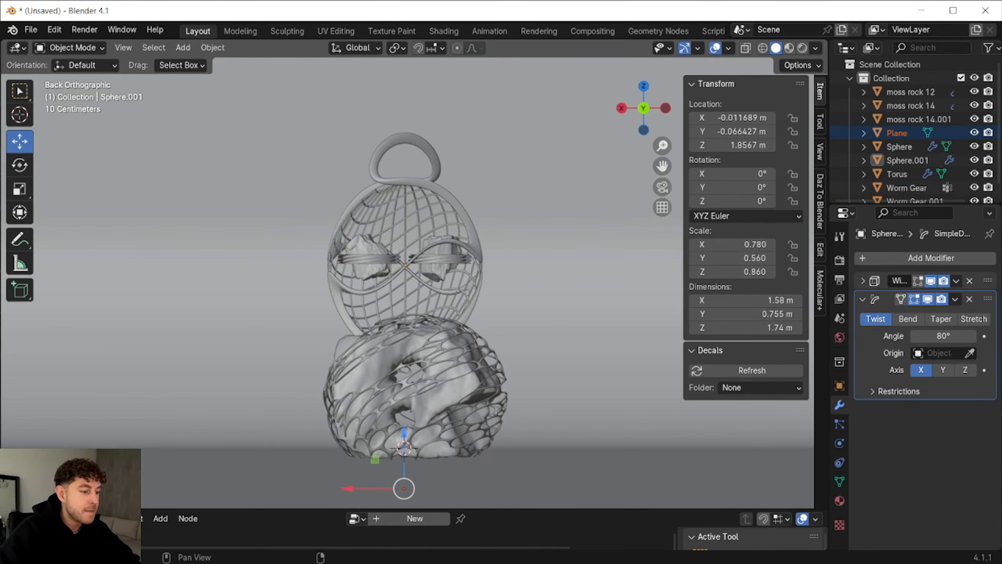
Consult the reference image Bild.png, return to the Blender scene, and hide the backdrop Plane in the viewport.
key(alt+Tab)
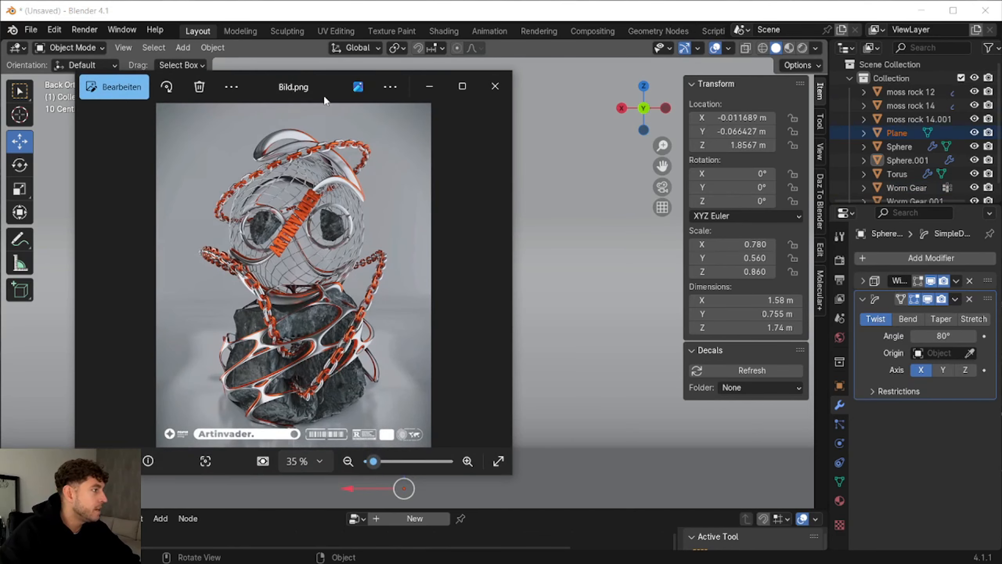
key(alt+Tab)
click(620, 226)
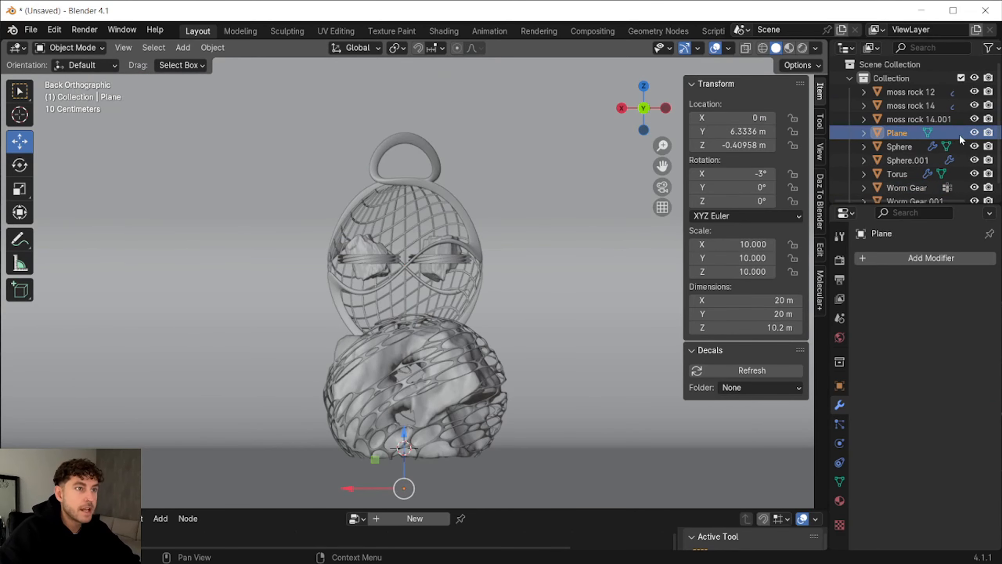
click(974, 133)
Add a torus mesh with a major radius of 0.3 m.
click(182, 47)
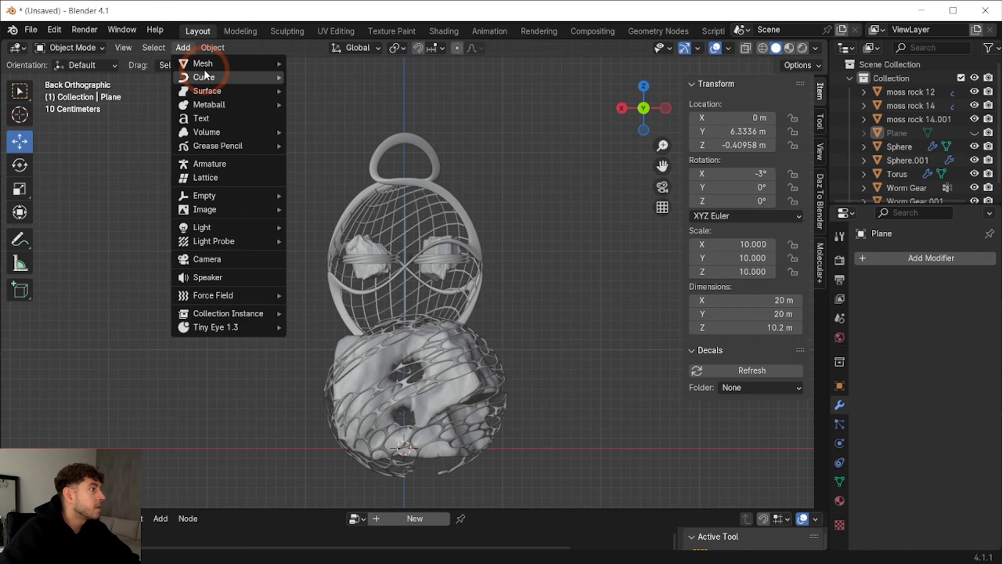
mouse_move(207, 67)
click(336, 156)
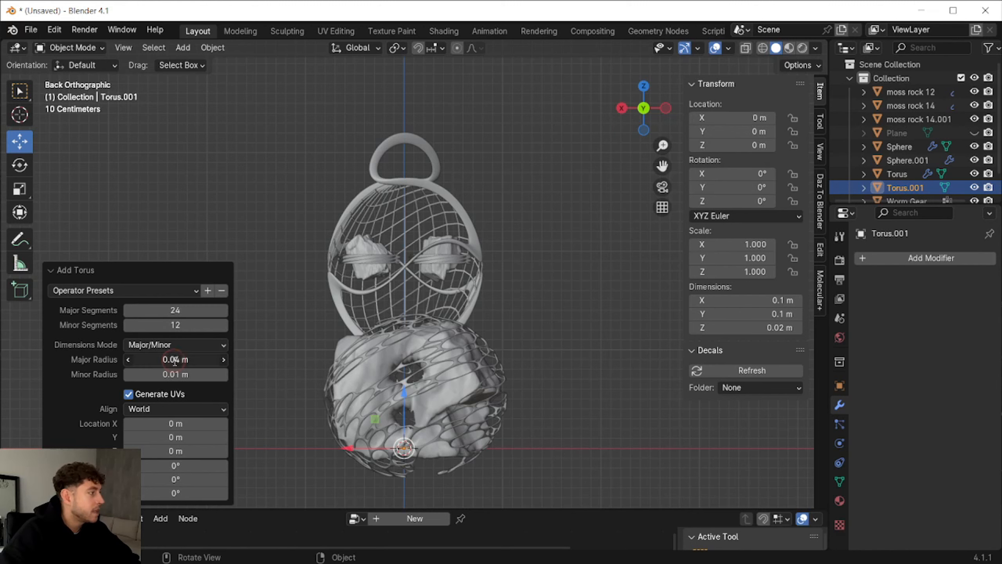
click(156, 359)
click(140, 359)
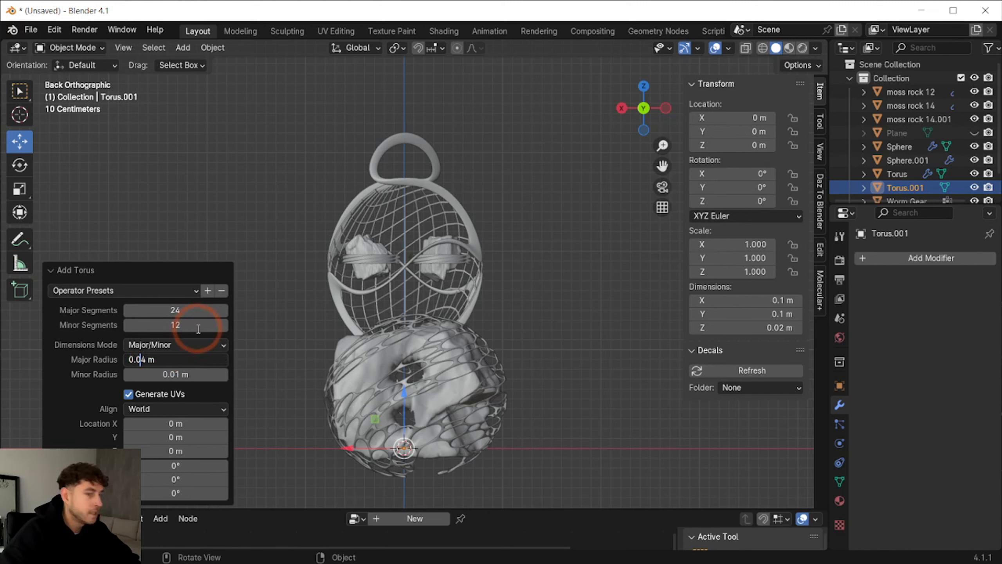
key(Delete)
key(BackSpace)
text(3)
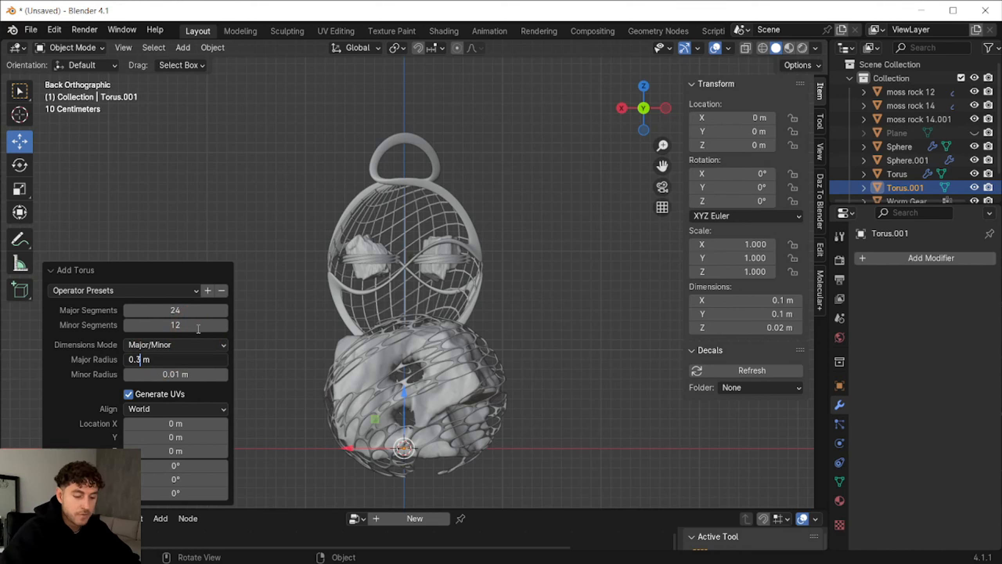
key(Return)
Set the new torus's minor radius to 0.1 m.
click(166, 374)
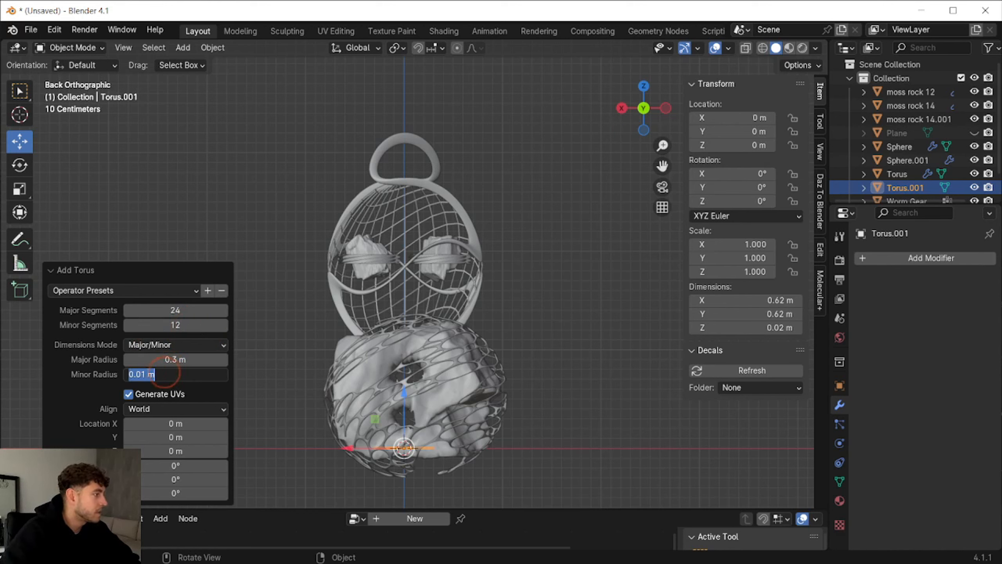
click(140, 374)
key(BackSpace)
key(Return)
Move the torus along the X axis to about 1.47 m, clear of the rock and head sculpture.
key(g)
key(x)
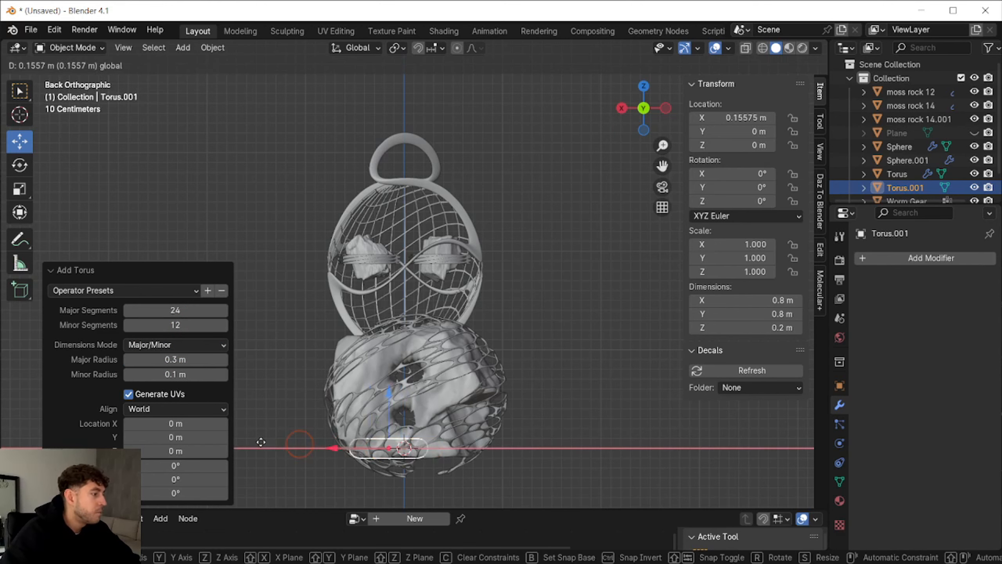
click(190, 425)
drag(663, 166, 846, 114)
key(ctrl+z)
Rotate the torus 90° around X to stand it upright and raise it about 0.29 m along Z.
click(731, 173)
text(90)
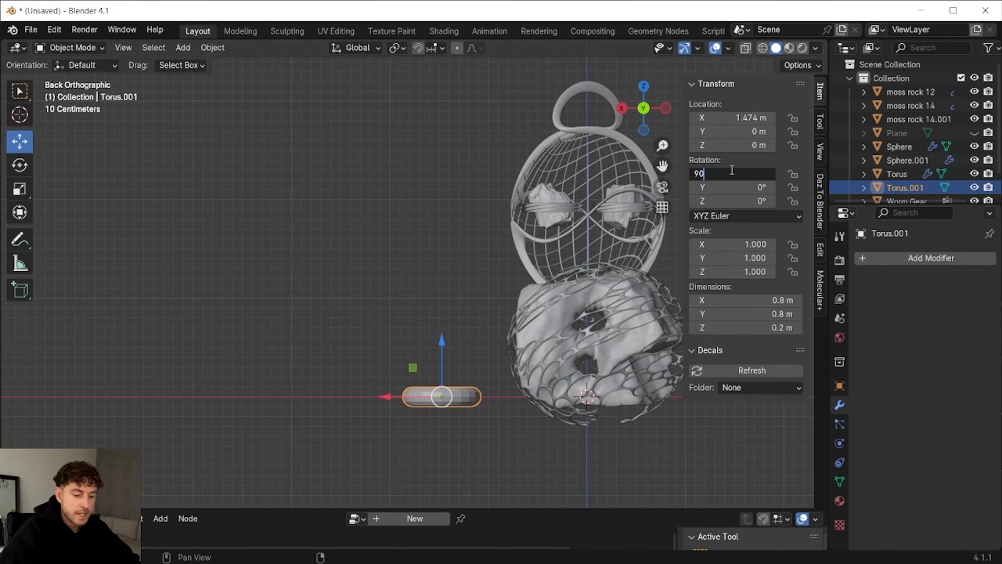
key(Return)
key(g)
key(z)
click(389, 330)
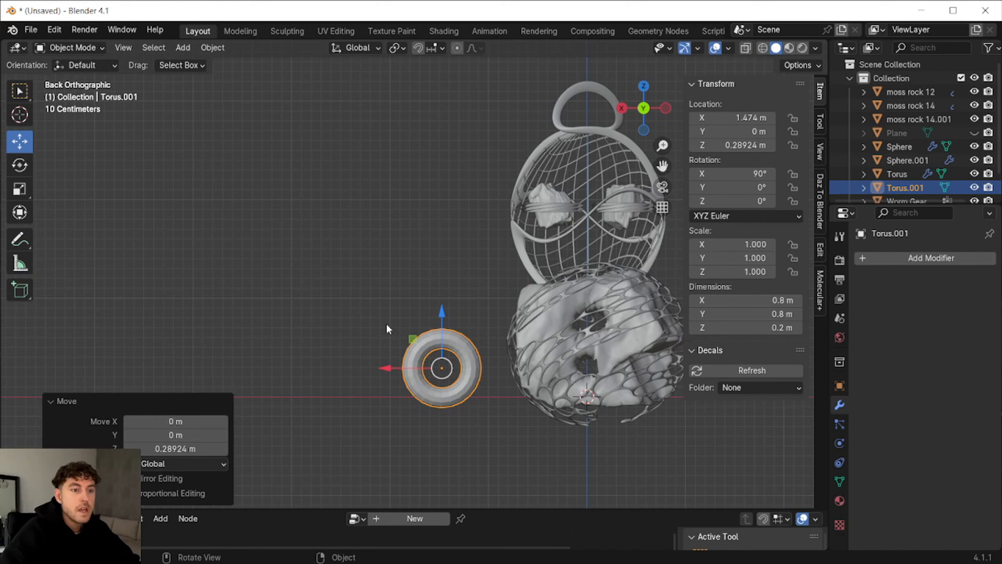
In Edit Mode with wireframe shading, bevel the torus's vertical centre edge loops by about 0.037 m.
click(80, 49)
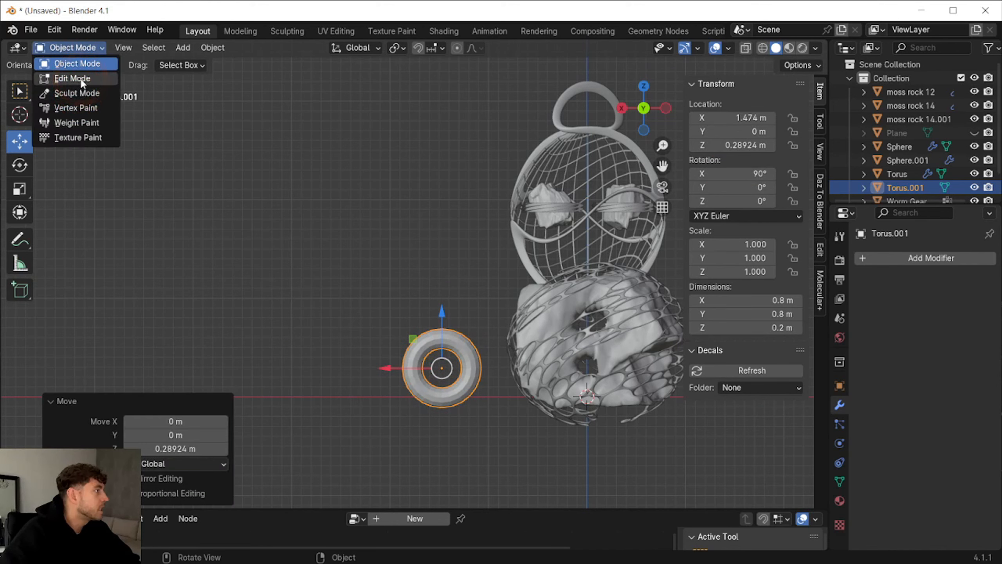
click(72, 78)
click(131, 48)
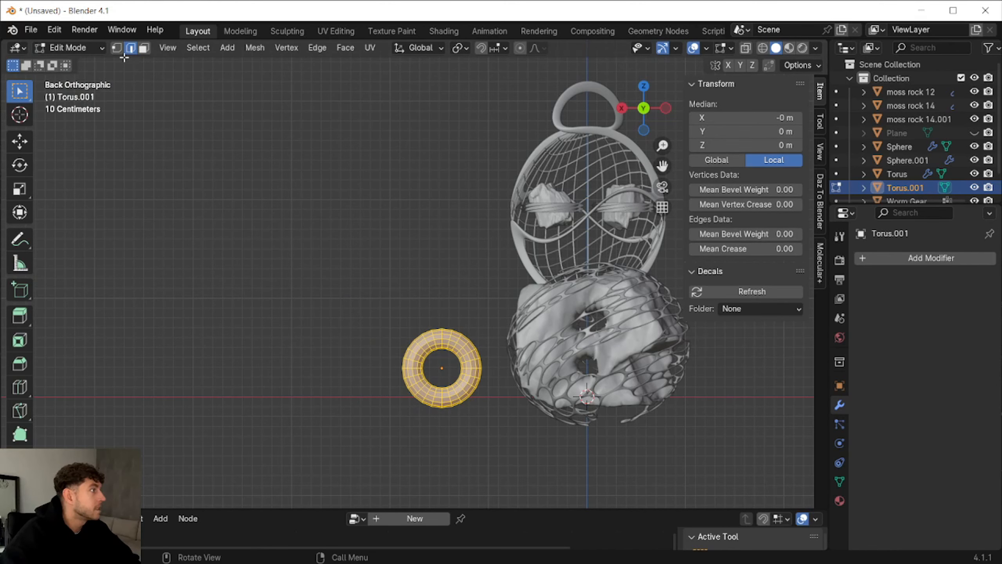
click(764, 49)
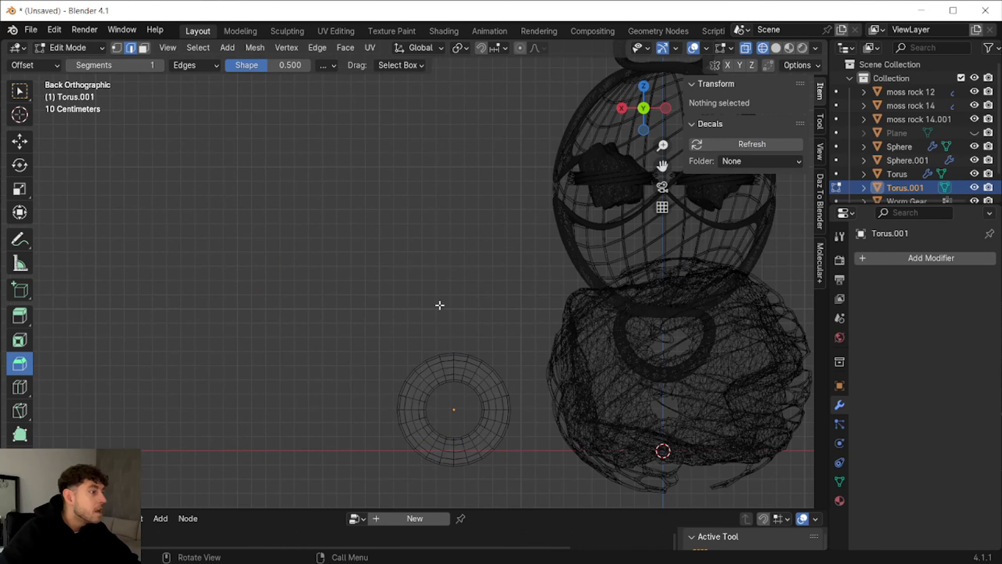
drag(463, 428, 458, 484)
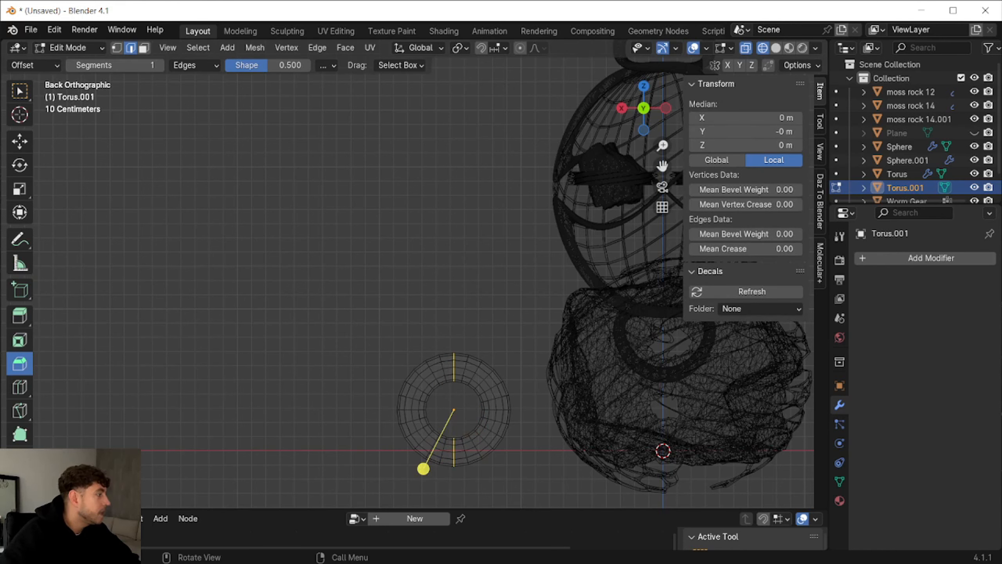
drag(423, 469, 415, 481)
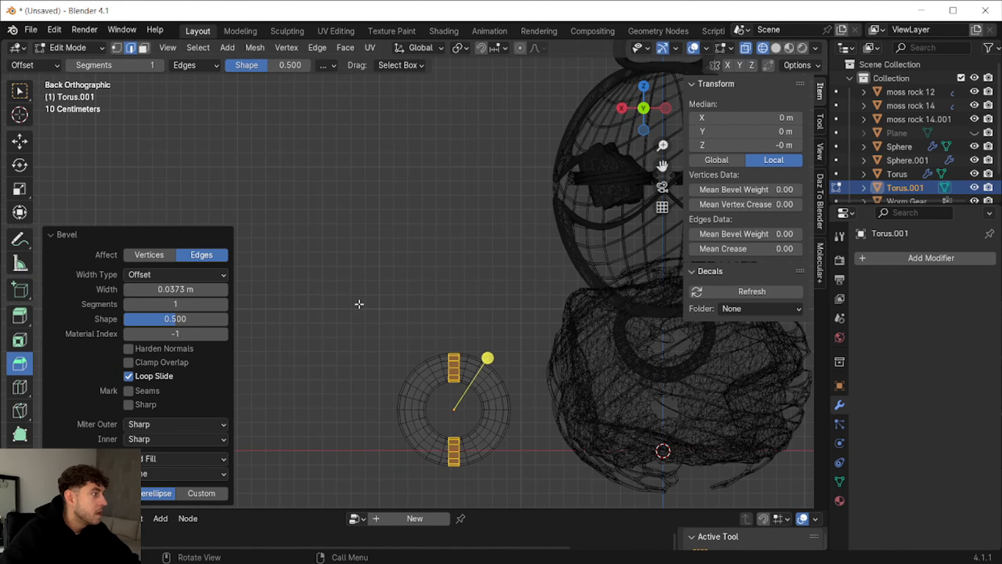
Select the outer half of the torus and move it along X to stretch it into a chain link about 1.31 m long.
drag(358, 304, 455, 515)
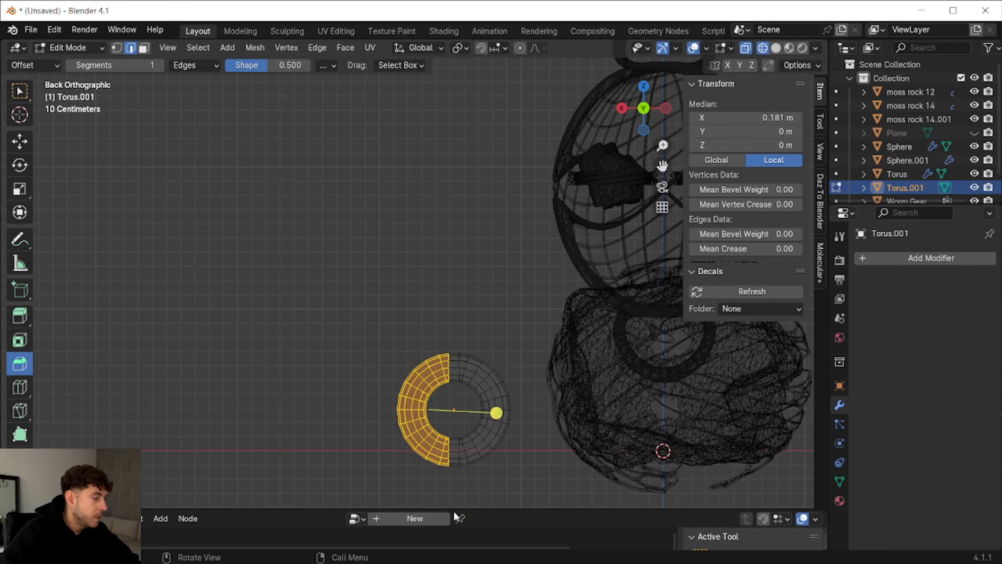
click(21, 144)
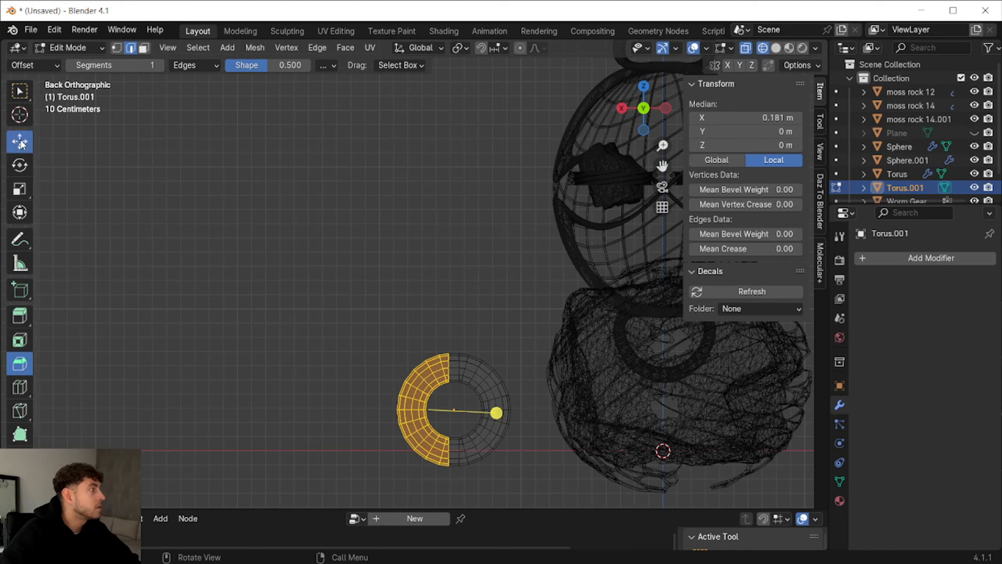
drag(375, 411, 298, 410)
click(336, 375)
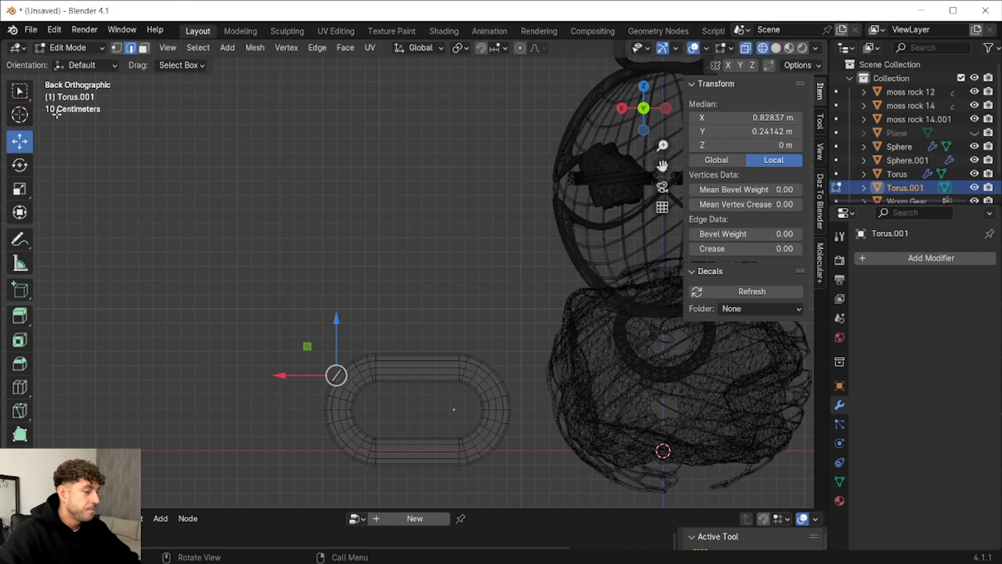
Restore solid shading, return to Object Mode, and apply Shade Smooth to the chain link.
click(777, 49)
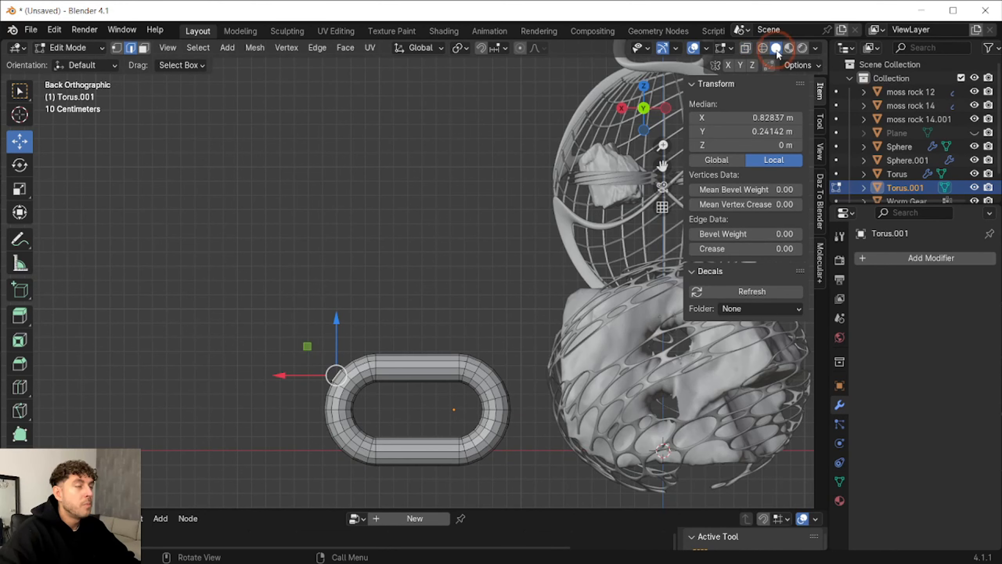
click(91, 50)
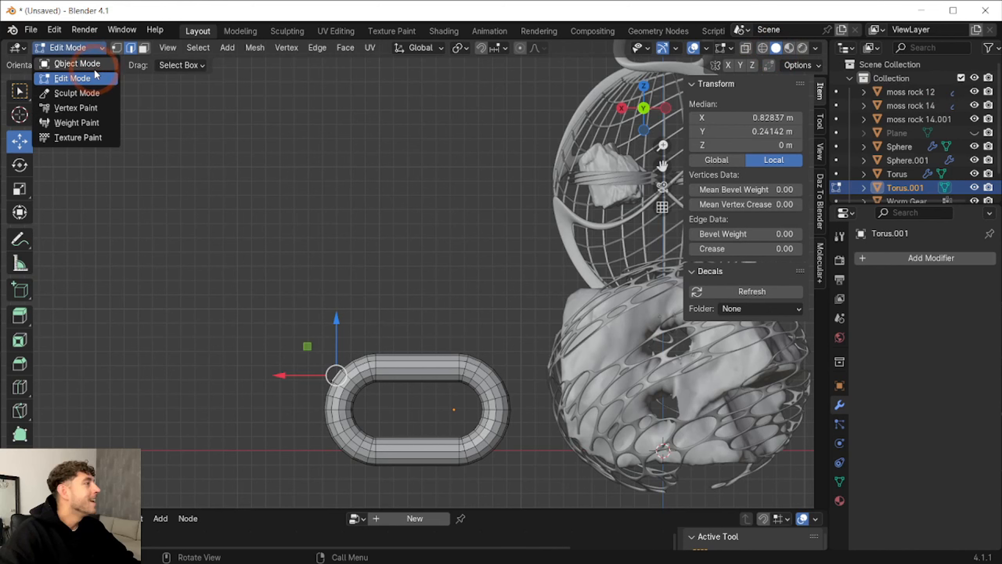
click(94, 65)
right_click(401, 366)
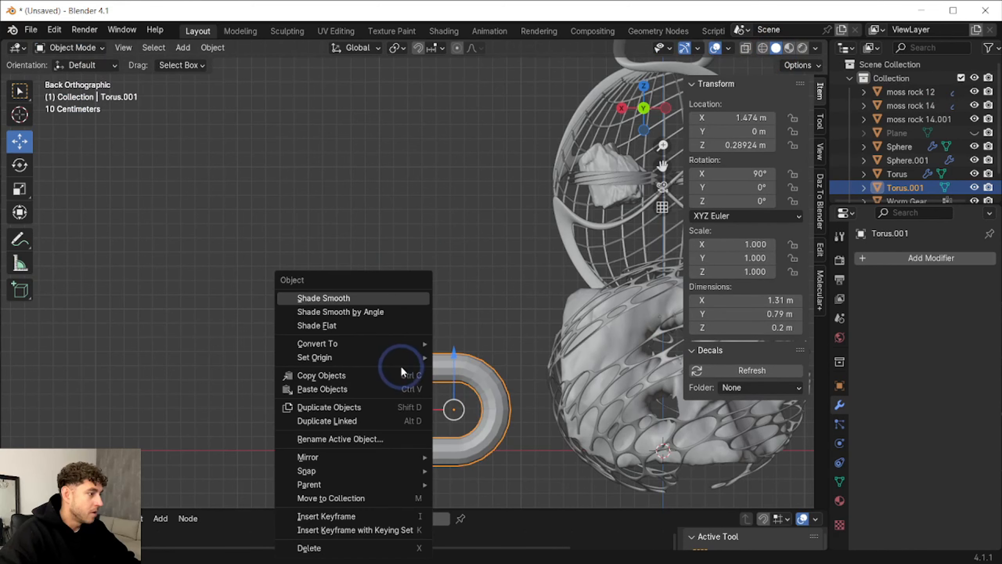
click(385, 298)
Move the chain link farther from the sculpture along X, to about 2.78 m.
scroll(427, 310, down, 1)
scroll(435, 317, down, 1)
drag(402, 361, 279, 360)
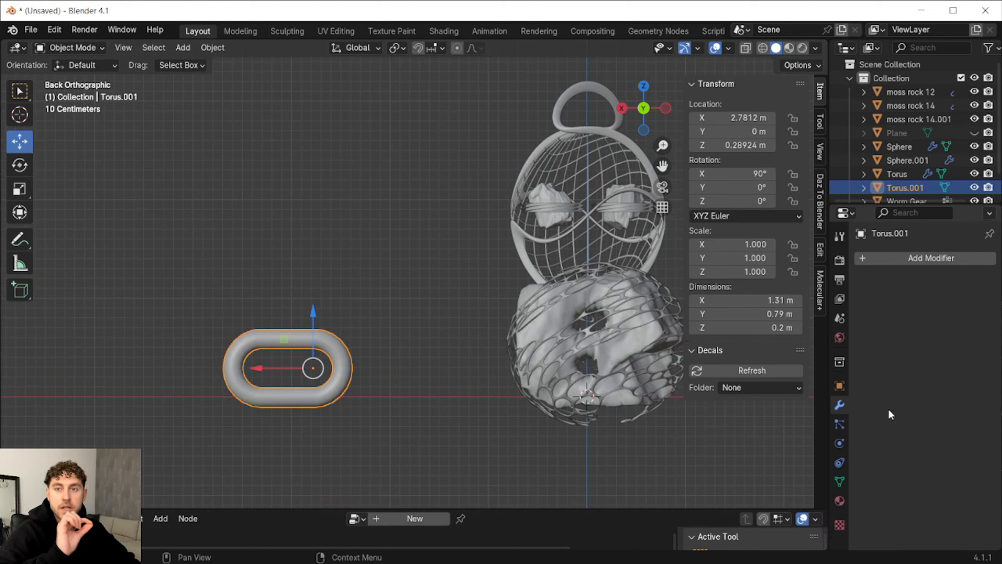
Create a new material on the chain link and name it Silver.
click(838, 502)
click(907, 316)
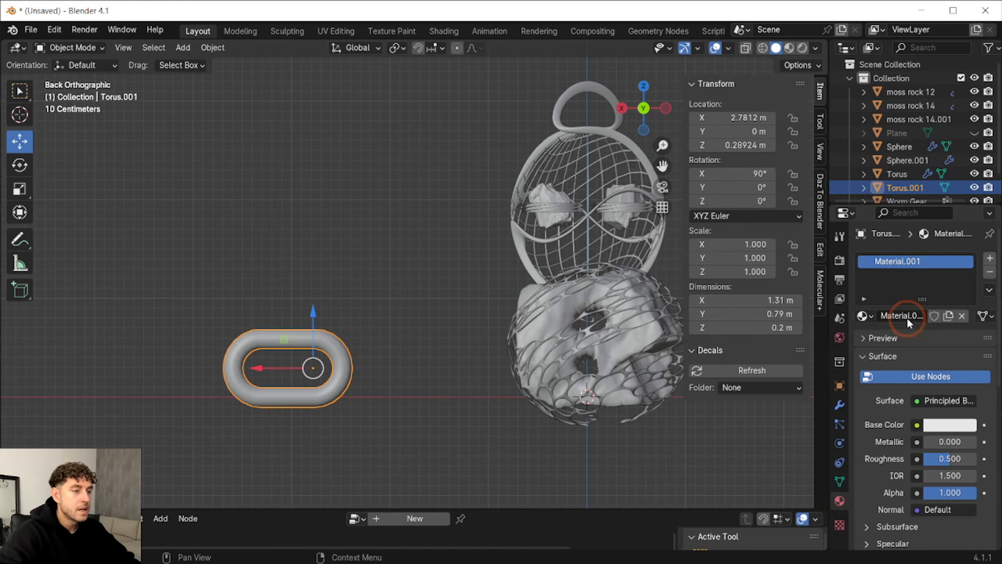
double_click(892, 262)
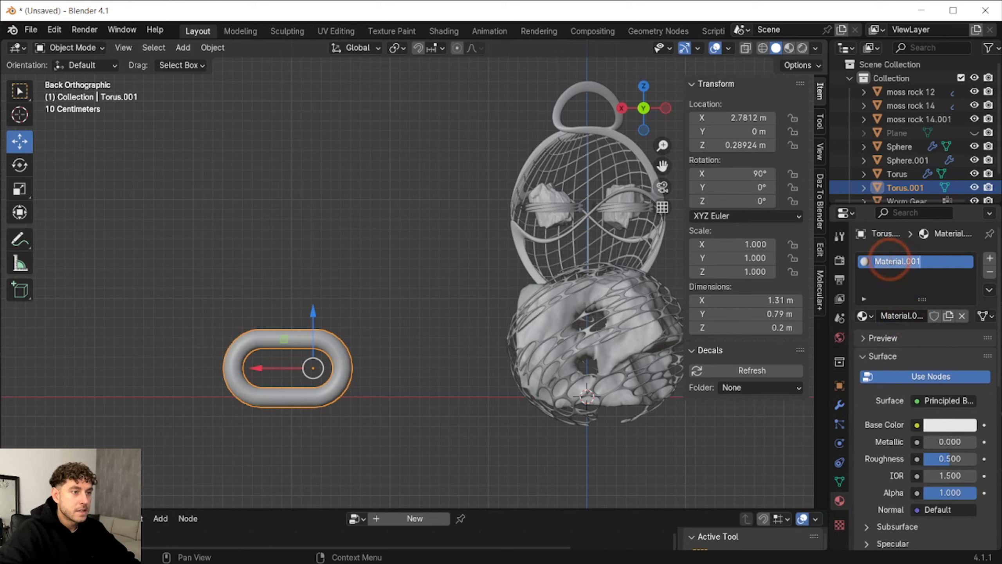
text(slLVE)
text(R)
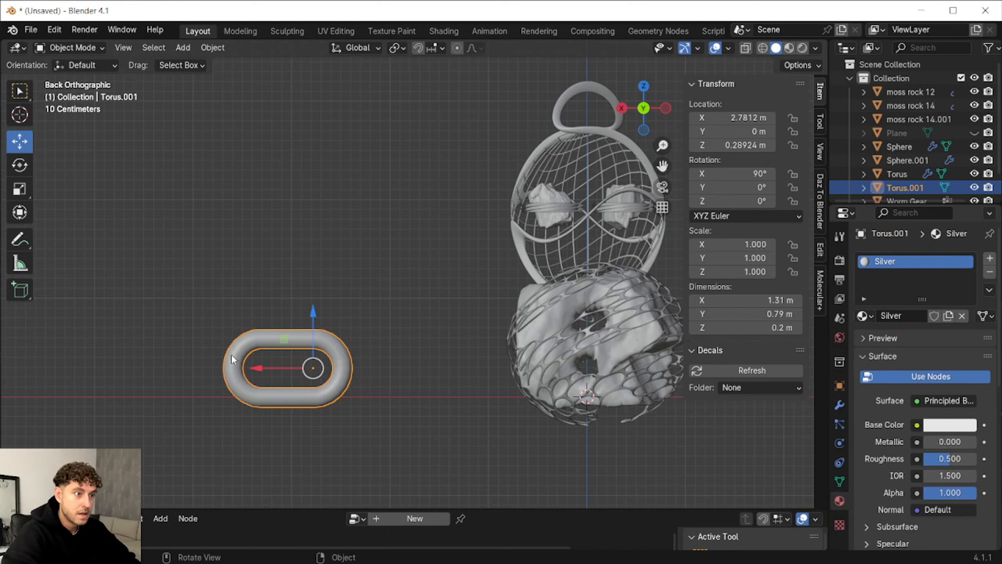
Duplicate the chain link and move the copy along X to about 1.9 m so it overlaps the first link's end.
click(234, 357)
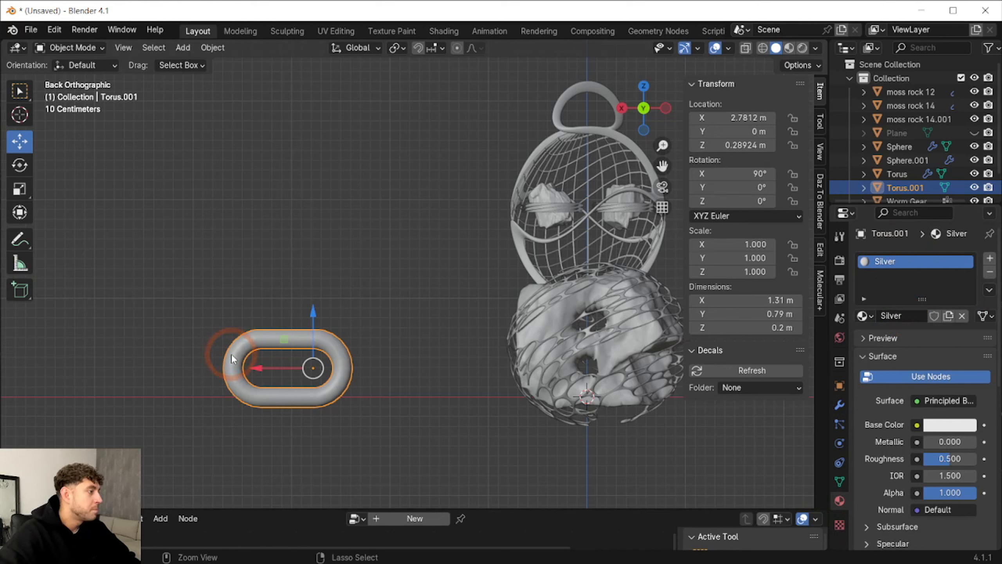
key(ctrl+c)
key(ctrl+v)
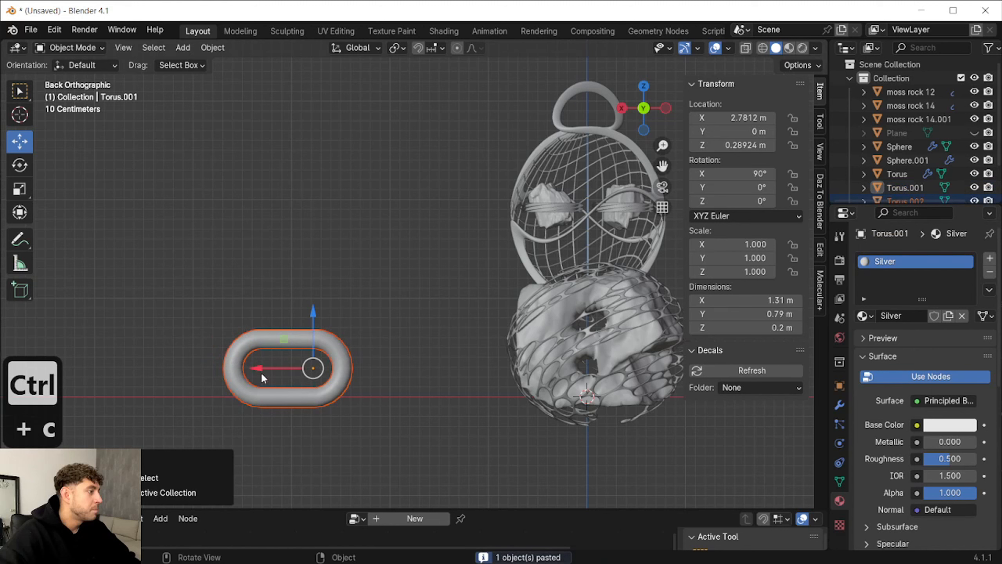
drag(261, 373, 353, 376)
click(415, 348)
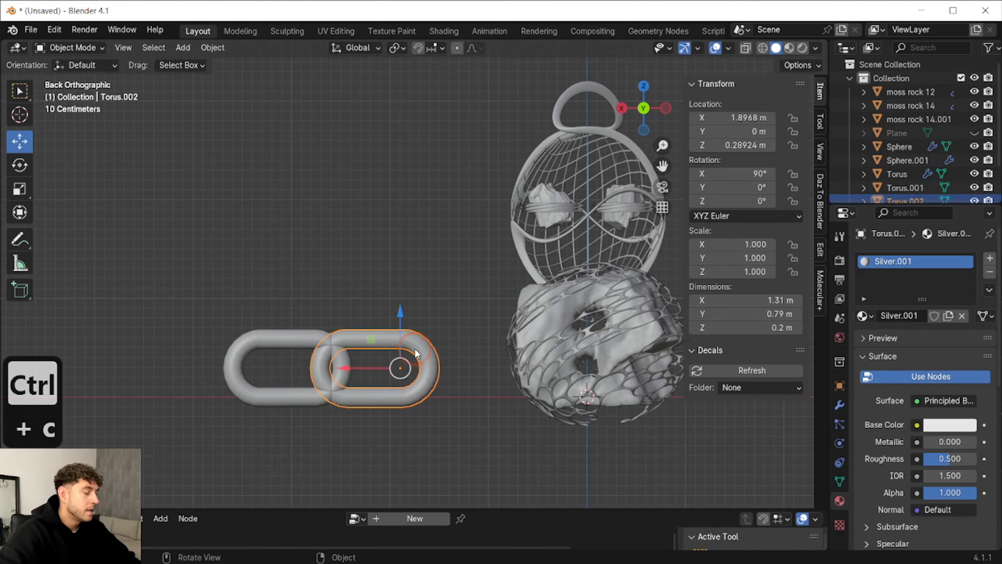
Remove the copied silver material slot from the duplicated chain link.
click(873, 267)
click(990, 274)
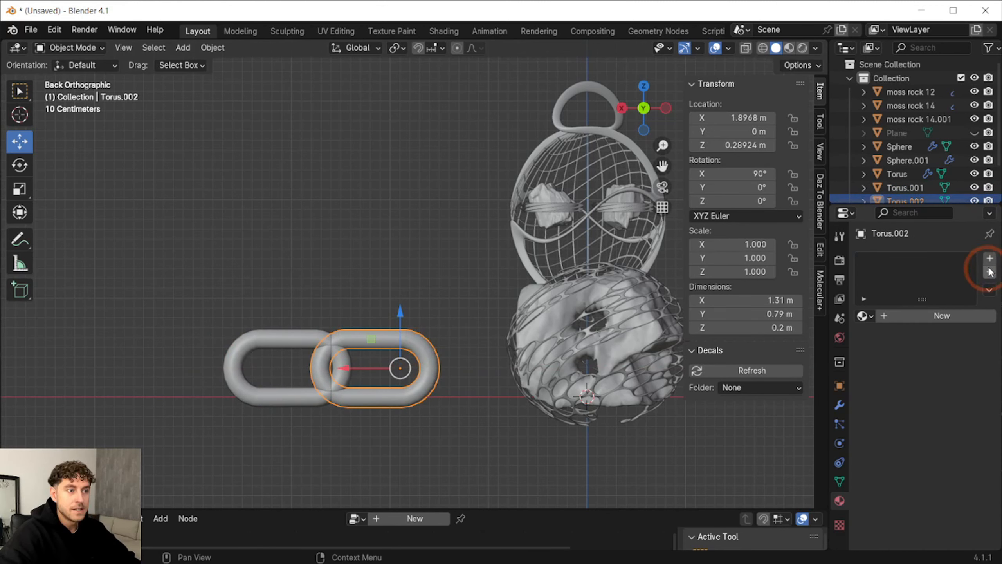
Add a new material to the duplicated chain link and set the link's X rotation to 0°.
click(990, 260)
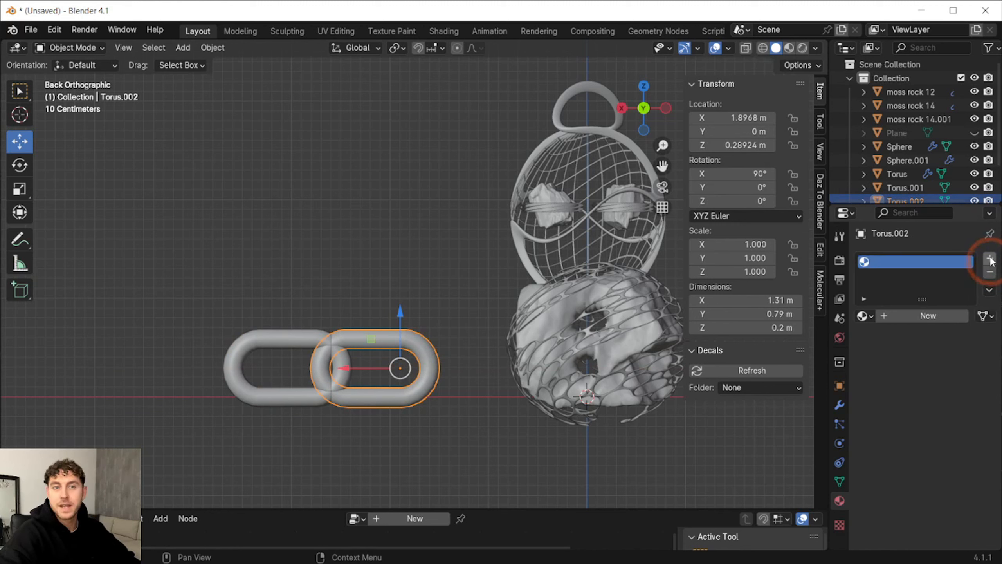
click(908, 315)
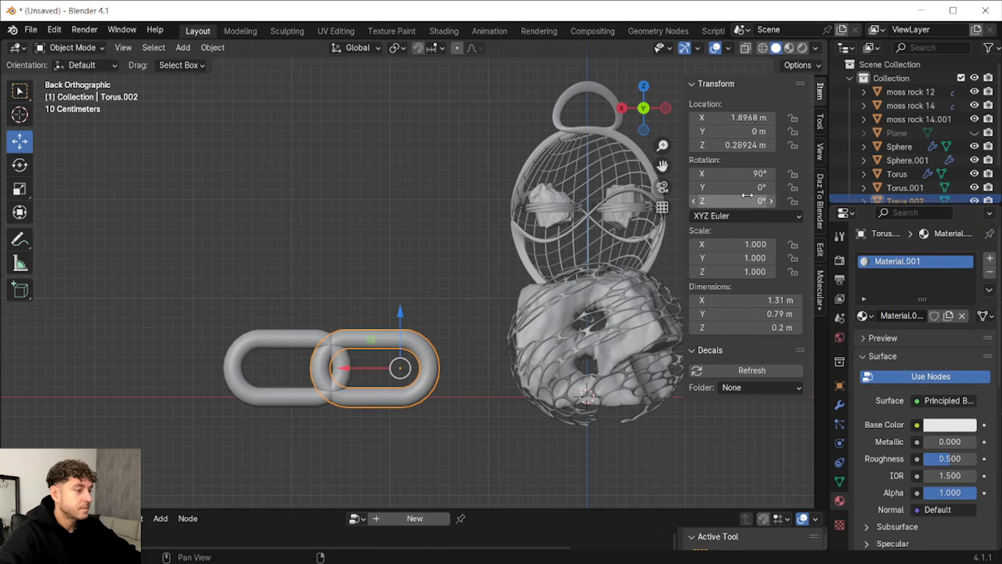
click(753, 173)
text(0)
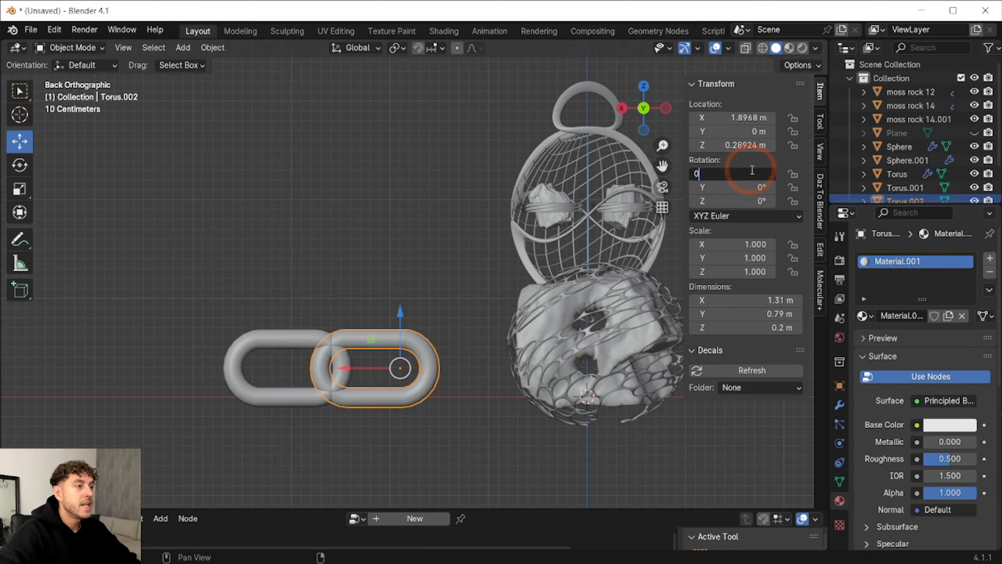
key(Return)
Rename the duplicated link's new material to Orange.
double_click(908, 261)
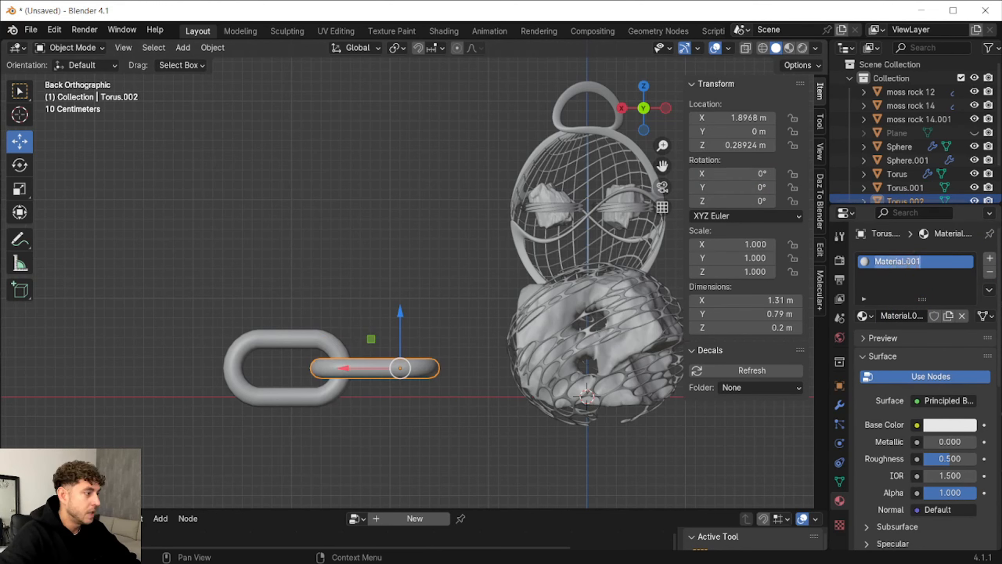
text(Or)
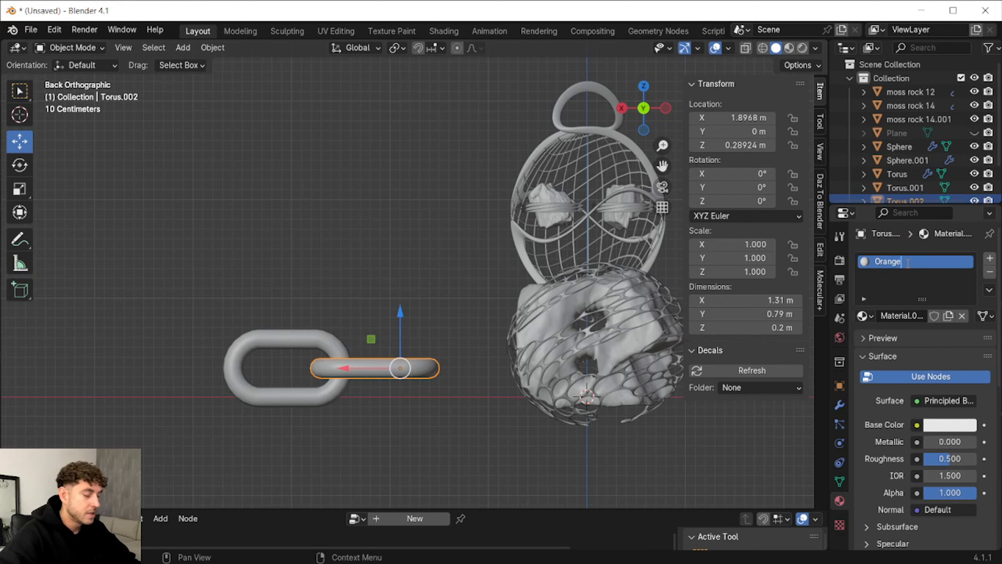
text(ange)
key(Return)
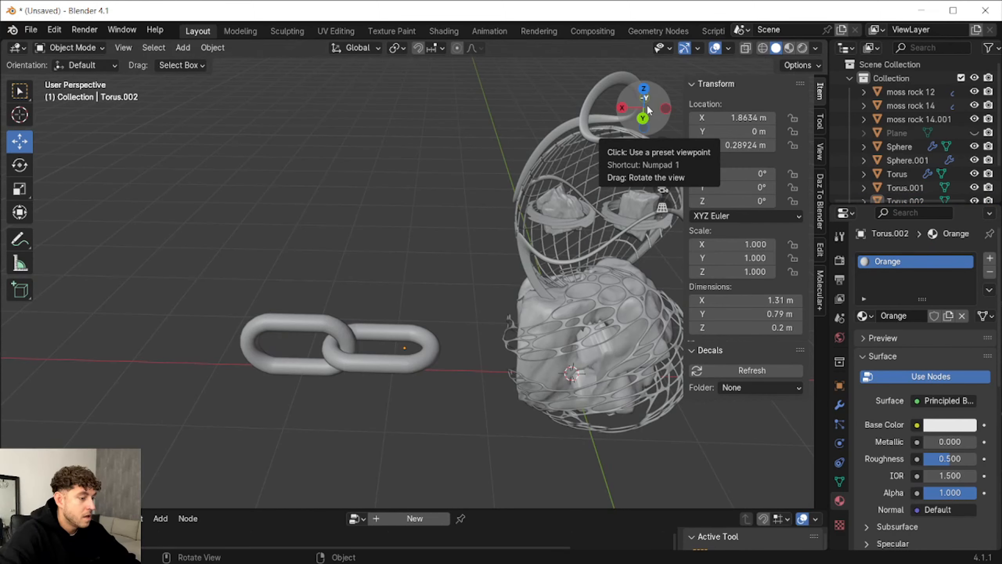
Select both interlocked chain links from the back view and join them into one object.
mouse_move(647, 107)
mouse_down()
mouse_move(621, 130)
mouse_move(666, 119)
mouse_move(646, 123)
mouse_up()
click(645, 118)
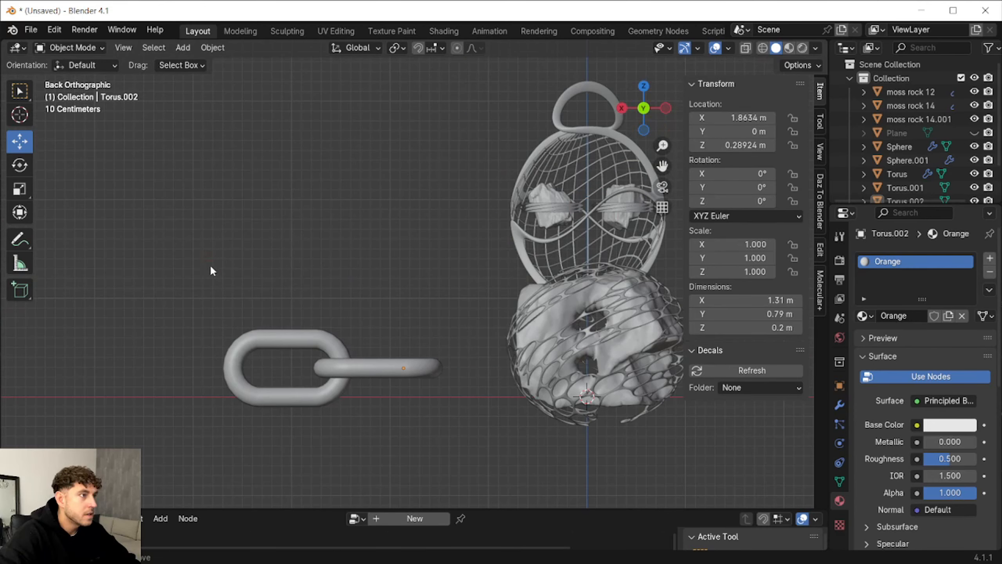
drag(210, 253, 397, 438)
right_click(318, 342)
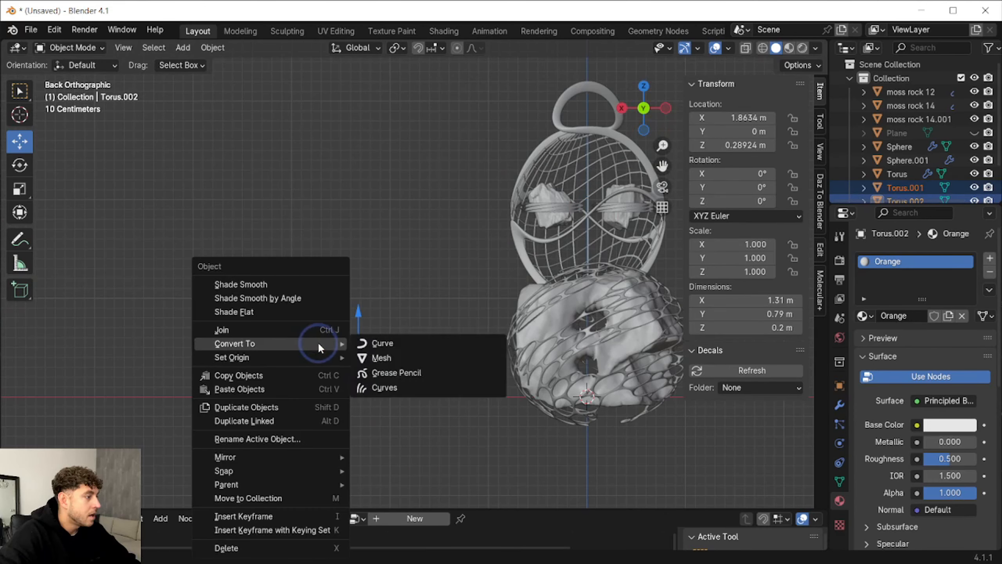
click(310, 332)
Set the joined chain's X and Z location to 0 m.
click(752, 115)
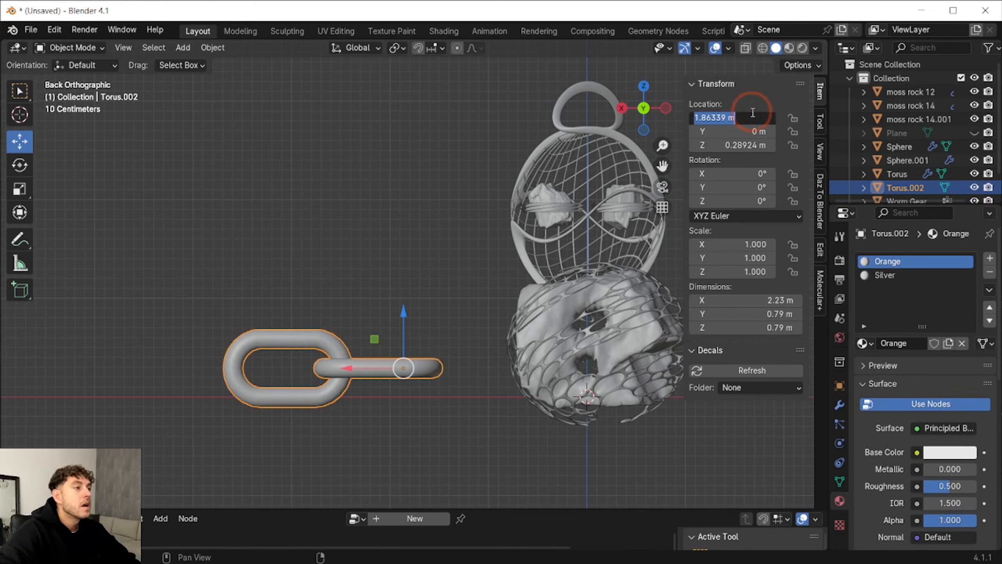
text(0)
key(Return)
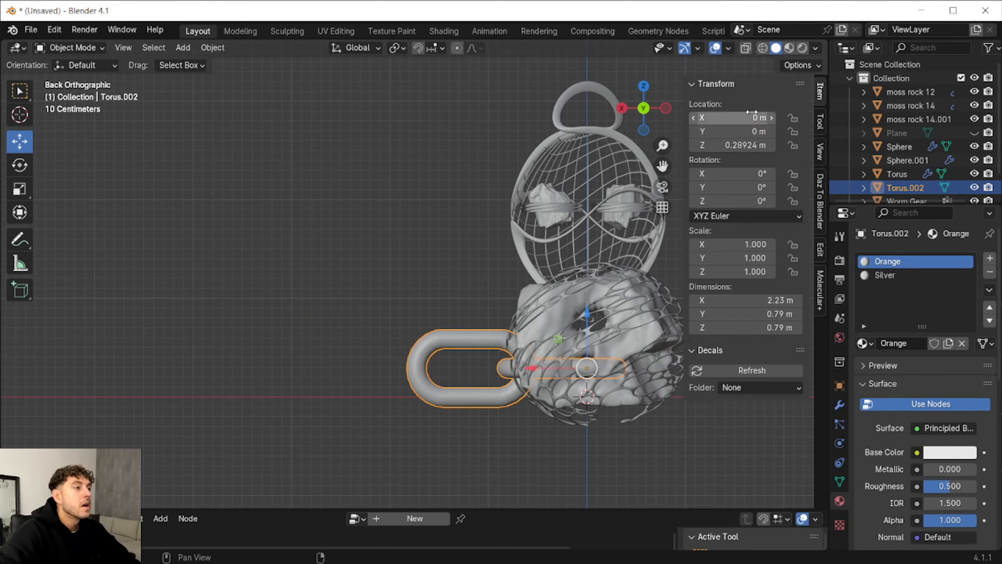
click(752, 145)
text(0)
key(Return)
Move the chain along X to about 0.39 m so its end meets the world centre, and set its origin to the 3D cursor.
drag(535, 403, 566, 403)
scroll(674, 162, up, 3)
drag(665, 166, 472, 37)
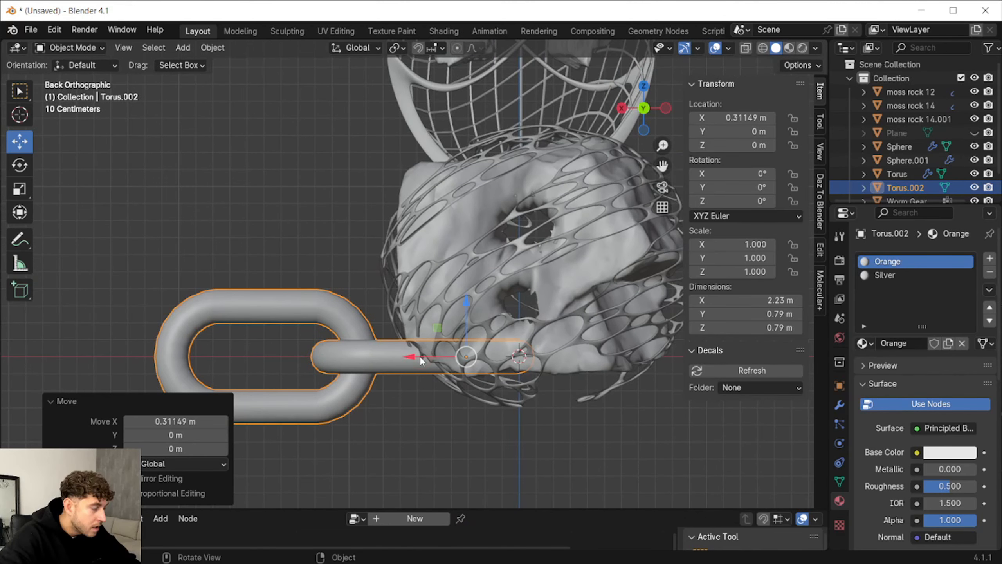
drag(421, 359, 341, 351)
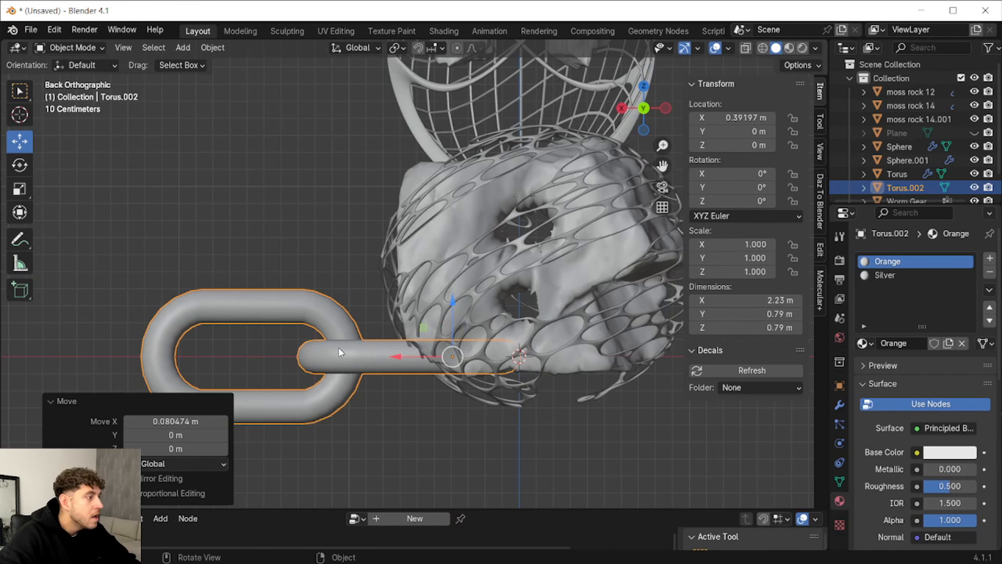
right_click(340, 349)
mouse_move(339, 349)
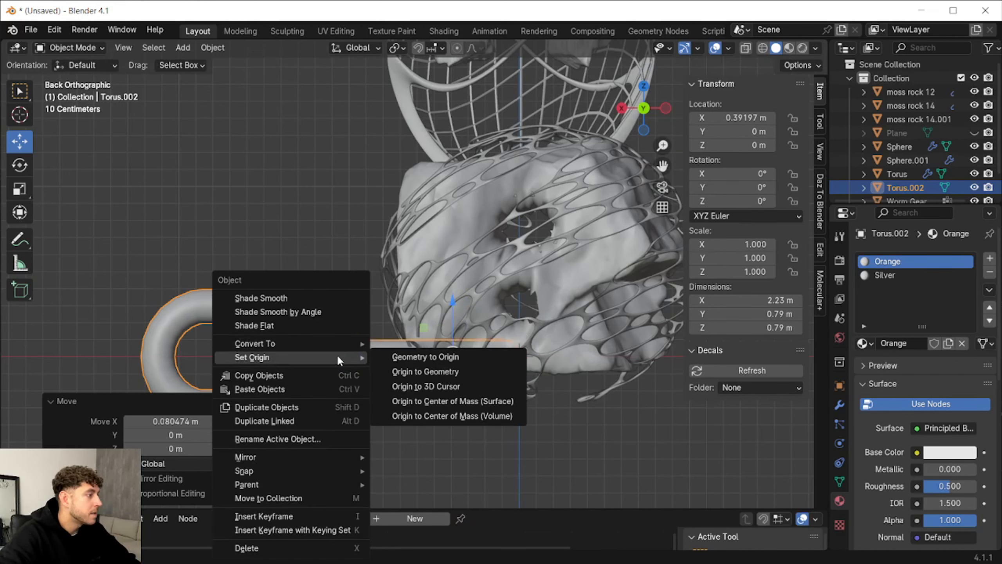
click(499, 387)
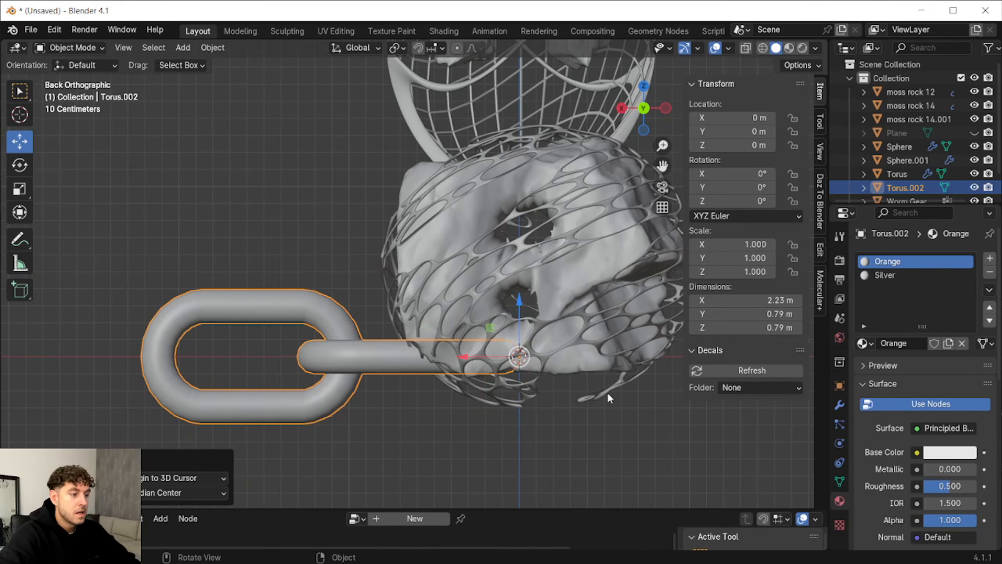
Set the joined chain's scale to 0.15 on all three axes and rename the object Chain.
drag(722, 244, 722, 271)
text(0.15)
key(Return)
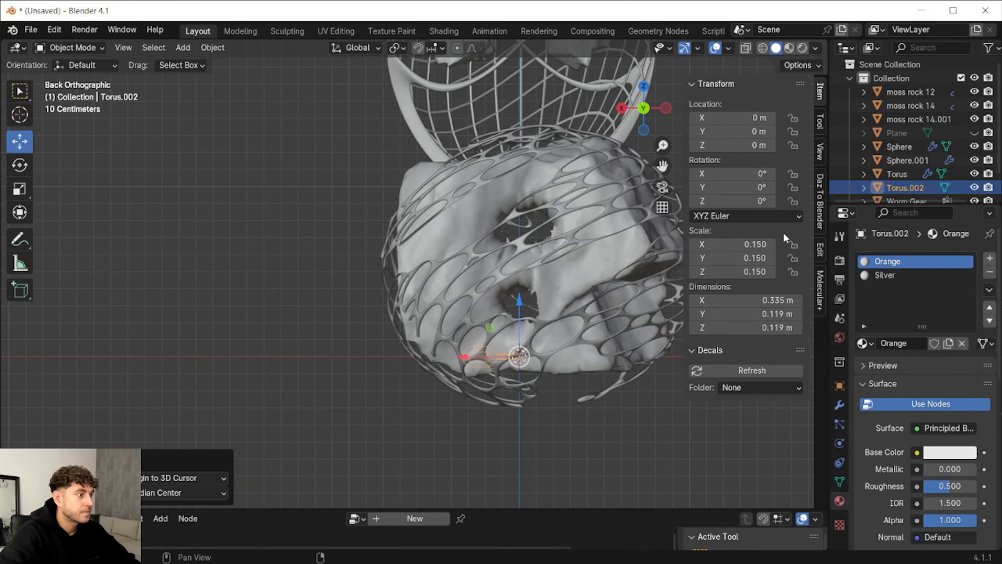
click(434, 421)
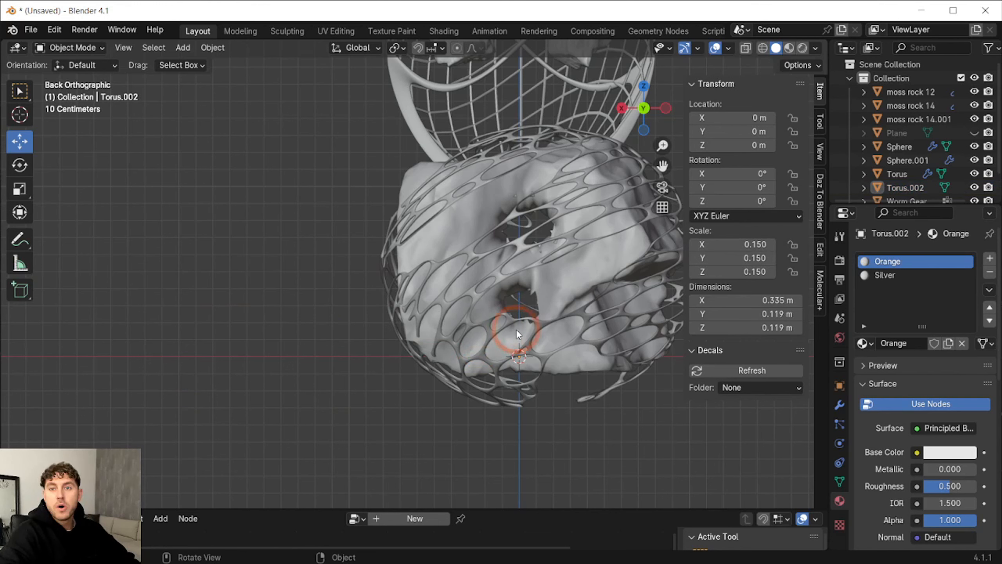
scroll(908, 178, down, 2)
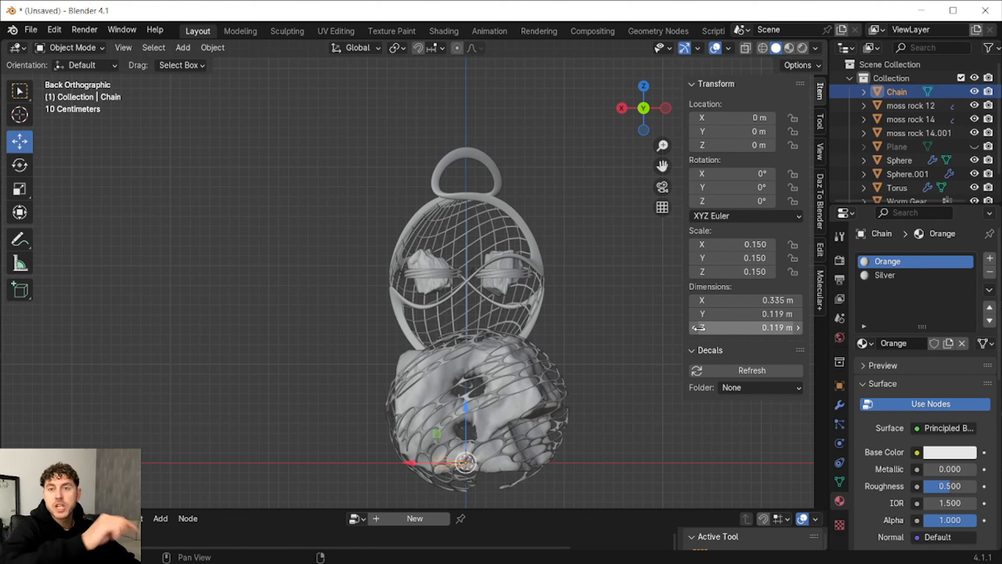
Add a Bézier curve and delete all of its vertices in Edit Mode.
click(183, 48)
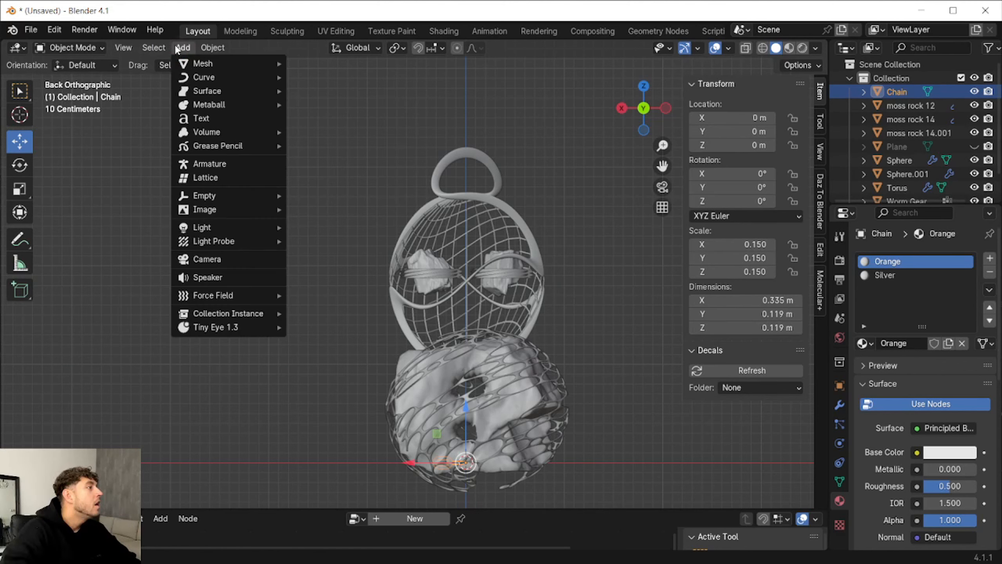
mouse_move(211, 79)
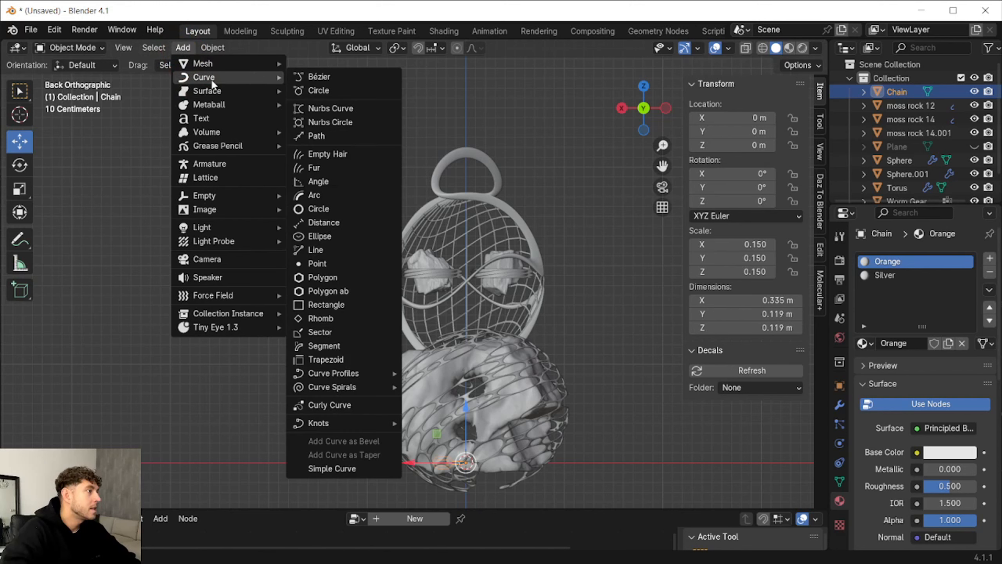
click(342, 81)
click(89, 45)
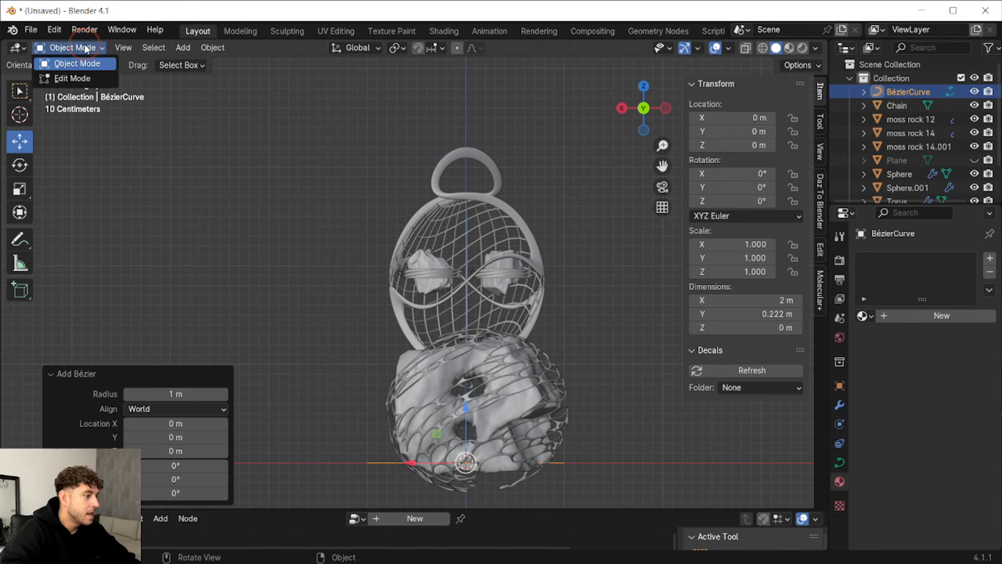
click(79, 79)
key(x)
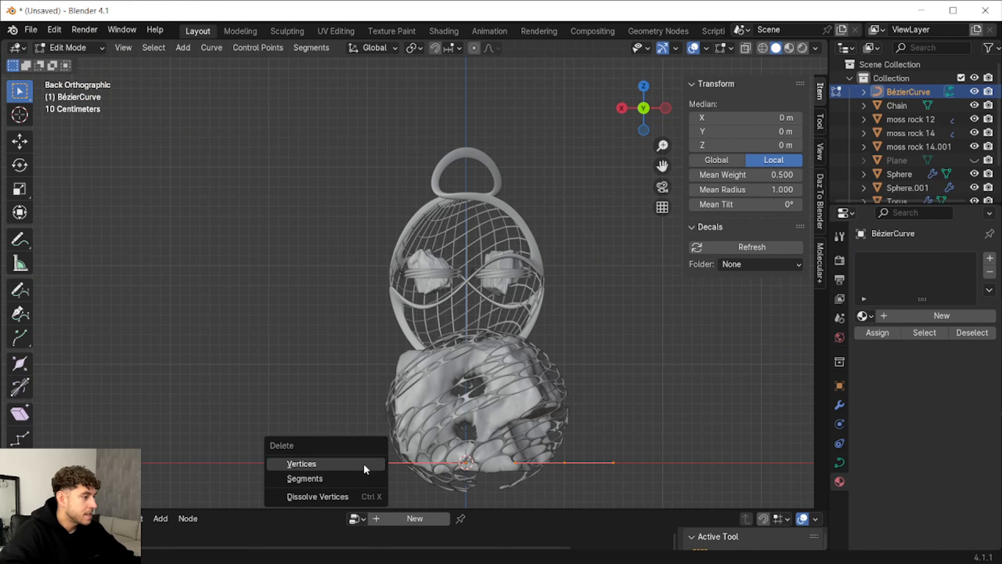
click(364, 462)
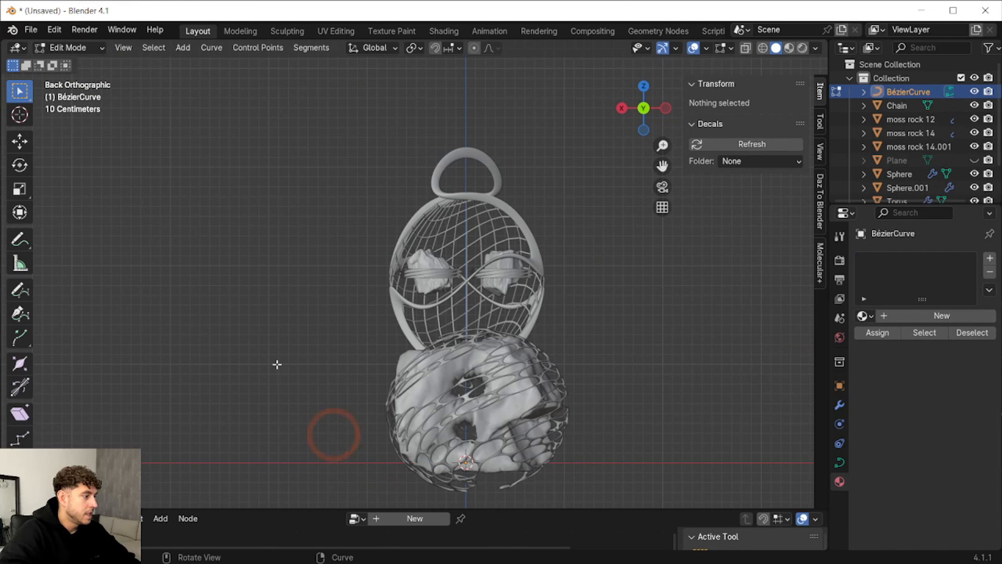
Draw a curve looping around the sculpture from the top view with the Curve Pen, starting just behind the sculpture on the Y axis.
click(19, 313)
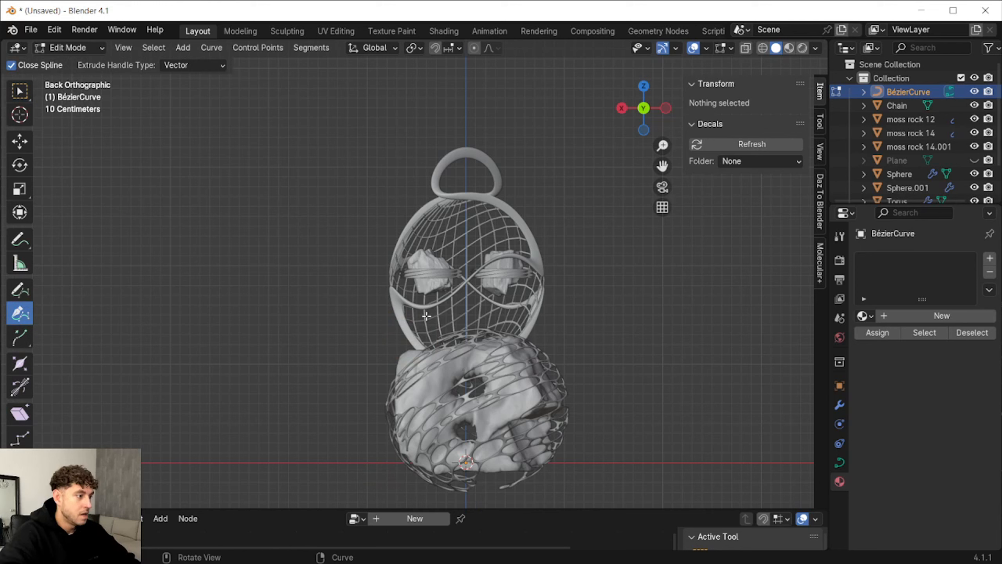
mouse_move(647, 99)
mouse_down()
mouse_move(640, 104)
mouse_move(663, 106)
mouse_up()
click(643, 107)
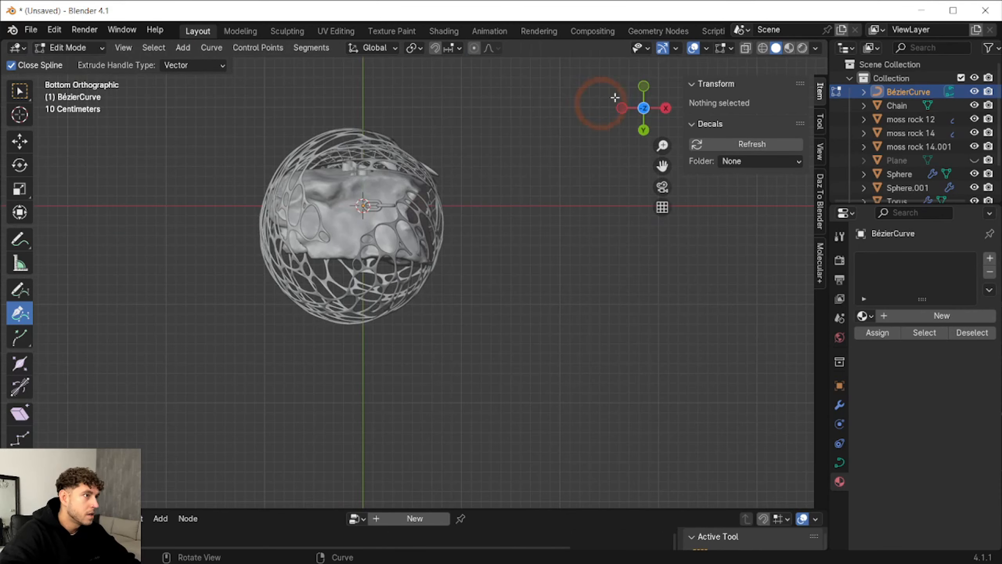
click(636, 91)
click(636, 90)
click(361, 173)
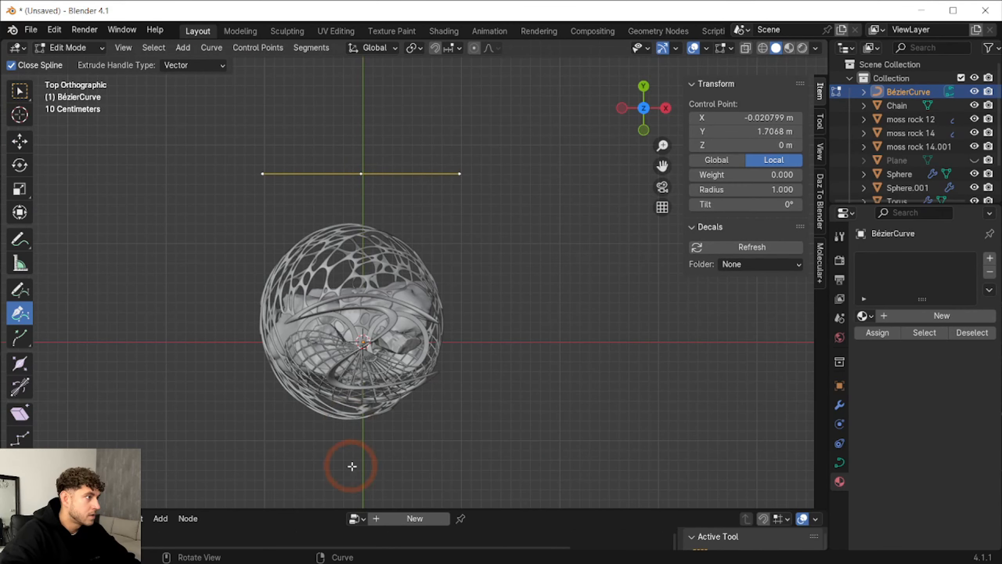
click(362, 455)
middle_drag(362, 455, 507, 225)
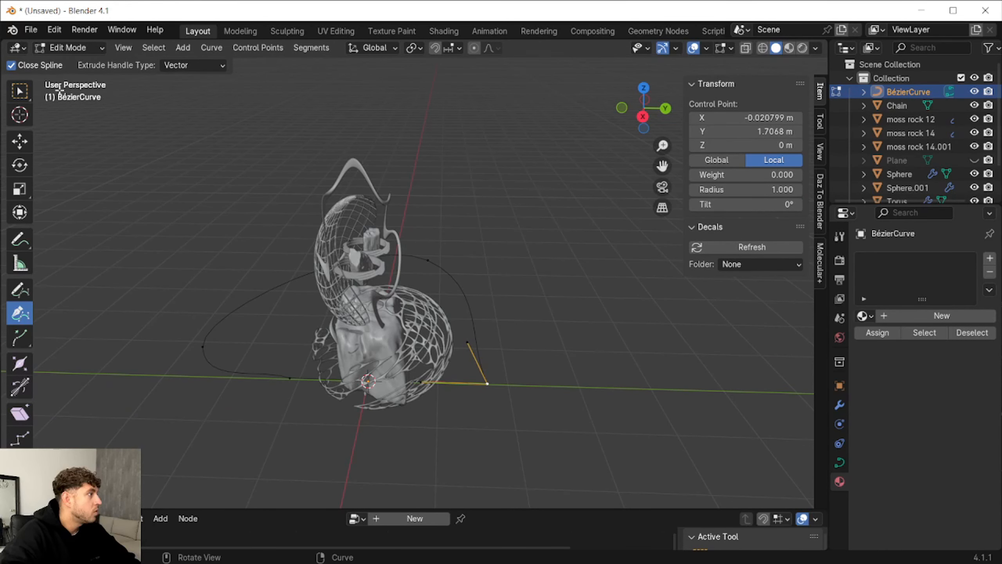
Raise the loop's control points along Z, one of them by about 0.9 m, and rename the curve Chain Spline 1.
click(19, 141)
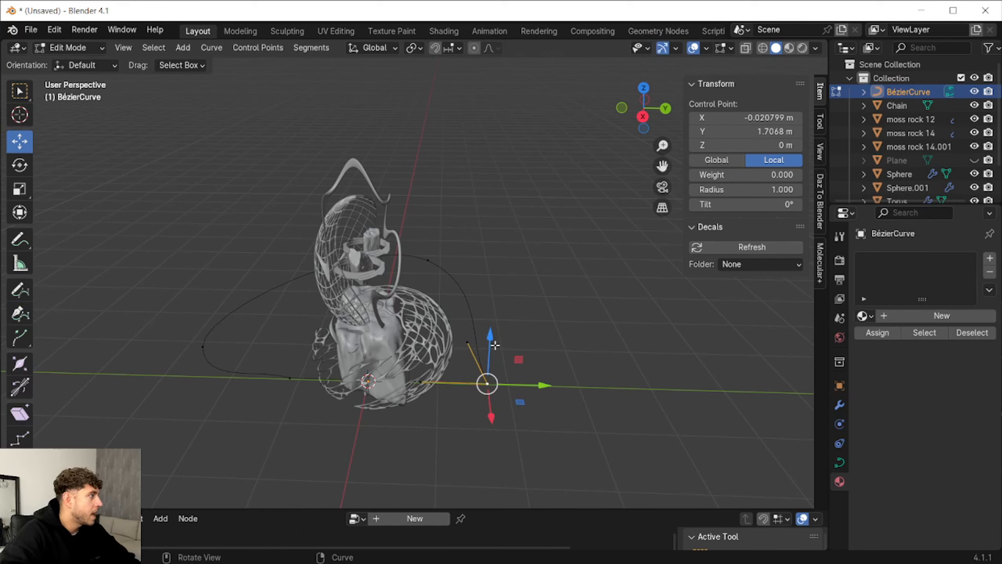
drag(490, 343, 493, 286)
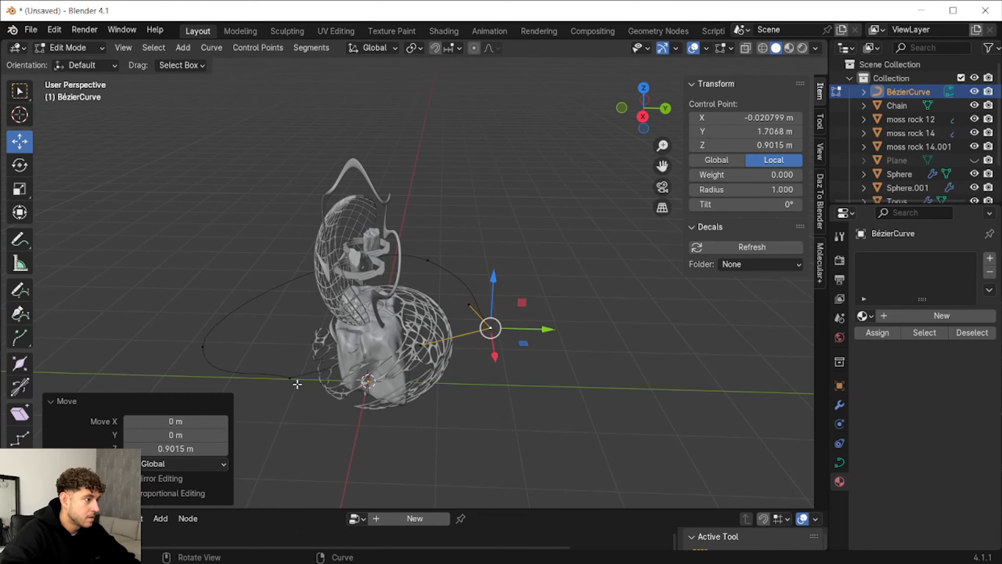
key(g)
key(z)
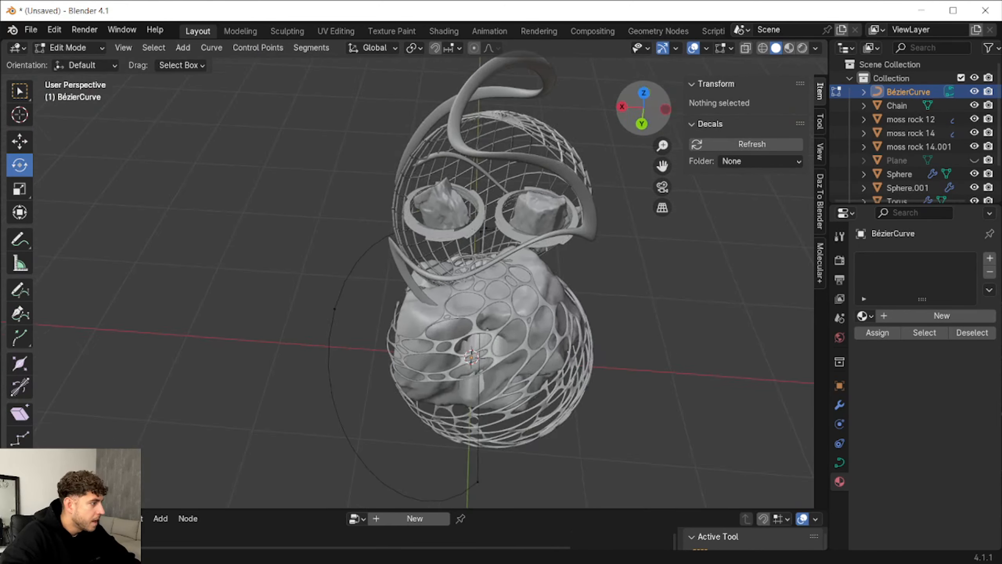
mouse_move(631, 114)
mouse_down()
mouse_move(706, 116)
mouse_move(640, 100)
mouse_move(618, 121)
mouse_move(643, 121)
mouse_up()
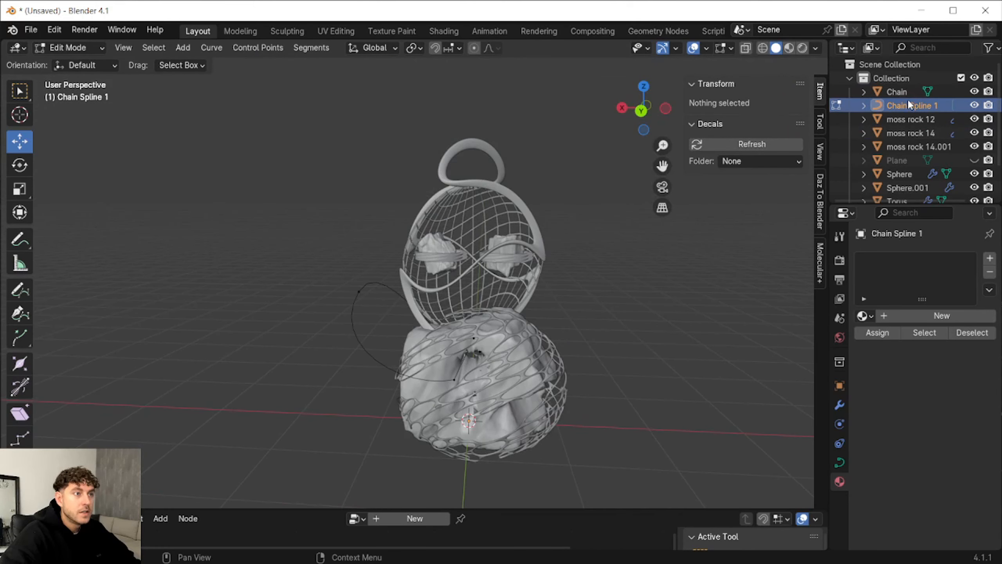
Duplicate Chain Spline 1, reshape the original toward the sculpture's opposite side, and return to Object Mode.
key(ctrl+c)
key(ctrl+v)
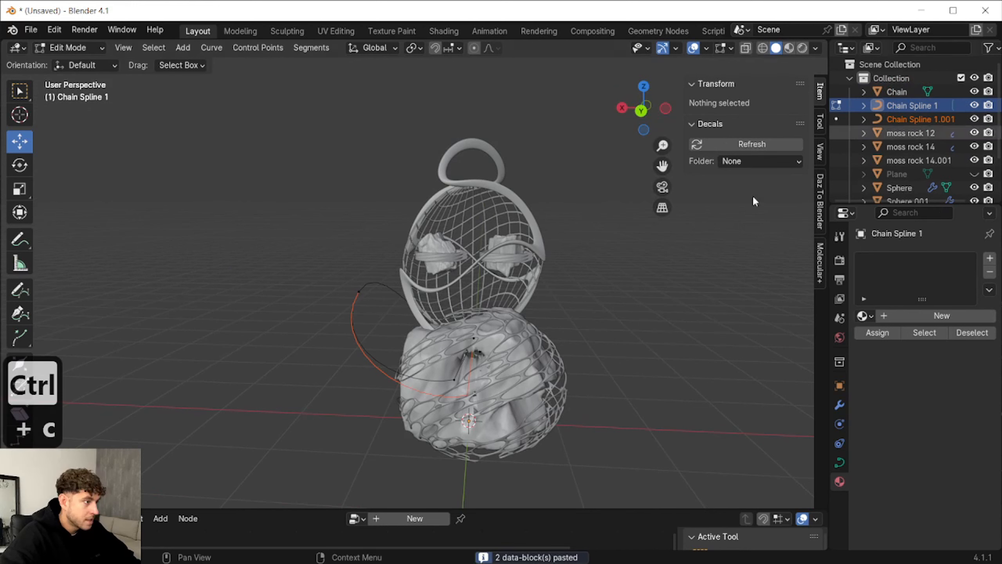
key(ctrl+KP_1)
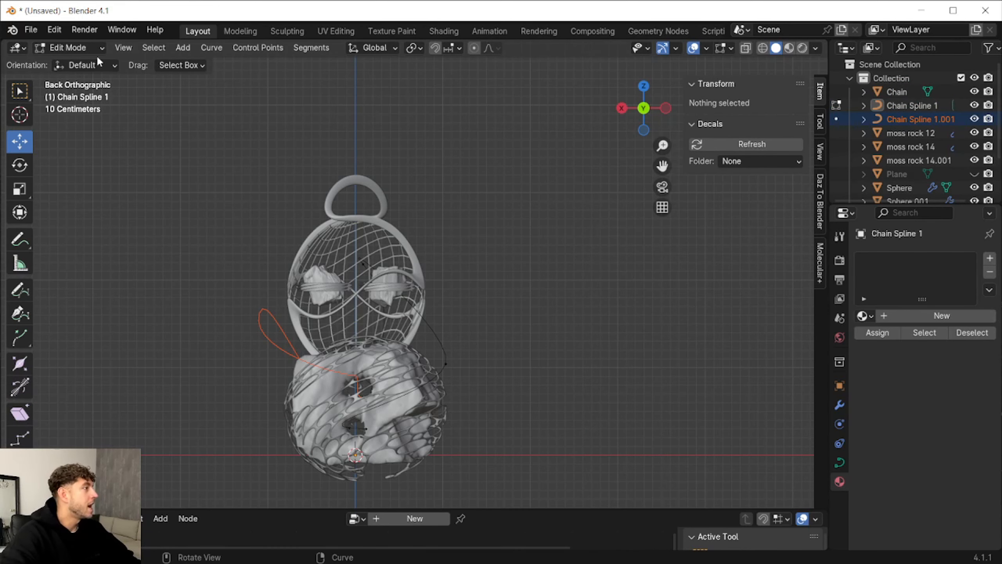
click(85, 46)
click(84, 65)
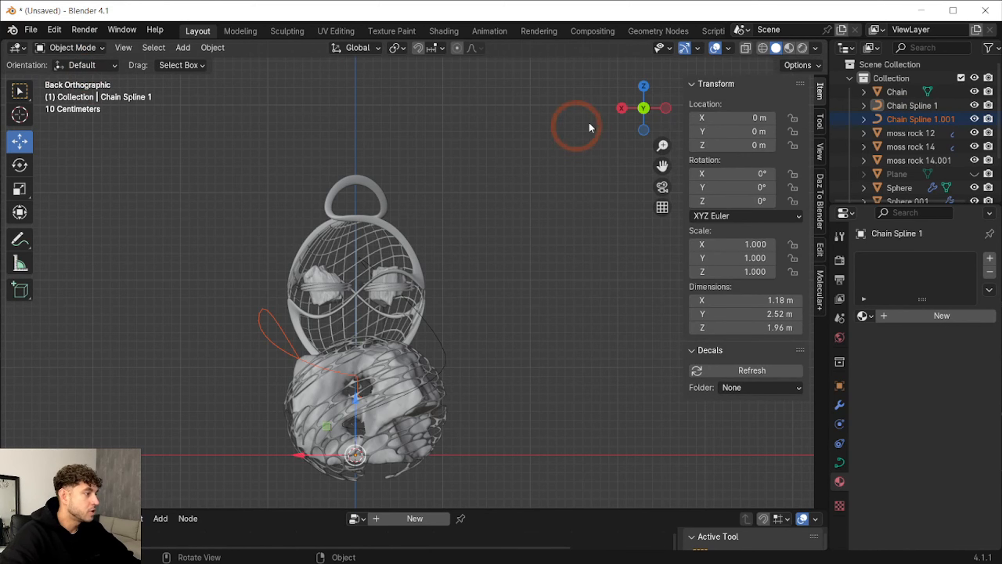
Select the Chain object and open its modifier settings.
drag(663, 166, 718, 99)
click(894, 91)
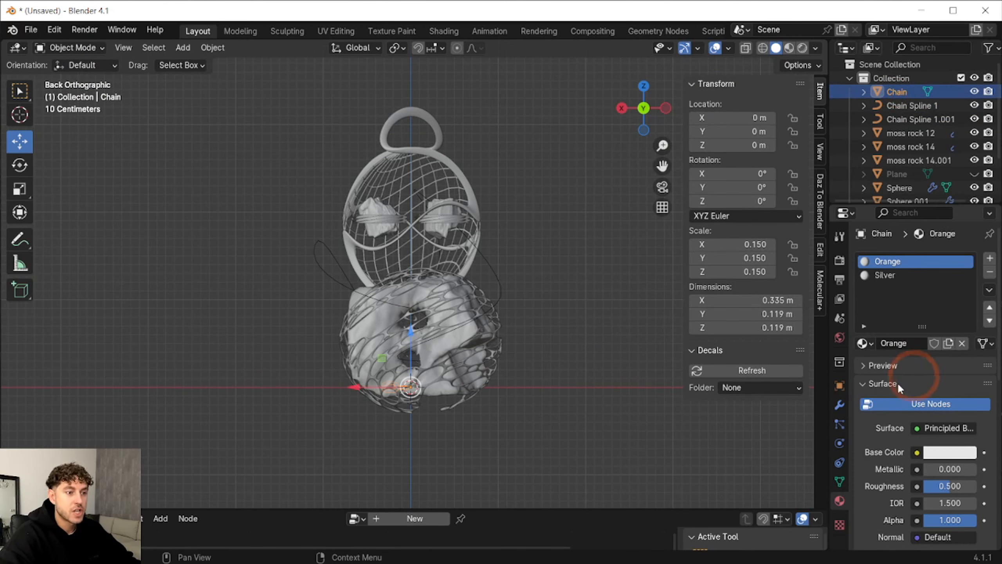
click(840, 405)
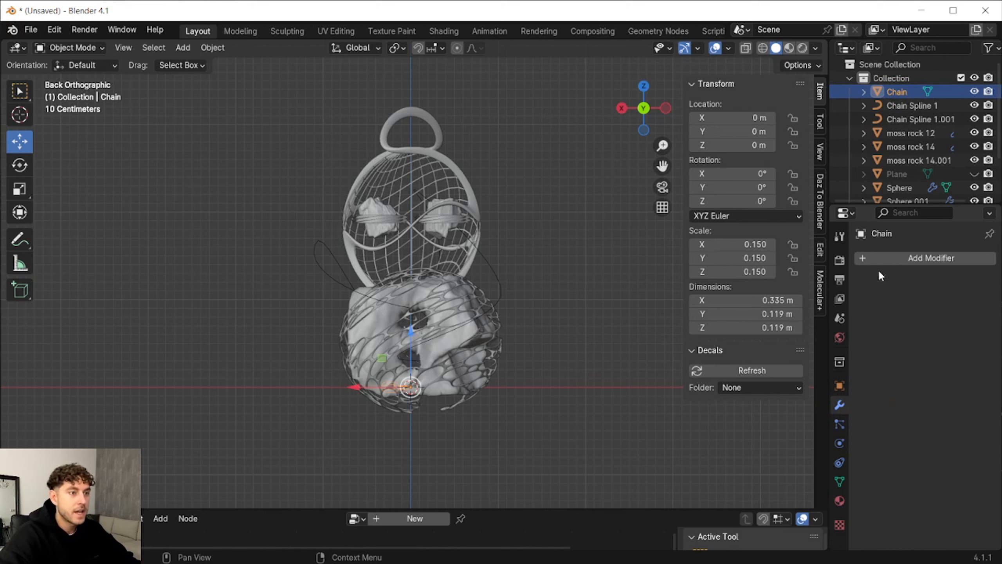
Add an Array modifier to the Chain object.
click(891, 258)
mouse_move(893, 258)
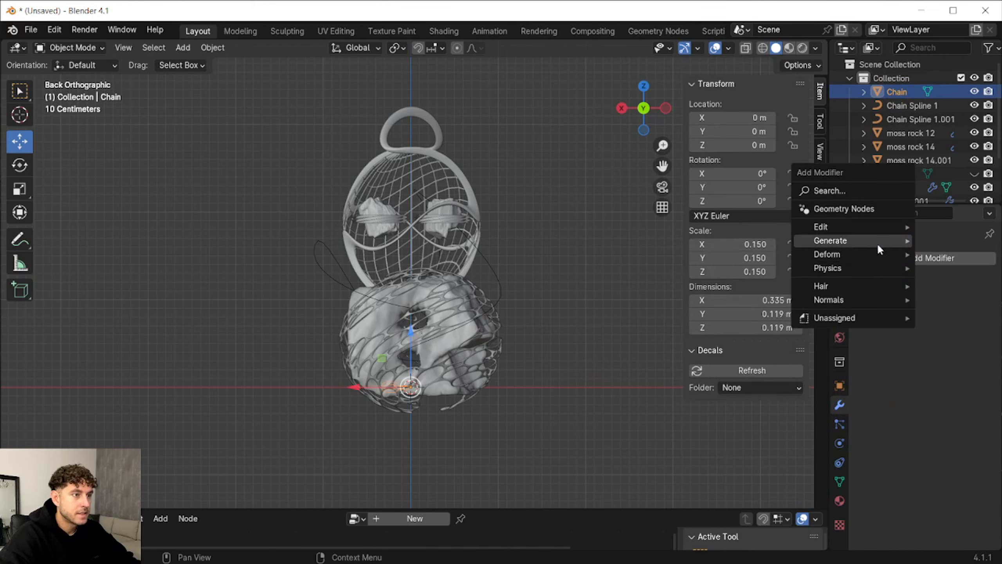
mouse_move(807, 243)
click(775, 243)
Add a Curve modifier to the chain and use Chain Spline 1 as its curve object.
click(882, 260)
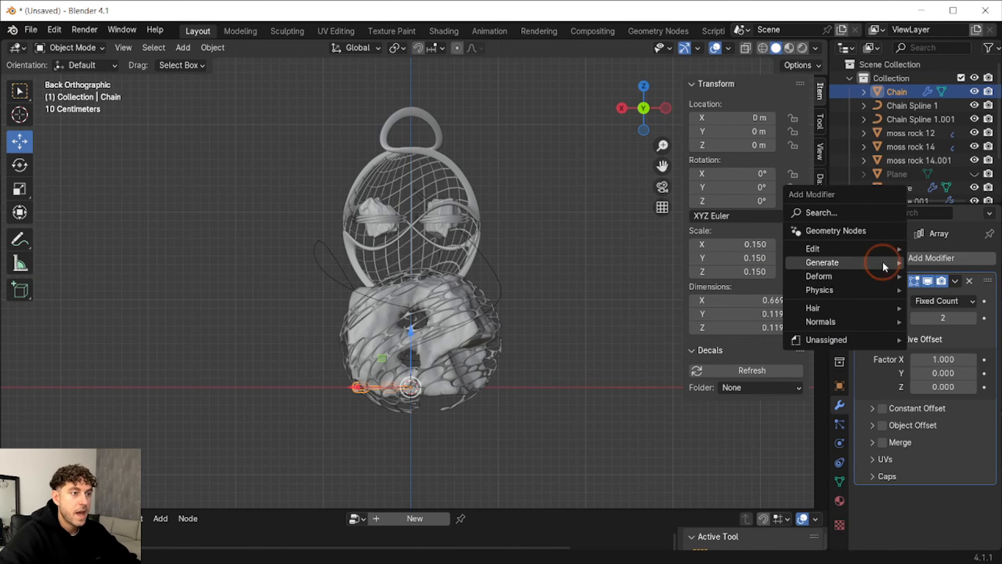
mouse_move(883, 261)
mouse_move(865, 275)
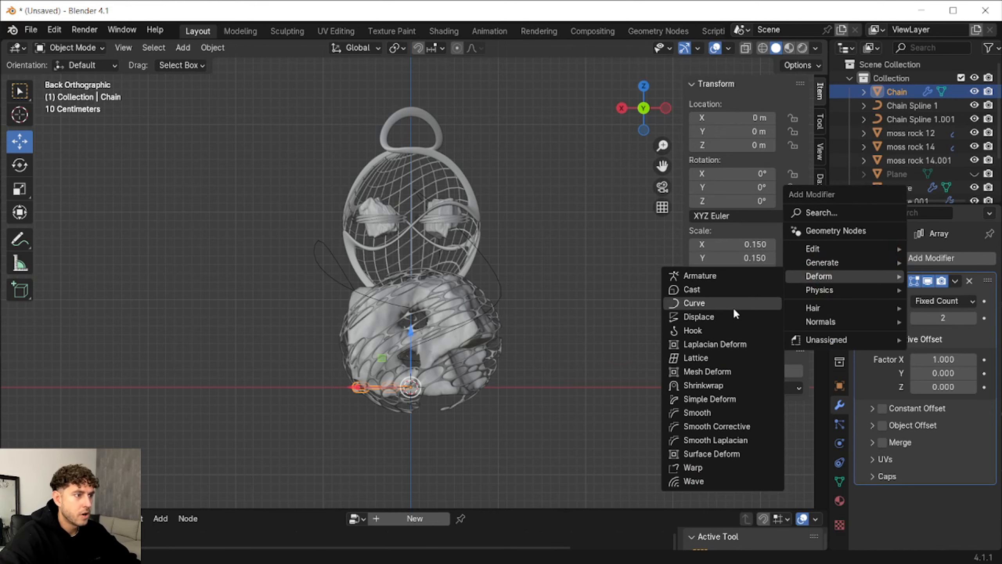
click(733, 307)
scroll(958, 434, down, 1)
click(969, 503)
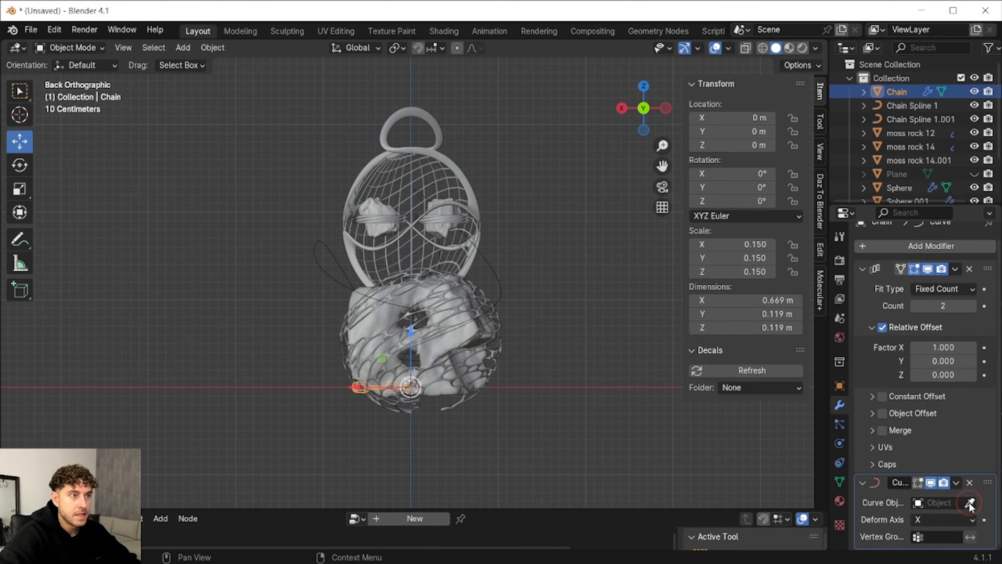
click(907, 106)
Set the Curve modifier's deform axis to Z and the Array count to 44.
click(930, 518)
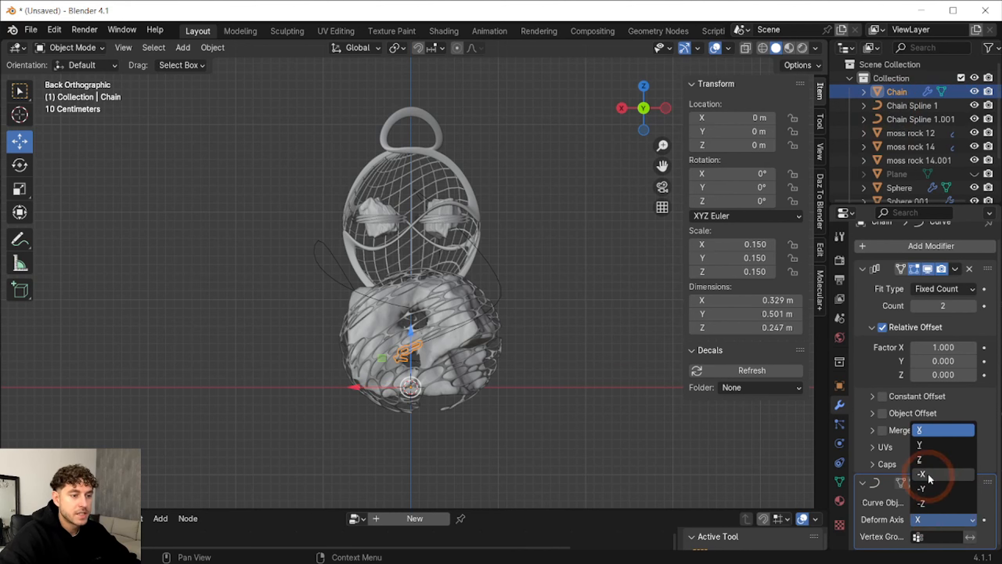
click(928, 455)
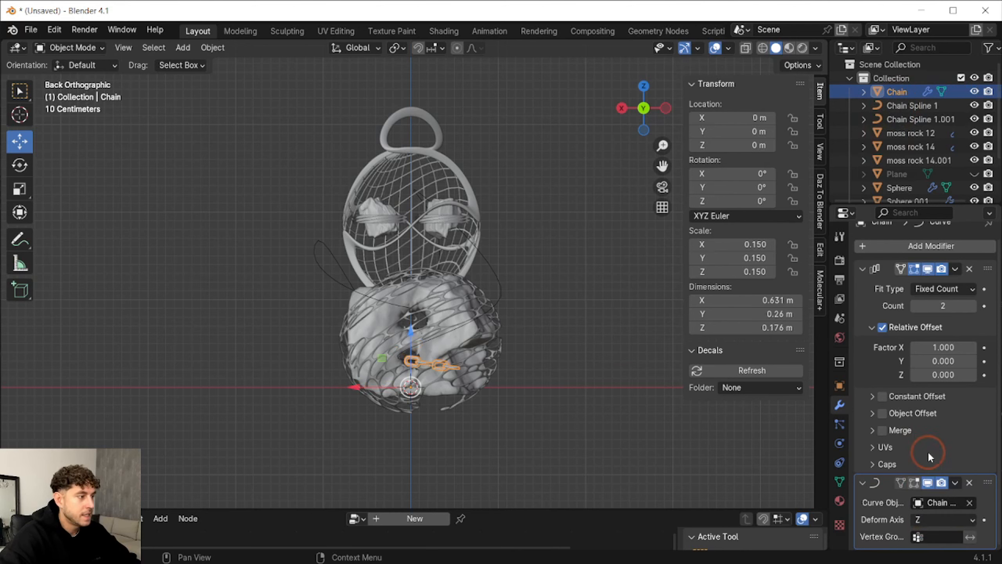
click(944, 307)
text(44)
key(Return)
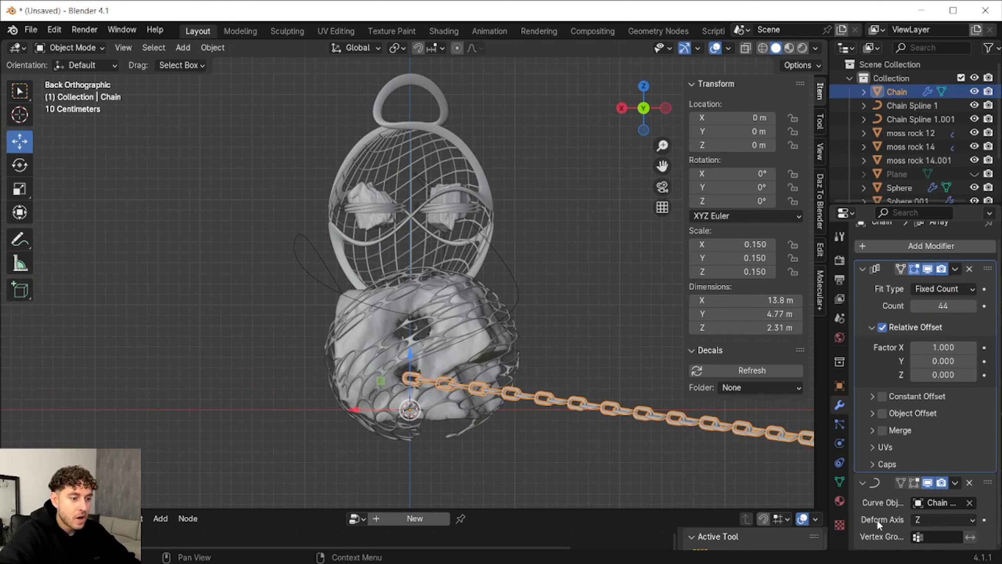
Set the chain's Curve modifier deform axis to X.
click(933, 517)
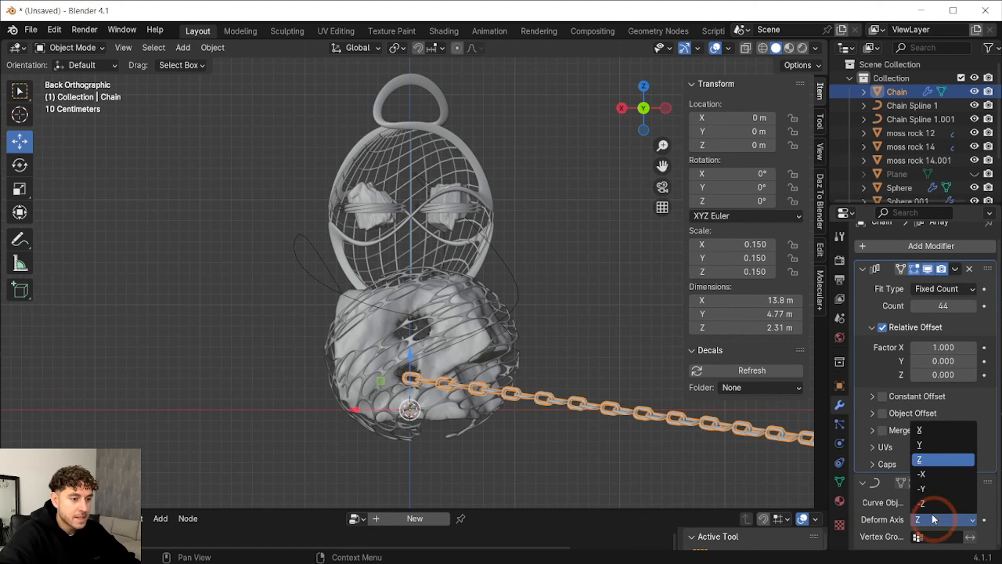
click(927, 428)
key(ctrl+z)
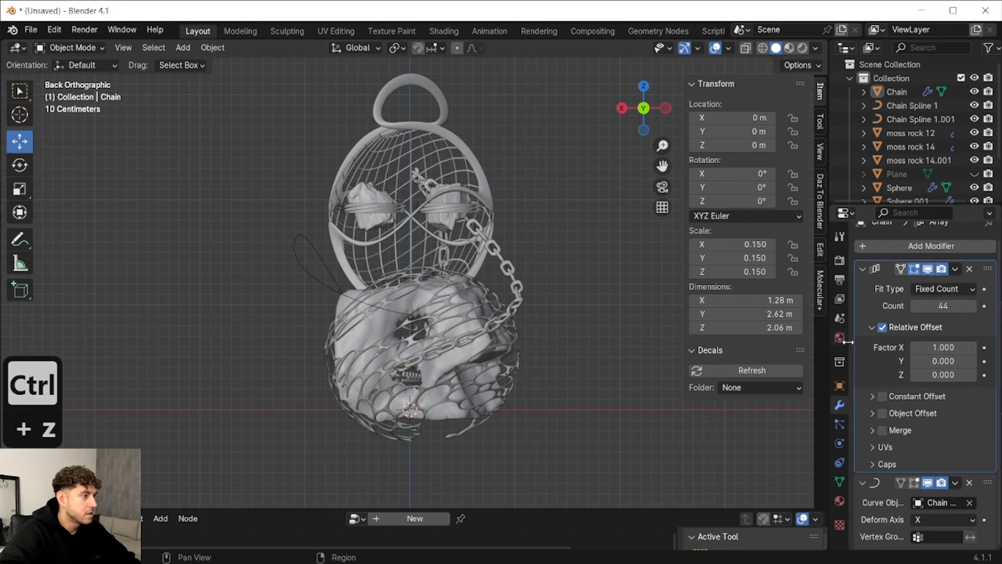
Set the Array's relative offset factor X to 0.8 and its count to 29 for the chain.
click(951, 348)
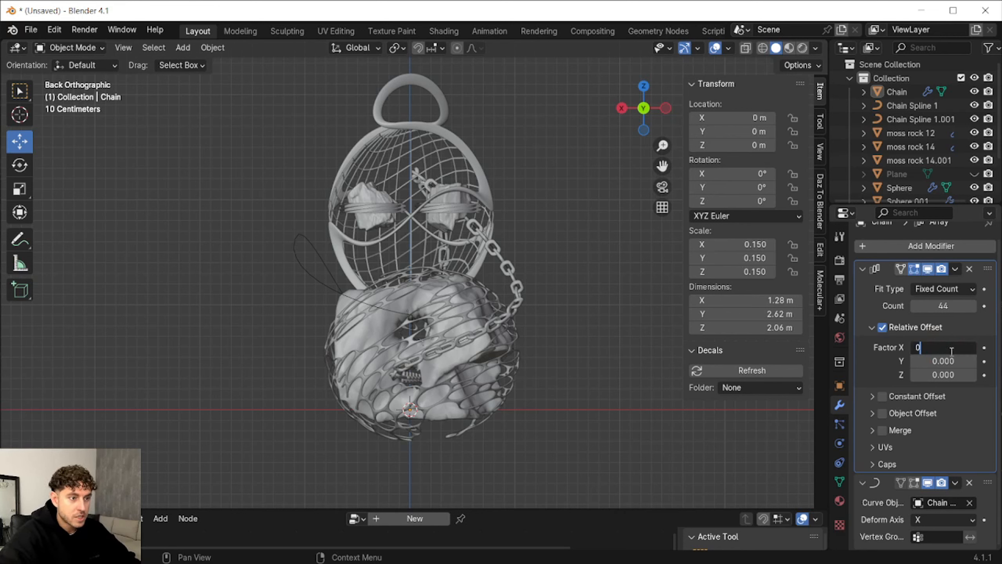
key(Return)
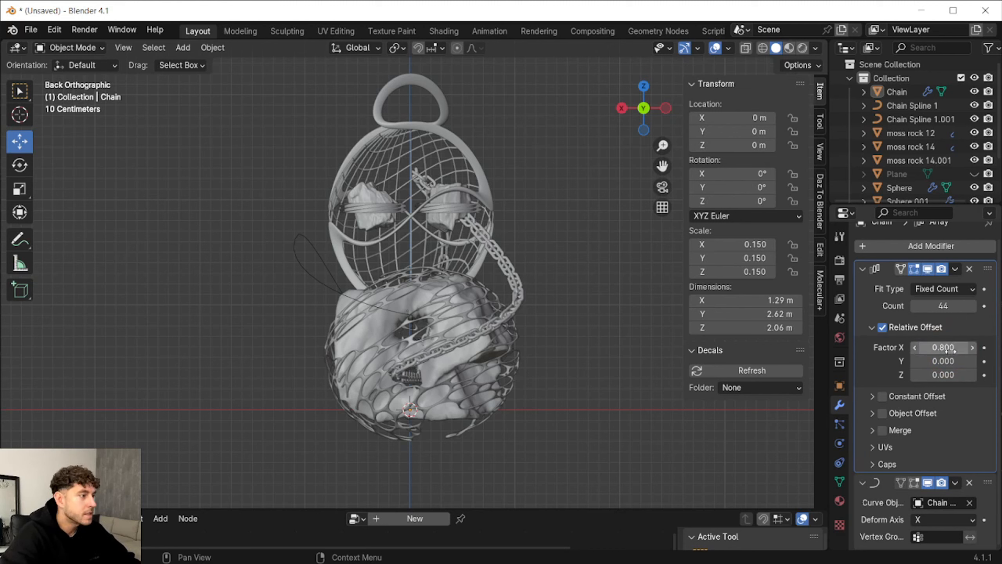
click(915, 306)
drag(915, 306, 925, 306)
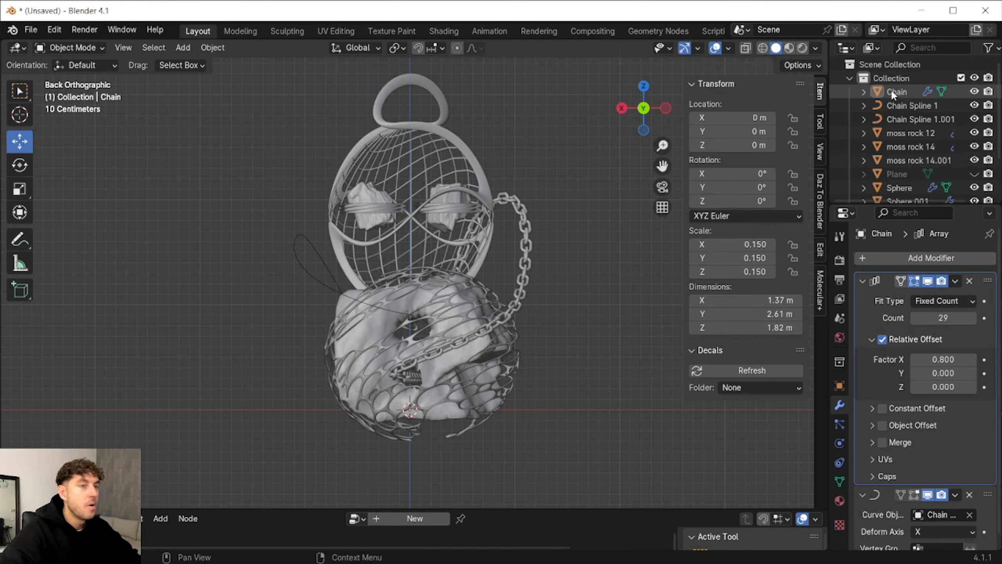
Duplicate the chain by copy and paste, and delete the extra spline pasted with it.
click(891, 92)
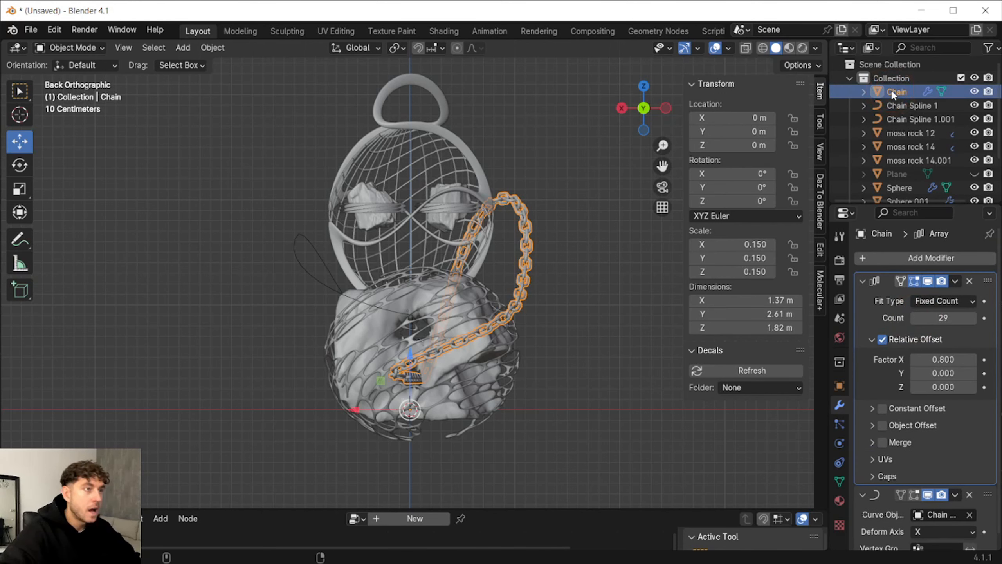
key(ctrl+c)
key(ctrl+v)
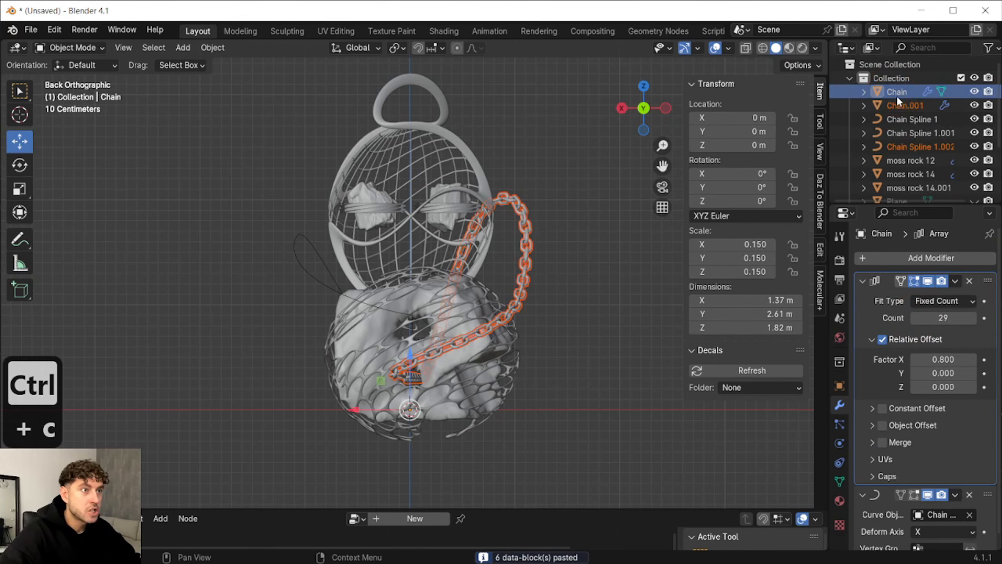
click(914, 146)
key(x)
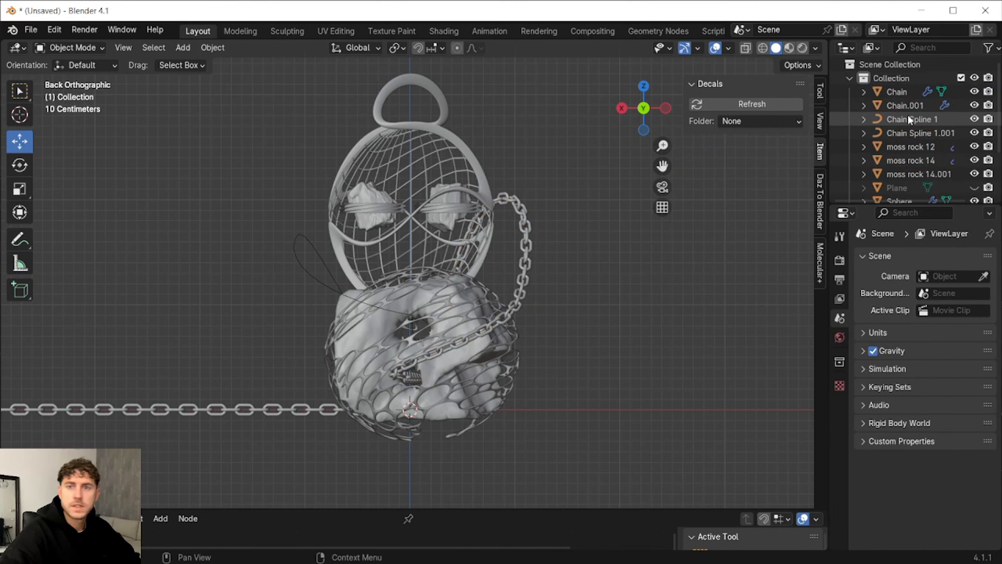
Set the Curve modifier of Chain.001 to follow Chain Spline 1.001, keeping an Array count of 29.
click(898, 92)
click(905, 106)
scroll(876, 459, down, 1)
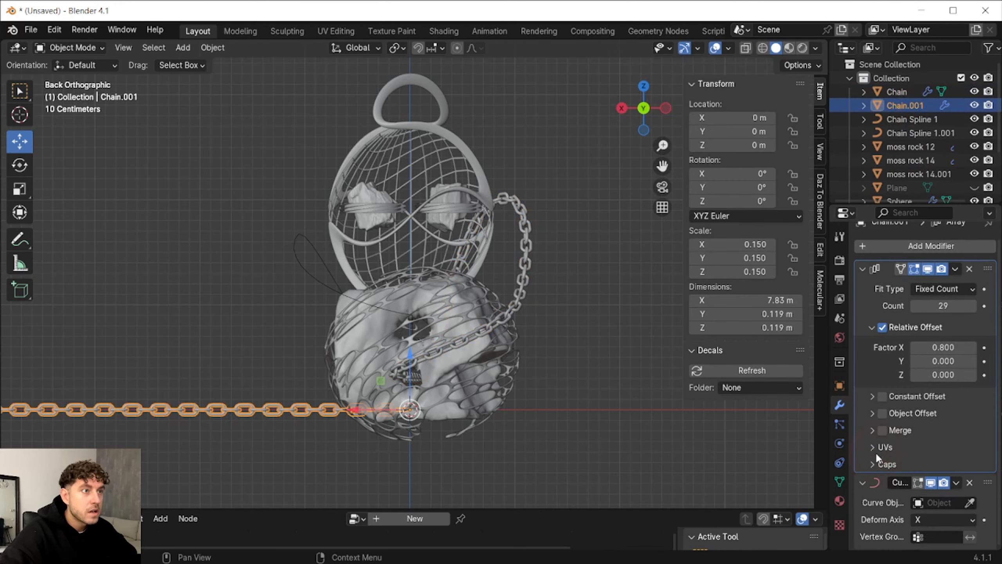
click(970, 502)
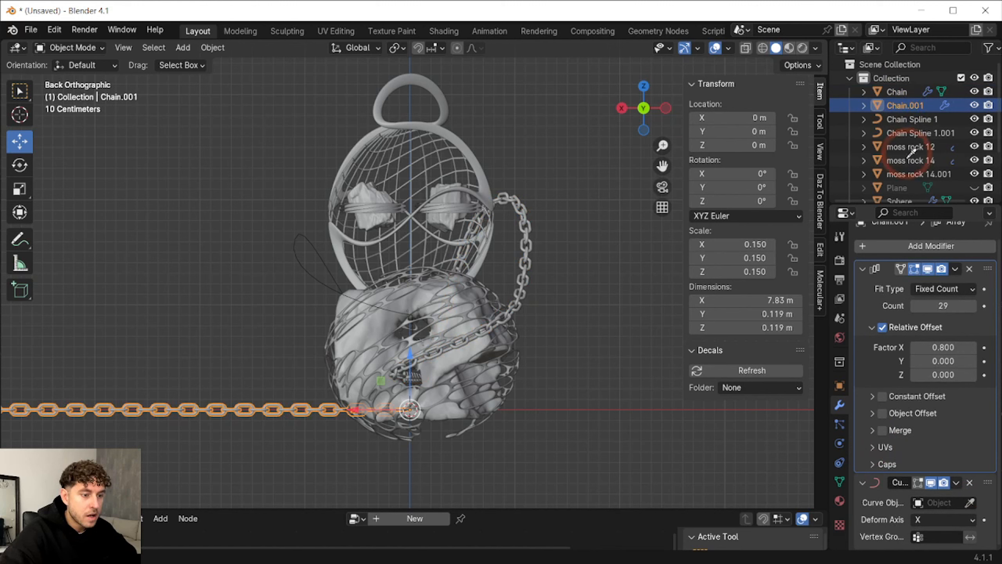
click(908, 117)
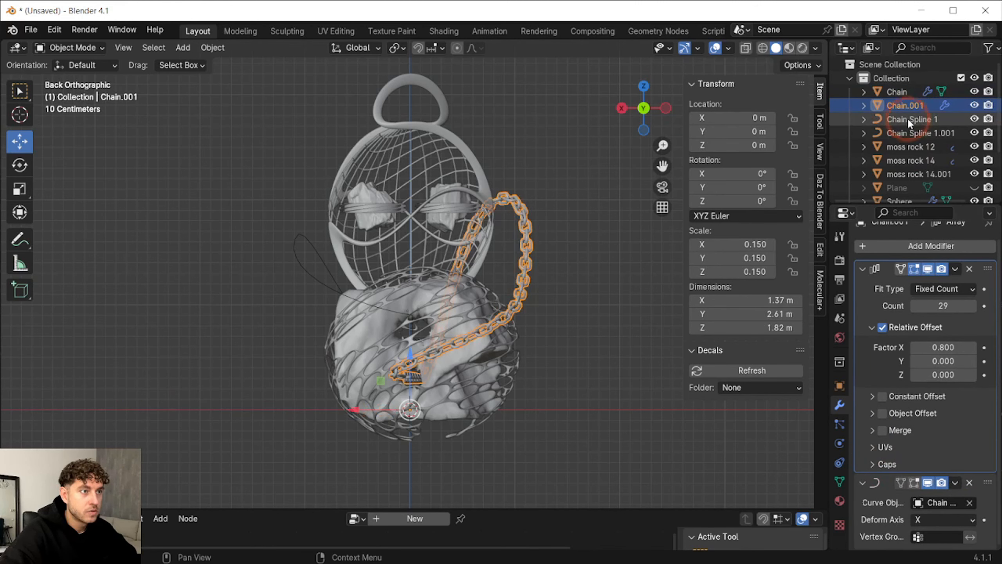
scroll(410, 207, up, 1)
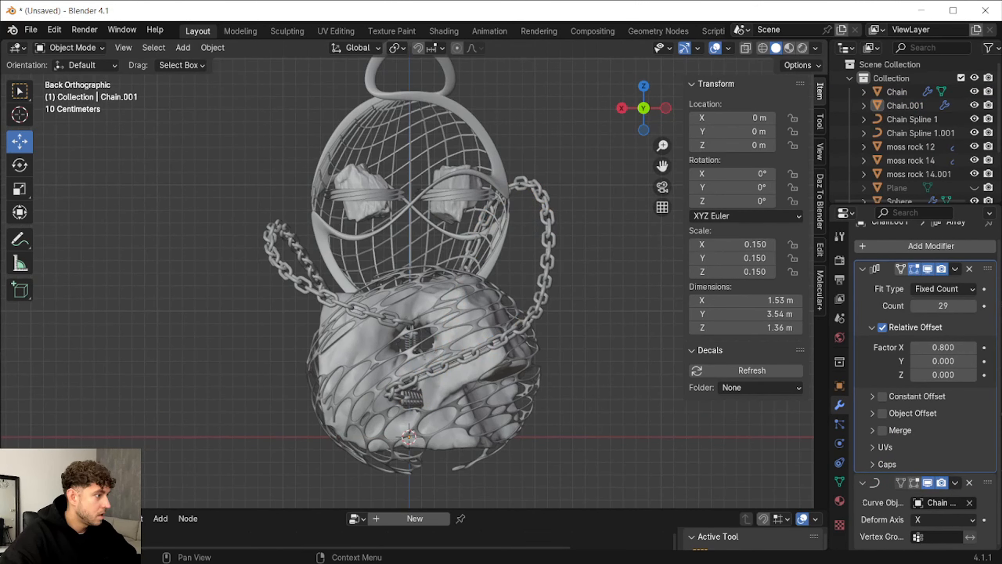
click(914, 306)
click(972, 306)
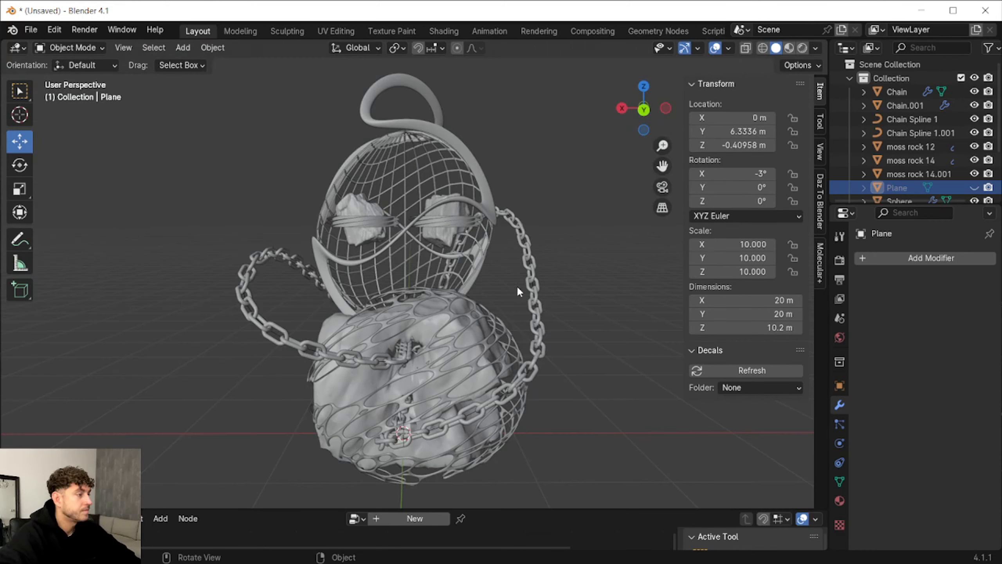
Duplicate Chain.001 by copy and paste, and delete the pasted Chain Spline 1.002.
click(906, 106)
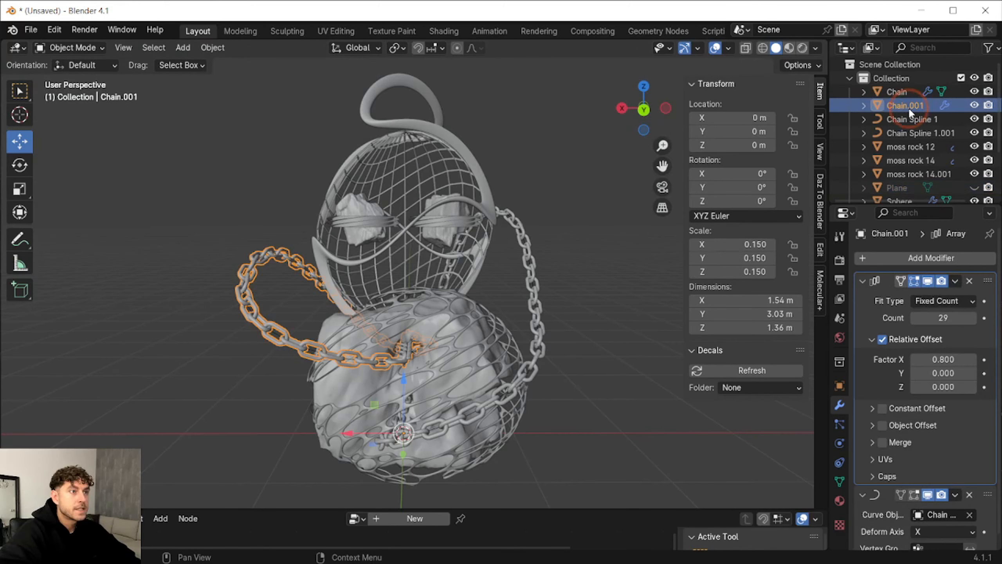
key(ctrl+c)
key(ctrl+v)
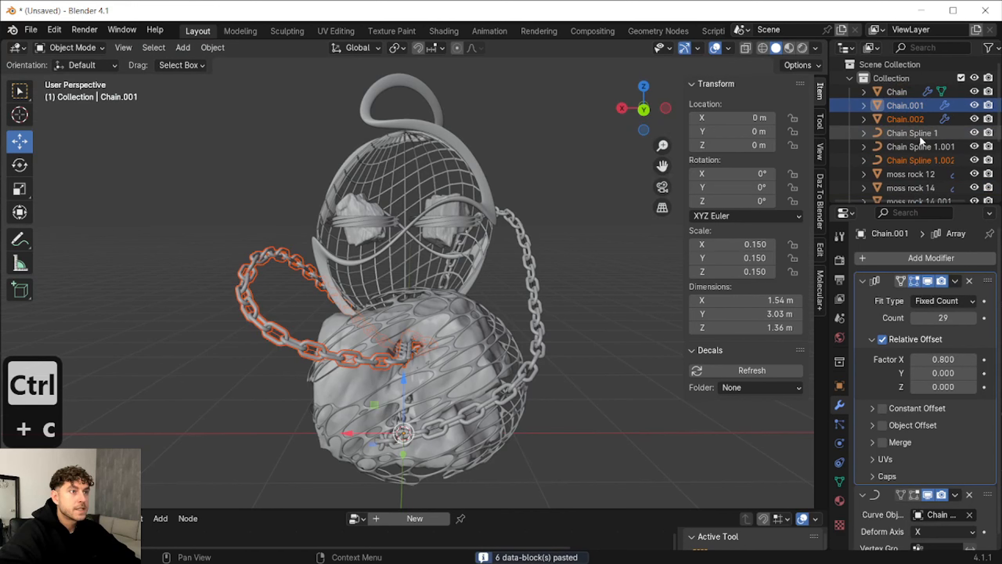
click(918, 159)
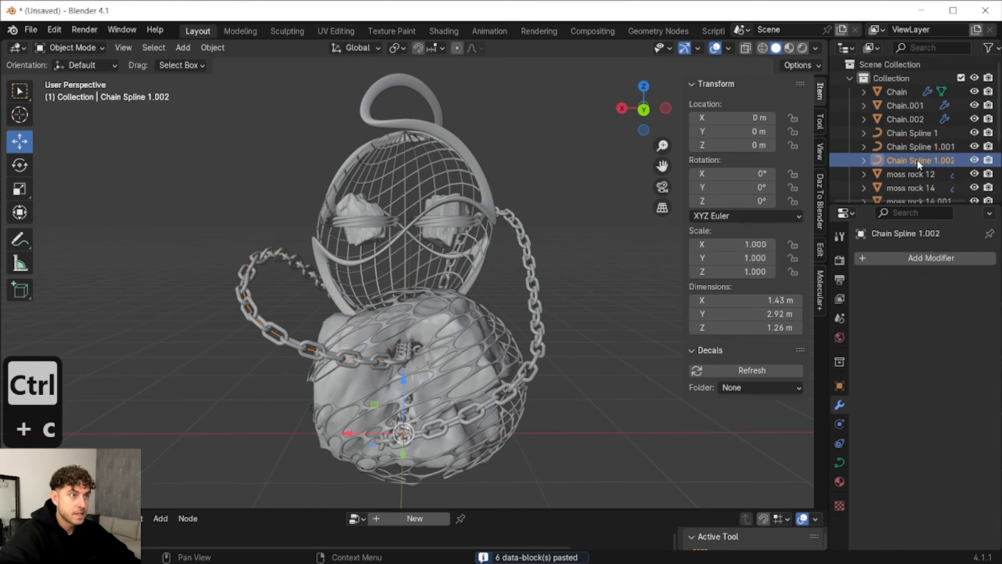
key(Delete)
Add a Bézier circle and raise it about 2.37 m along Z to the upper part of the head.
click(907, 119)
click(183, 48)
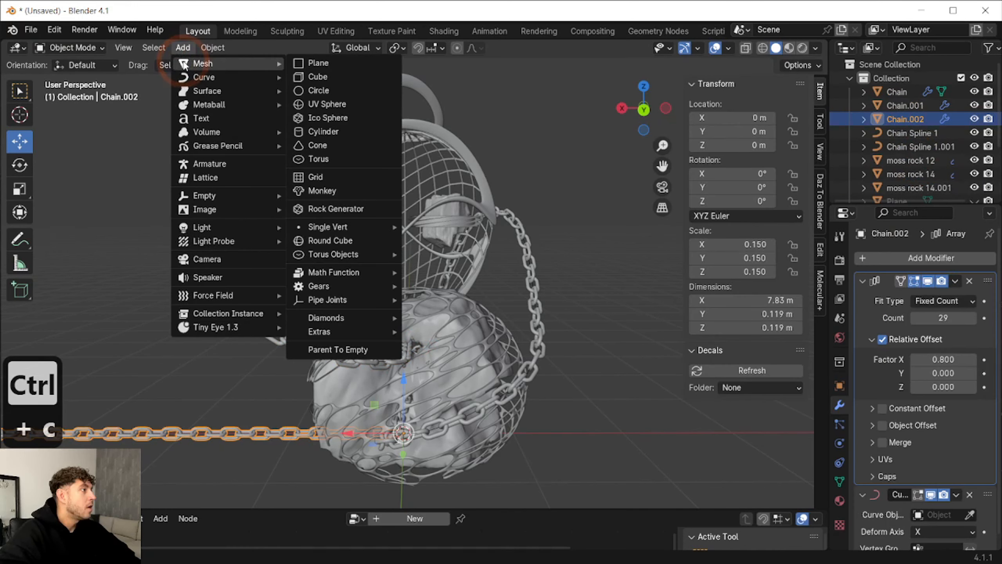
mouse_move(206, 79)
click(325, 90)
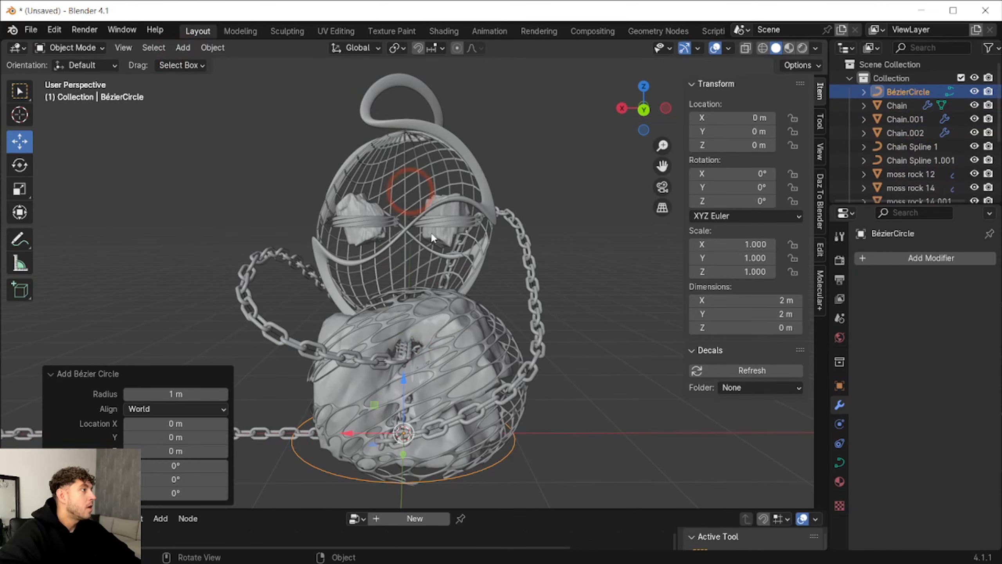
key(g)
key(z)
click(469, 105)
Set the Curve modifier of Chain.002 to follow the Bézier circle.
click(905, 133)
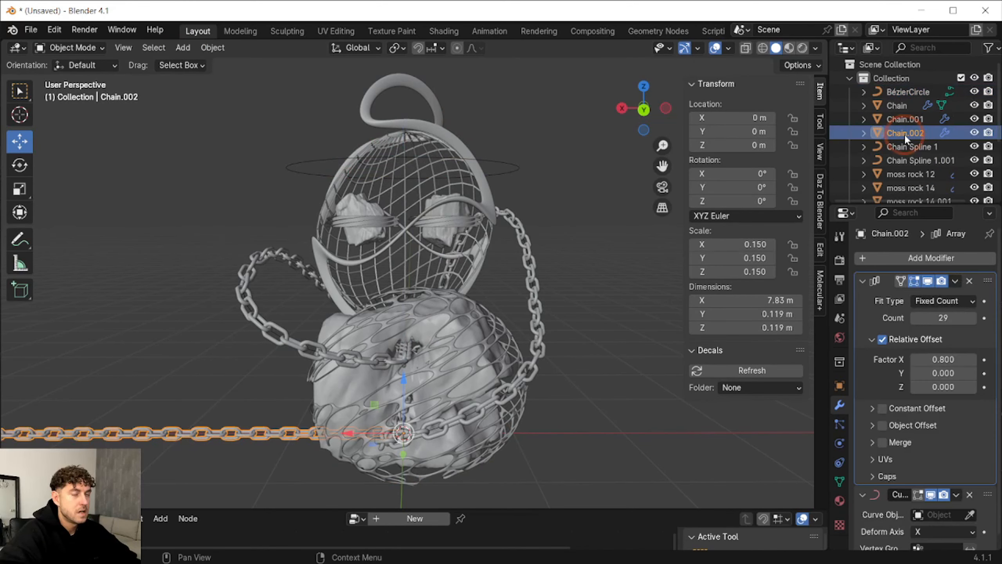
click(969, 502)
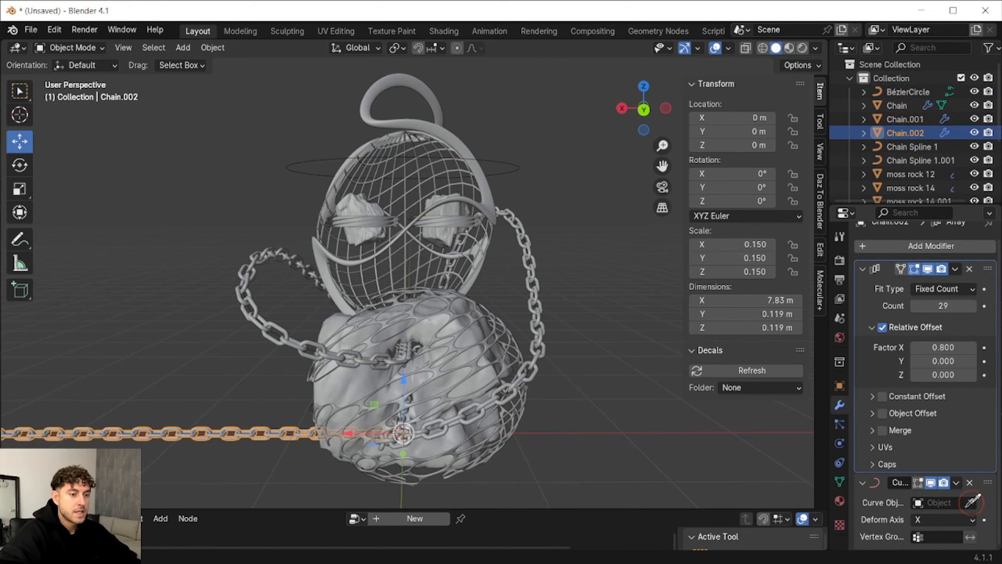
click(910, 92)
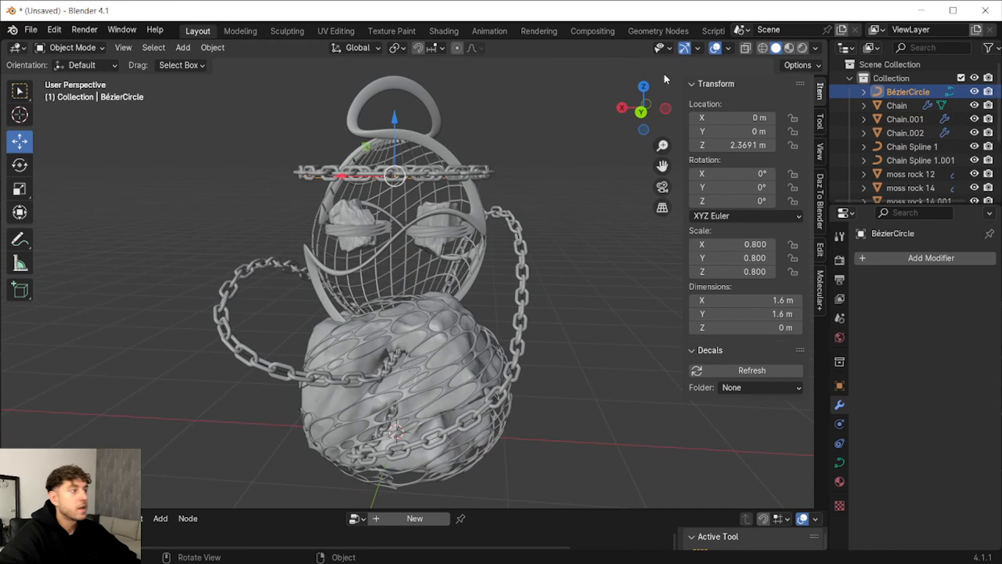
click(641, 112)
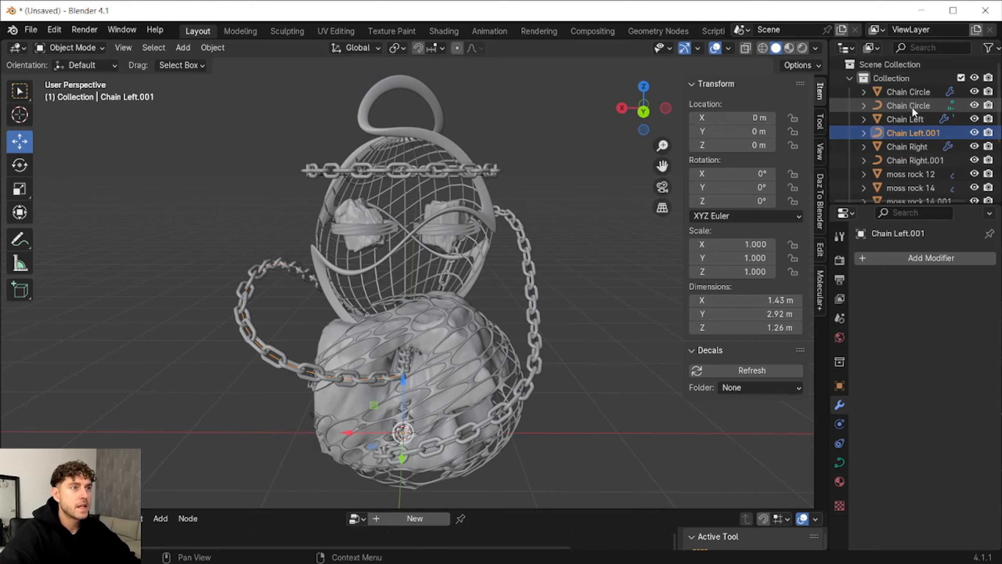
Rotate the circular chain and its Bézier circle together by about 10° around the Y axis.
click(912, 106)
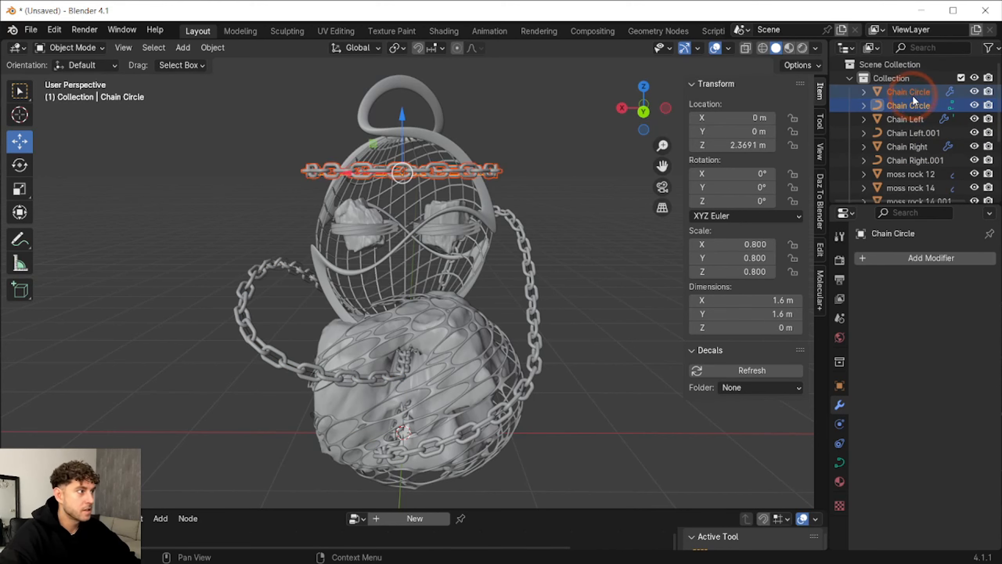
ctrl+click(919, 93)
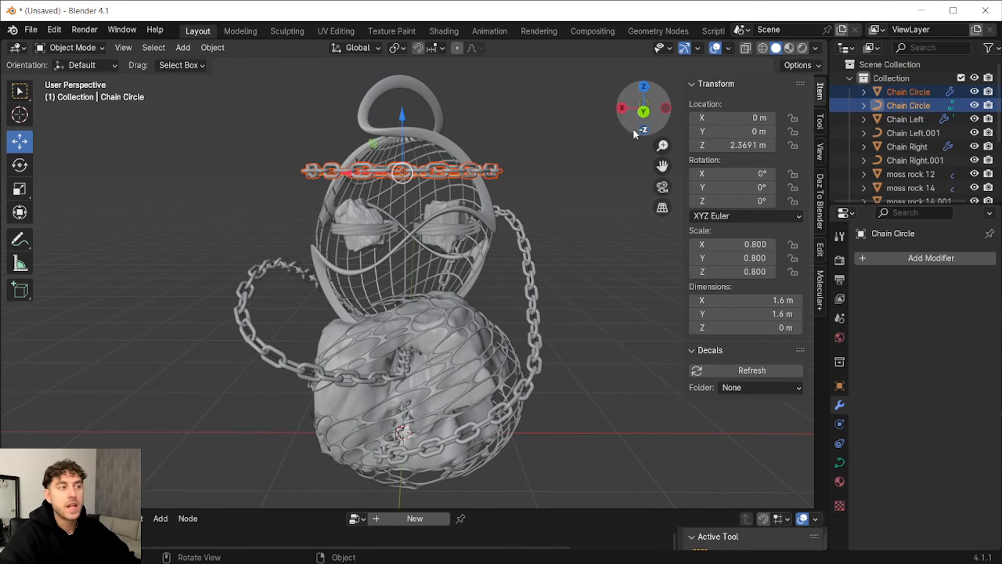
click(19, 165)
drag(447, 156, 556, 186)
click(556, 185)
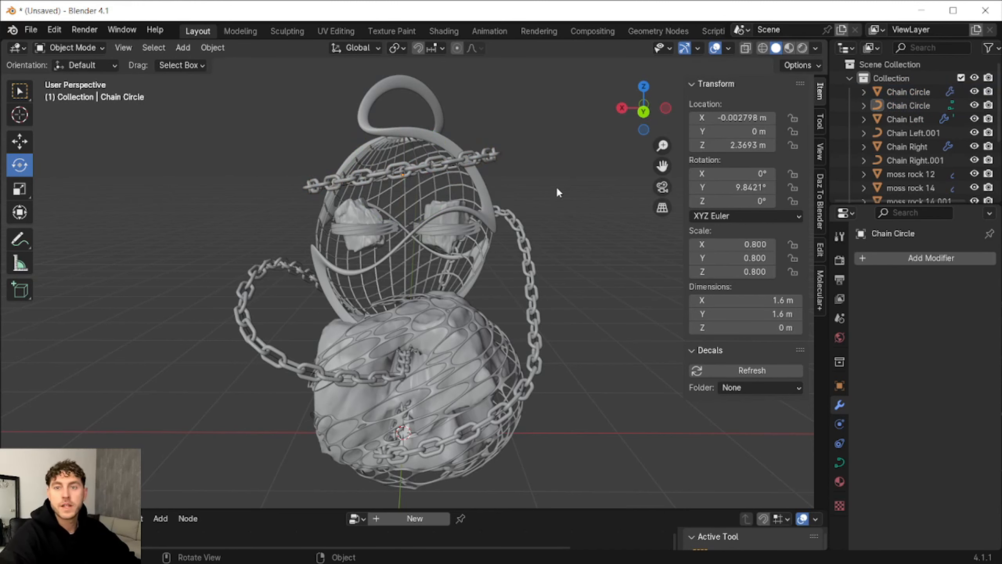
Unhide the Plane object in the viewport.
scroll(976, 163, down, 3)
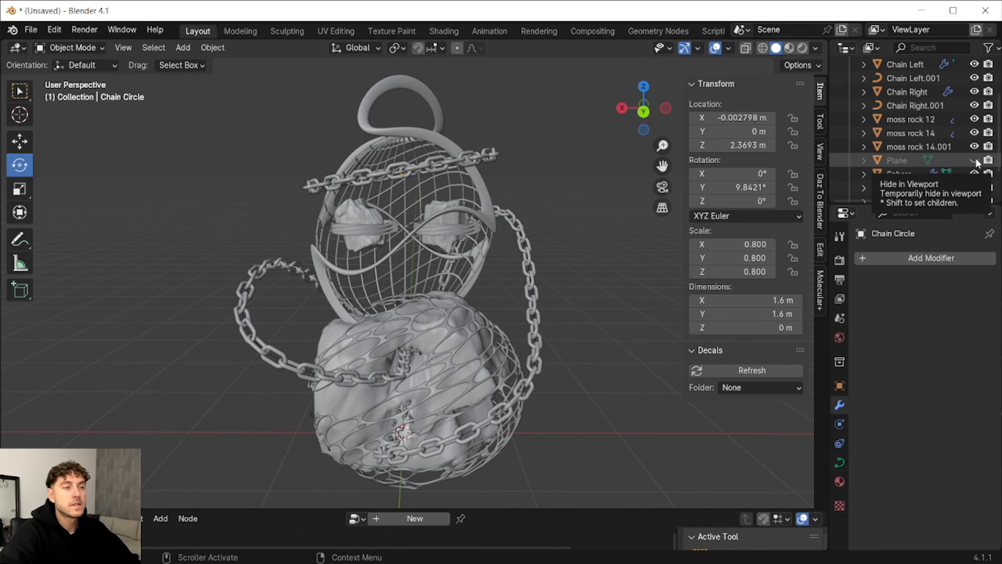
click(974, 161)
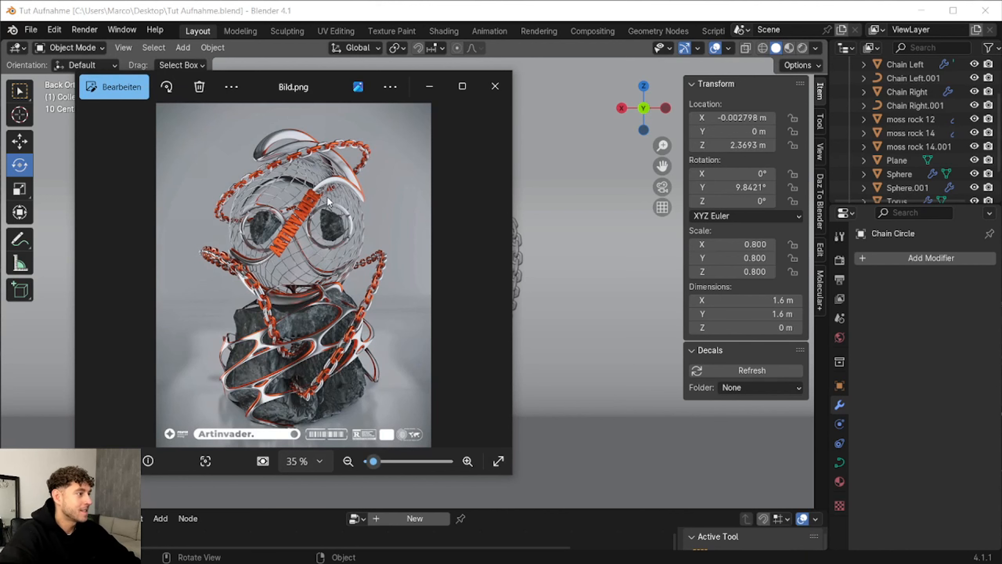
Add a text object to the scene and set its X rotation to 90°.
click(430, 86)
click(183, 48)
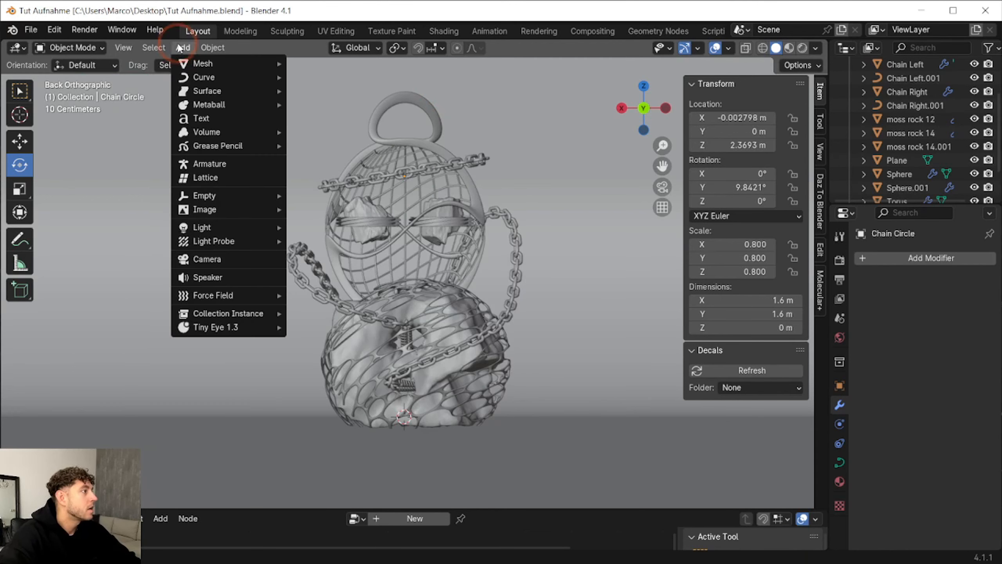
click(217, 118)
click(757, 175)
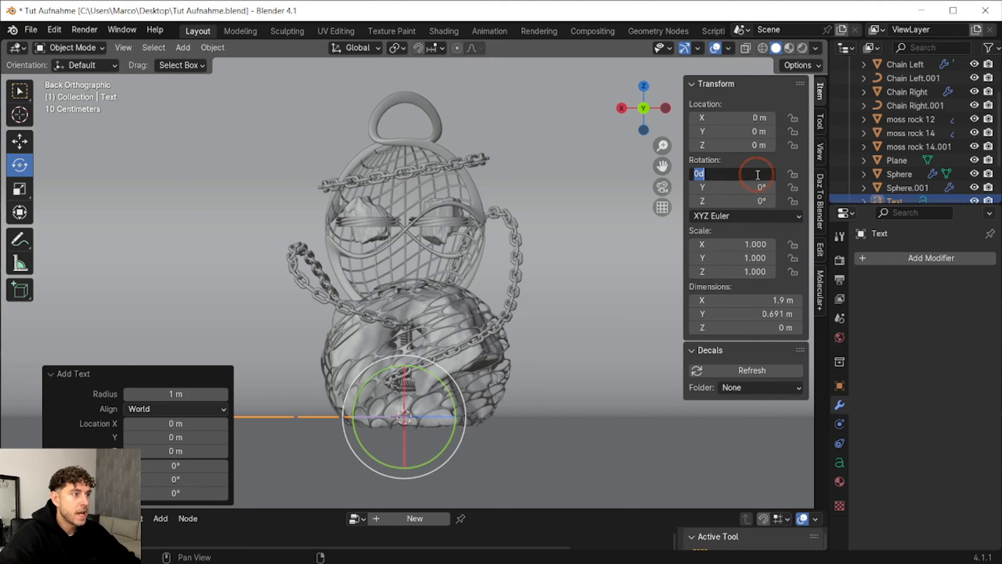
text(90)
key(Return)
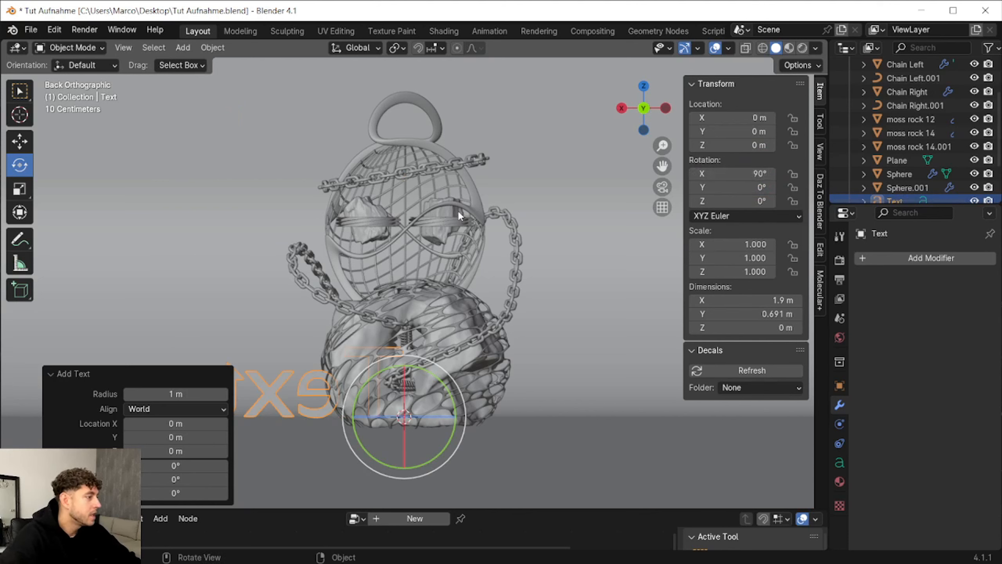
Set the text object's Z rotation to 180° so it reads correctly from the back view.
drag(727, 202, 836, 202)
click(727, 203)
text(18)
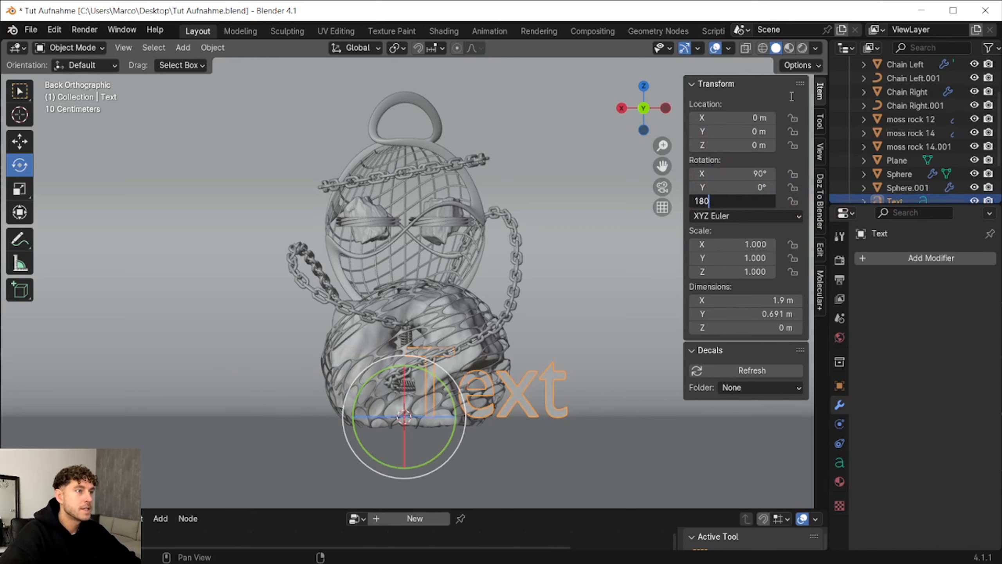
text(0)
key(Return)
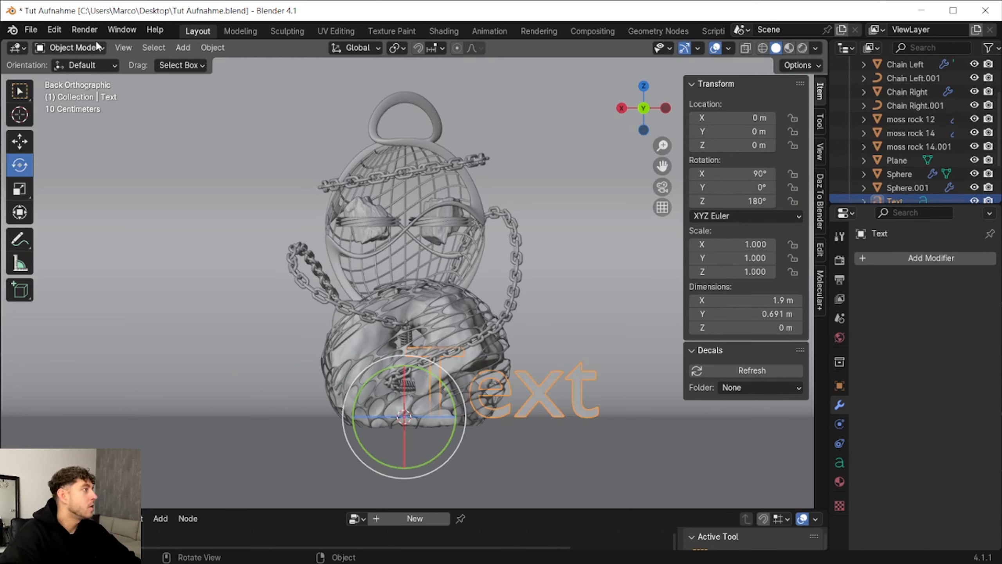
Replace the default text content with ARTINVADER and return to Object Mode.
click(96, 45)
click(94, 75)
key(BackSpace)
key(BackSpace)
key(BackSpace)
key(BackSpace)
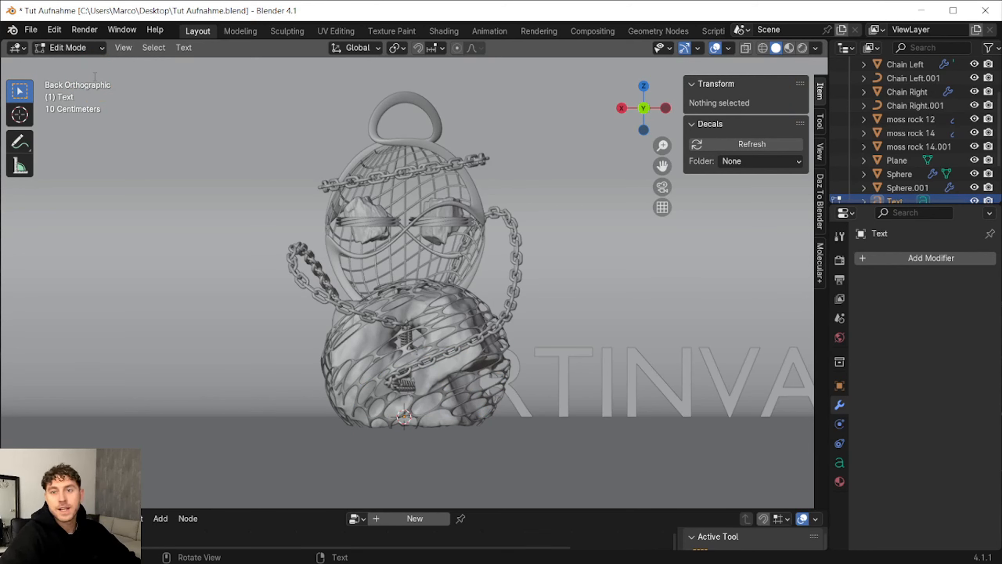
click(79, 47)
click(92, 60)
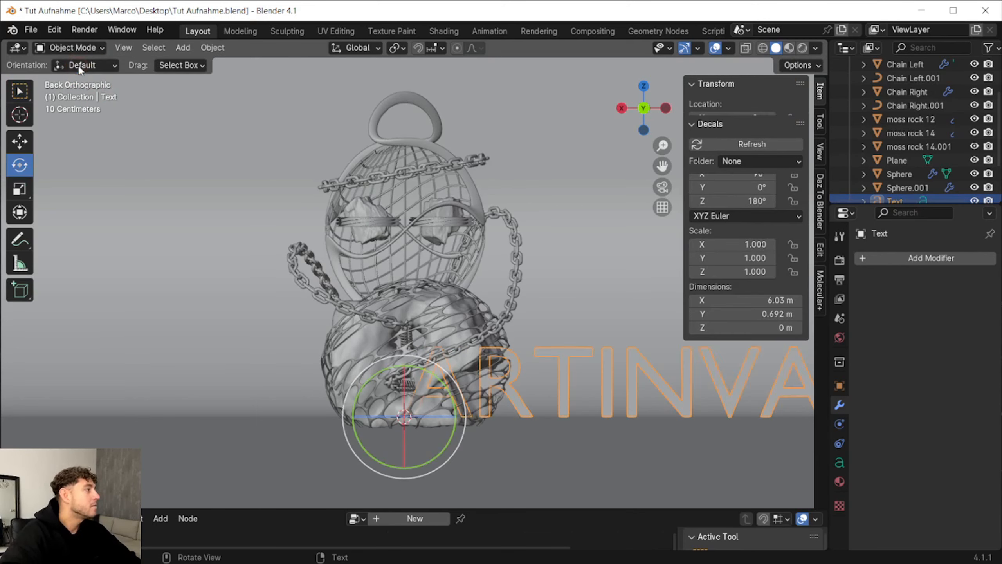
Load Agency FB Bold from the Windows fonts folder as the text's regular font.
click(839, 464)
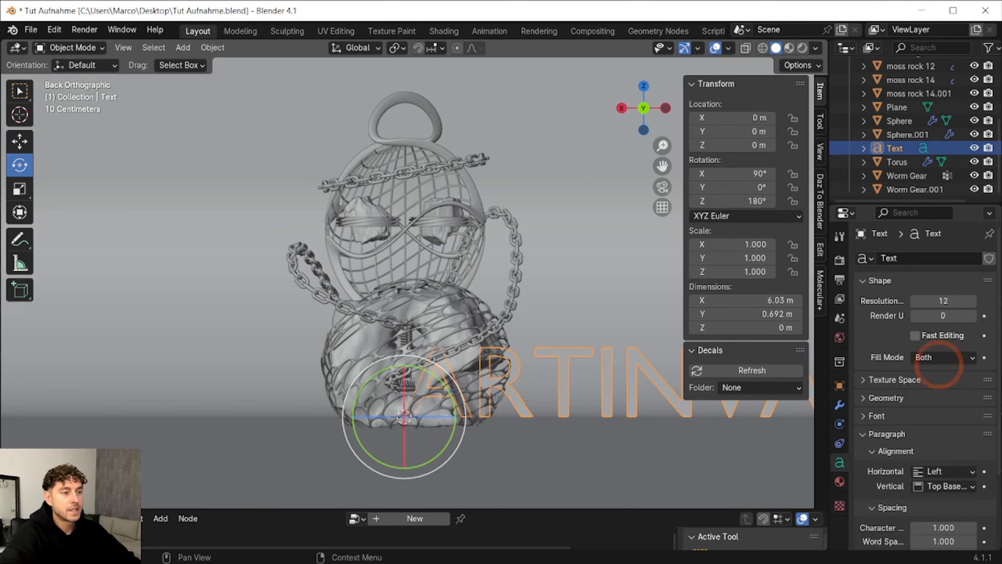
scroll(894, 378, down, 5)
click(877, 323)
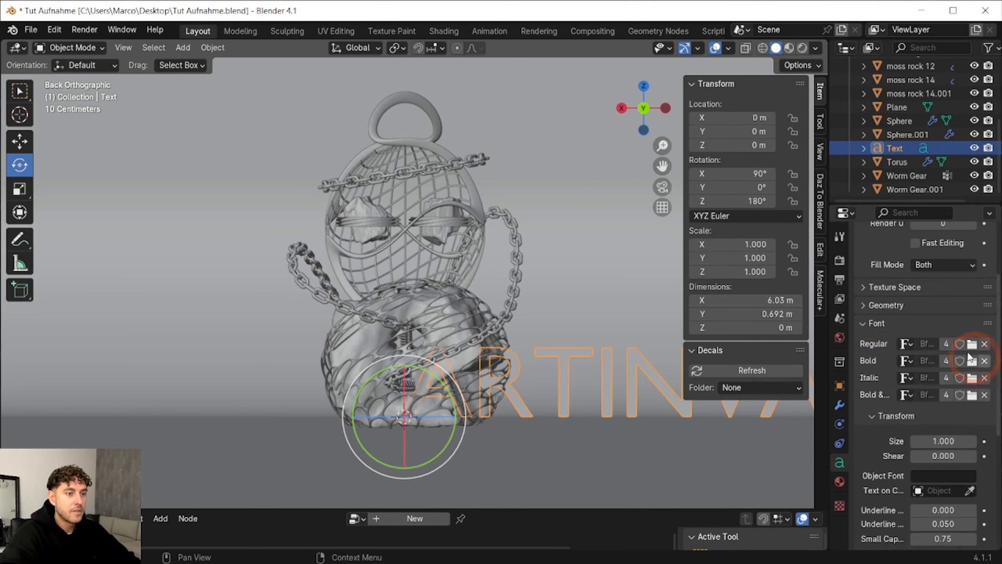
click(972, 344)
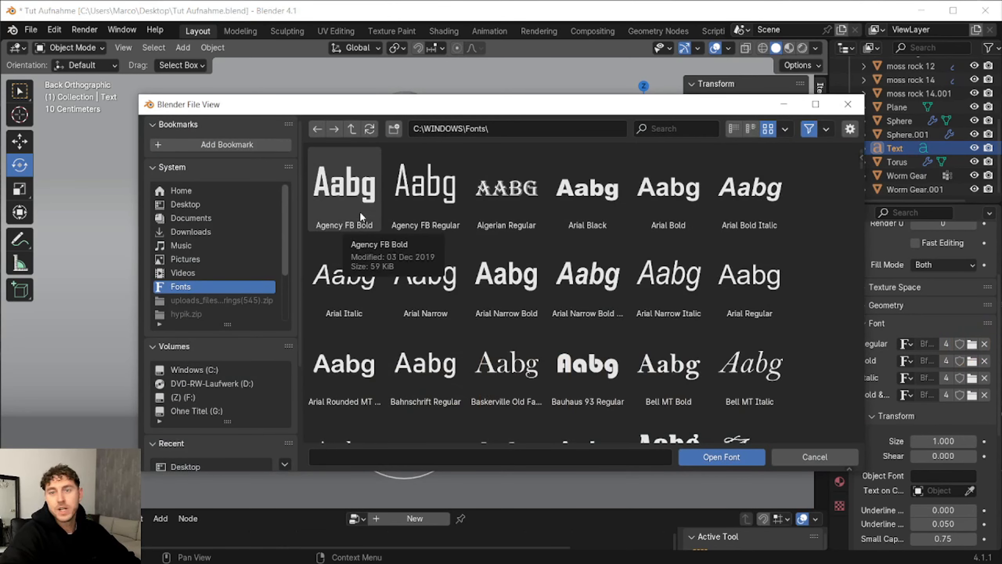
double_click(360, 212)
Extrude the text geometry by 0.1 m.
scroll(919, 356, down, 6)
click(951, 461)
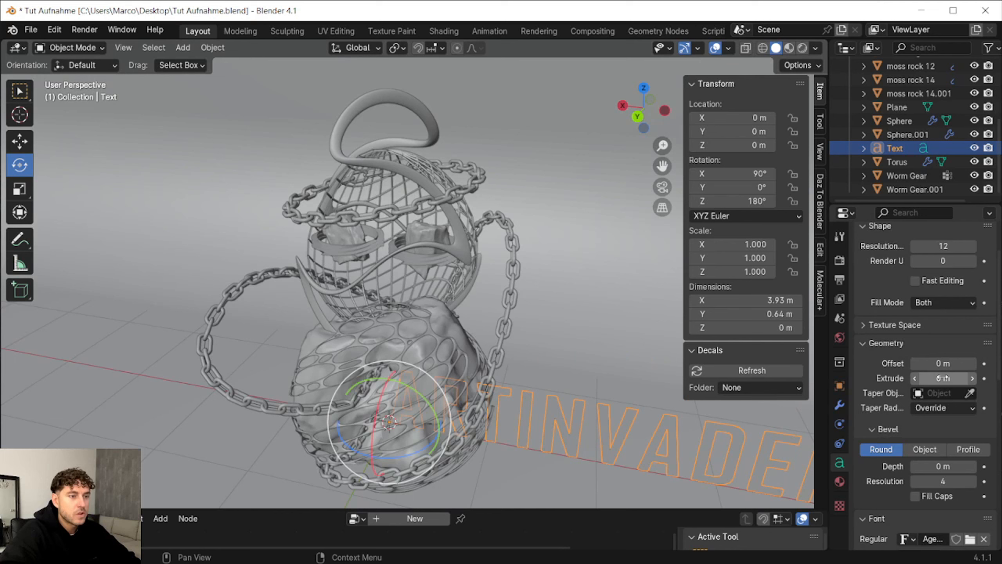
click(943, 378)
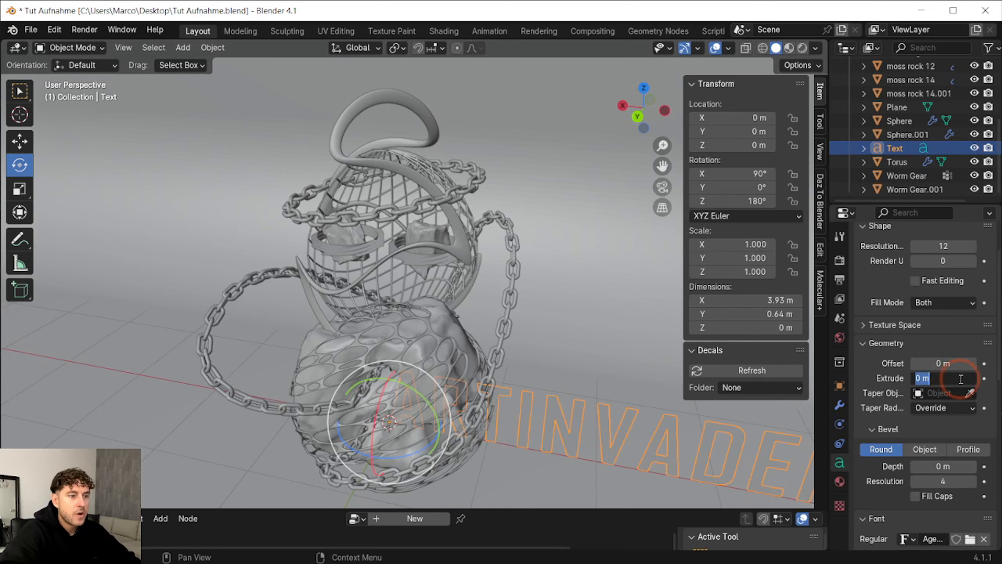
text(0.)
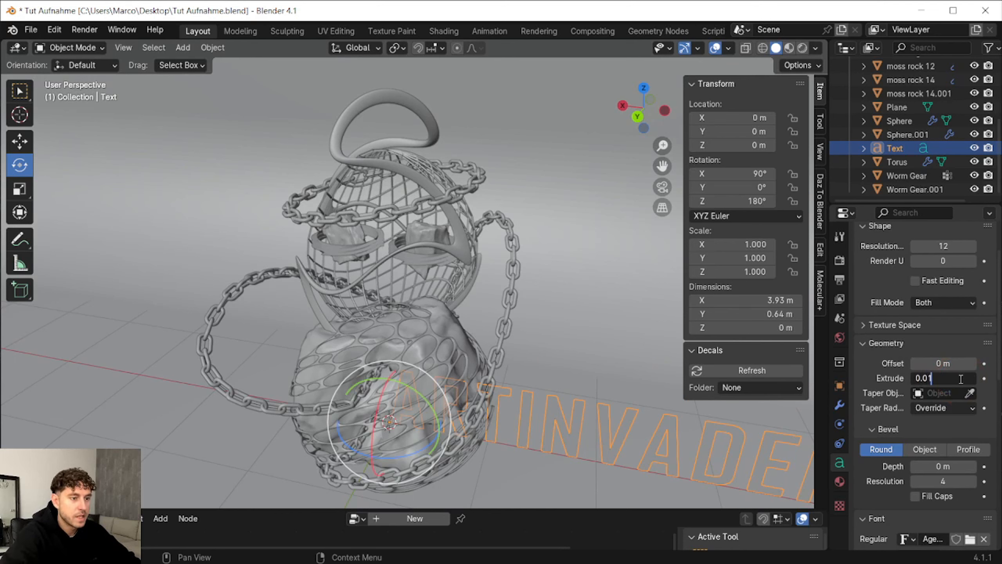
text(1)
key(Return)
Set the text's round bevel depth to 0.01 m.
click(952, 468)
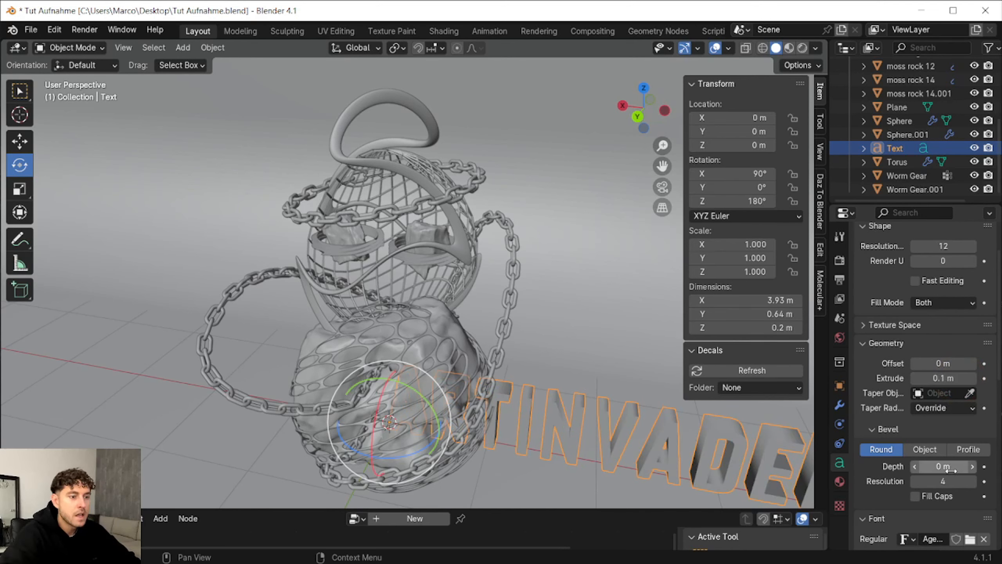
click(933, 466)
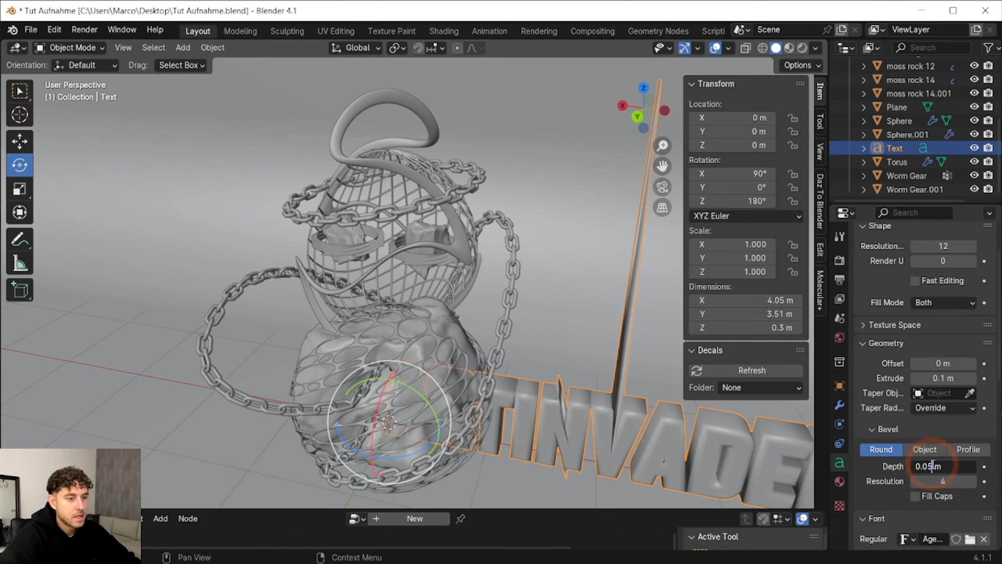
key(BackSpace)
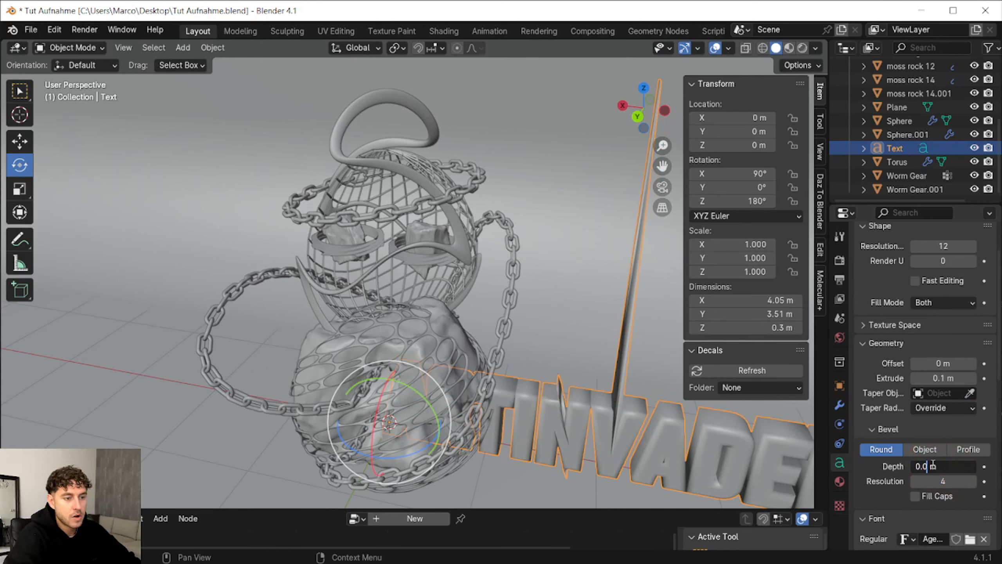
text(1)
key(Return)
Convert the ARTINVADER text object to a mesh.
middle_drag(651, 343, 573, 366)
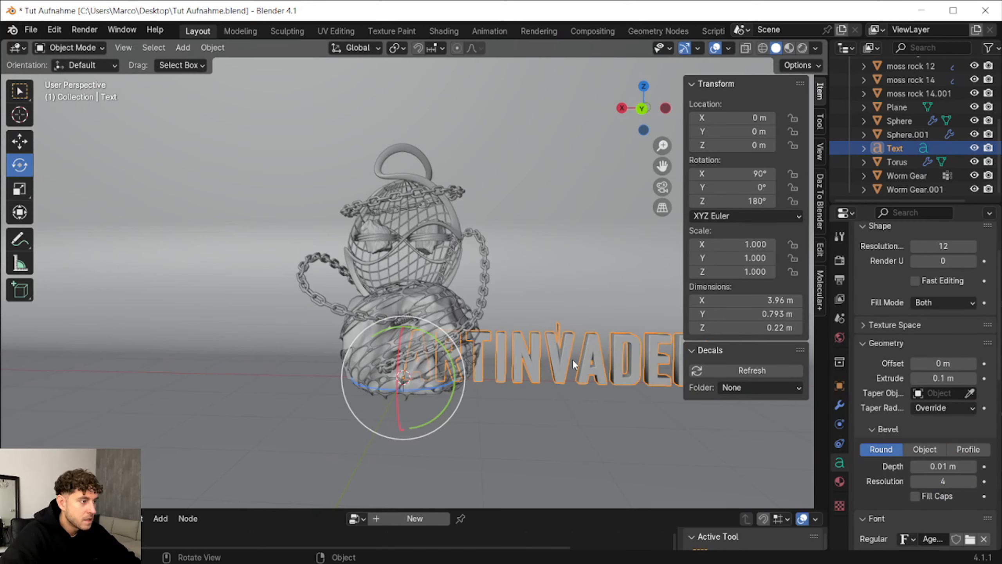
scroll(595, 358, up, 1)
drag(662, 164, 521, 148)
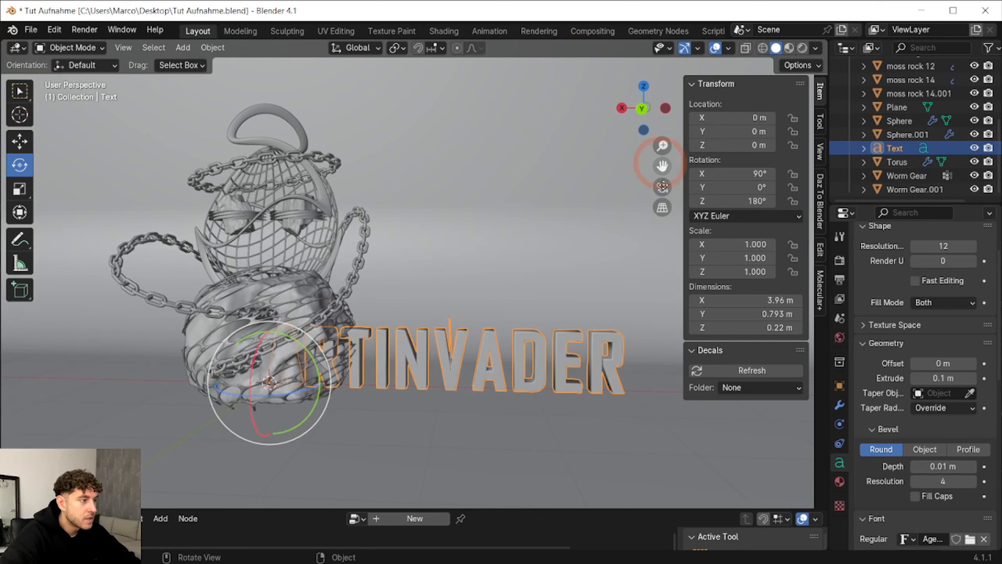
scroll(476, 434, up, 2)
scroll(479, 376, up, 2)
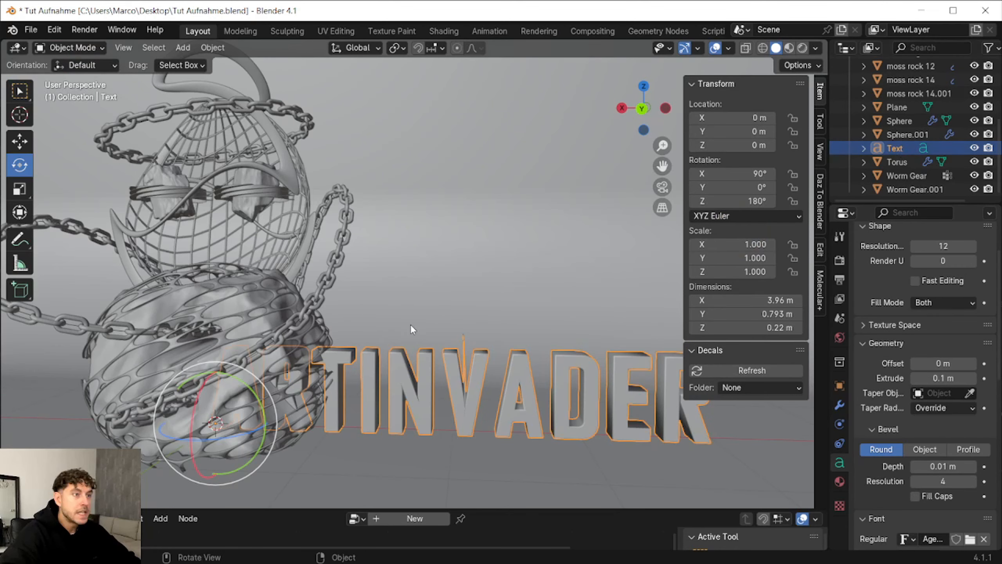
scroll(411, 329, down, 2)
right_click(453, 351)
mouse_move(466, 334)
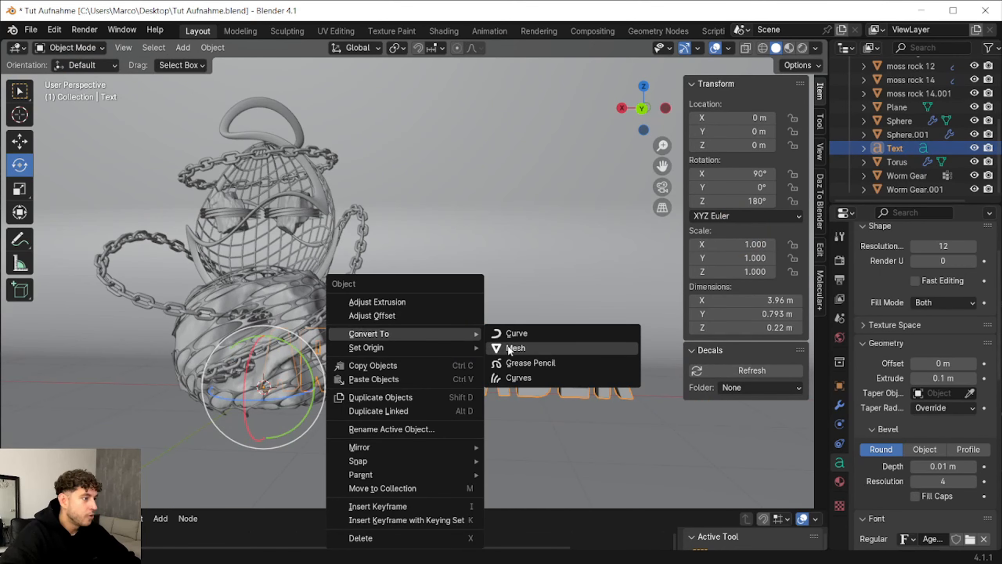
click(509, 348)
Delete the stray spike vertices above the letter V in the text mesh and lower a vertex there by about 0.13 m along Z.
scroll(390, 253, up, 1)
click(69, 47)
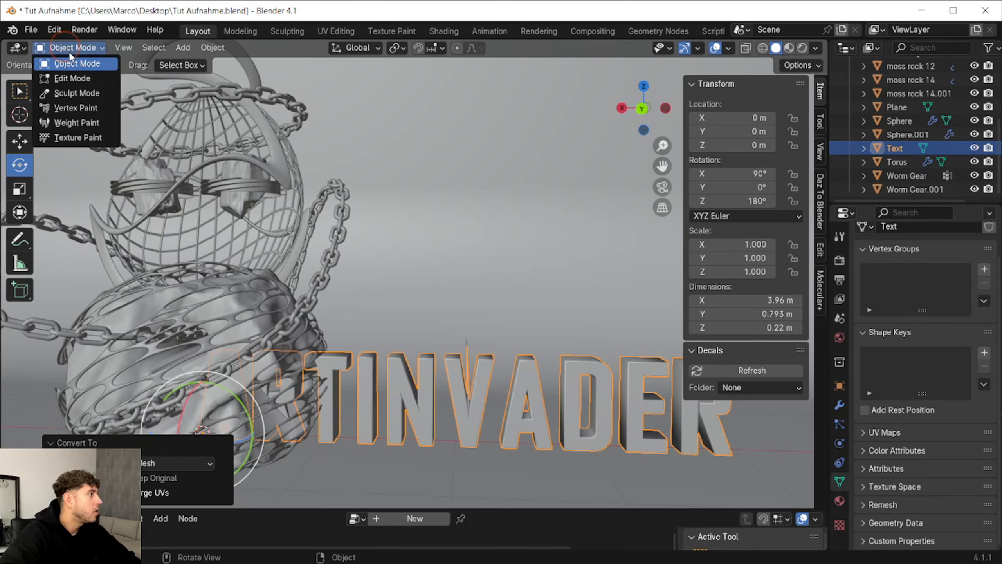
click(71, 65)
drag(462, 313, 475, 360)
key(x)
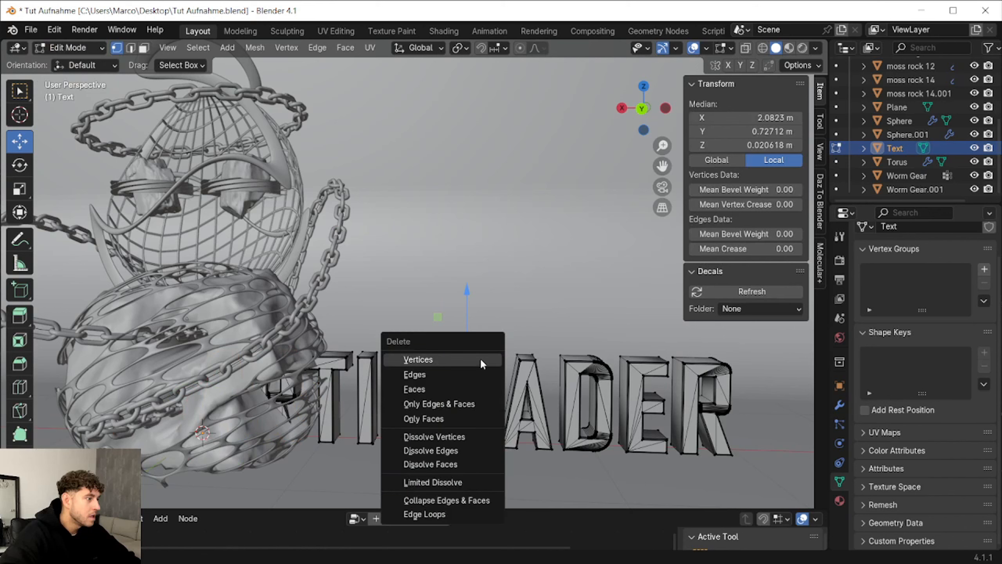
click(481, 360)
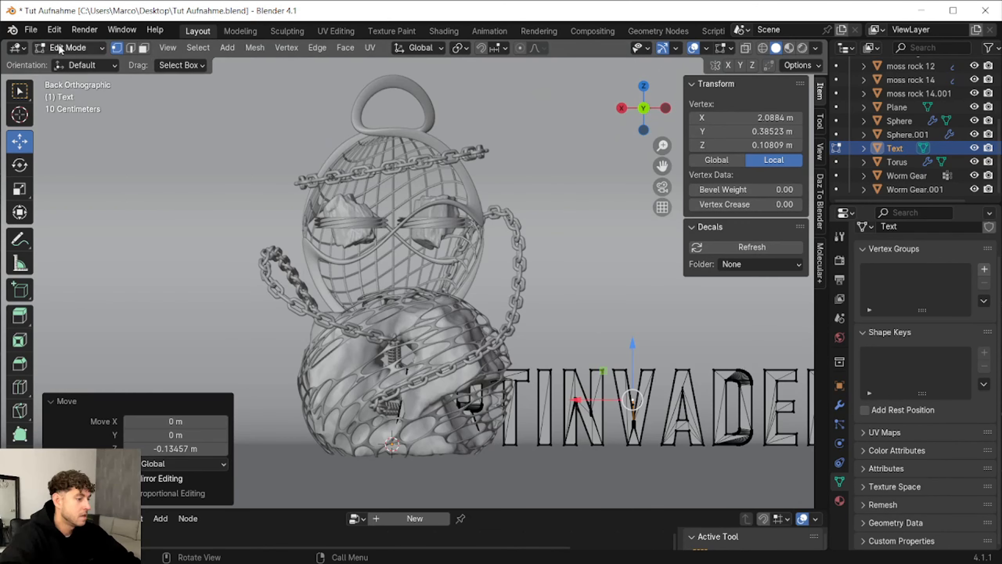
click(68, 48)
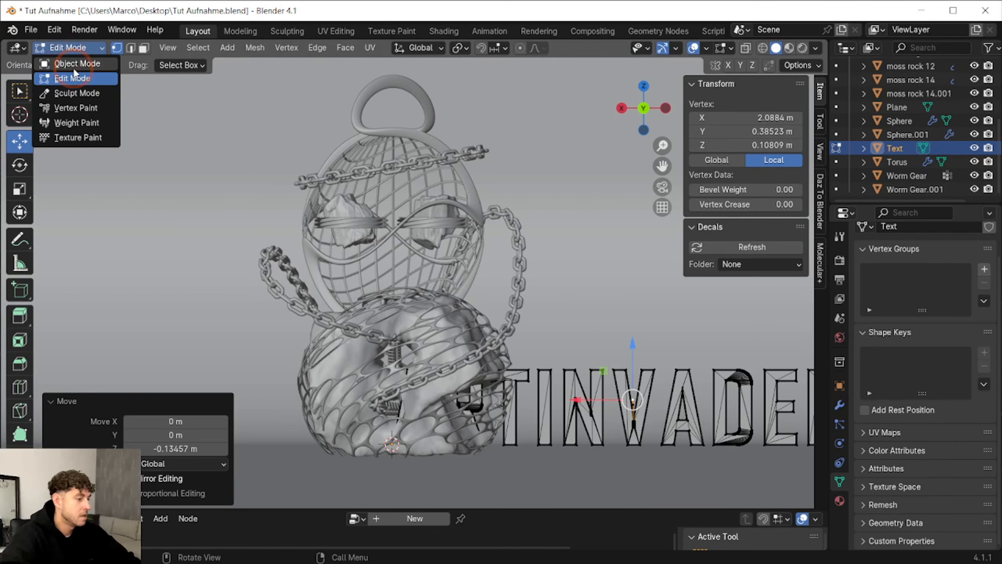
click(76, 64)
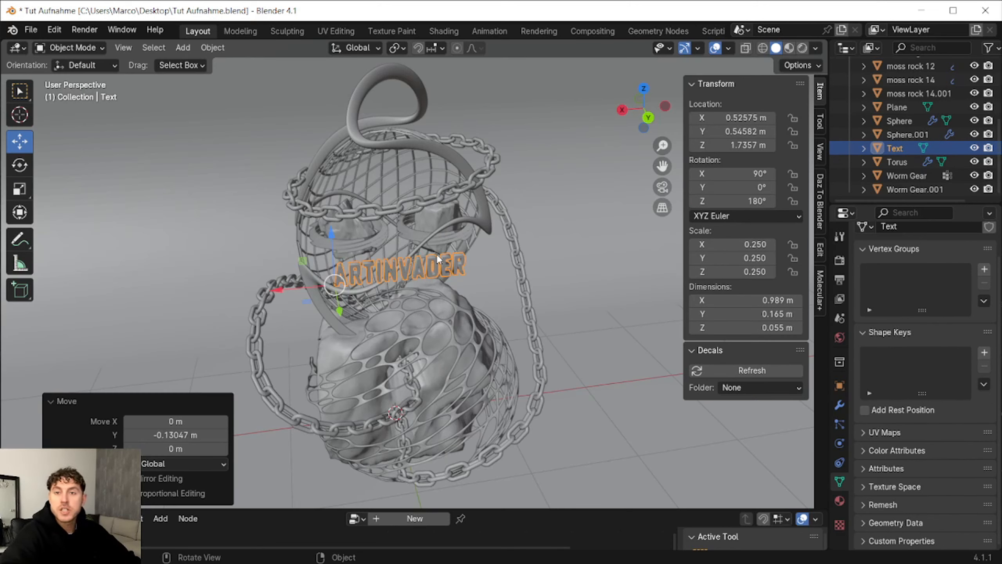
Set the text mesh's origin to its center of mass (surface).
right_click(433, 269)
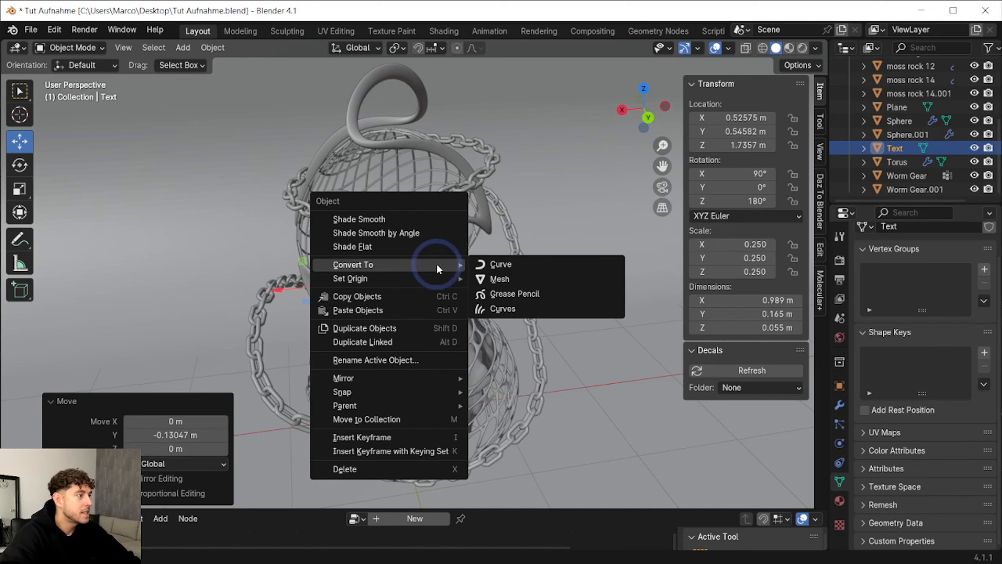
mouse_move(429, 280)
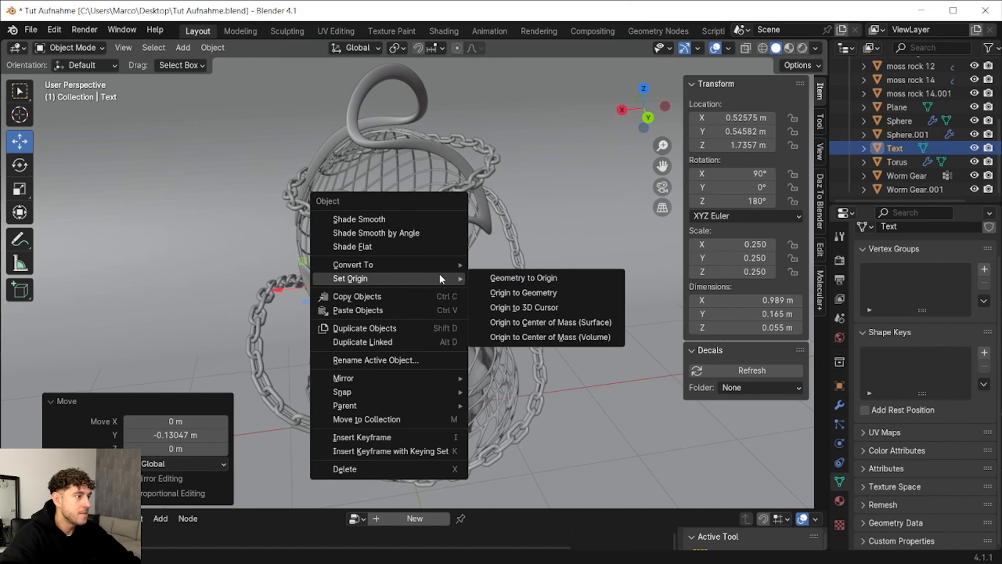
click(543, 323)
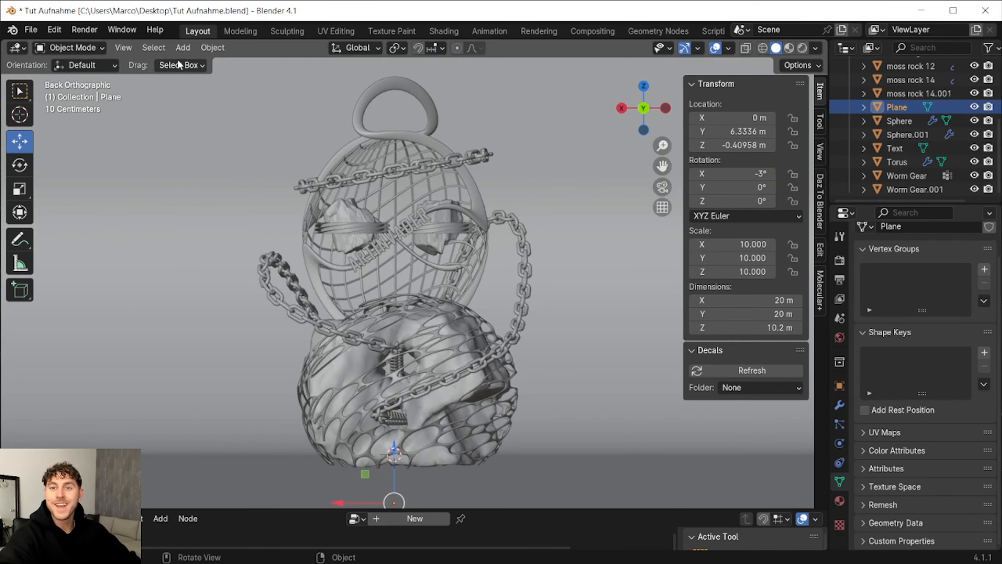
Add a camera to the scene and switch the viewport to the camera view.
click(183, 47)
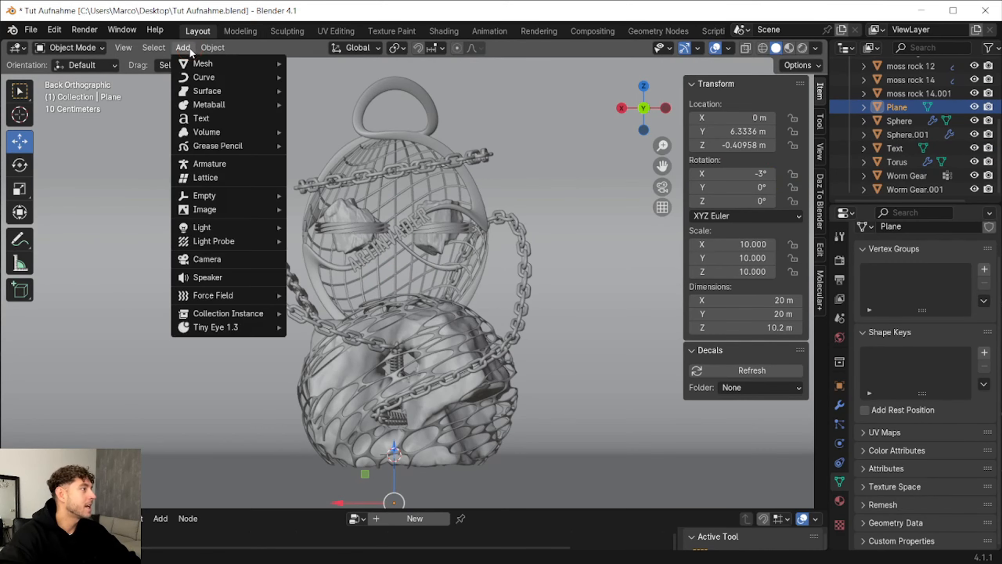
click(208, 257)
click(664, 188)
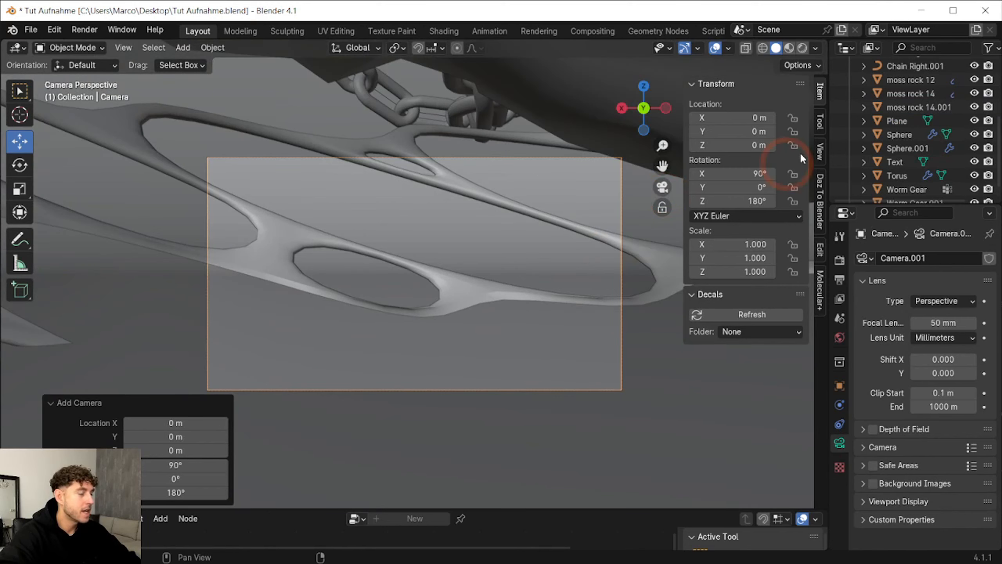
Move the camera to X 0.07 m, Y 6.46 m and Z 1.26 m to frame the figure.
drag(750, 131, 805, 132)
drag(742, 118, 748, 118)
click(747, 118)
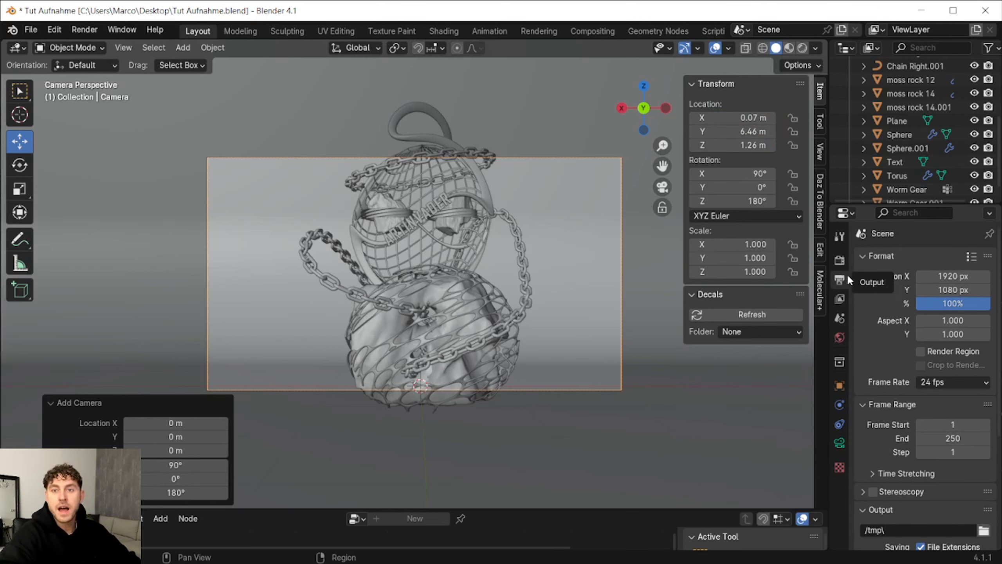
Set the render output resolution to 1080 px in X and 1350 px in Y.
click(961, 276)
text(1080)
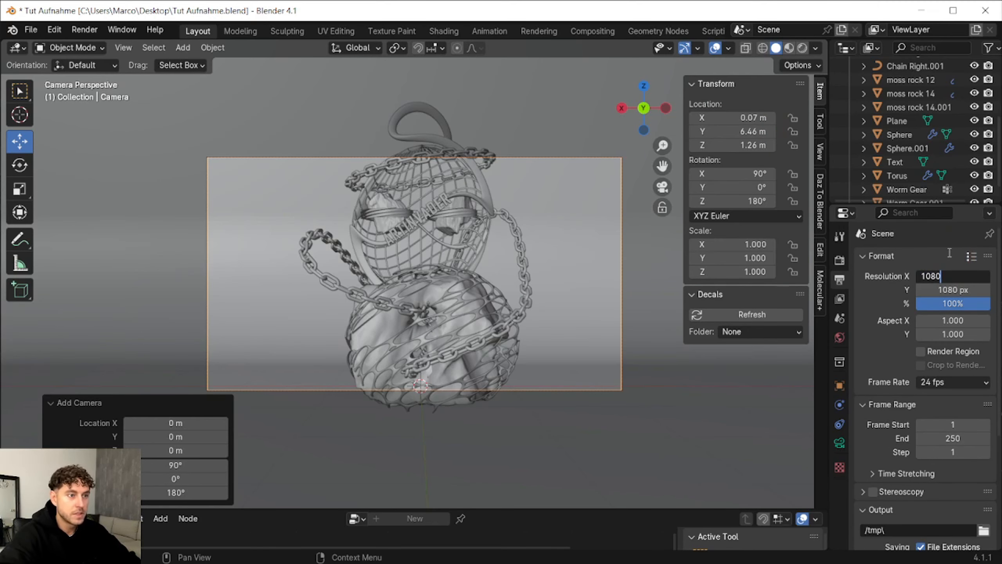
key(Return)
click(953, 289)
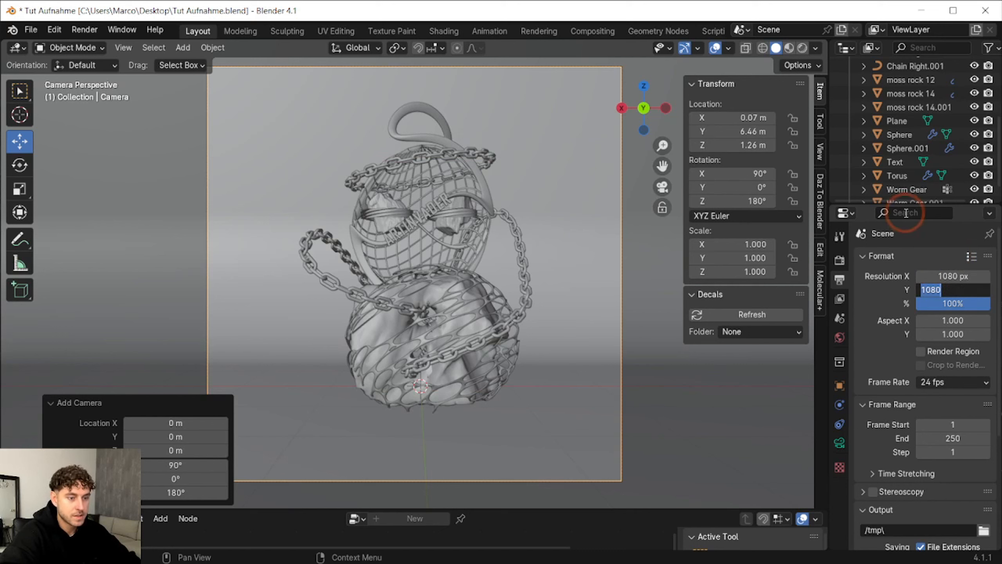
text(1350)
key(Return)
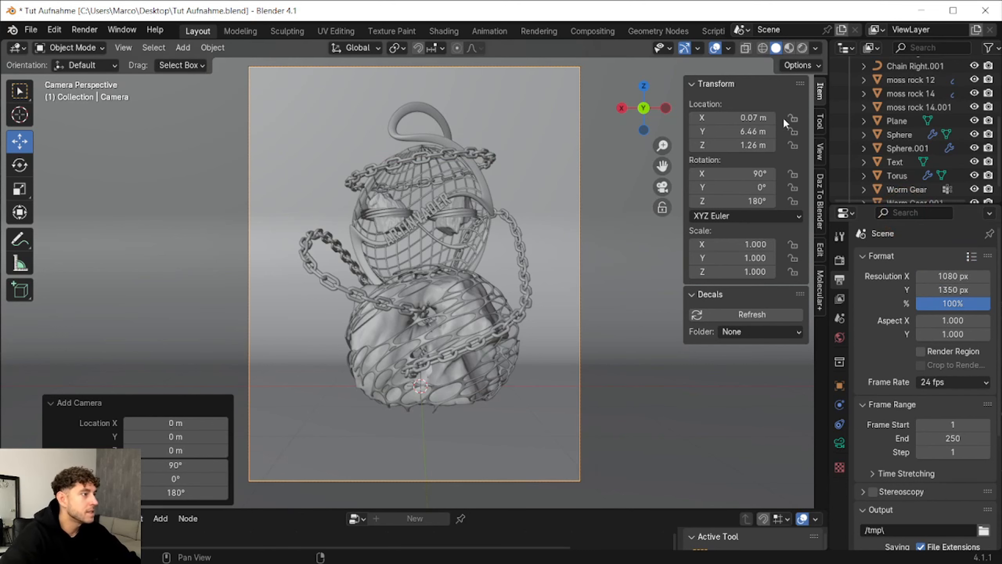
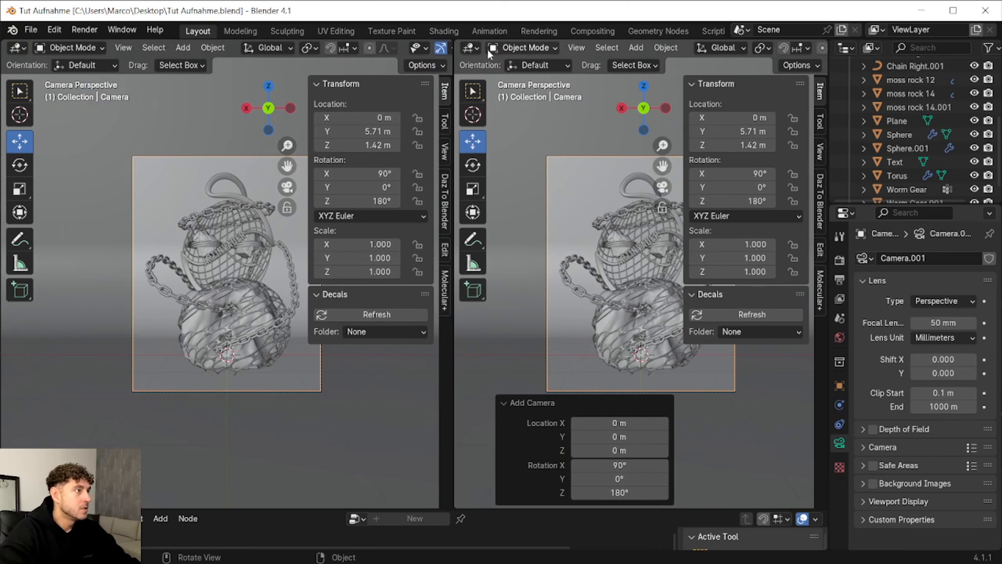
Turn the second viewport into a Shader Editor, enlarge the camera viewport beside it and switch that viewport to rendered shading.
click(470, 47)
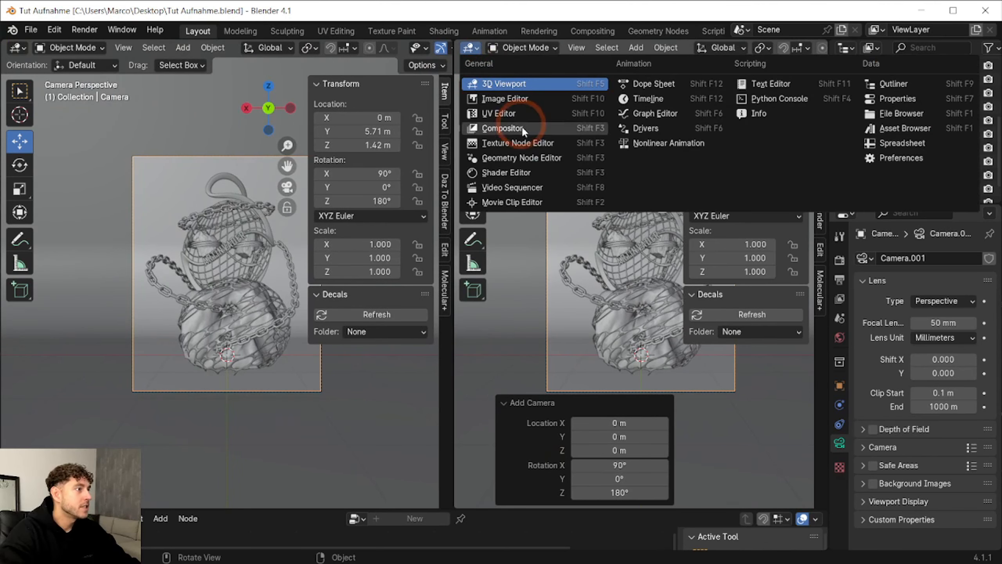
click(529, 172)
drag(455, 80, 724, 56)
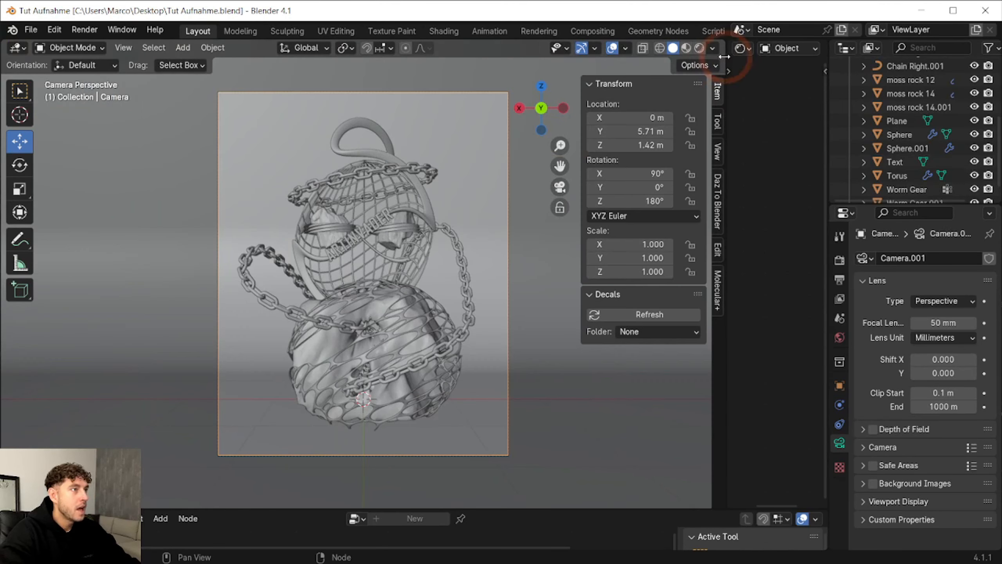
click(701, 49)
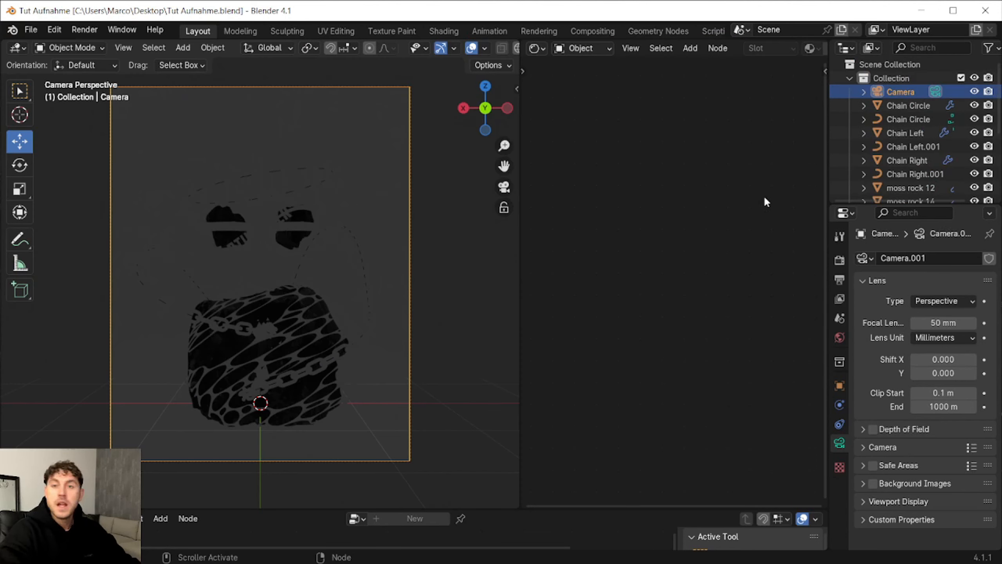
In the world shader, feed the Background color from an Environment Texture node that loads Studio 1.jpg.
click(577, 47)
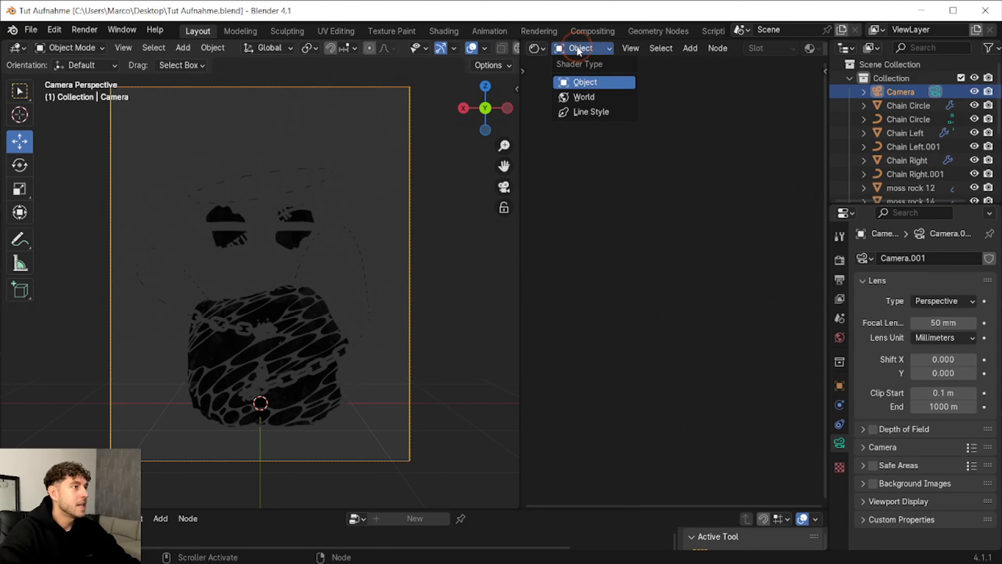
click(592, 96)
scroll(662, 341, up, 2)
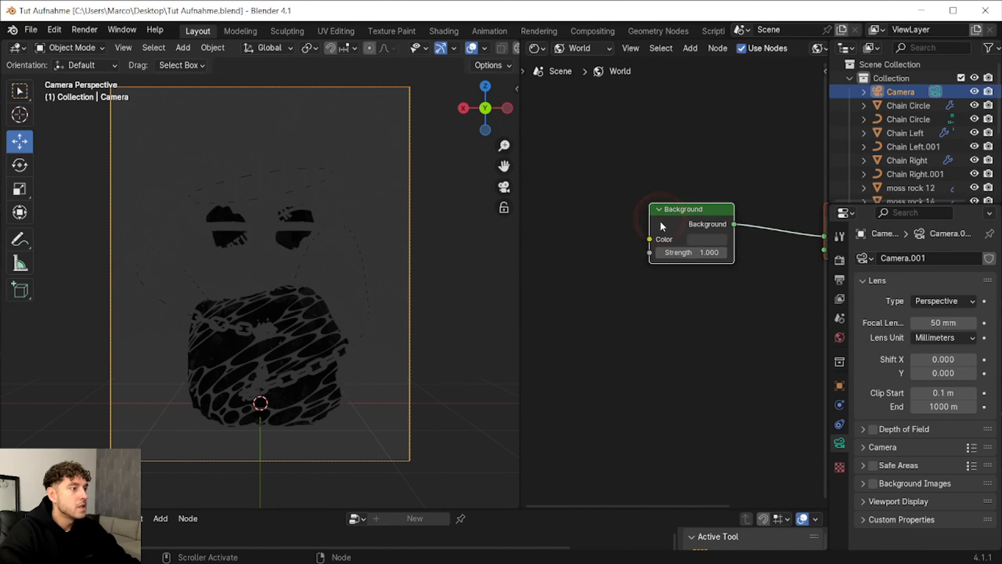
drag(649, 239, 608, 226)
text(envior)
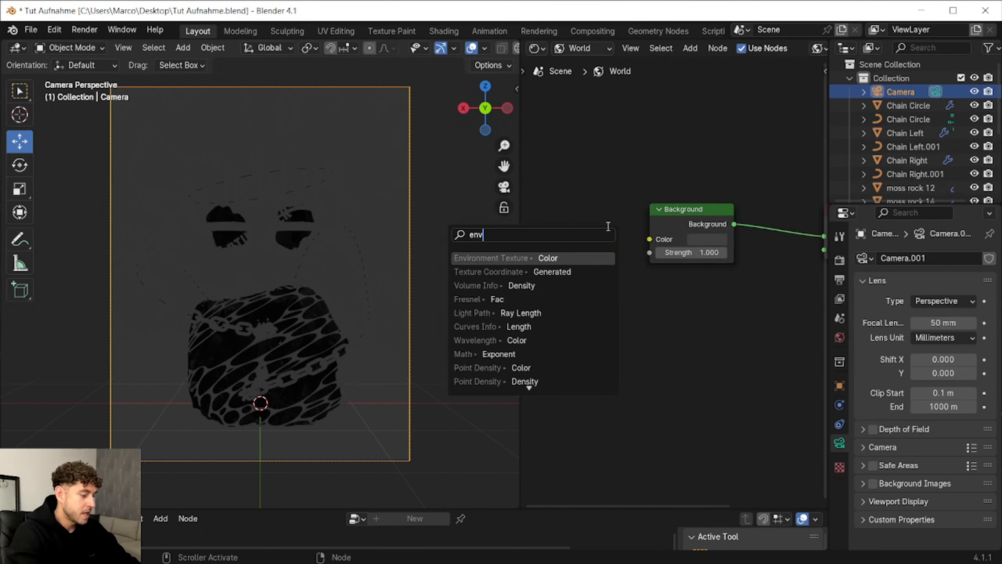
click(552, 258)
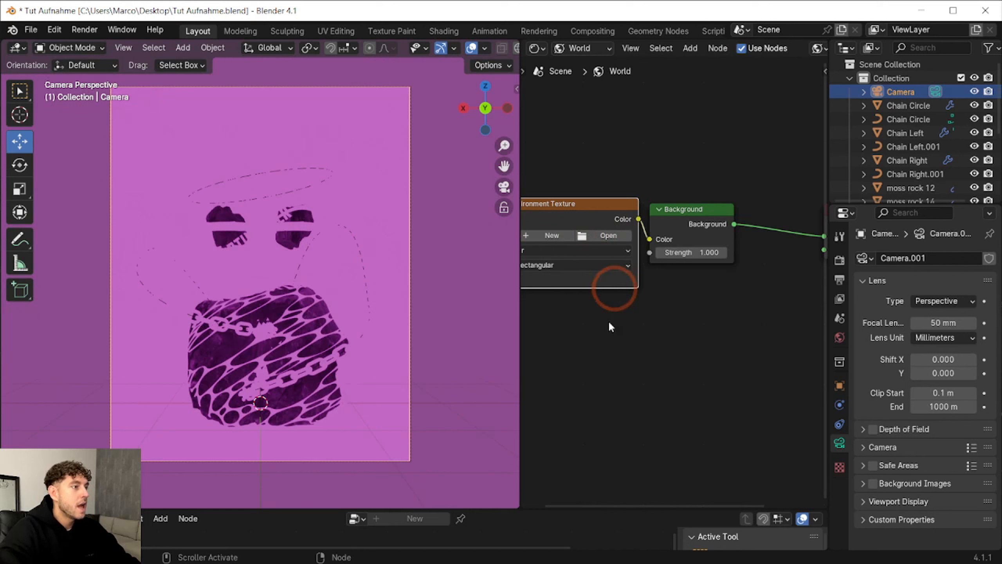
click(646, 336)
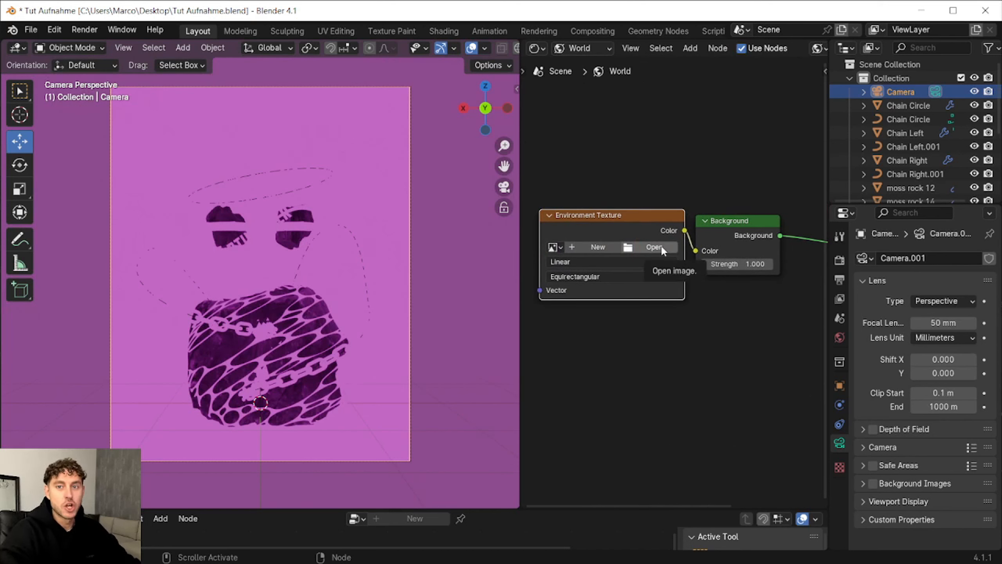
click(662, 247)
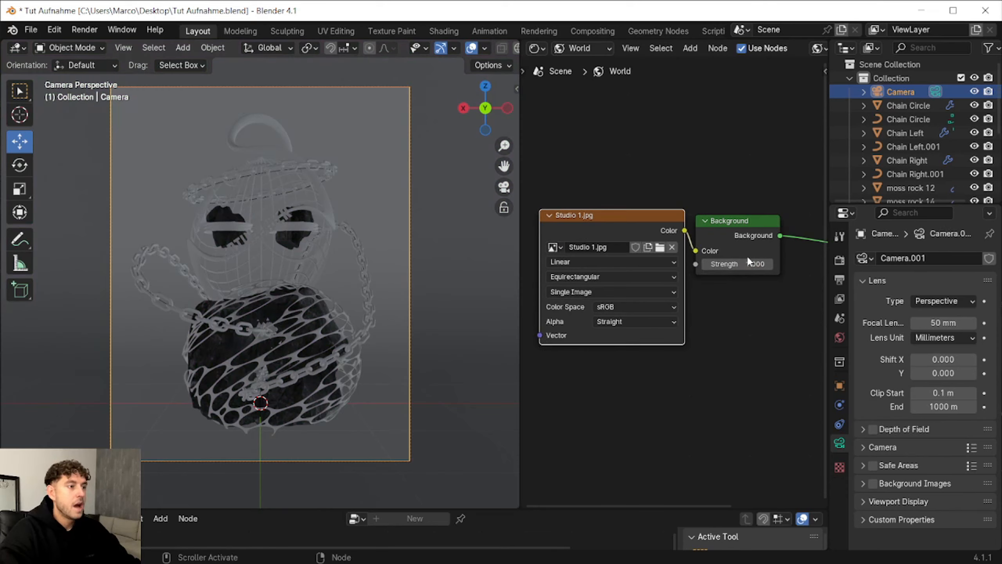
Set the world background strength to 4 and return the Shader Editor to object materials.
double_click(750, 269)
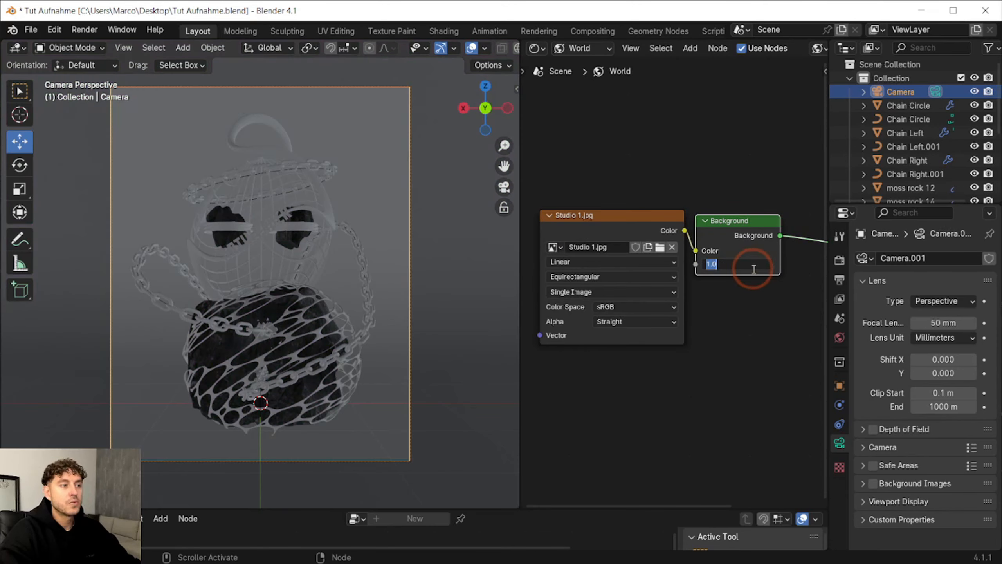
text(4)
key(Return)
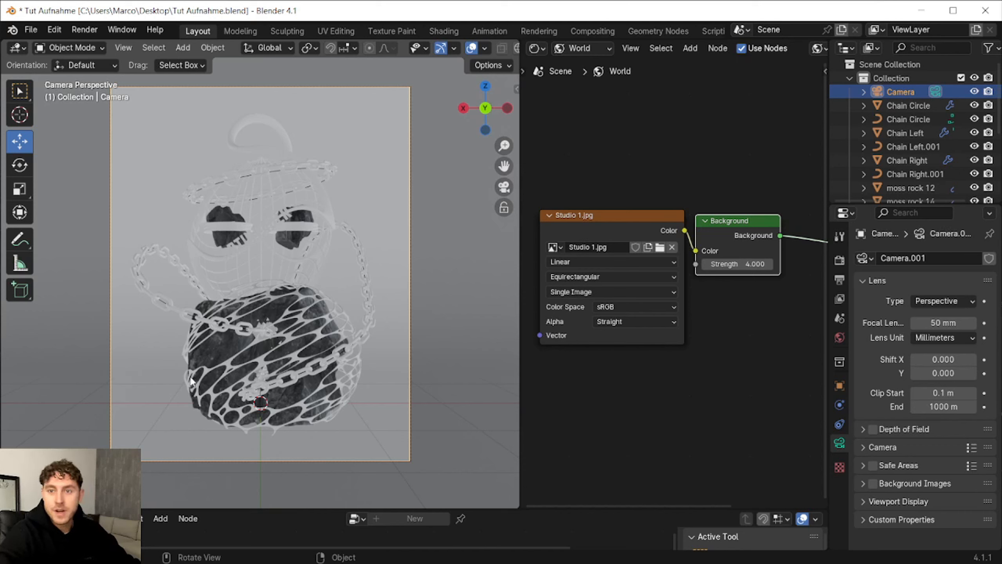
click(580, 49)
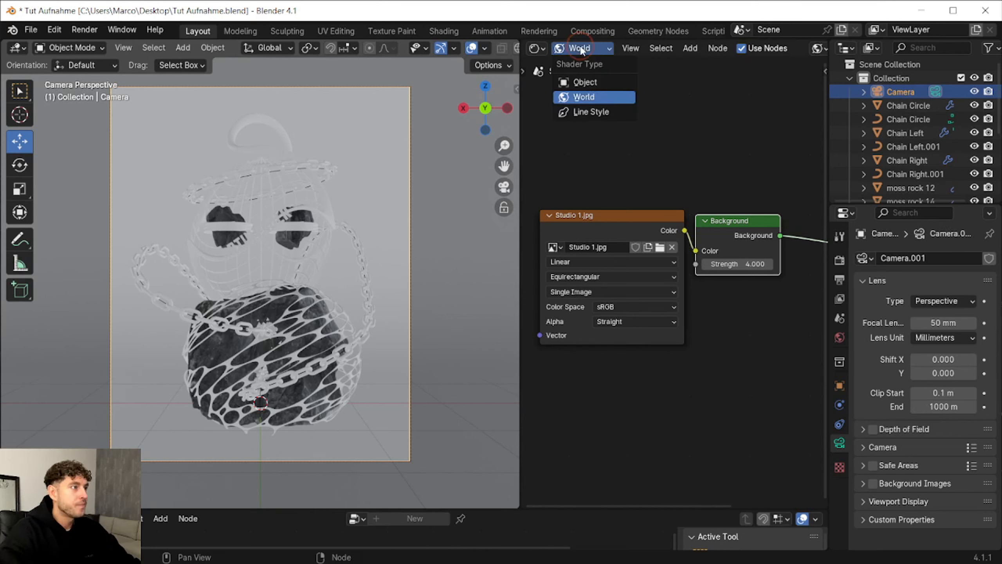
click(588, 83)
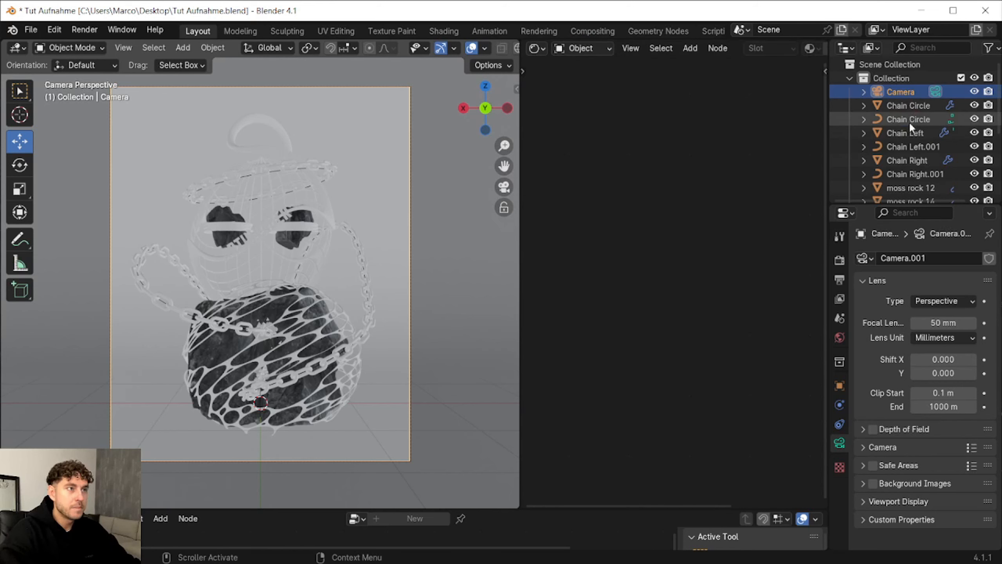
Enable ambient occlusion in the EEVEE render settings with a distance of about 5.27 m.
click(840, 261)
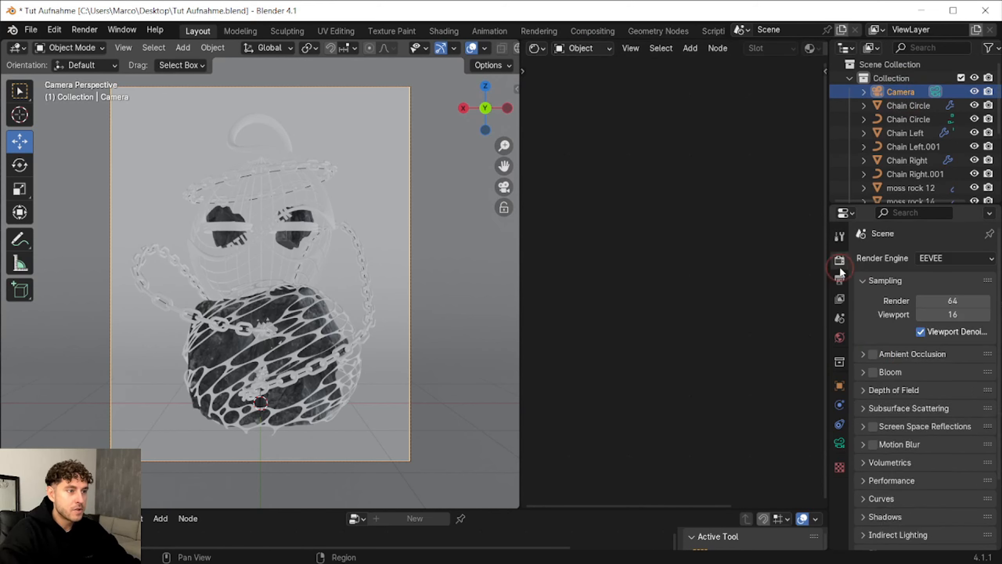
click(872, 353)
click(872, 353)
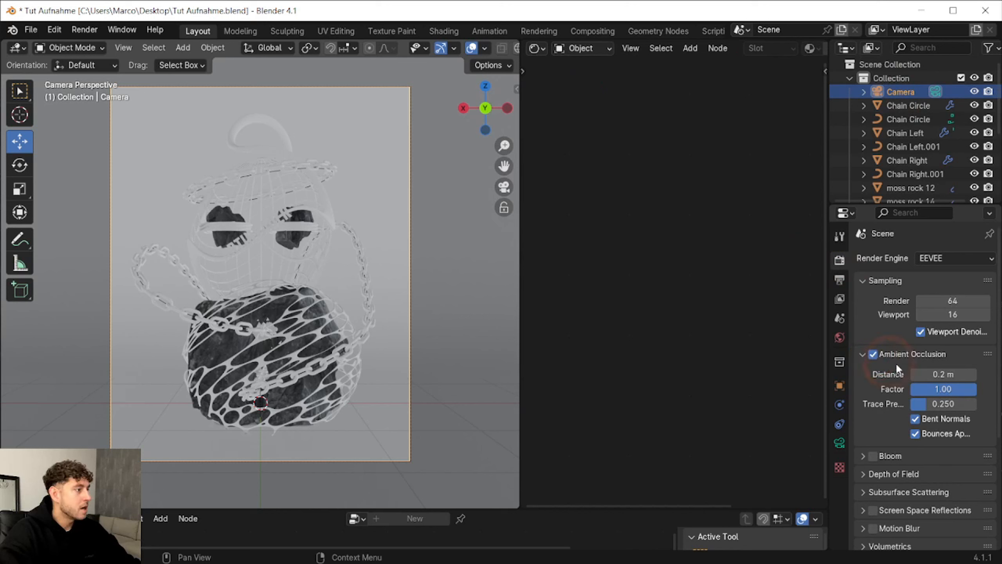
drag(923, 375, 975, 375)
scroll(876, 415, down, 4)
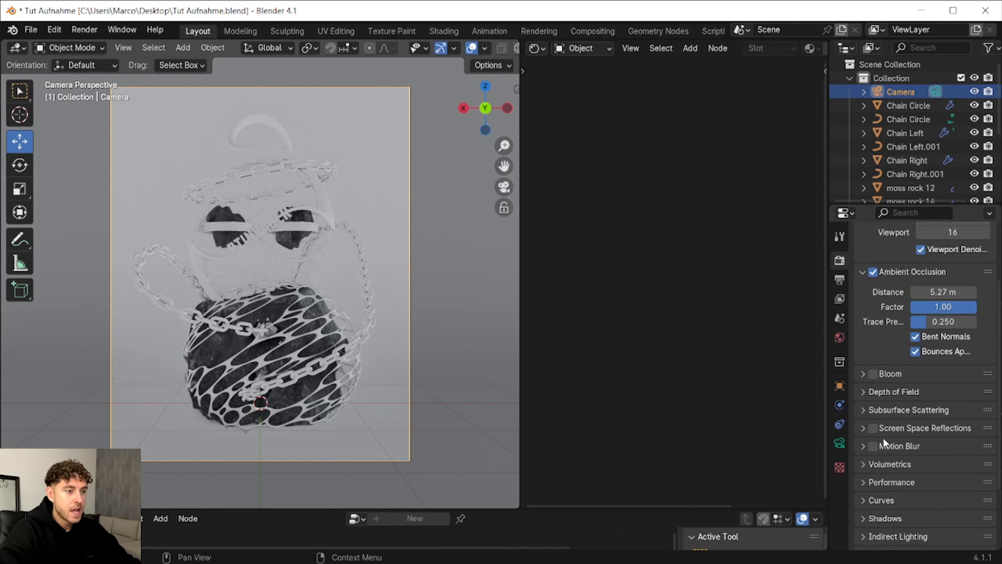
Enable Screen Space Reflections for the EEVEE render and expand its settings.
click(873, 428)
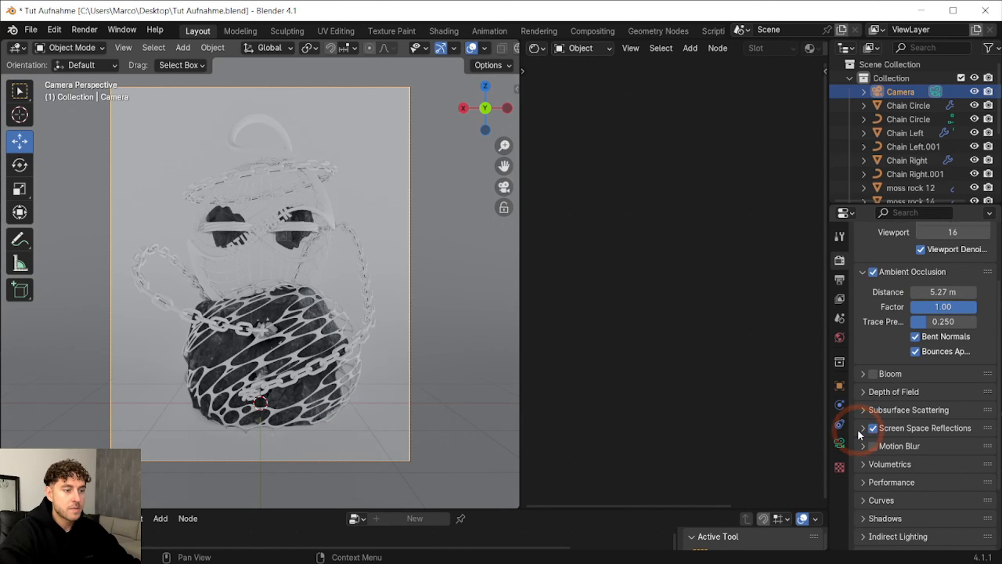
click(859, 433)
scroll(890, 476, down, 1)
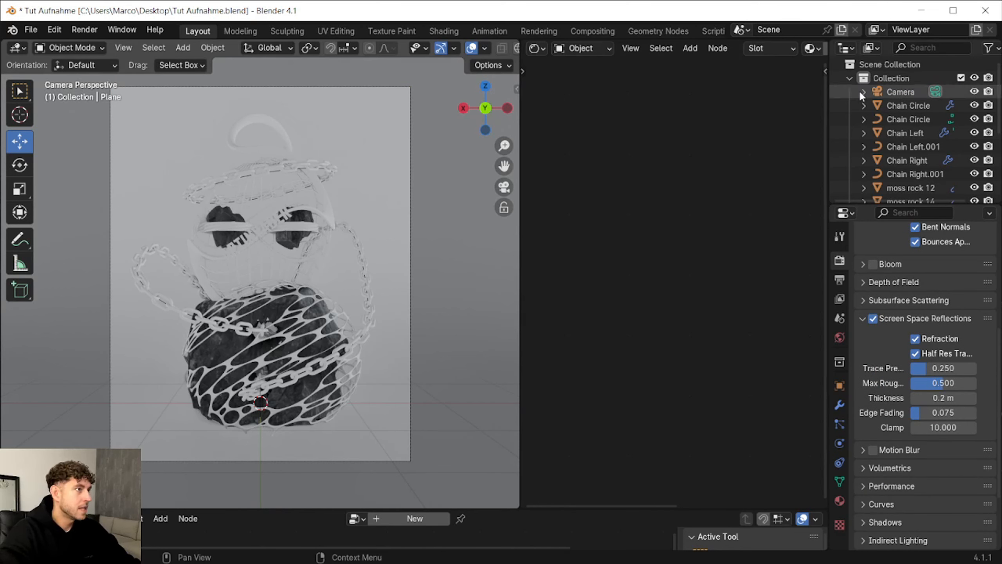
Create a new material for the backdrop plane and set its Metallic to 1.
drag(829, 89, 868, 84)
click(844, 47)
middle_drag(757, 182, 685, 162)
drag(705, 241, 813, 241)
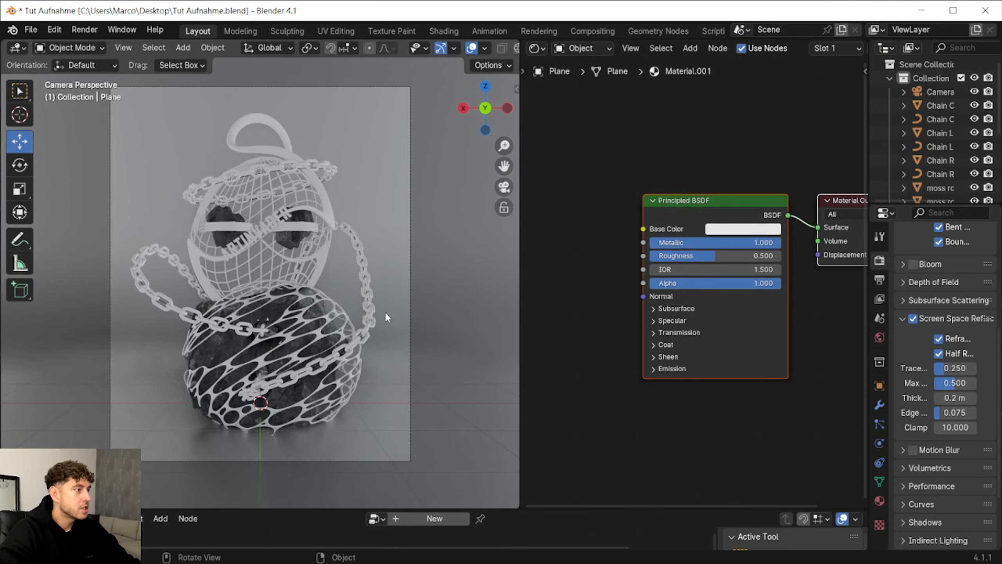
Give the backdrop plane's material a roughness of 0.1, a white base color and a Metallic of 0.5.
click(736, 256)
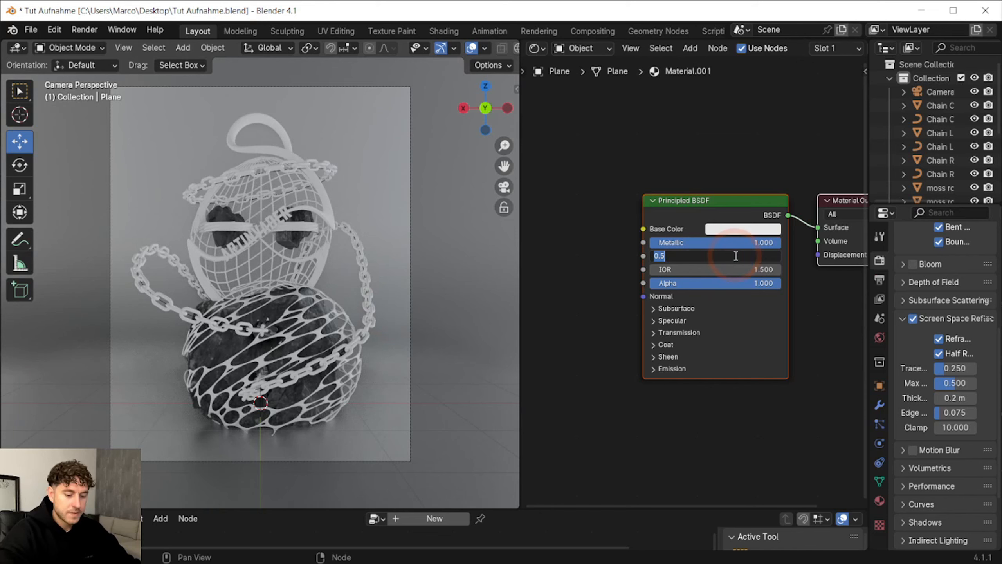
text(0.1)
key(Return)
click(738, 229)
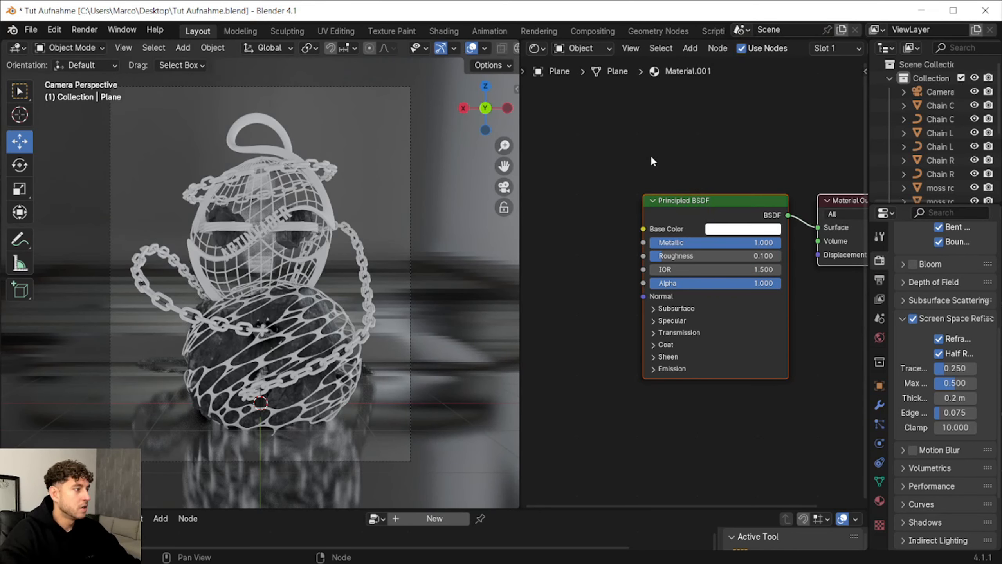
click(724, 242)
text(0.5)
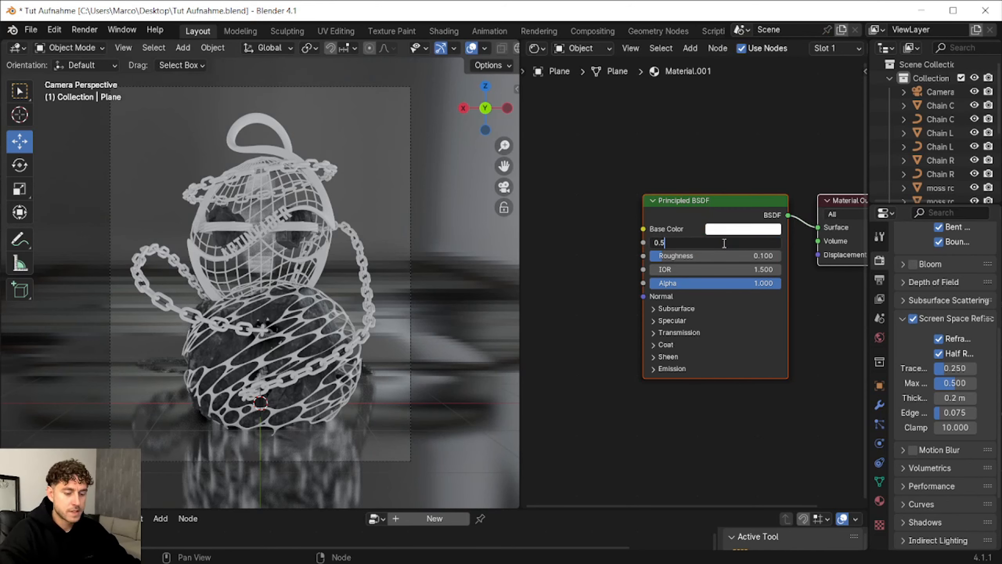
key(Return)
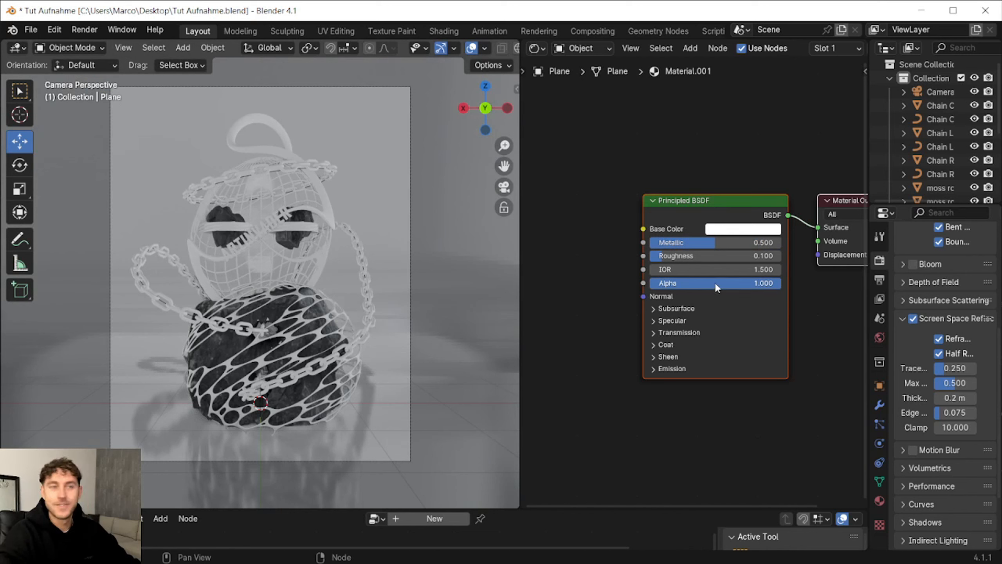
Apply Shade Smooth to the backdrop plane.
click(374, 435)
right_drag(314, 134, 308, 73)
click(302, 75)
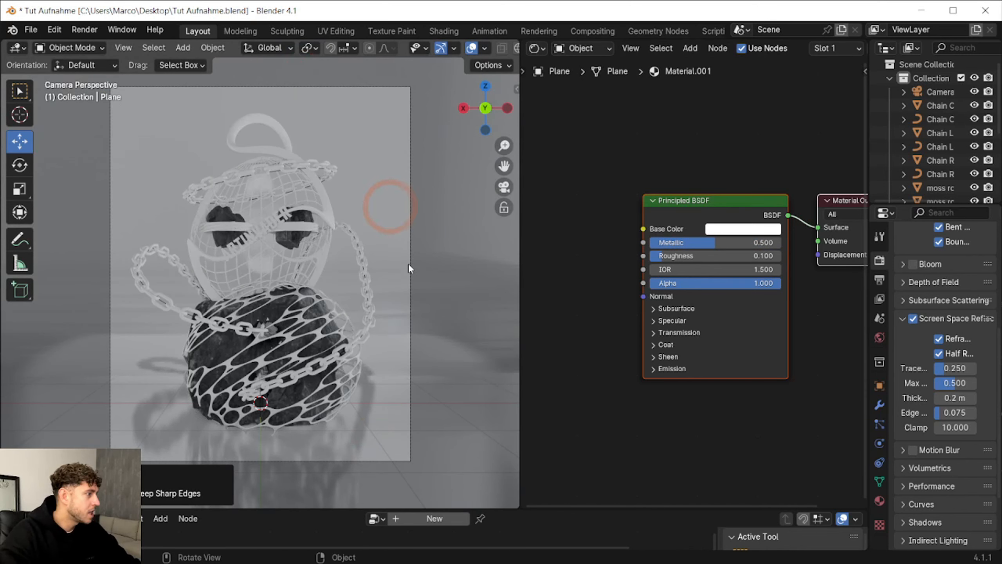
Set the right chain's Silver material to Metallic 1 and Roughness 0.5.
click(362, 255)
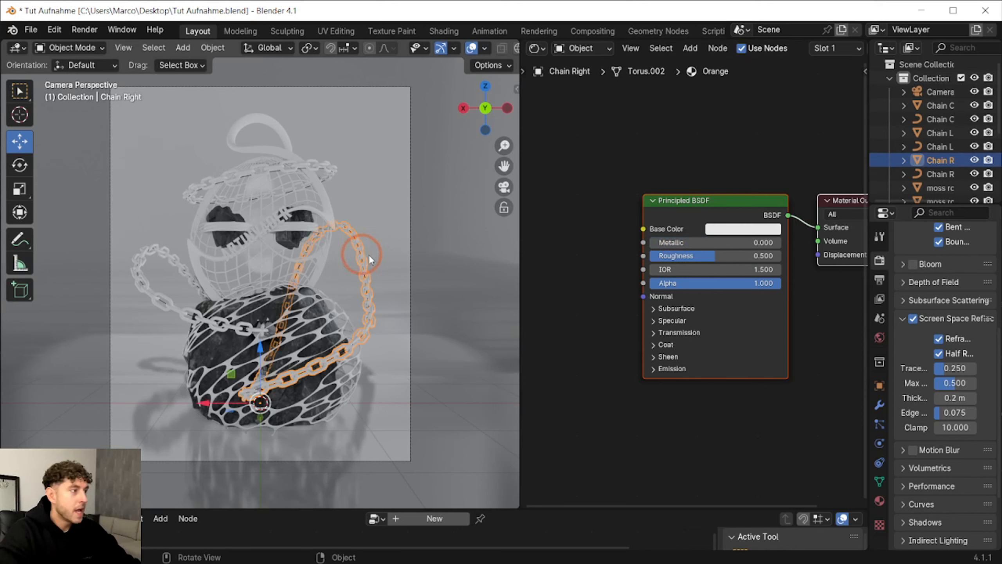
click(880, 502)
drag(870, 389, 813, 388)
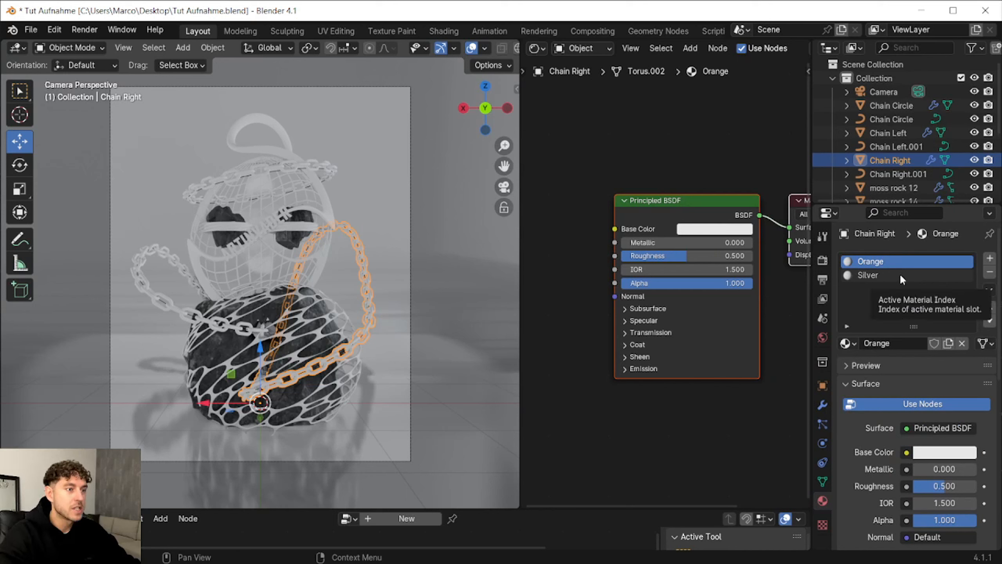
click(901, 276)
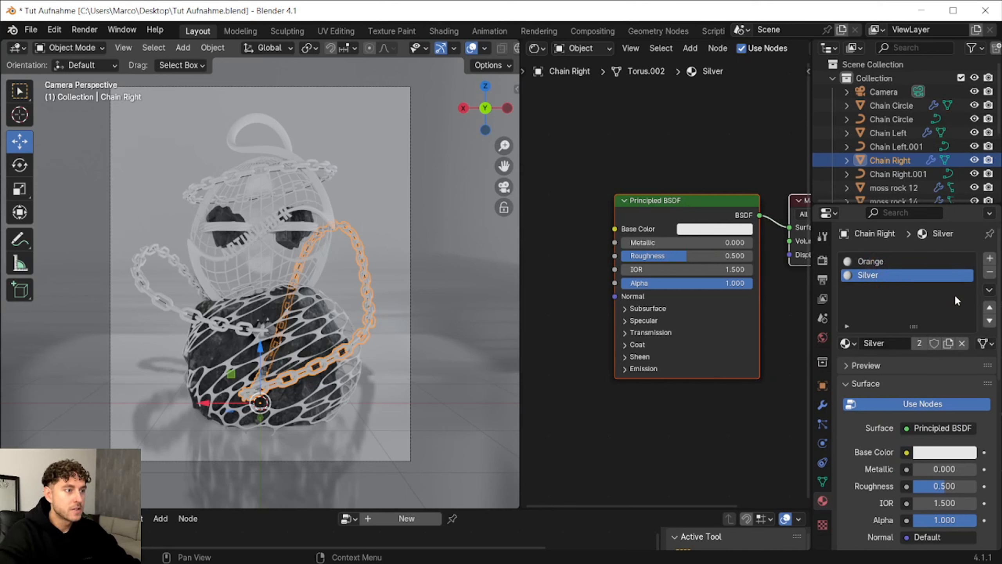
click(676, 243)
text(1)
key(Return)
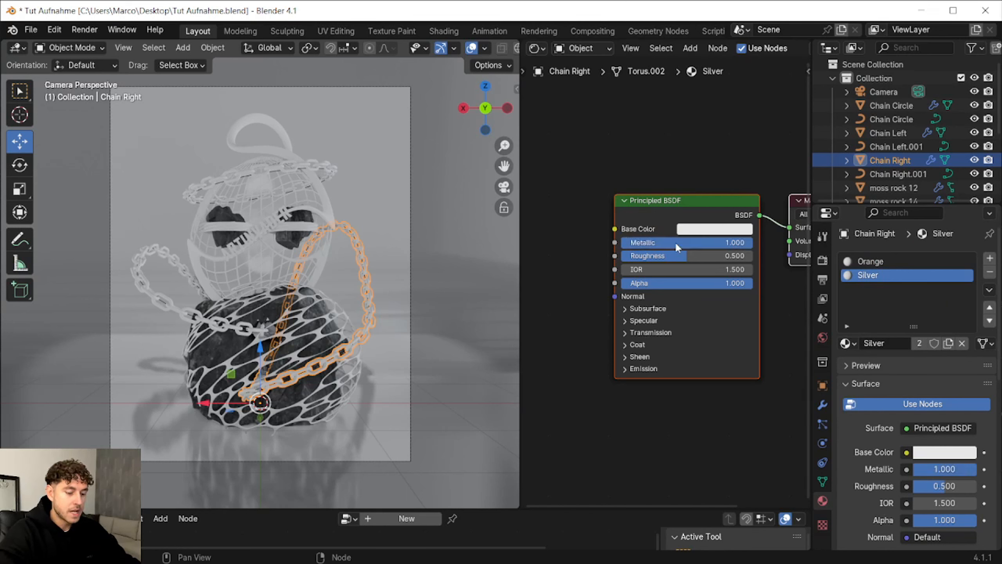
click(675, 255)
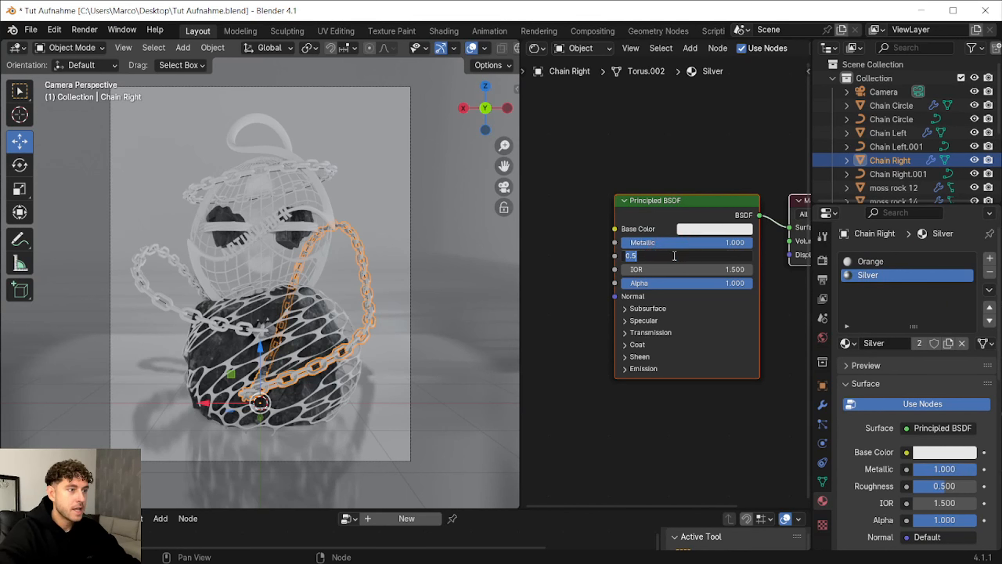
text(0.5)
key(Return)
Give the right chain's Orange material the base color hex E85B00 and a Metallic of 1.
click(872, 263)
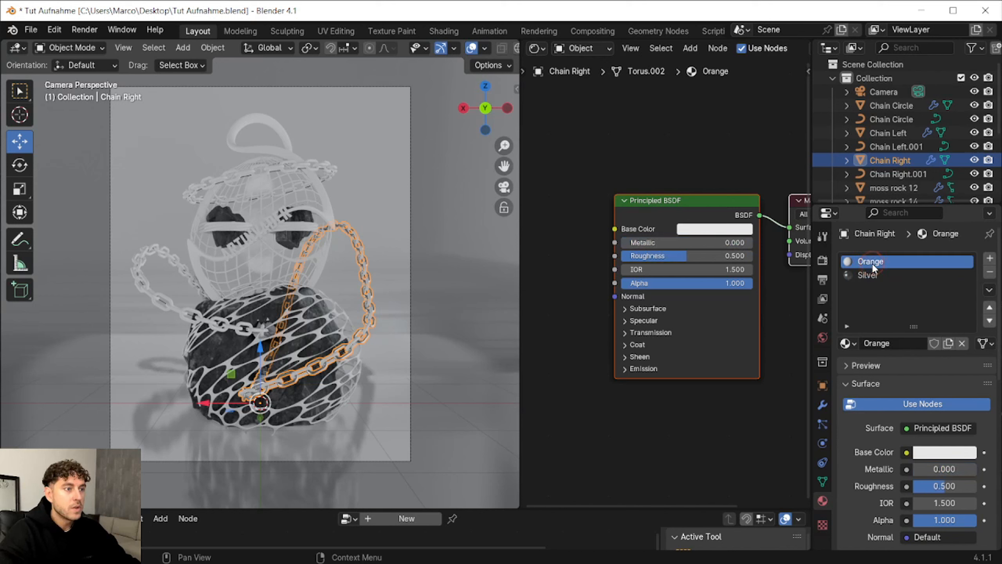
click(718, 229)
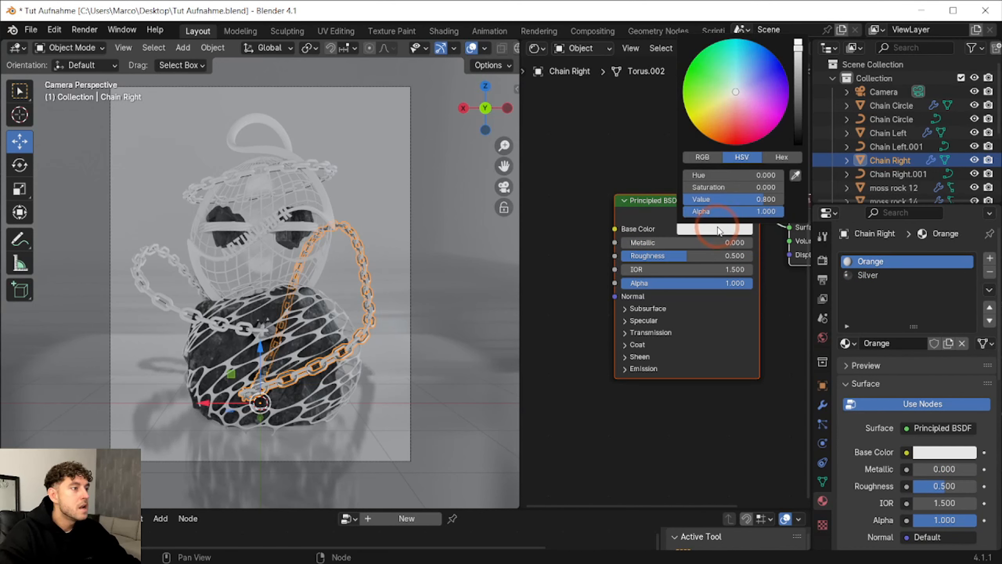
click(779, 157)
click(701, 175)
text(E85B00)
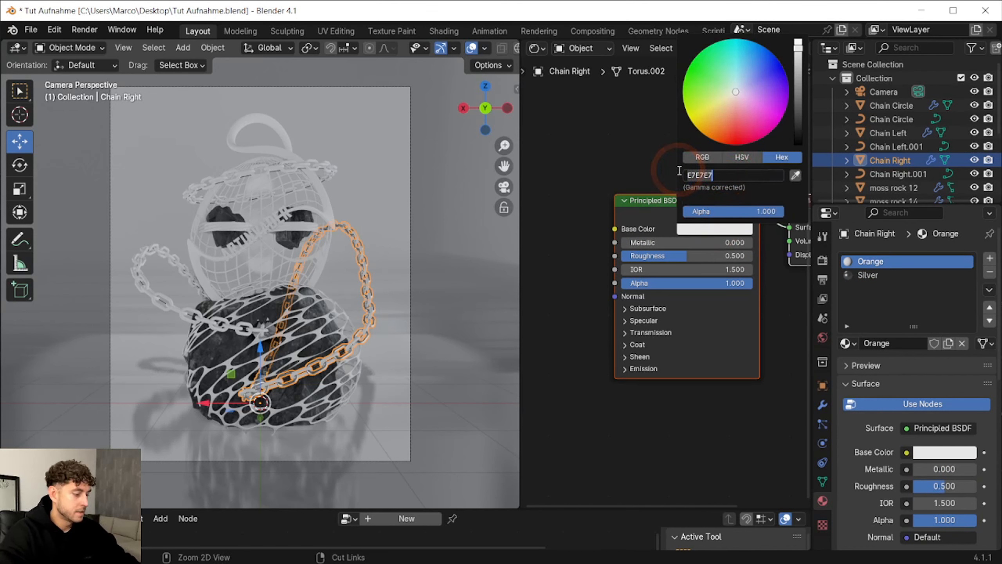
click(684, 138)
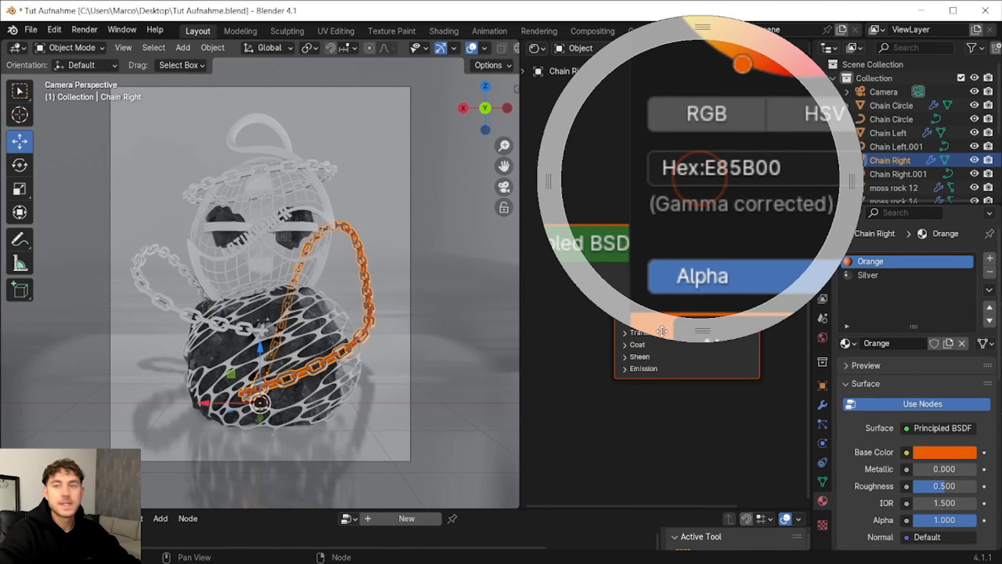
click(682, 242)
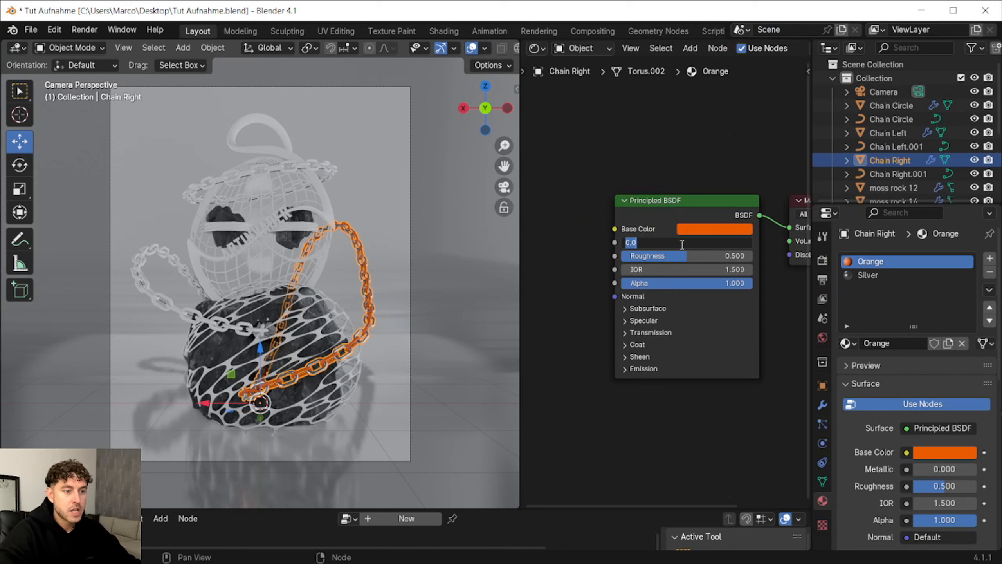
key(Return)
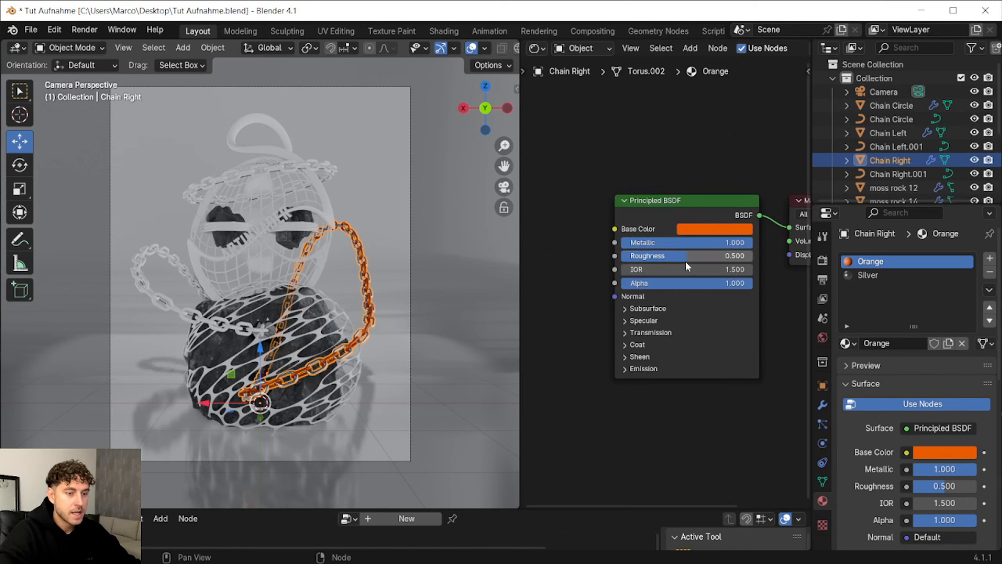
Set the roughness of the right chain's Orange material to 0.15.
click(685, 259)
text(0)
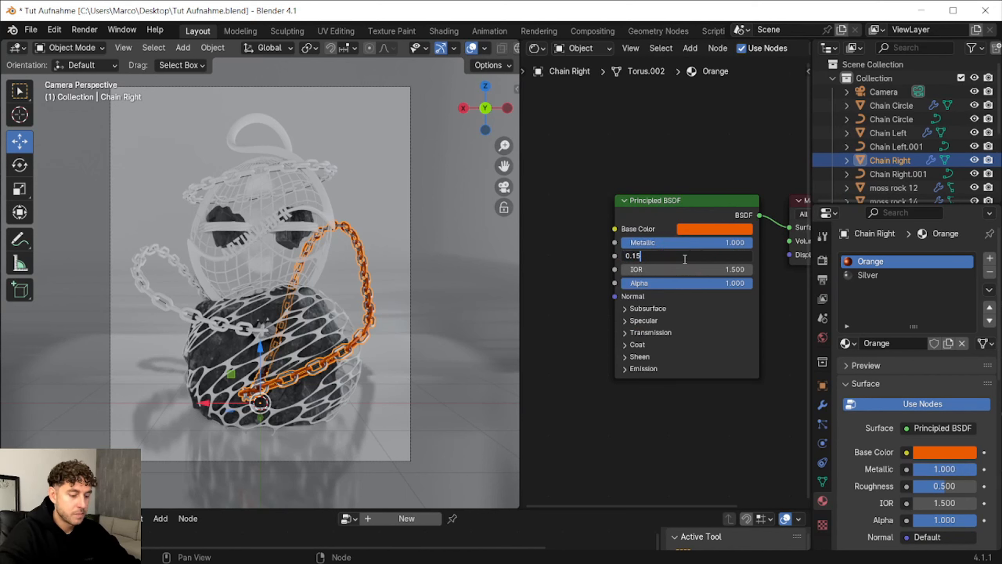
key(Return)
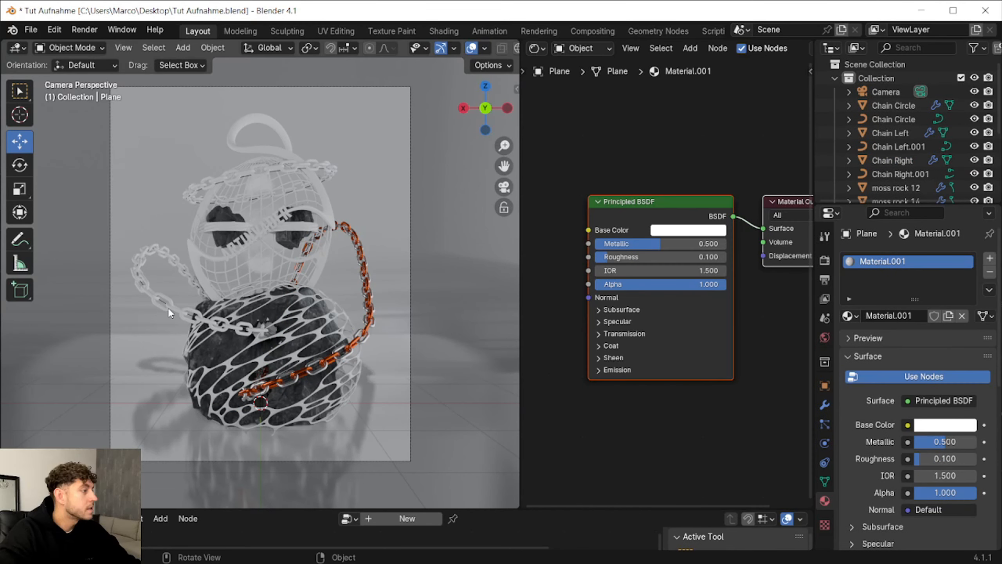
Assign the existing Orange and Silver materials to the left chain's first and second material slots.
click(170, 314)
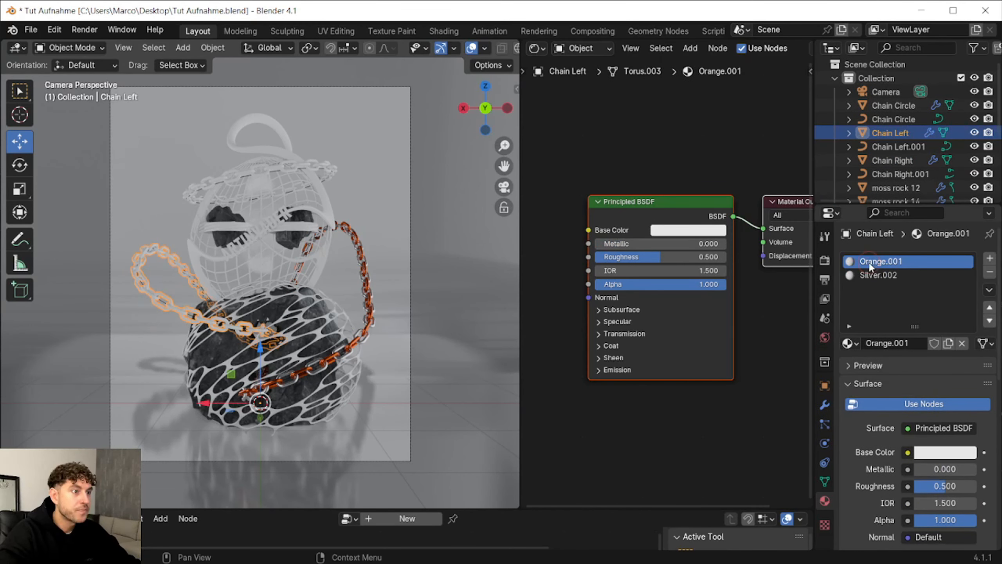
drag(812, 156, 903, 87)
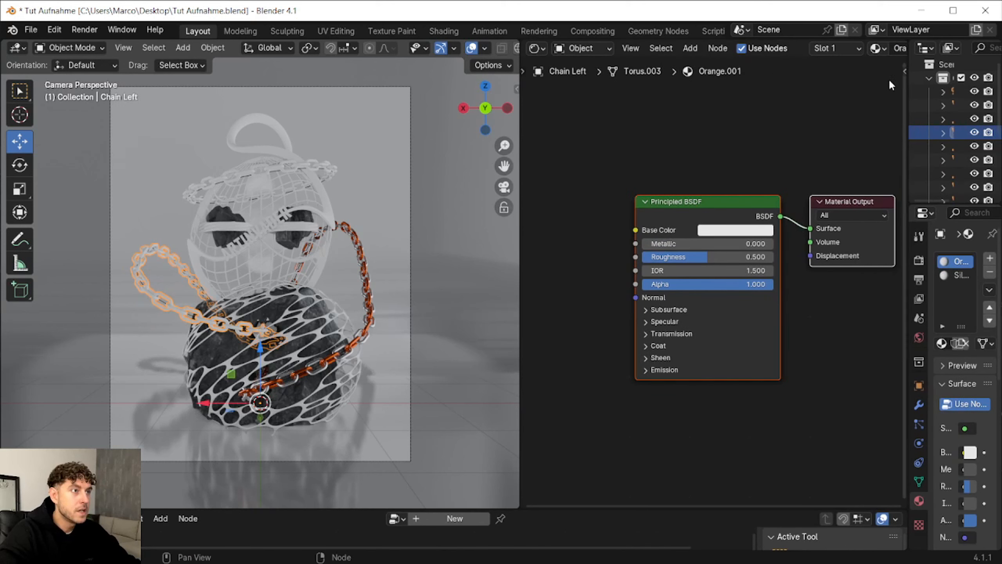
click(876, 48)
click(772, 135)
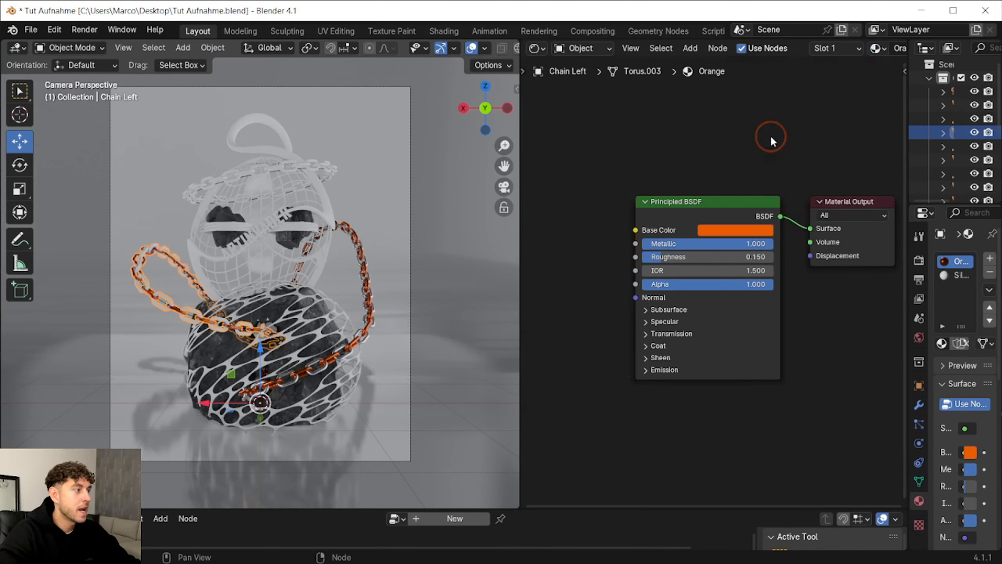
click(960, 275)
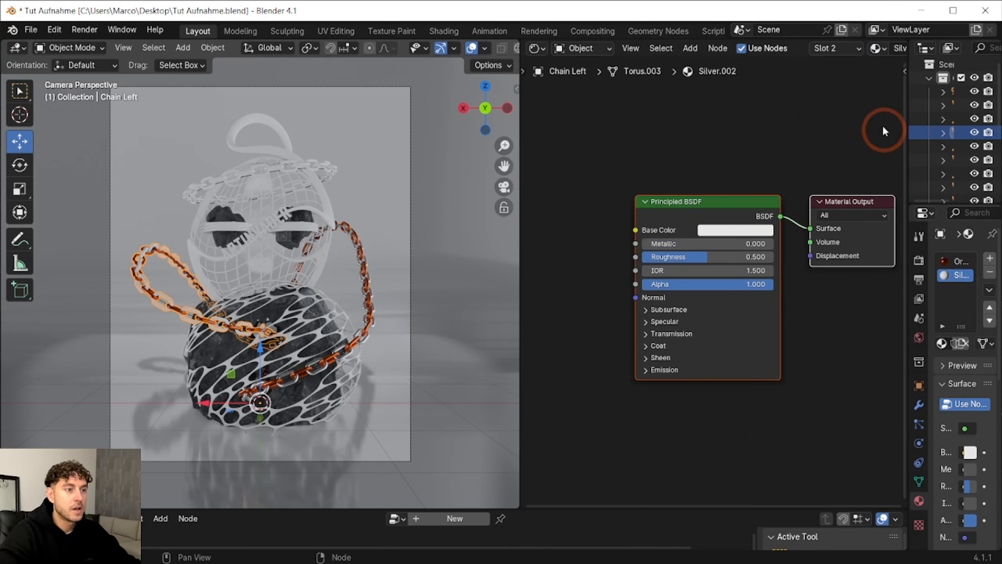
click(875, 48)
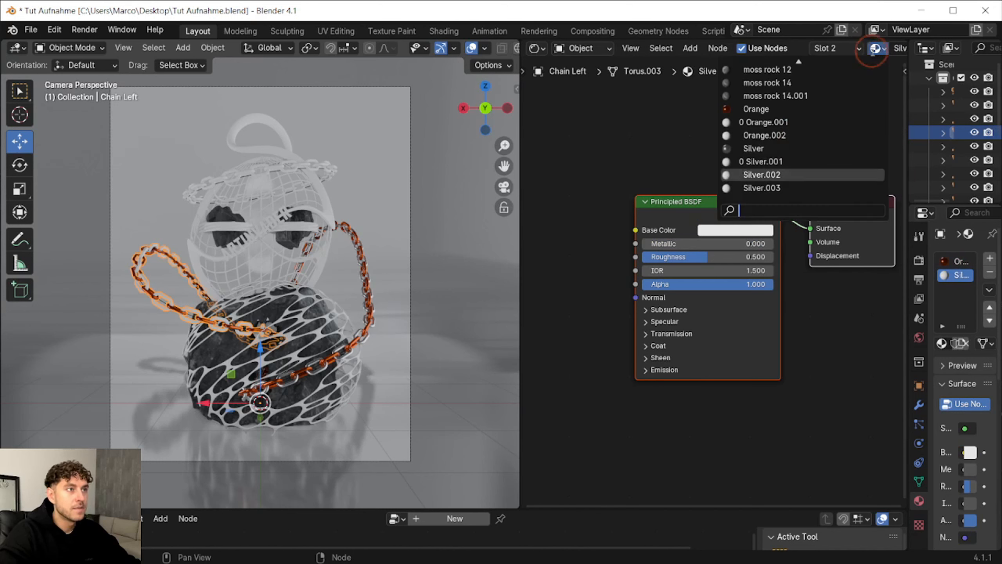
click(796, 149)
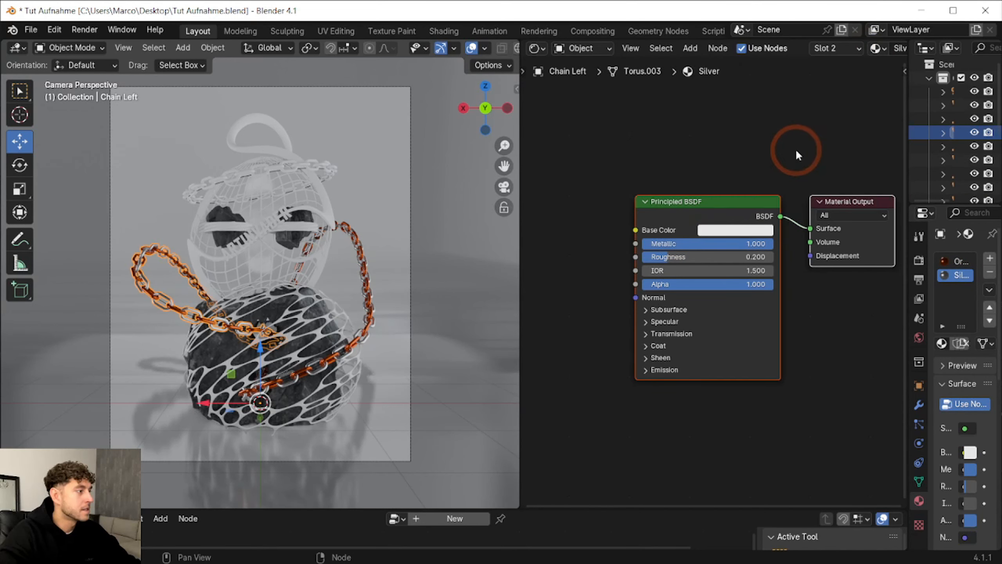
Assign the existing Orange and Silver materials to the two material slots of the chain circling the head.
click(277, 171)
click(276, 164)
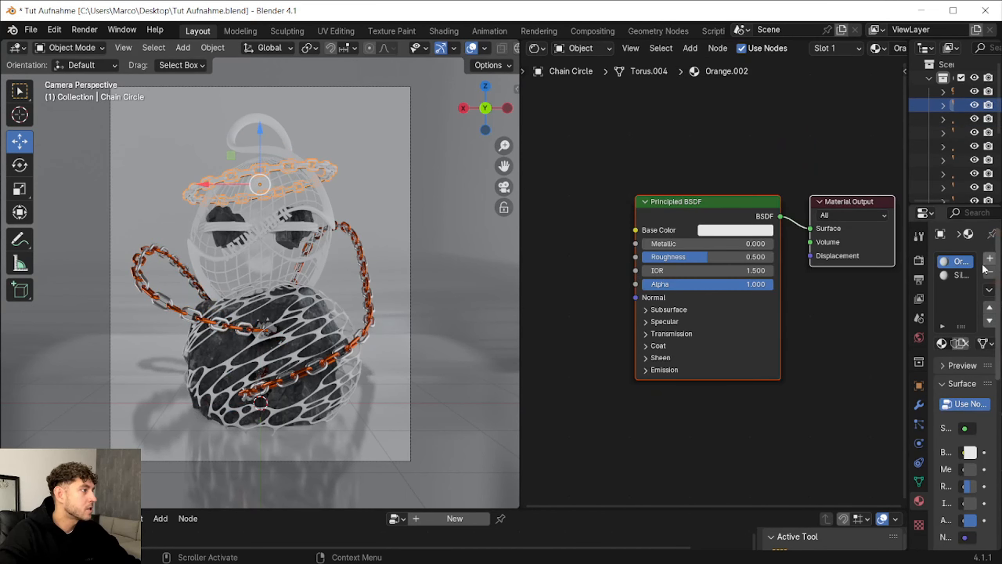
click(258, 261)
Assign the Silver material to the head's wire sphere and to the curled torus around it.
click(272, 170)
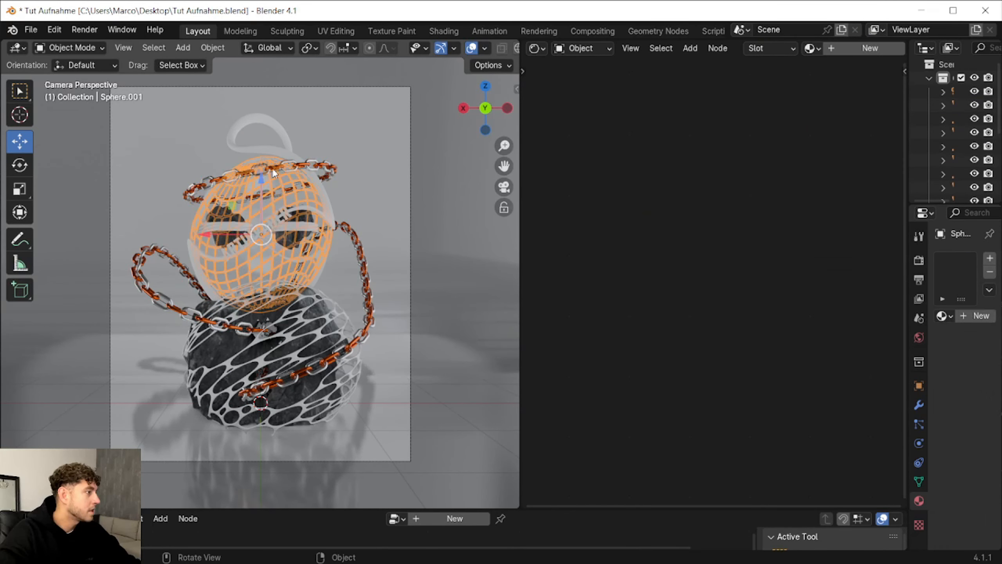
click(811, 48)
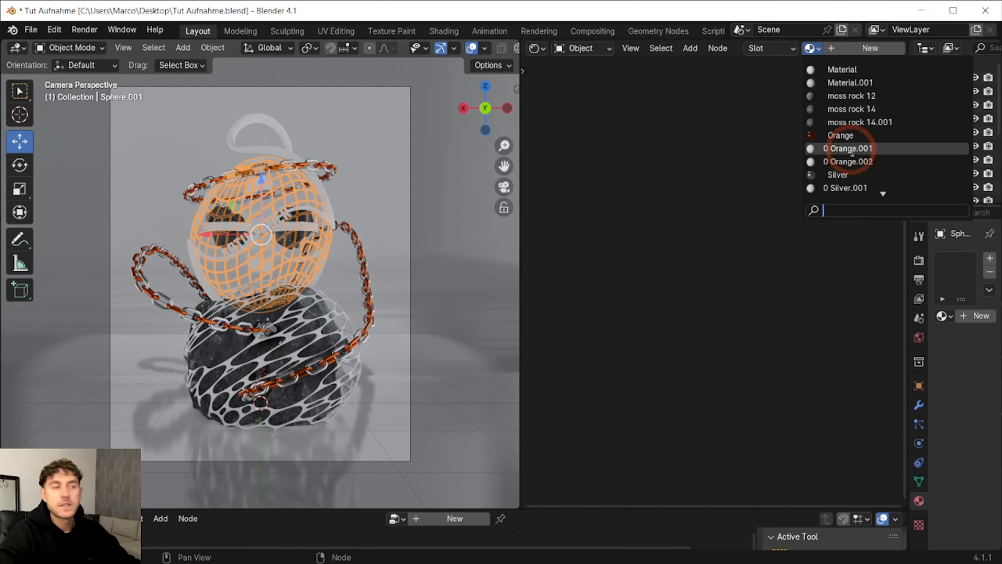
click(858, 171)
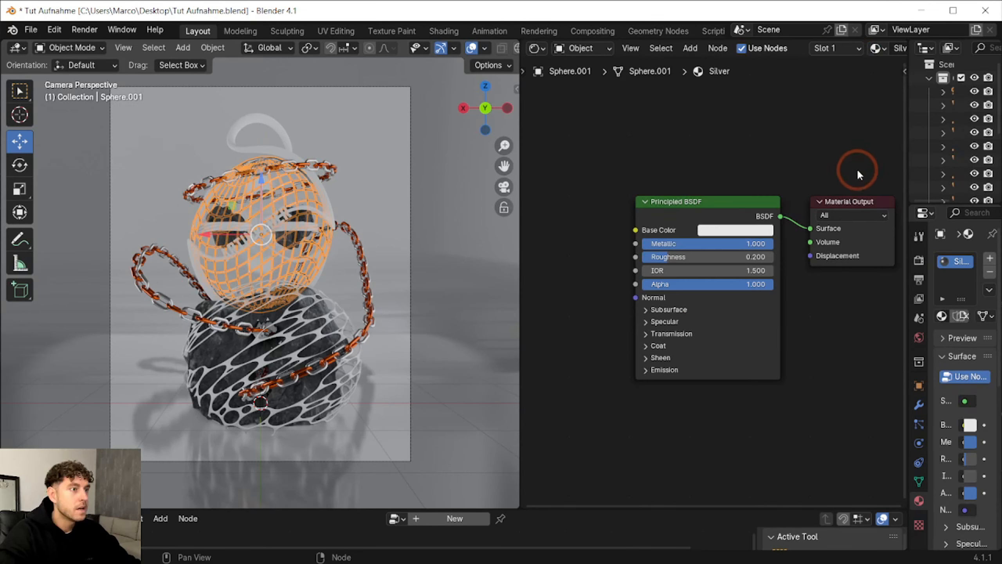
click(232, 139)
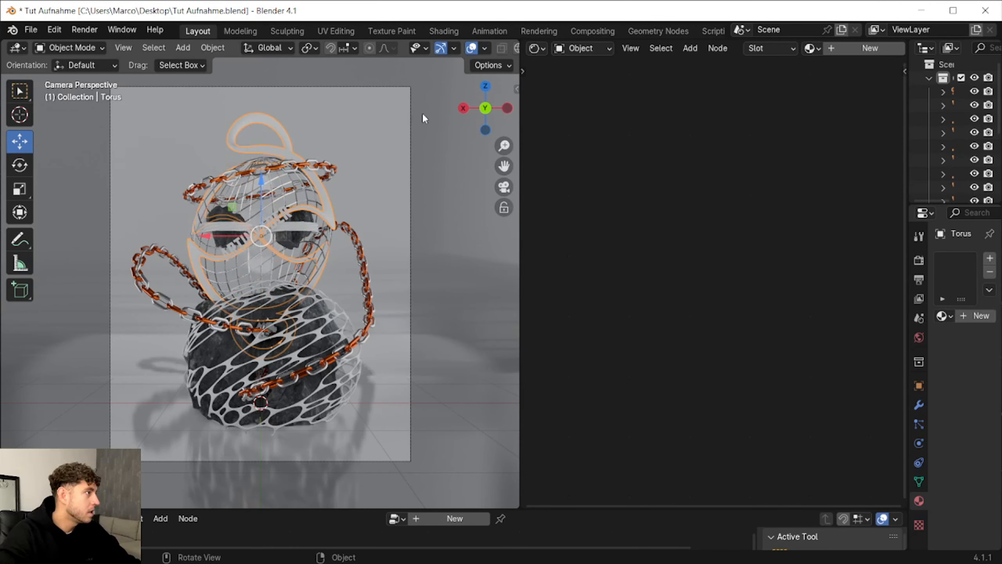
click(807, 50)
click(846, 173)
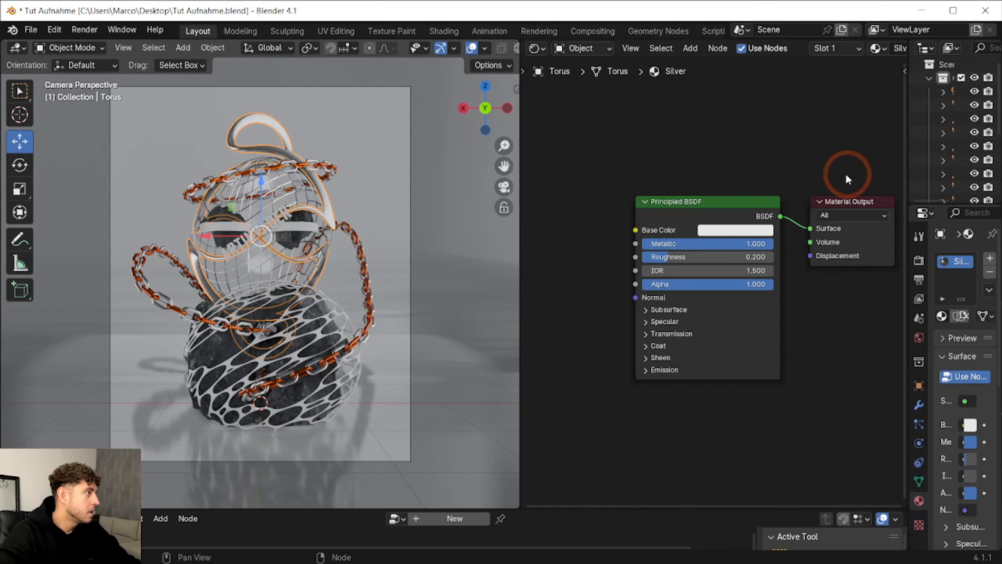
Assign the Silver material to the body's wire mesh and to both eyelid bands.
click(303, 354)
click(811, 49)
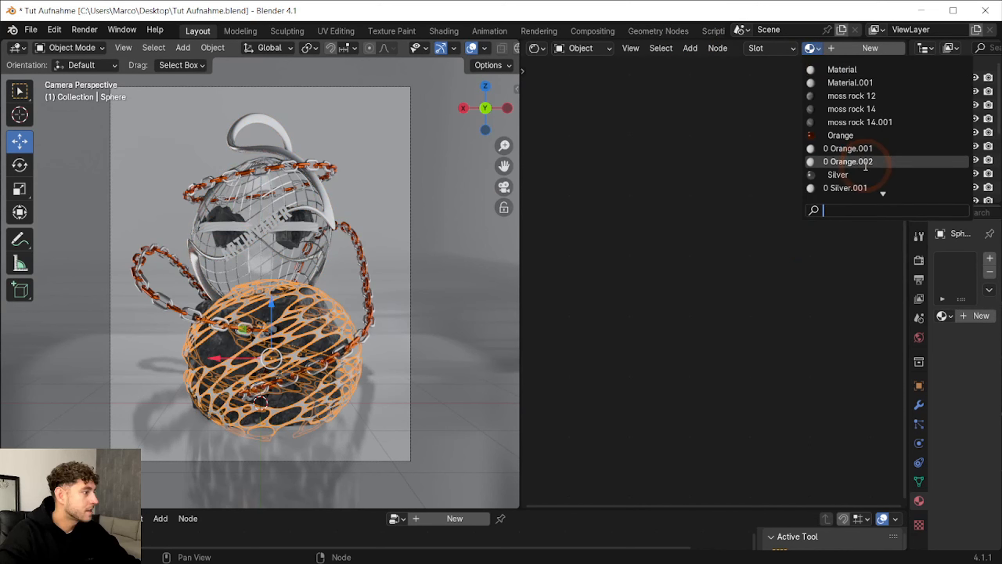
click(851, 172)
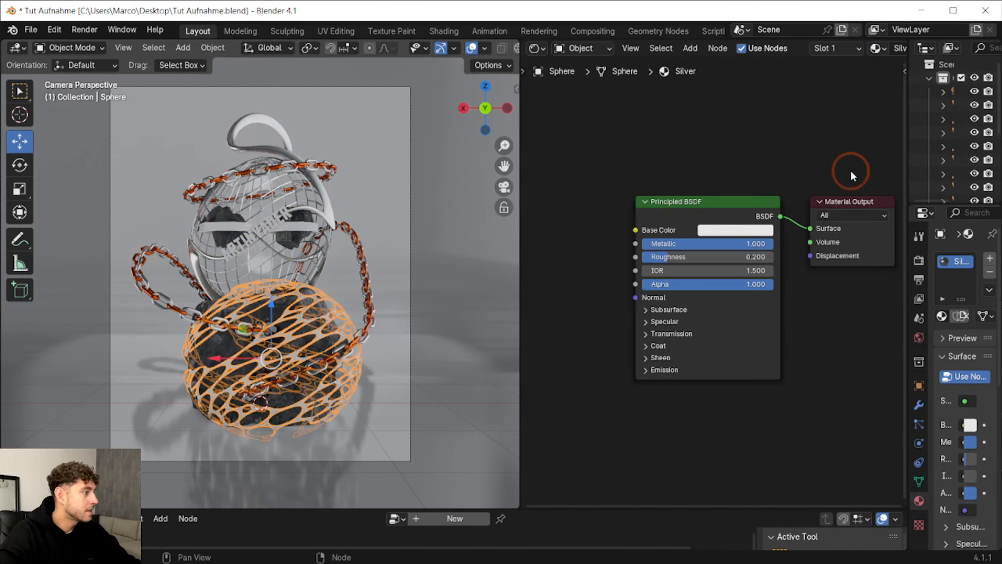
click(220, 229)
click(875, 48)
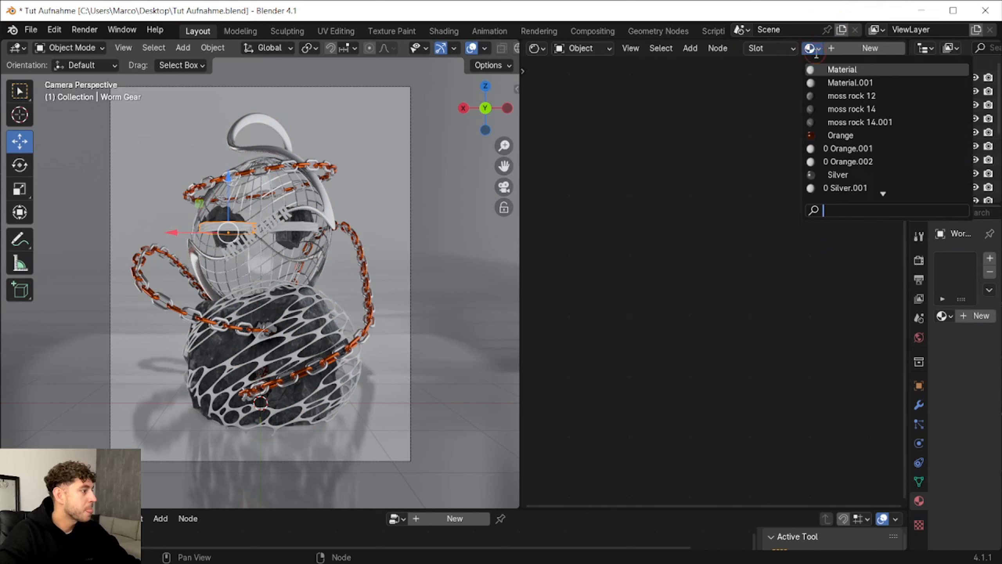
click(837, 172)
Assign the Orange material to the ARTINVADER lettering.
click(268, 261)
click(252, 241)
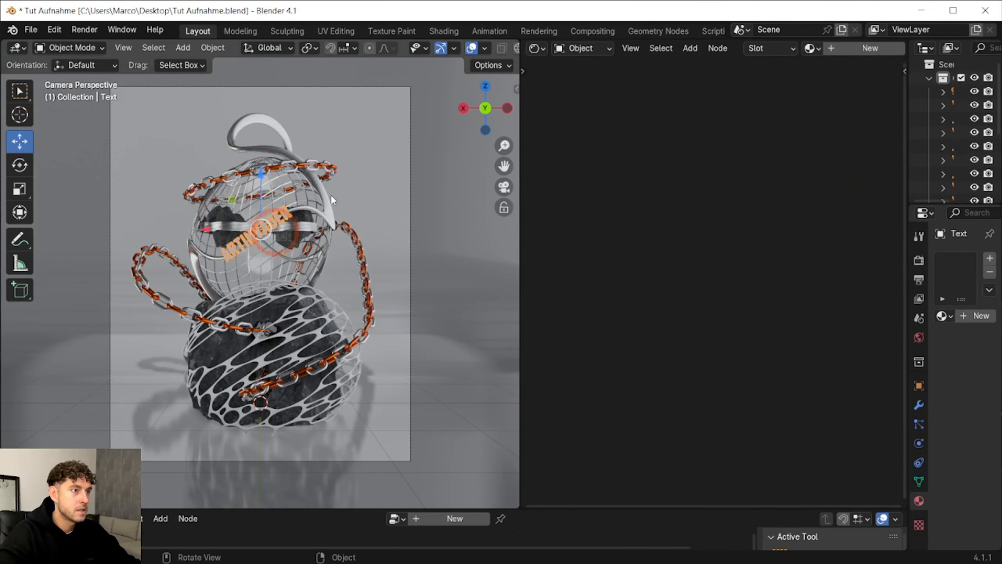
click(810, 48)
click(841, 135)
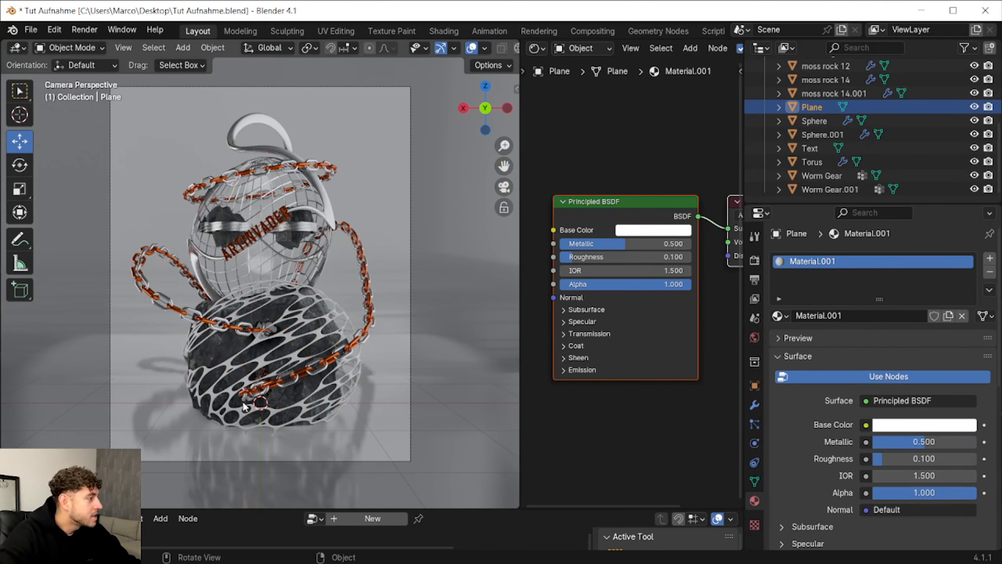
Convert the body's wire sphere to a mesh.
click(232, 369)
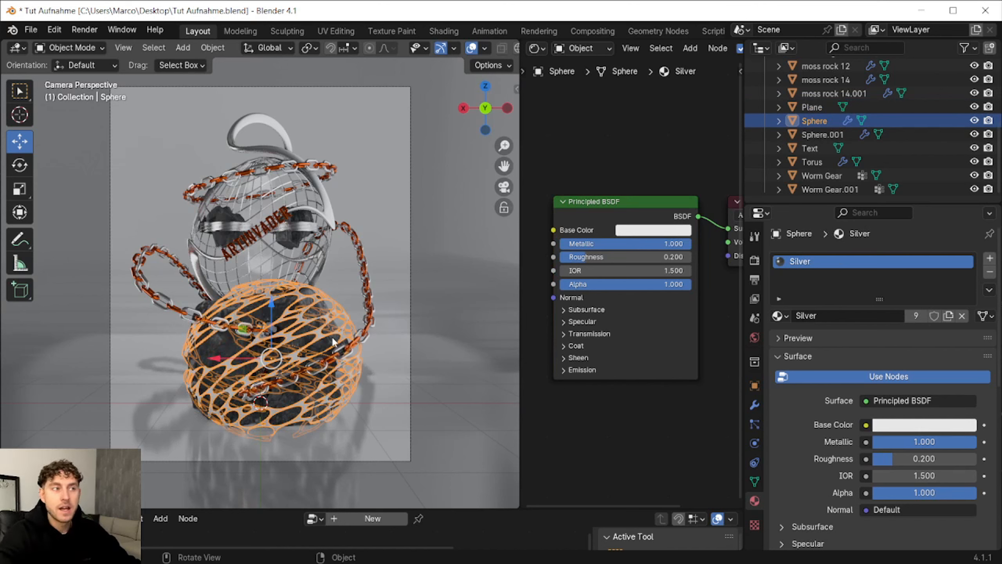
right_click(293, 343)
mouse_move(248, 356)
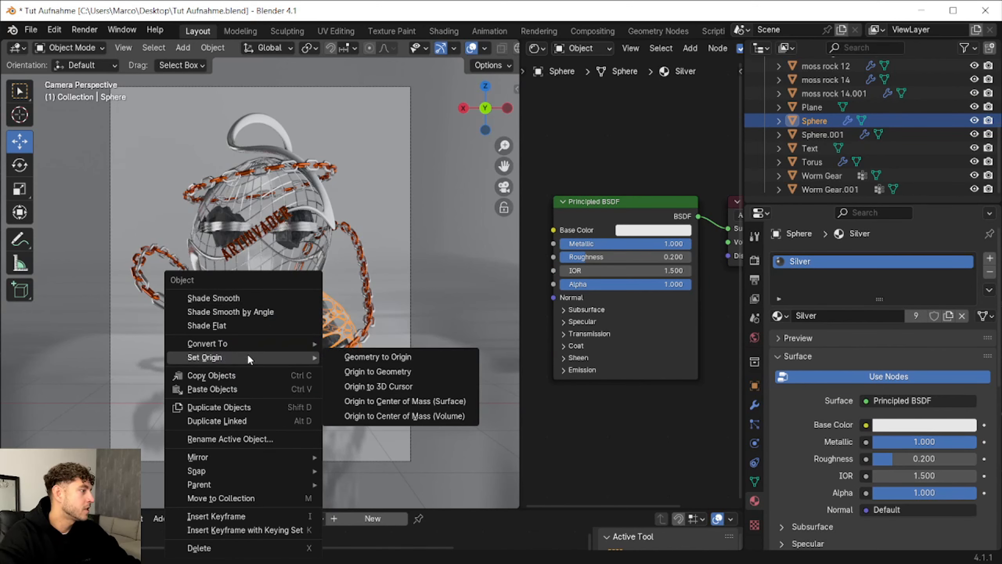
click(364, 359)
Reassign the Silver material to the converted body mesh and deselect it.
drag(742, 81, 857, 82)
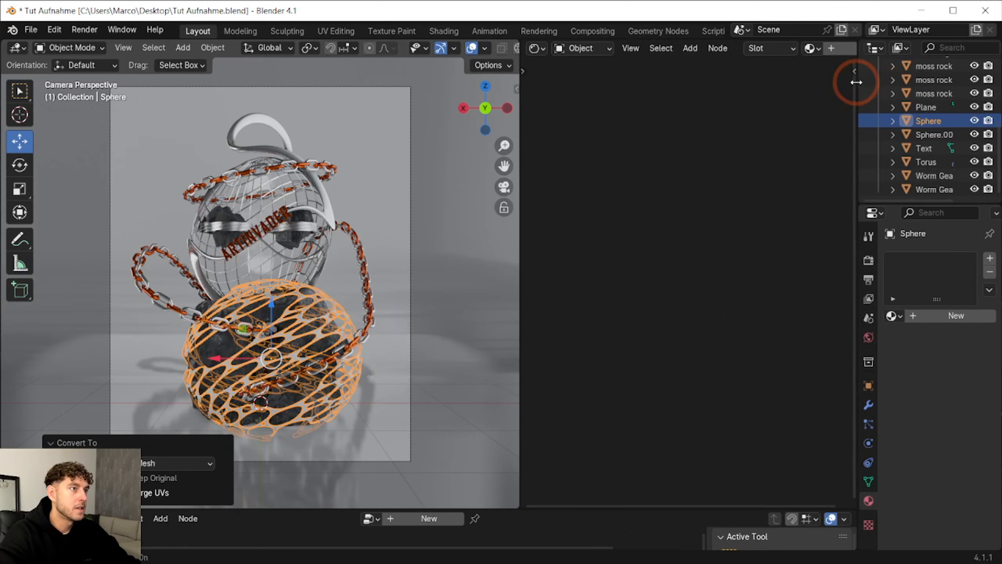
click(811, 47)
click(839, 175)
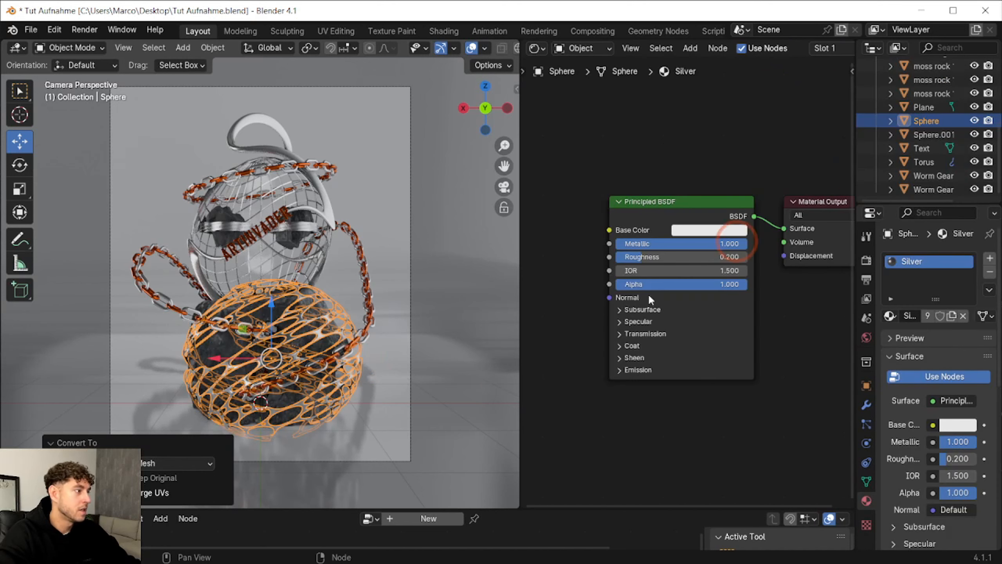
click(409, 373)
click(600, 252)
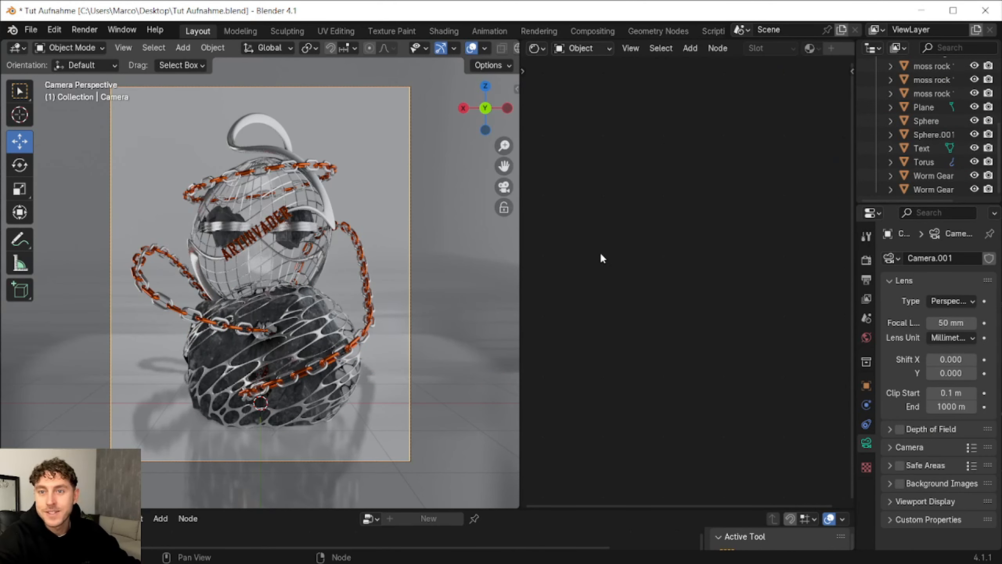
Duplicate the body's wire mesh in place and assign the Orange material to the original.
click(263, 362)
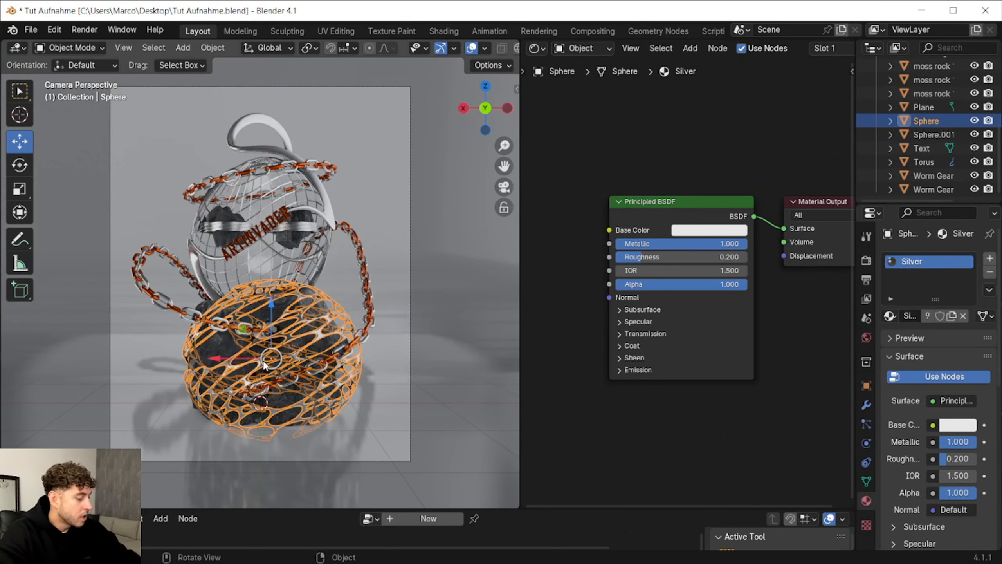
key(ctrl+c)
key(ctrl+v)
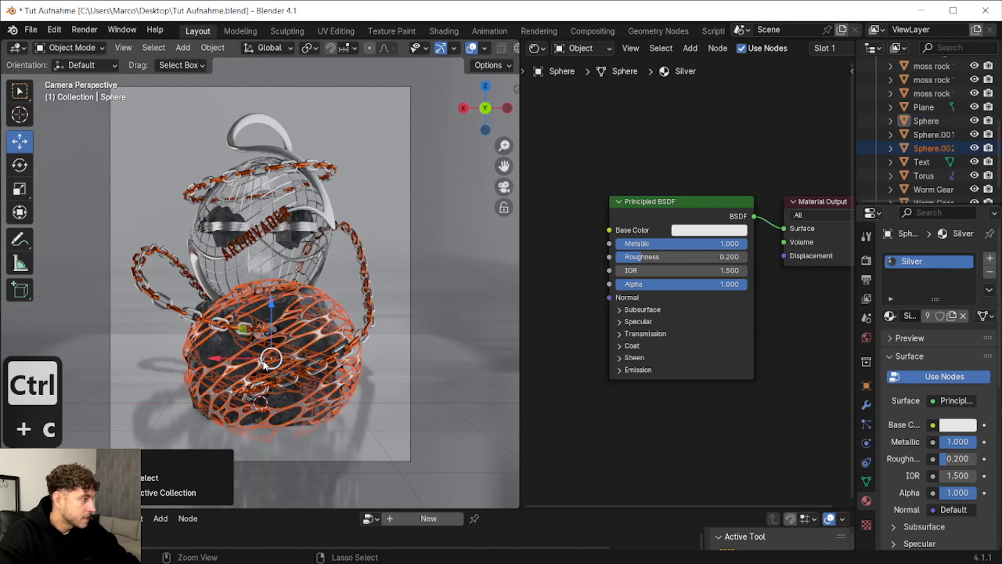
drag(855, 105, 941, 103)
click(886, 46)
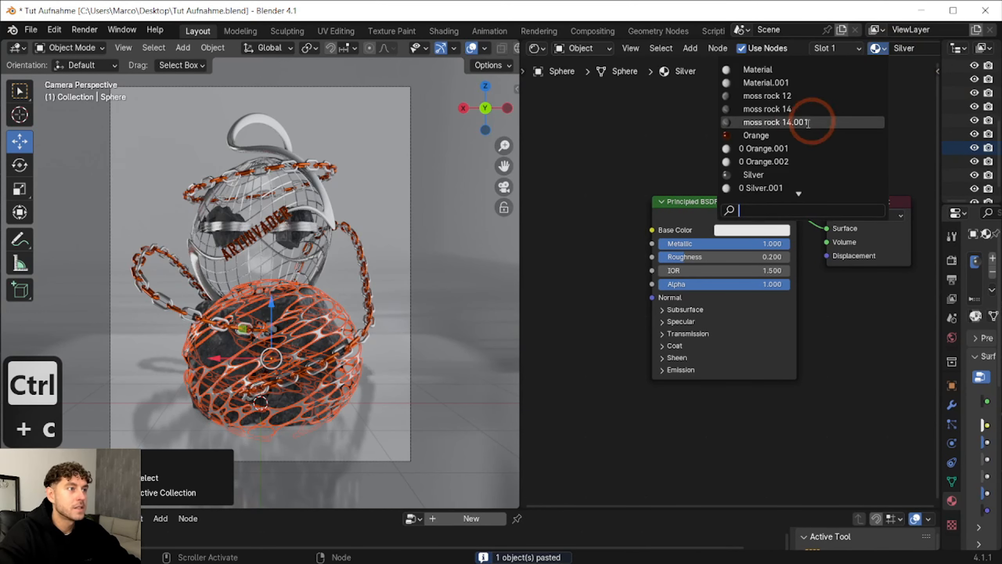
click(794, 133)
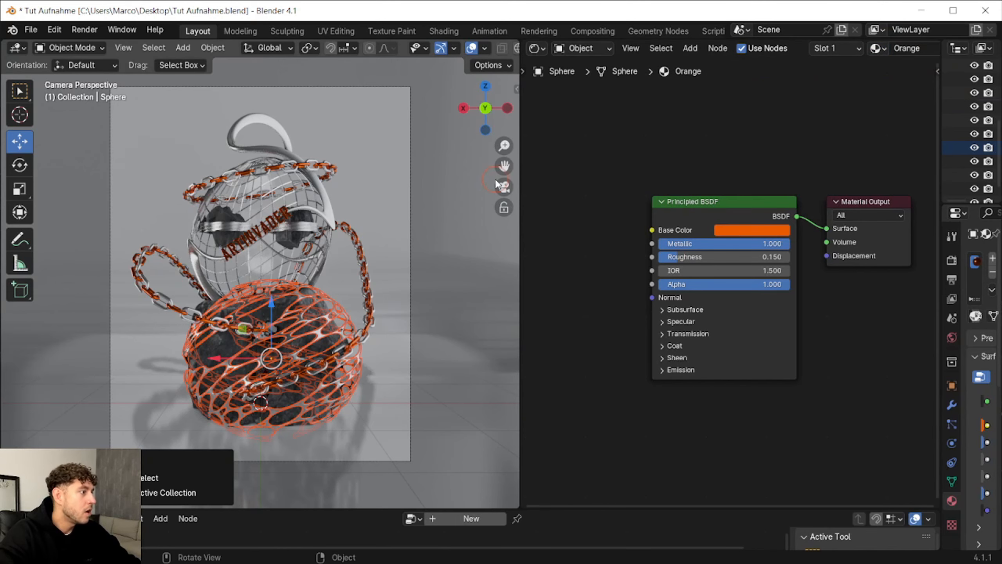
Shift the silver copy of the body's wire mesh slightly along the X axis away from the orange one.
click(454, 188)
click(504, 187)
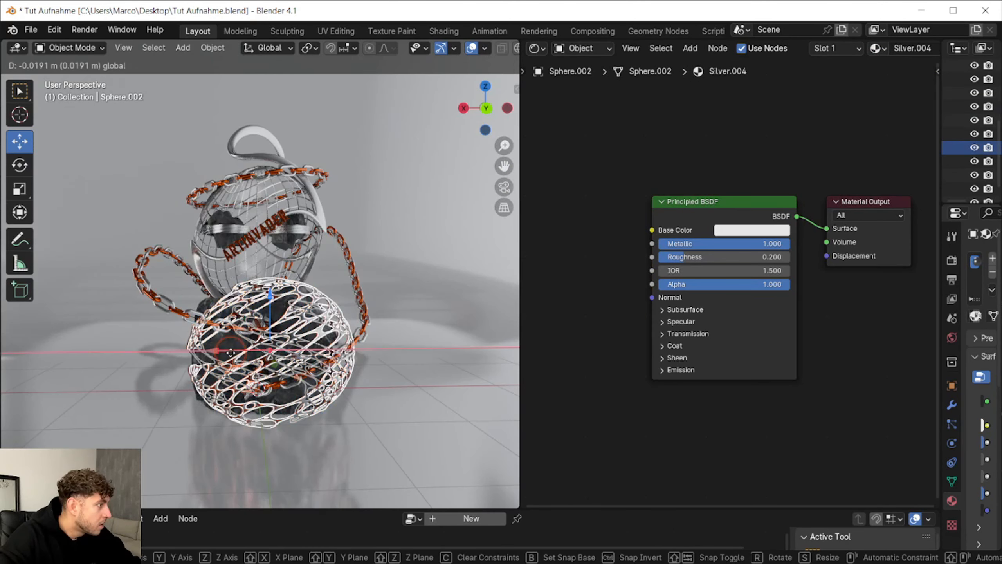
drag(213, 350, 216, 350)
click(273, 444)
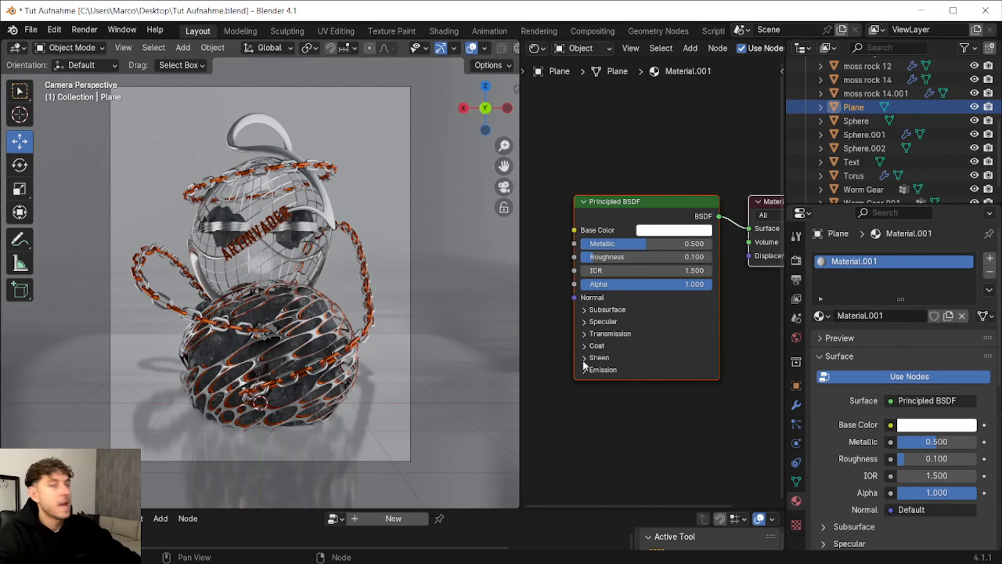
Duplicate the curled torus into an Orange and a Silver version, offset about 0.018 m along the X axis.
click(236, 146)
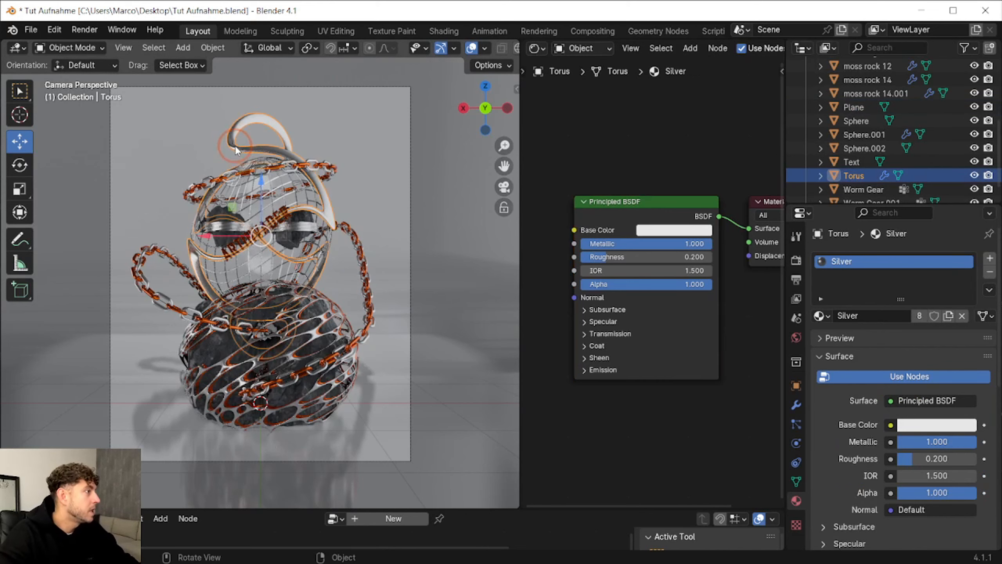
key(ctrl+c)
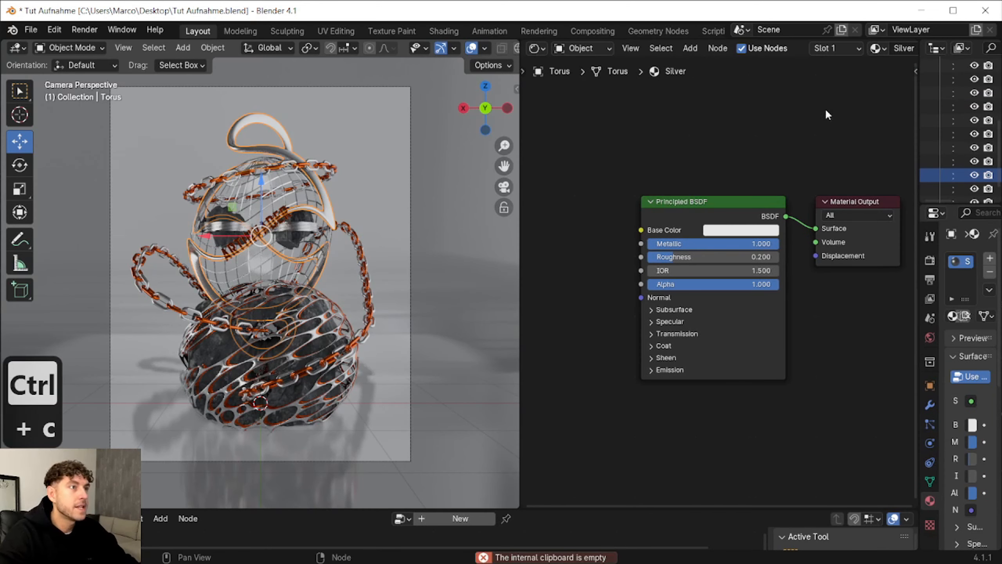
click(879, 48)
click(781, 131)
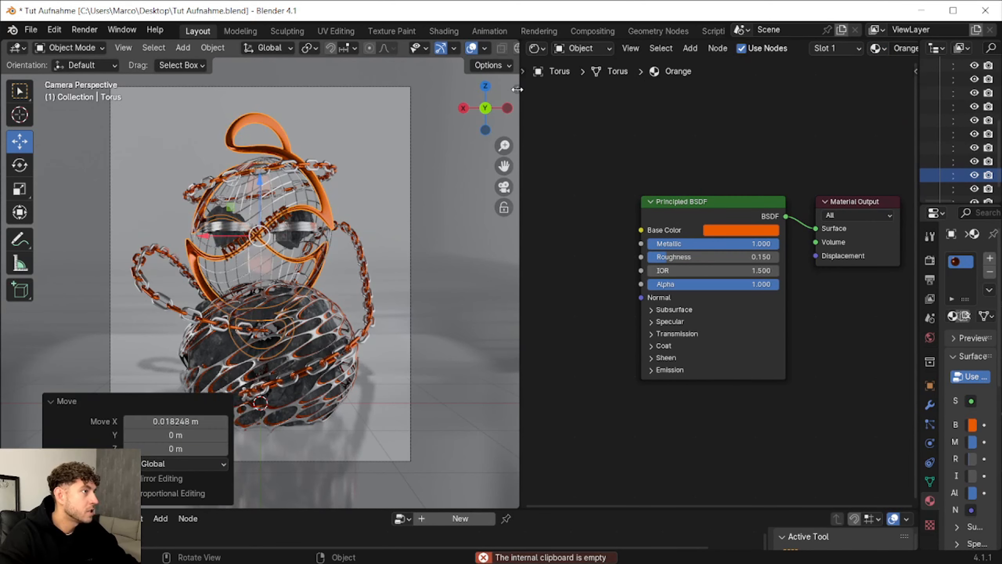
click(518, 89)
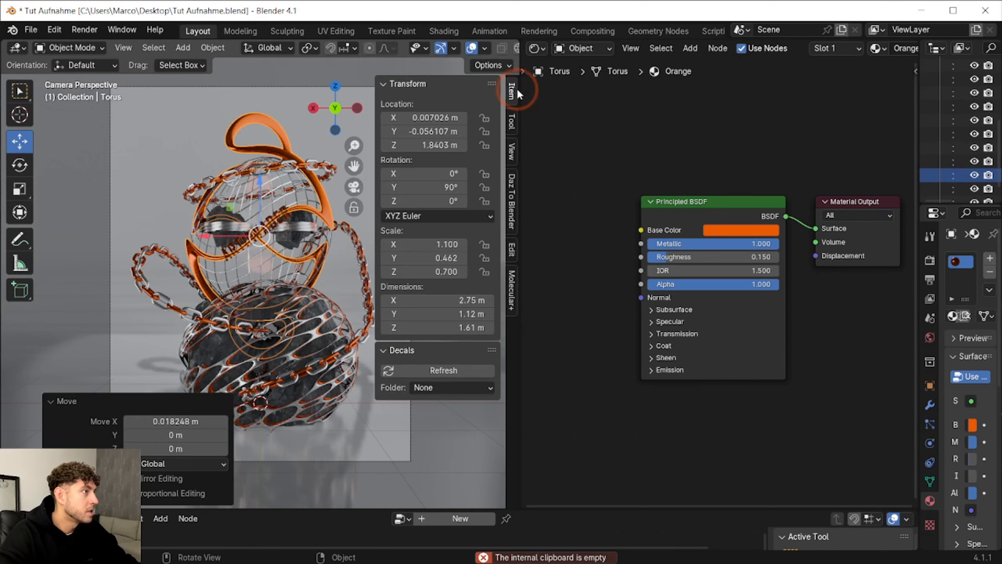
click(442, 118)
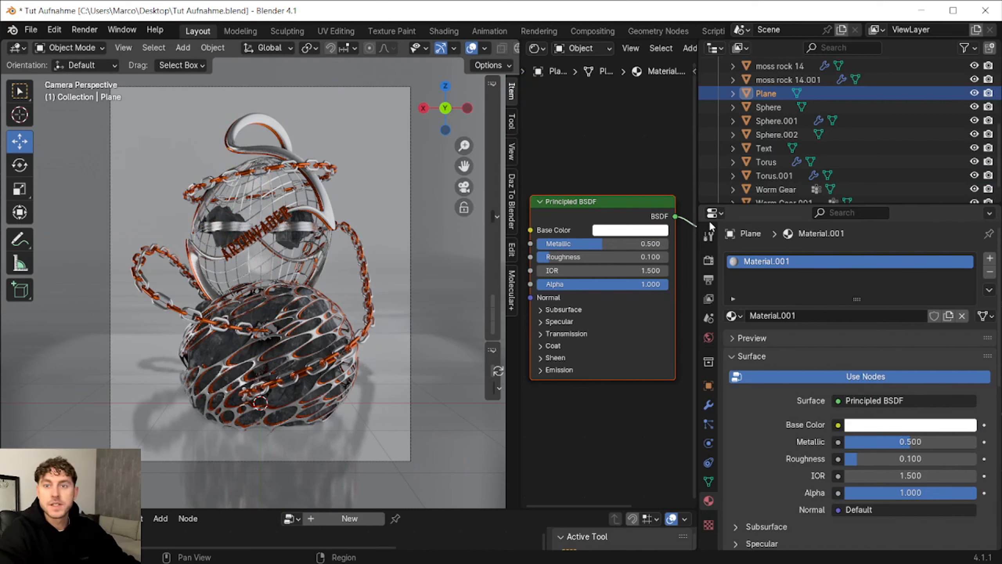
Lower the ARTINVADER lettering slightly along the Z axis by about 0.011 m.
click(260, 236)
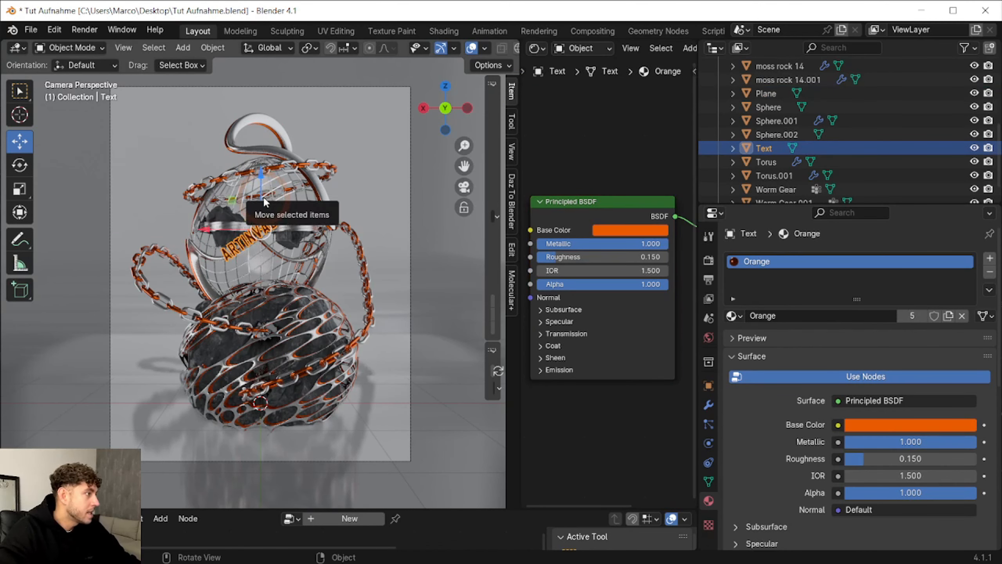
drag(261, 197, 260, 198)
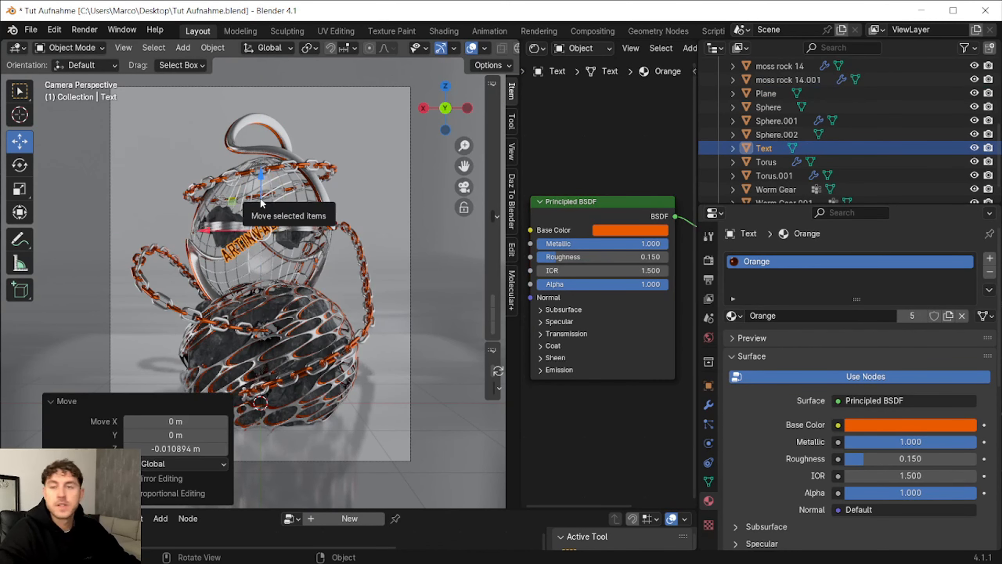
Add a point light, raise it about 2.42 m along the Z axis and shift it along the Y axis.
click(183, 47)
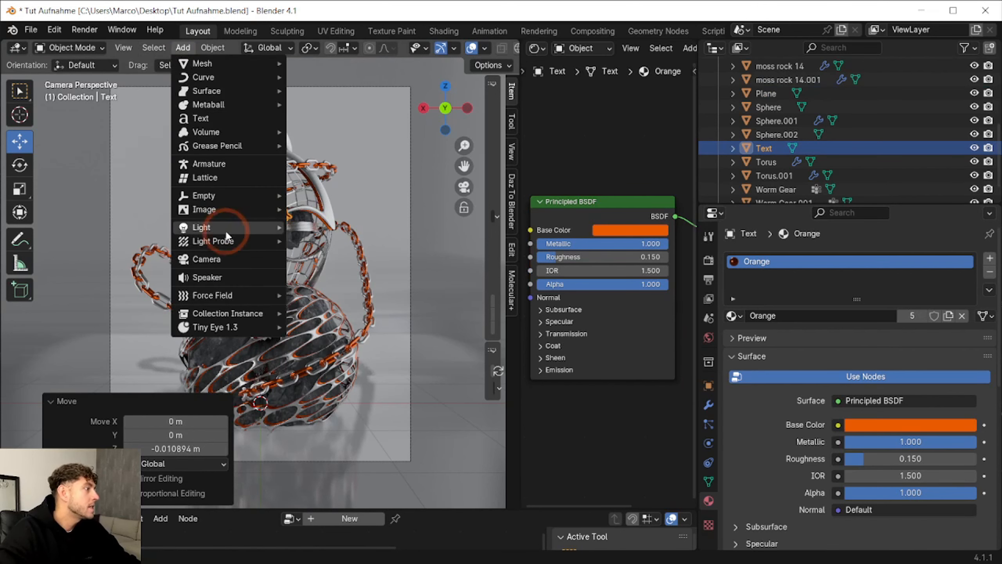
mouse_move(226, 228)
click(339, 229)
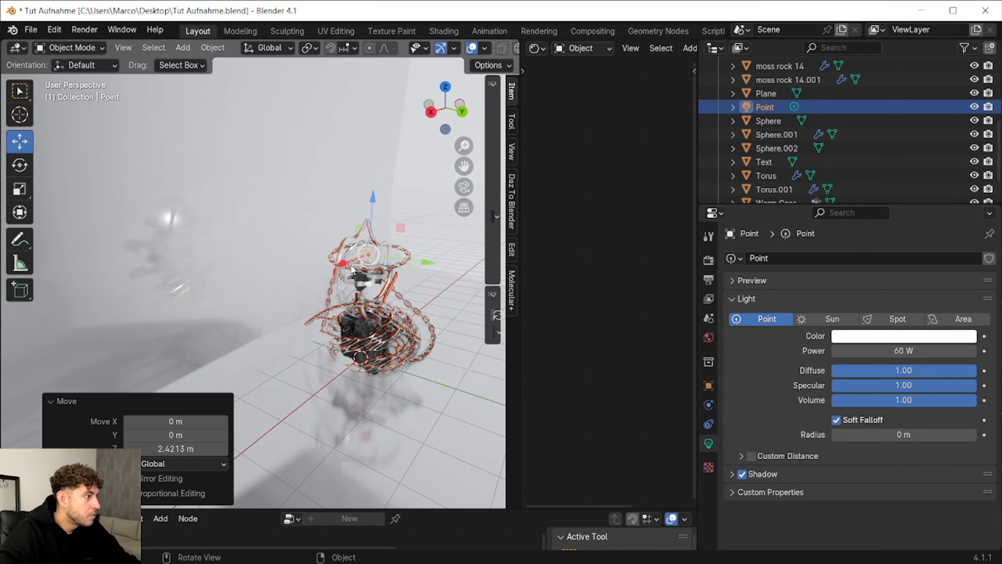
drag(428, 263, 479, 272)
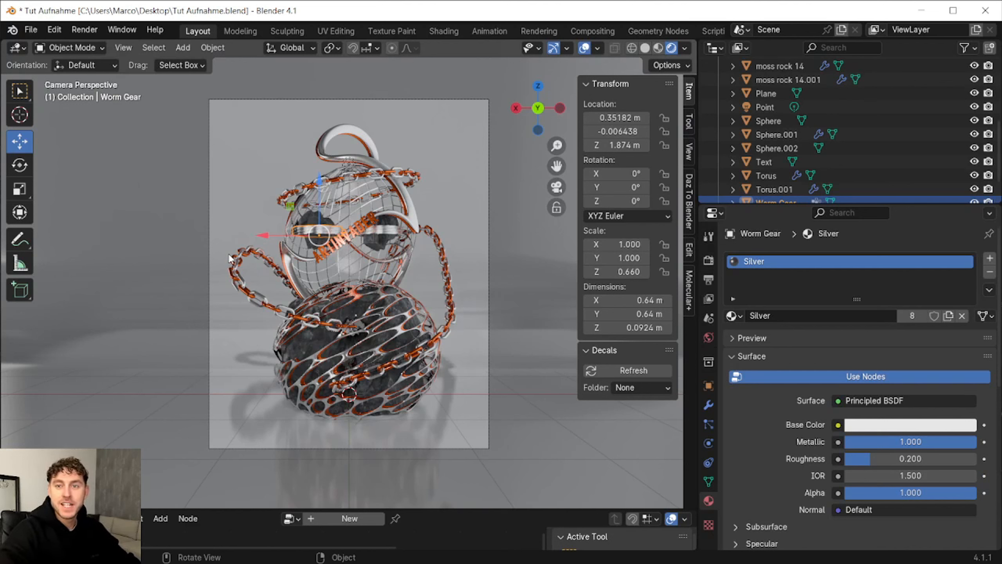
Enlarge the editor area below the viewport and switch it to the Timeline.
drag(236, 510, 215, 444)
click(16, 453)
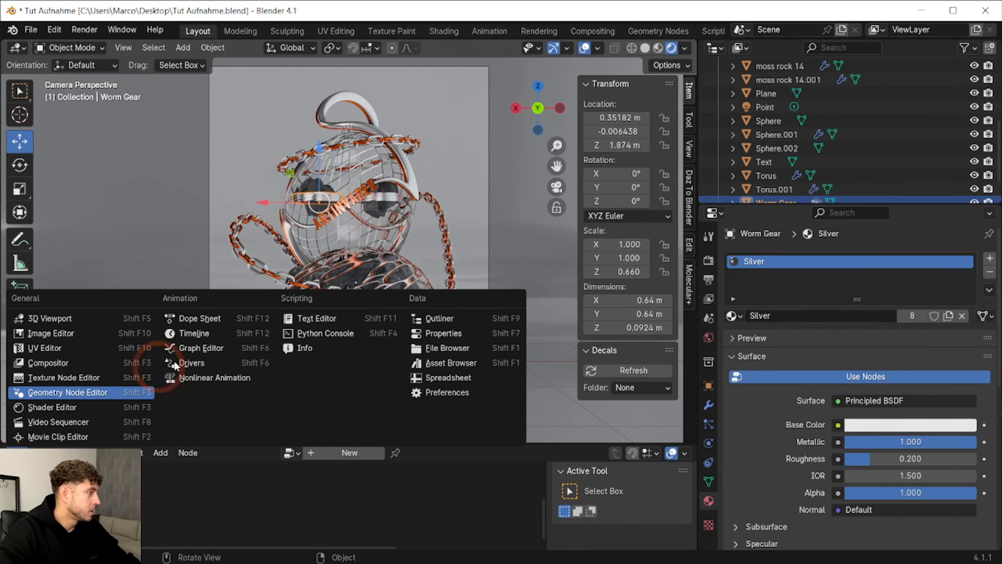
click(197, 347)
Insert location keyframes for the Chain Right object at frame 1.
click(462, 259)
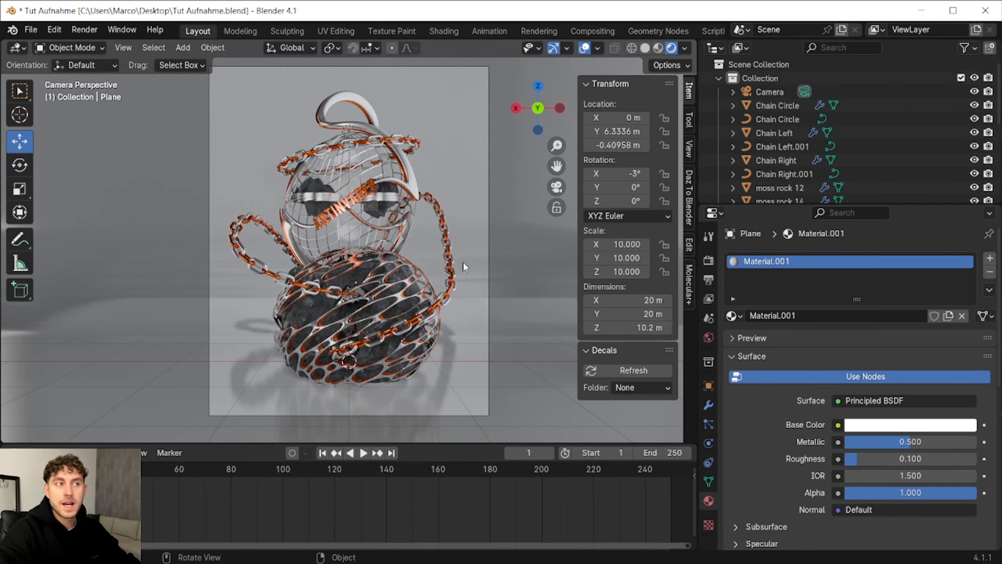
click(454, 265)
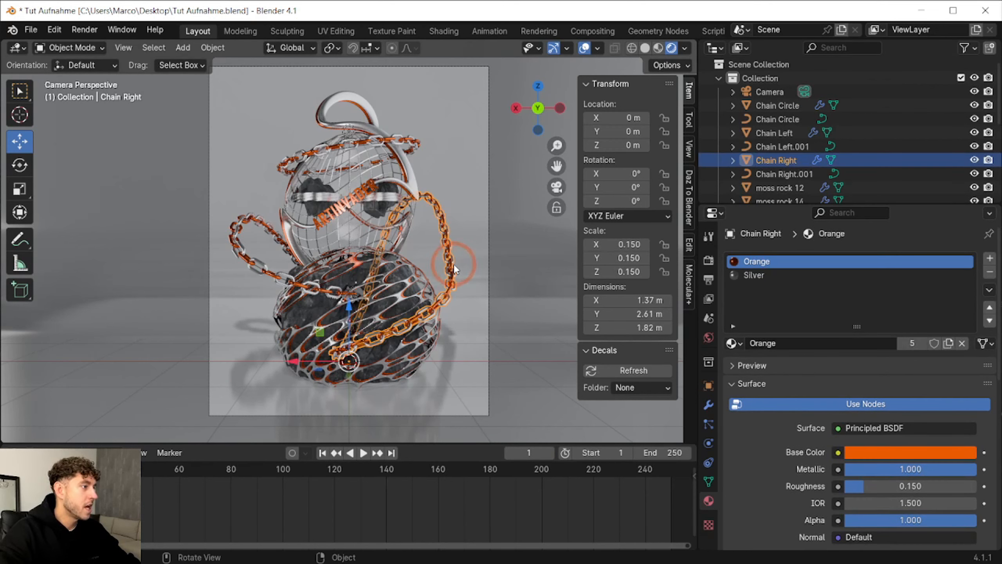
right_click(617, 131)
click(621, 130)
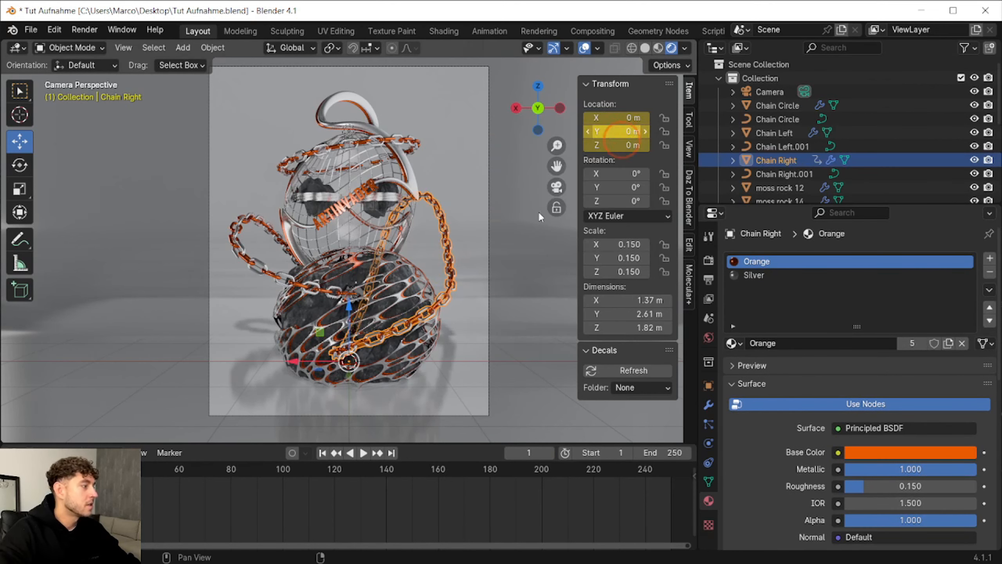
Change the X location of Chain Right at frame 250 and insert location keyframes there.
key(space)
click(598, 506)
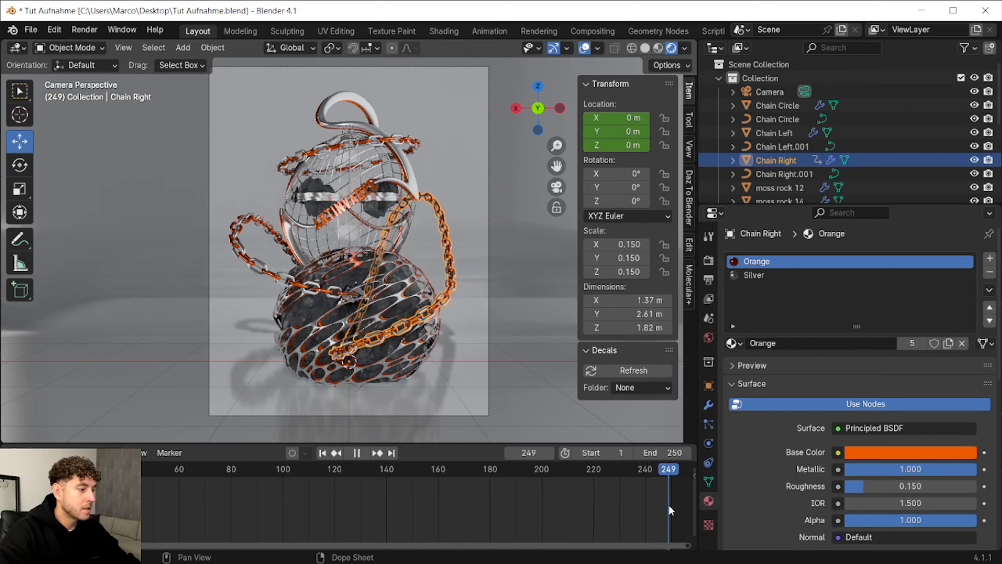
key(space)
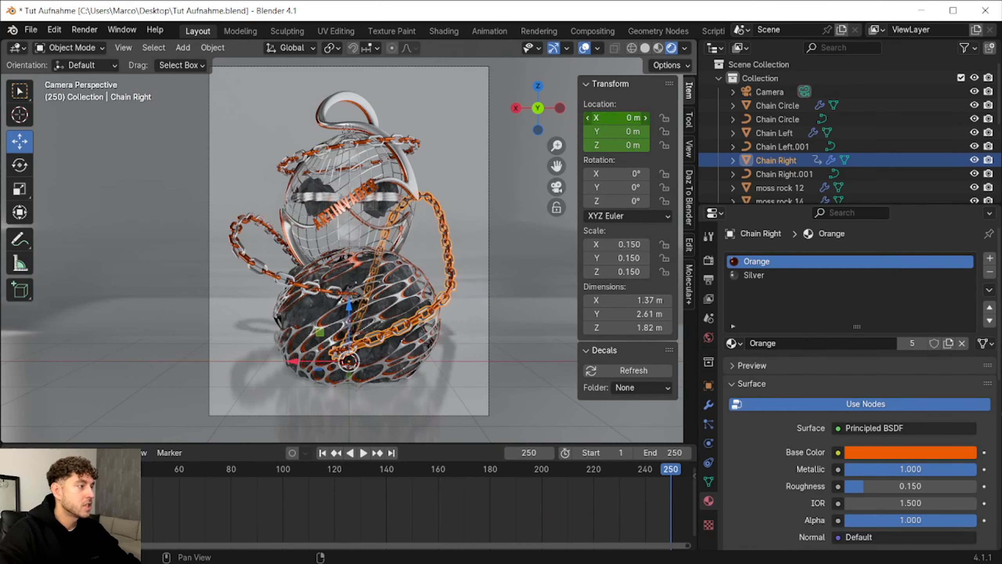
drag(618, 118, 625, 118)
click(625, 118)
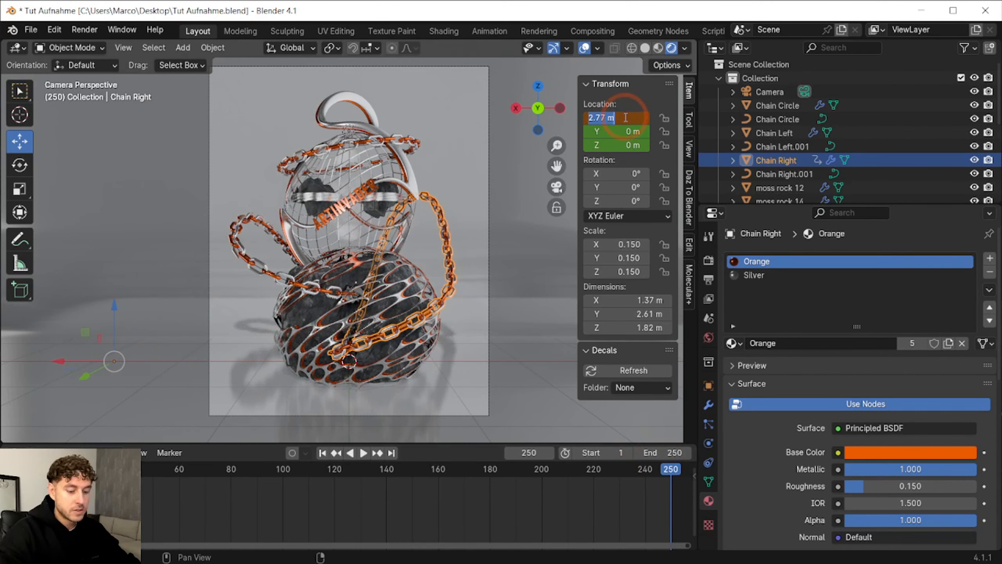
key(Return)
right_click(628, 118)
click(631, 114)
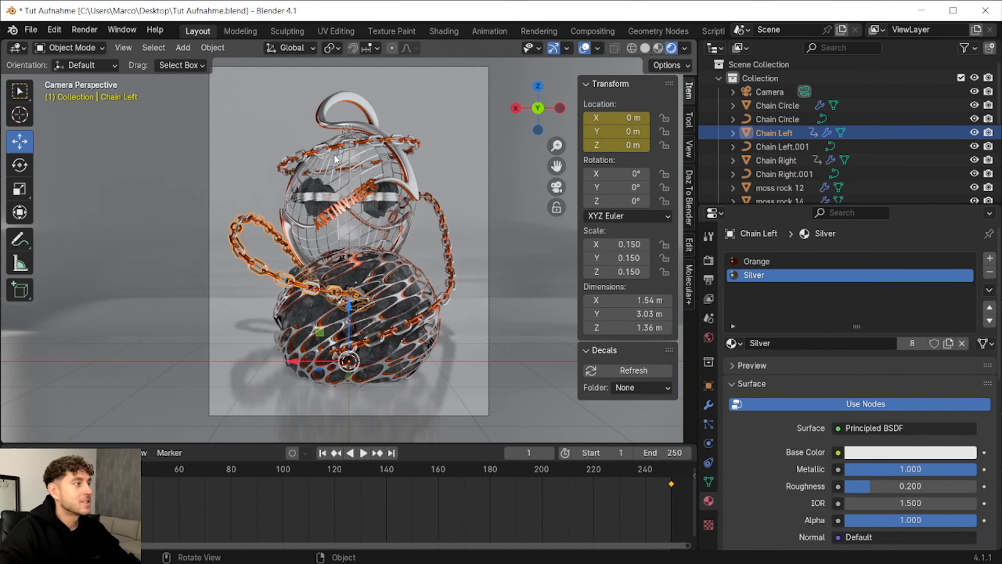
Convert the Chain Circle chain and its guide curve to meshes, and delete the leftover guide circle.
click(331, 152)
click(780, 120)
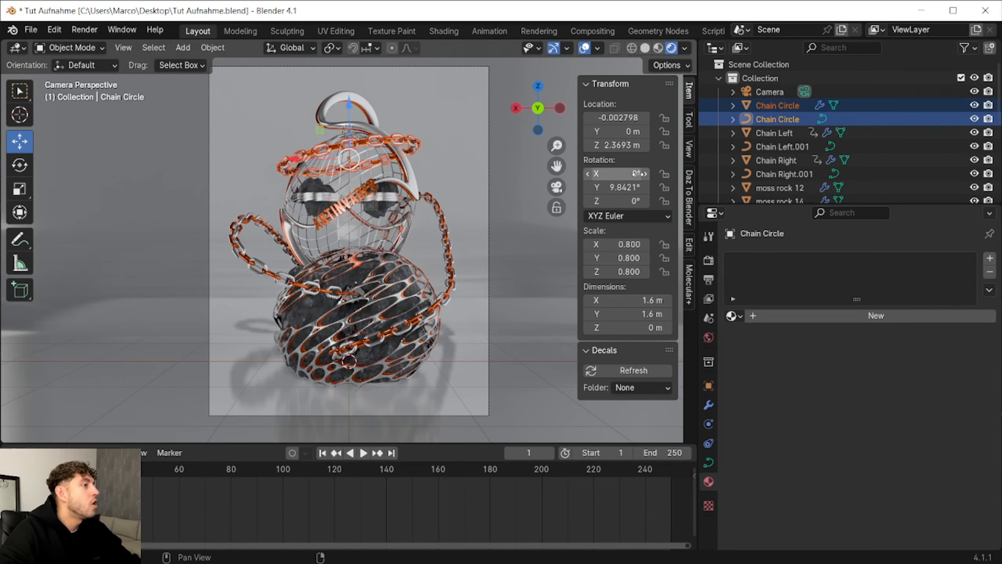
shift+click(780, 104)
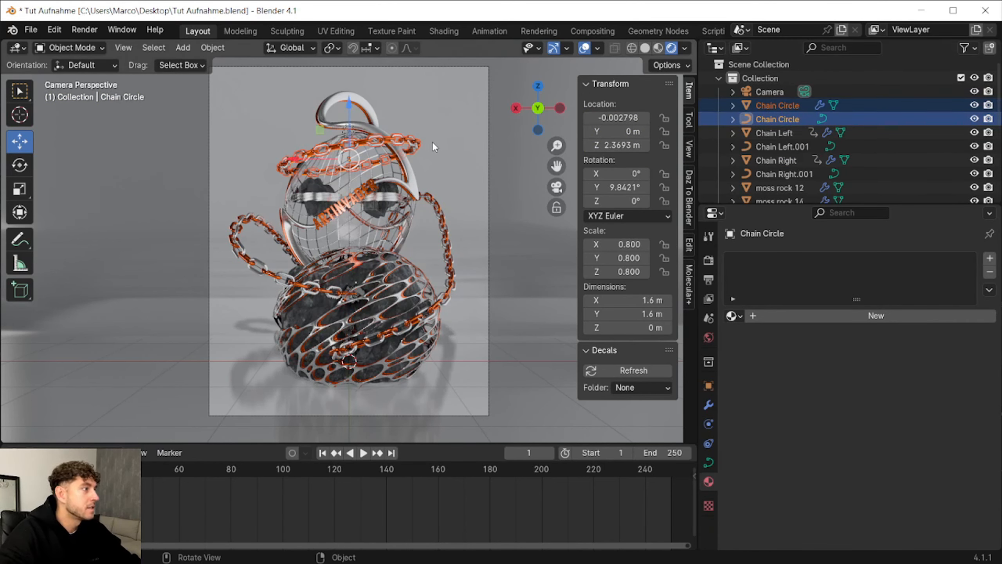
right_click(394, 146)
mouse_move(411, 164)
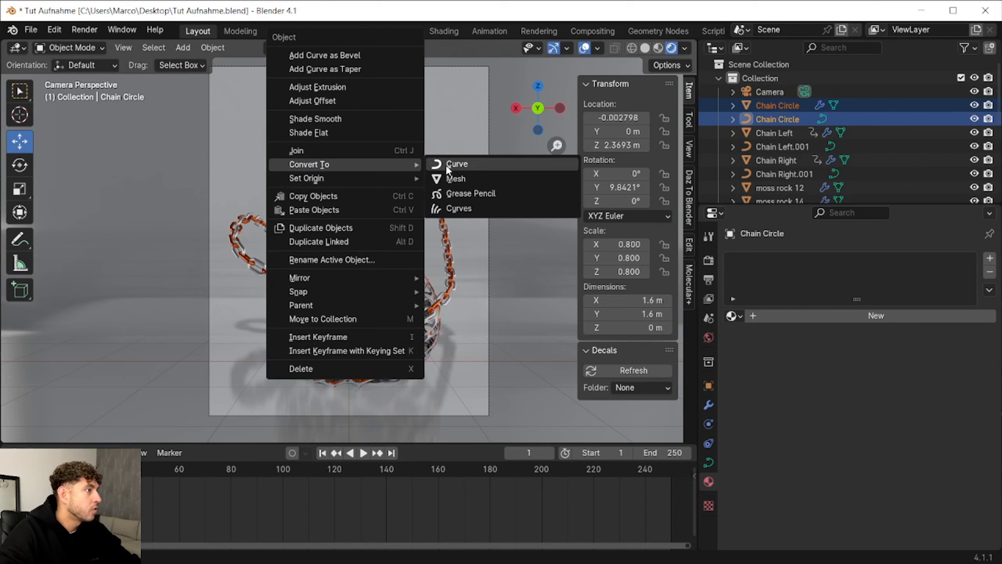
click(469, 181)
click(773, 120)
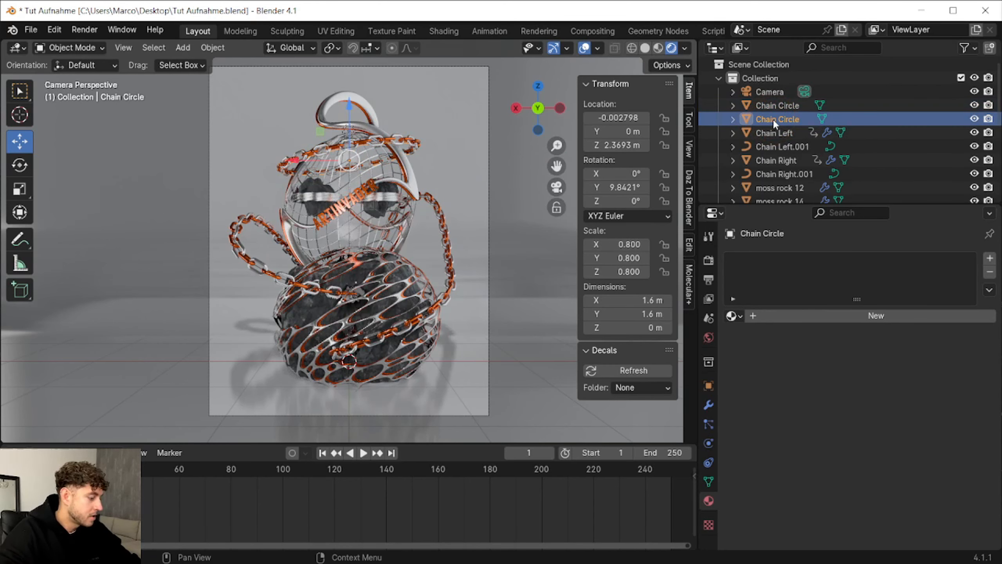
key(x)
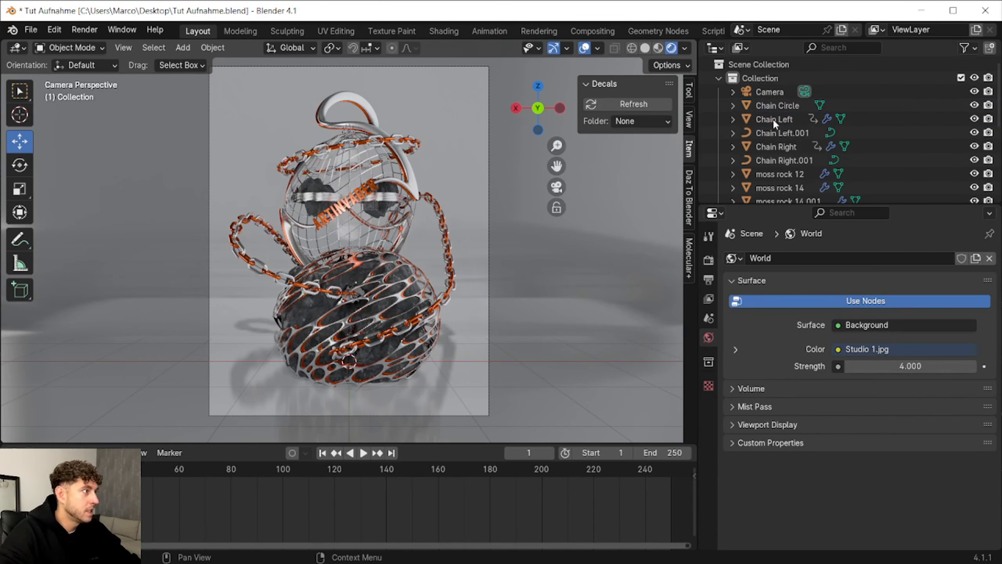
Set the Chain Circle's Y and Z rotation to 0° and insert rotation keyframes at frame 1.
click(775, 105)
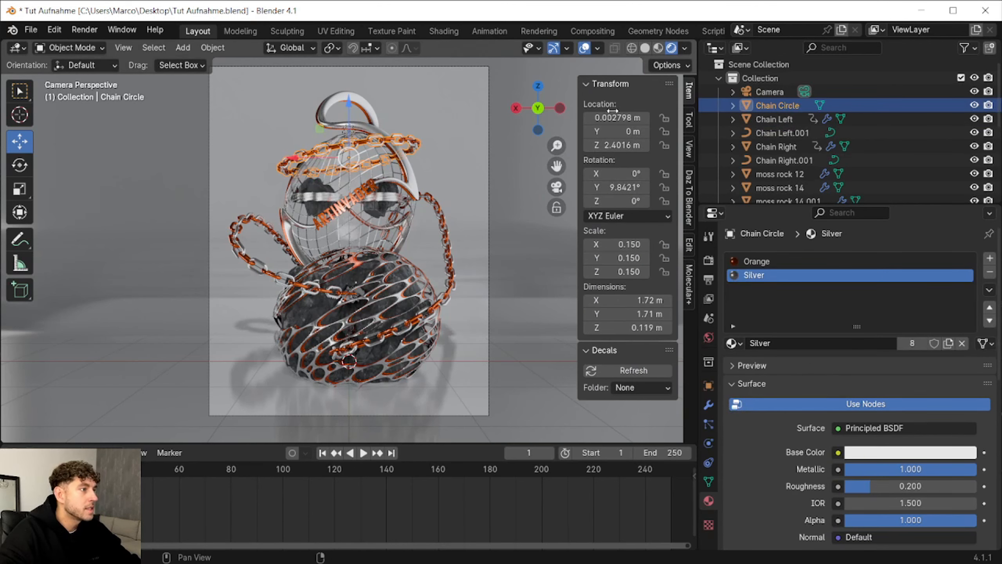
double_click(620, 187)
text(0)
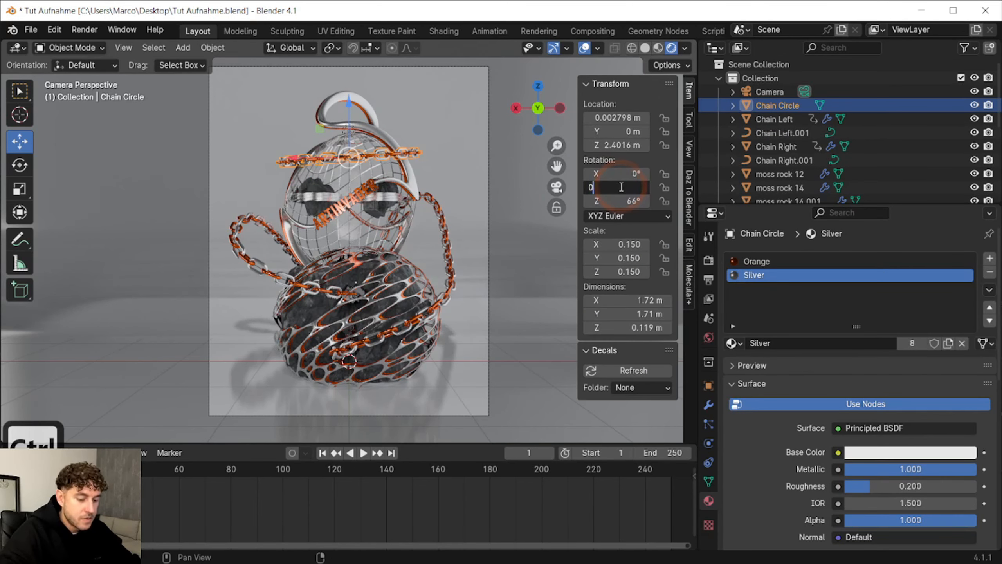
key(Return)
drag(626, 200, 629, 200)
click(626, 197)
text(0)
key(Return)
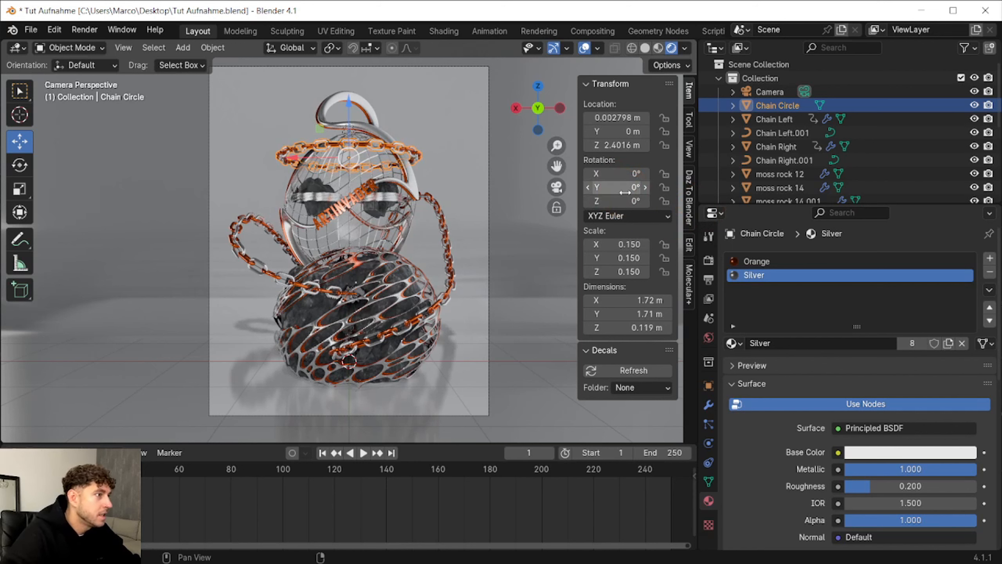
key(i)
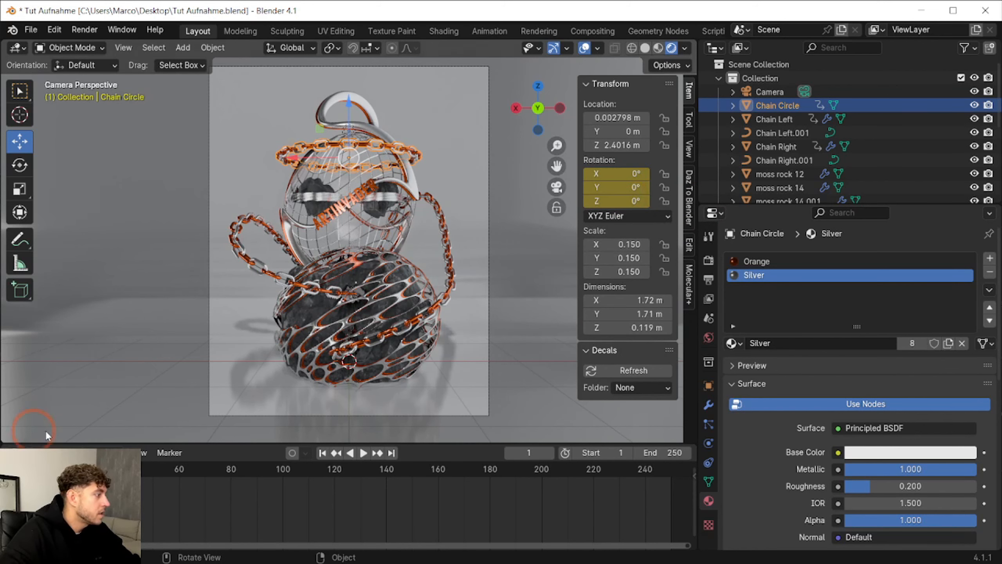
Set the Chain Circle's Z rotation to 180° at frame 250 and insert rotation keyframes there.
key(shift+Right)
click(623, 201)
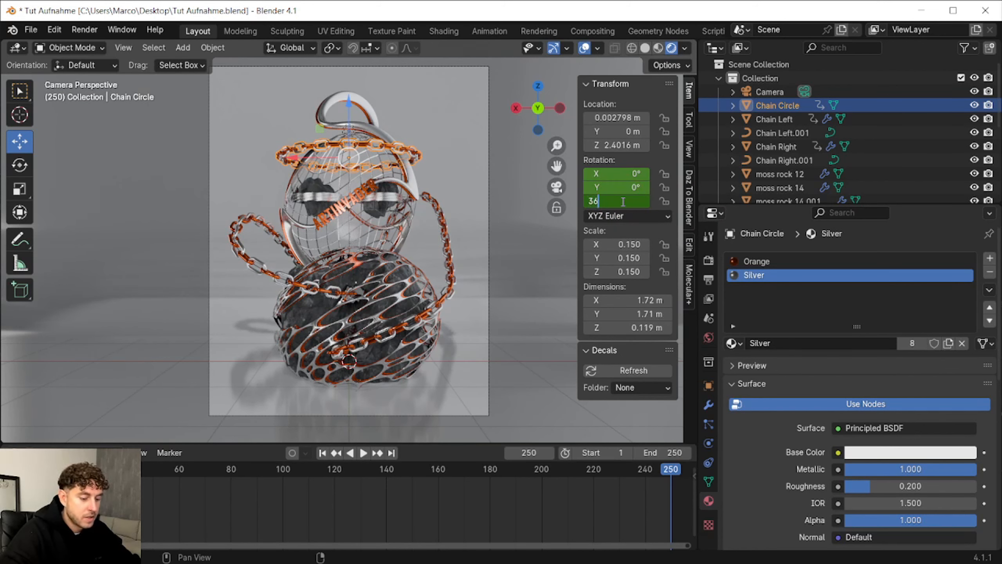
text(180)
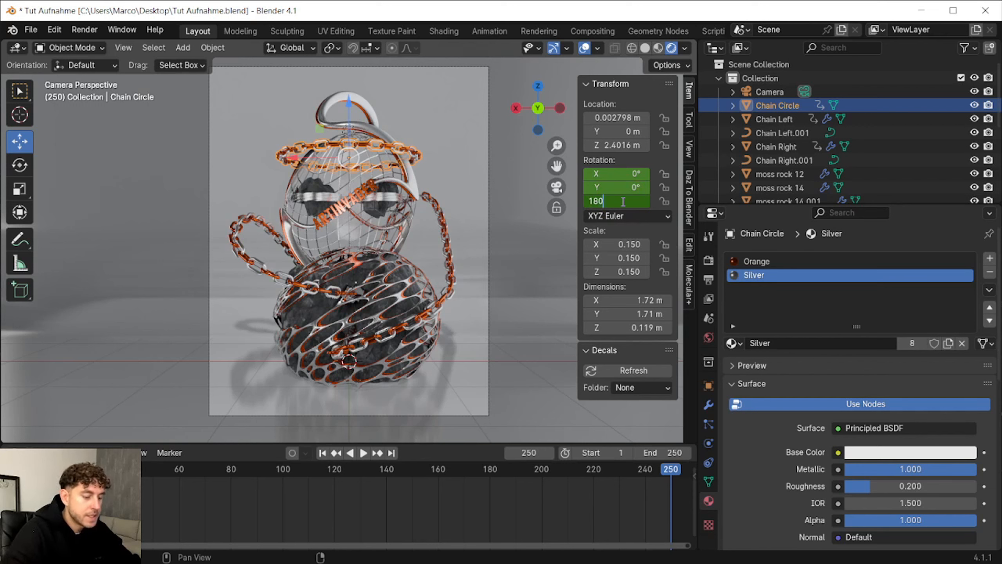
key(Return)
key(i)
Set the Chain Circle's Y rotation to -4° at frame 140, insert rotation keyframes and preview the animation.
key(space)
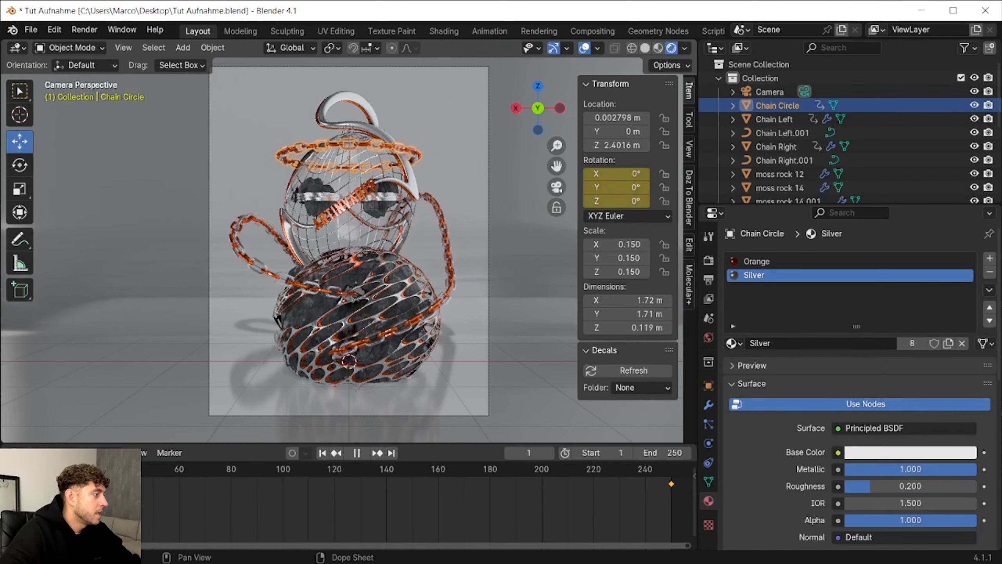
key(space)
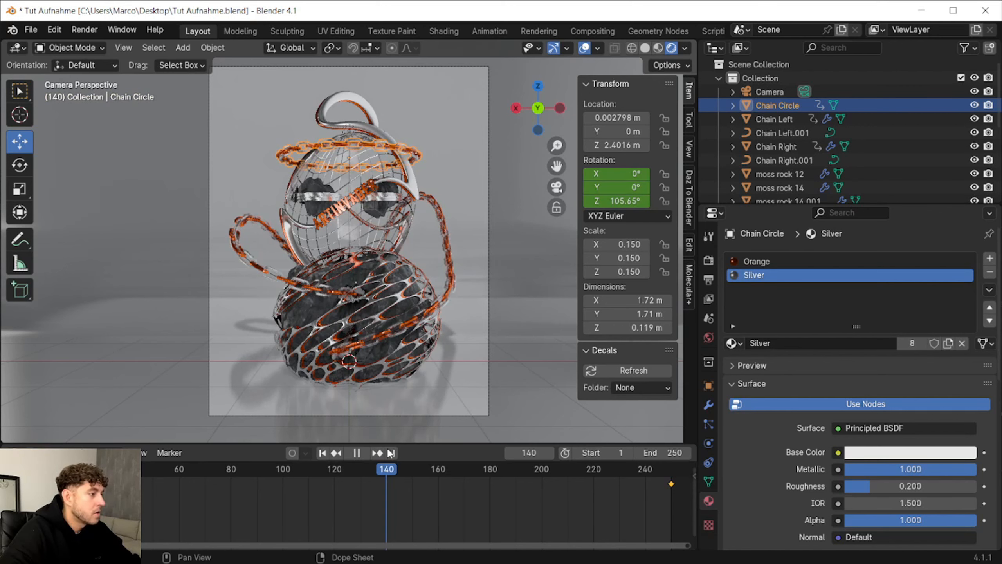
drag(635, 187, 632, 187)
key(i)
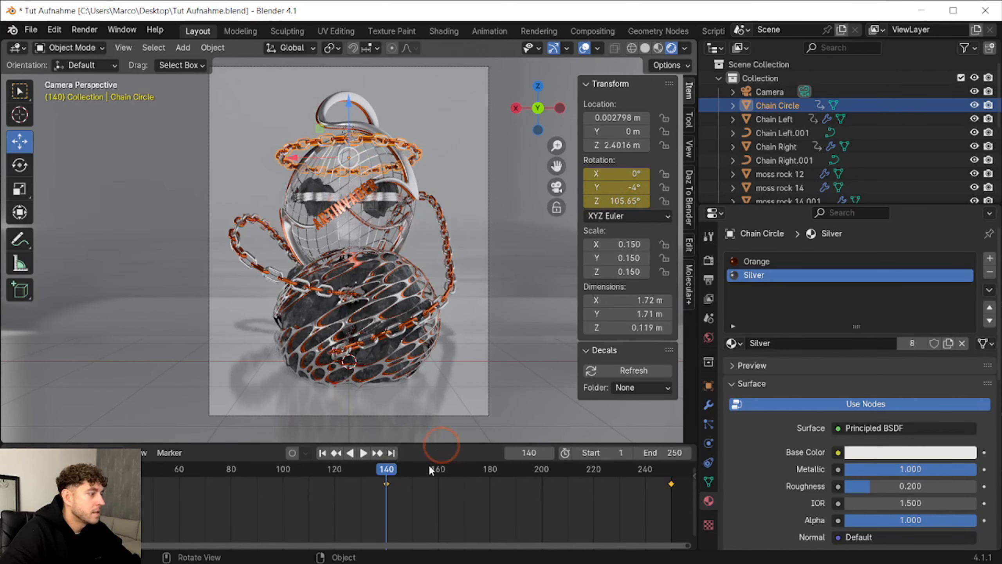
drag(392, 469, 521, 467)
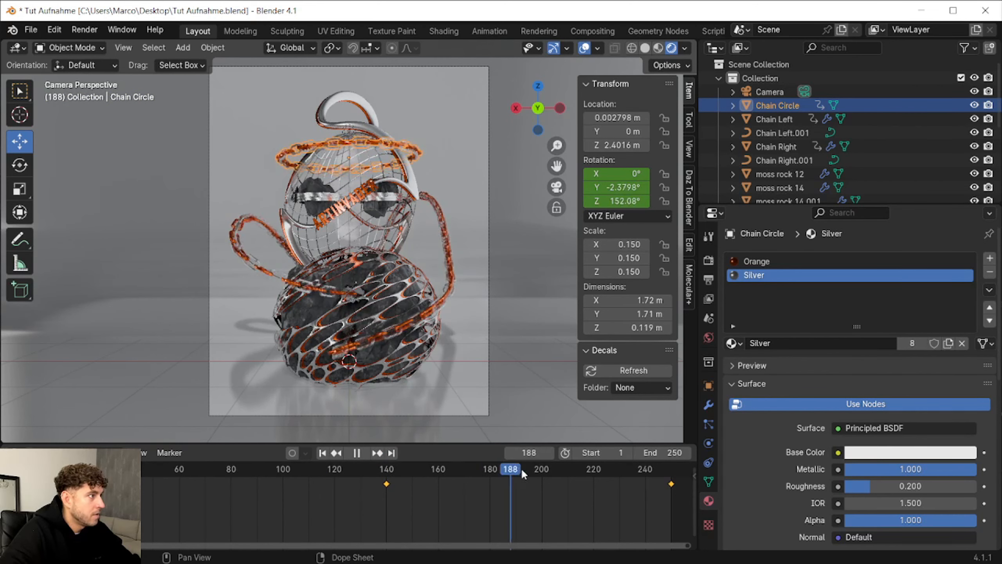
key(shift+Left)
key(space)
key(space)
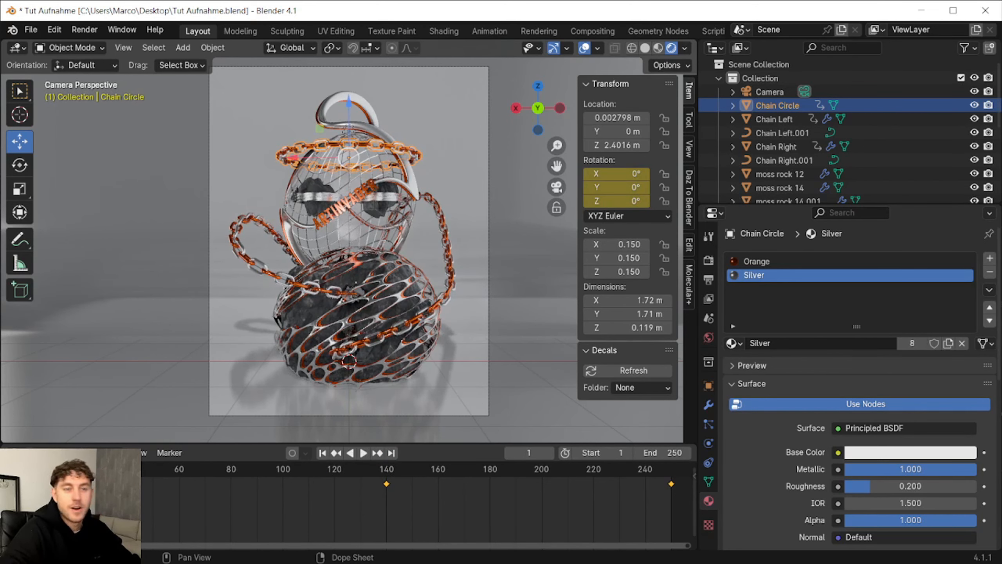
Insert rotation keyframes for the Worm Gear eye ring at frames 1 and 250, all at 0°.
click(308, 193)
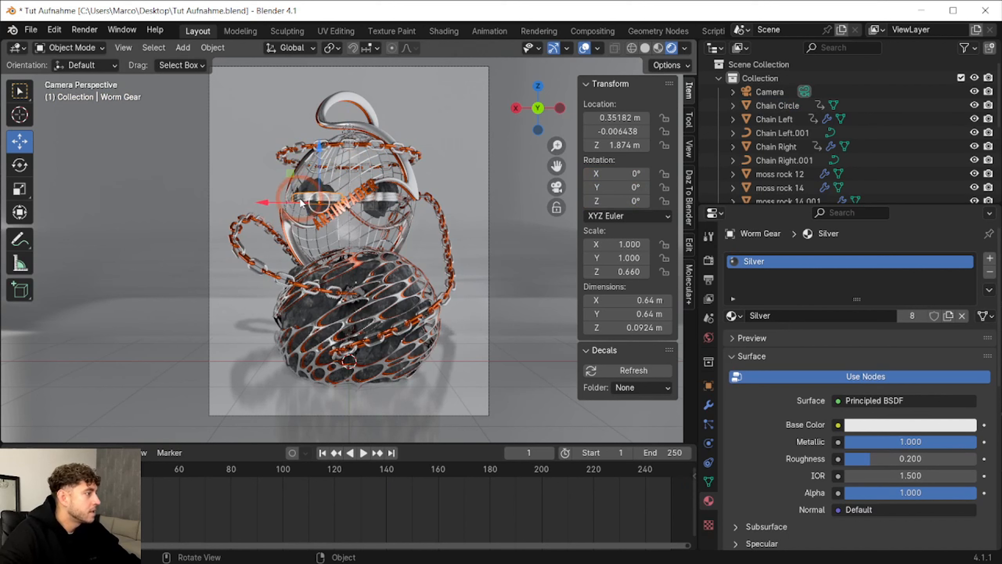
right_click(642, 187)
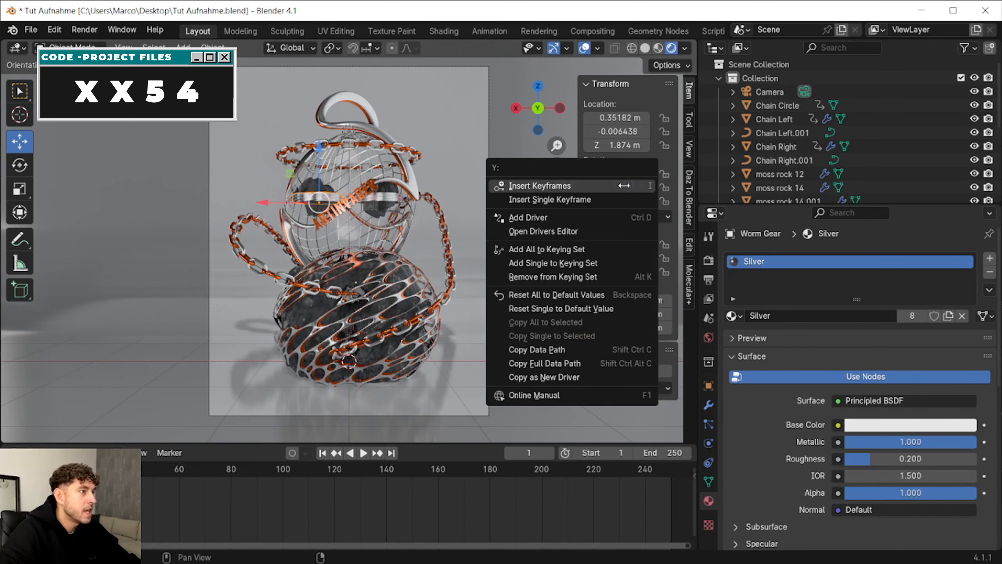
click(628, 184)
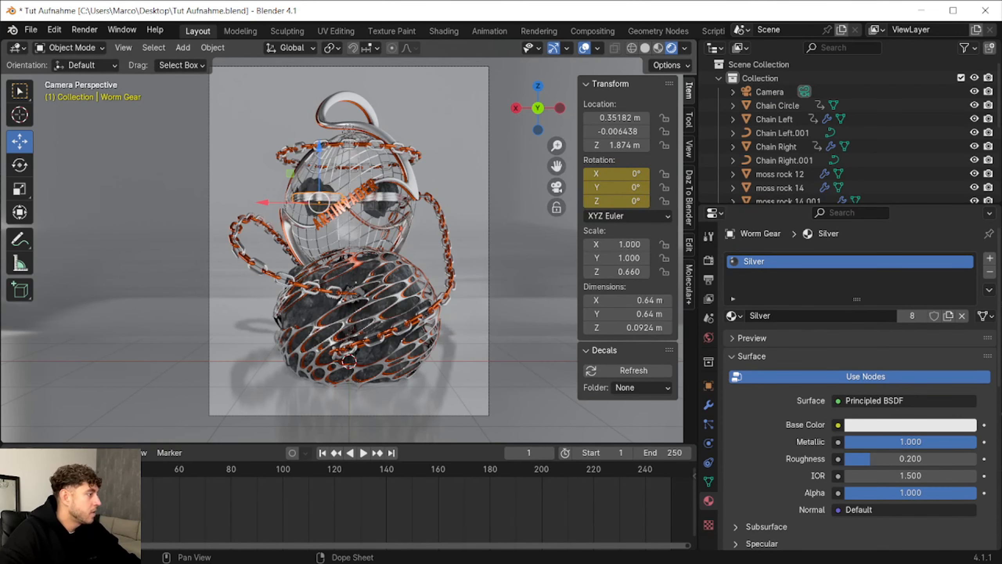
click(670, 469)
right_click(614, 190)
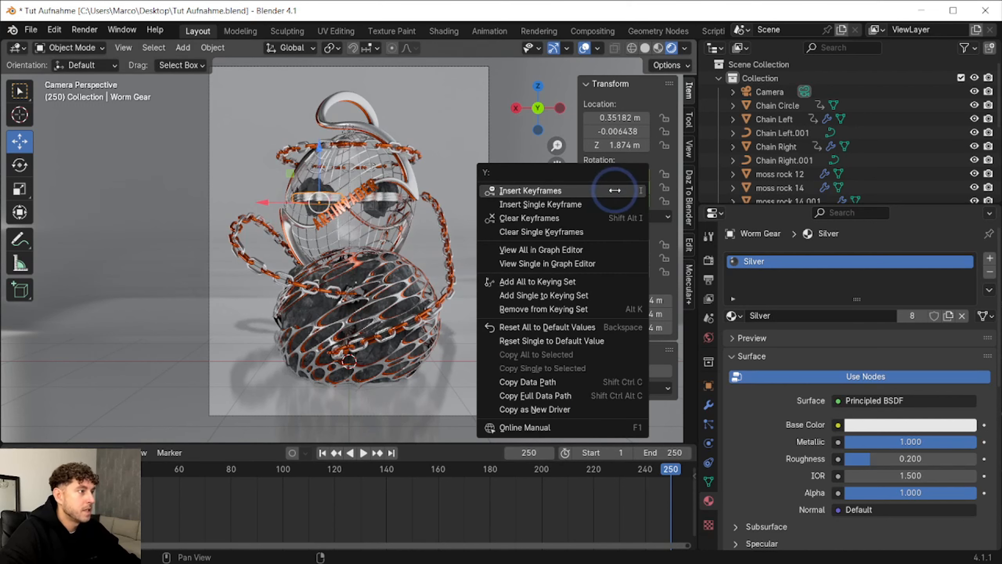
click(614, 190)
Rotate the Worm Gear eye ring to X 27°, Y 55°, Z 30° at frame 118 and insert rotation keyframes.
click(673, 489)
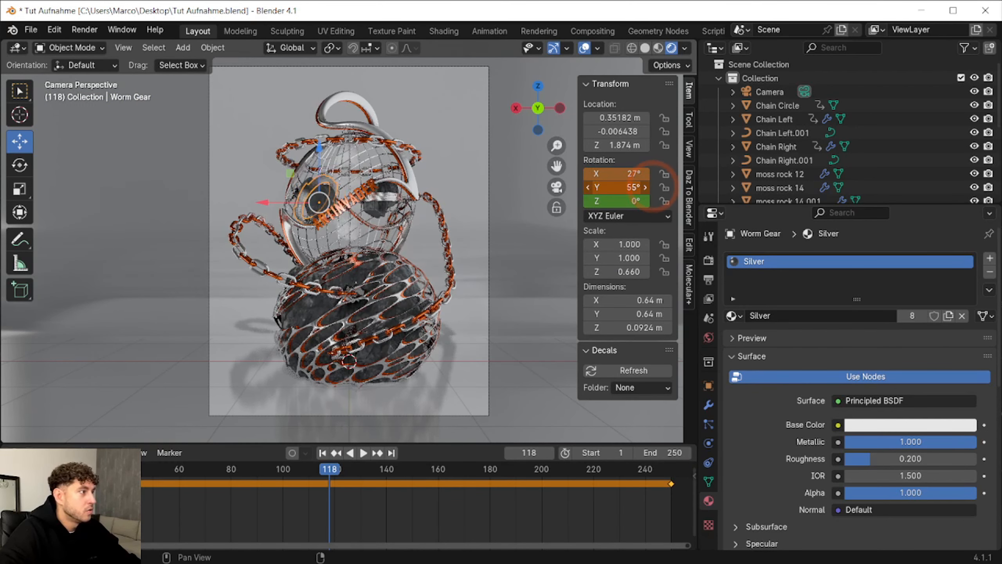
drag(620, 187, 649, 210)
right_click(622, 188)
click(621, 188)
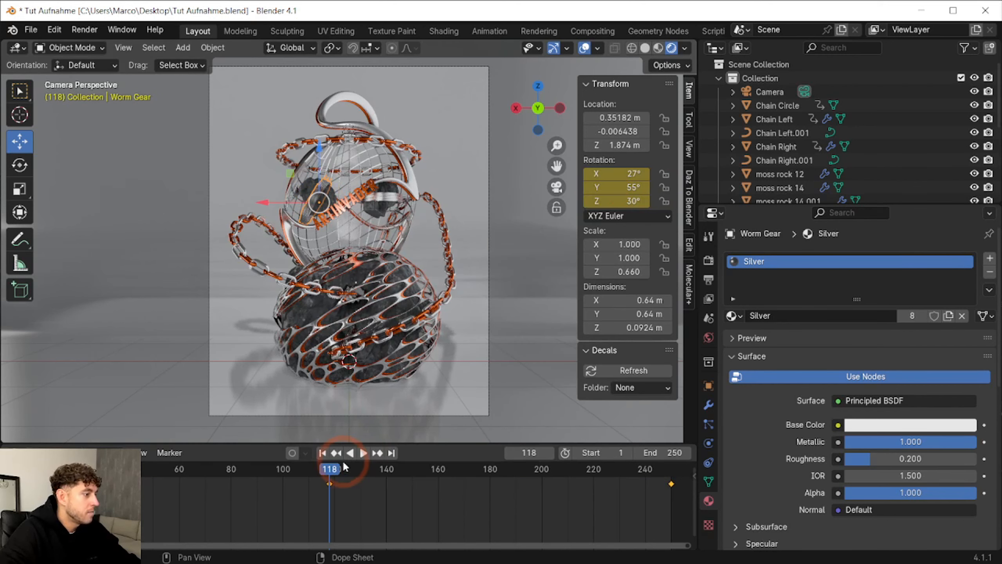
Change the Worm Gear eye ring's rotation around Z at frame 197, keyframe its rotation there and near frame 56, and preview the motion.
drag(342, 460, 533, 446)
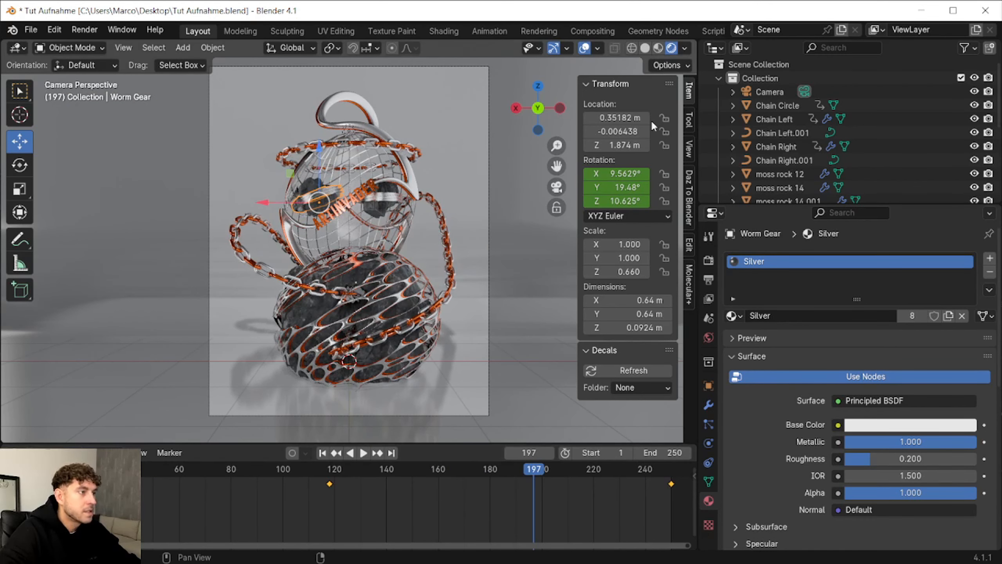
drag(616, 201, 594, 201)
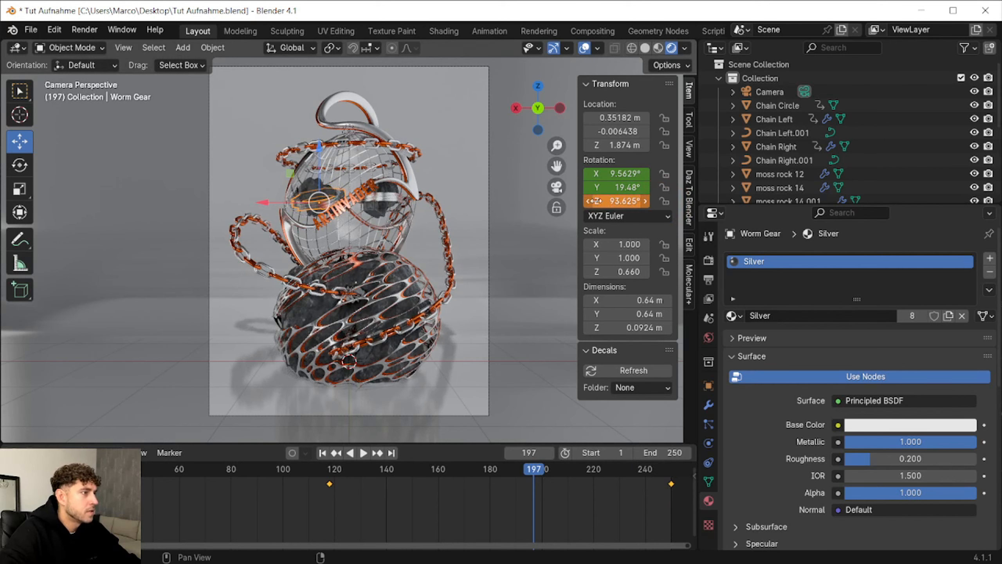
drag(169, 469, 661, 483)
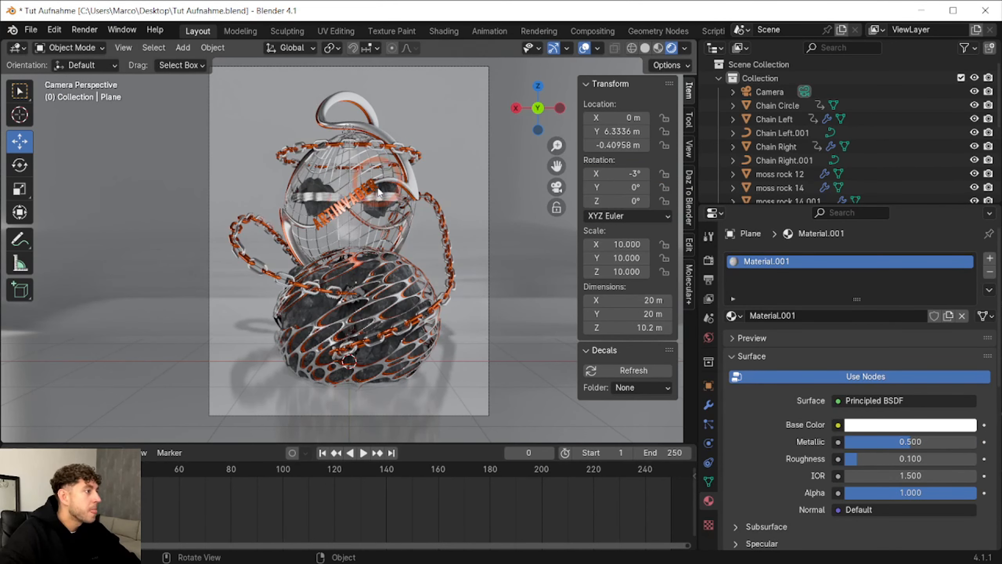
Insert rotation keyframes for the second eye ring, Worm Gear.001, at frames 0 and 250, starting from 0° on all axes.
click(384, 194)
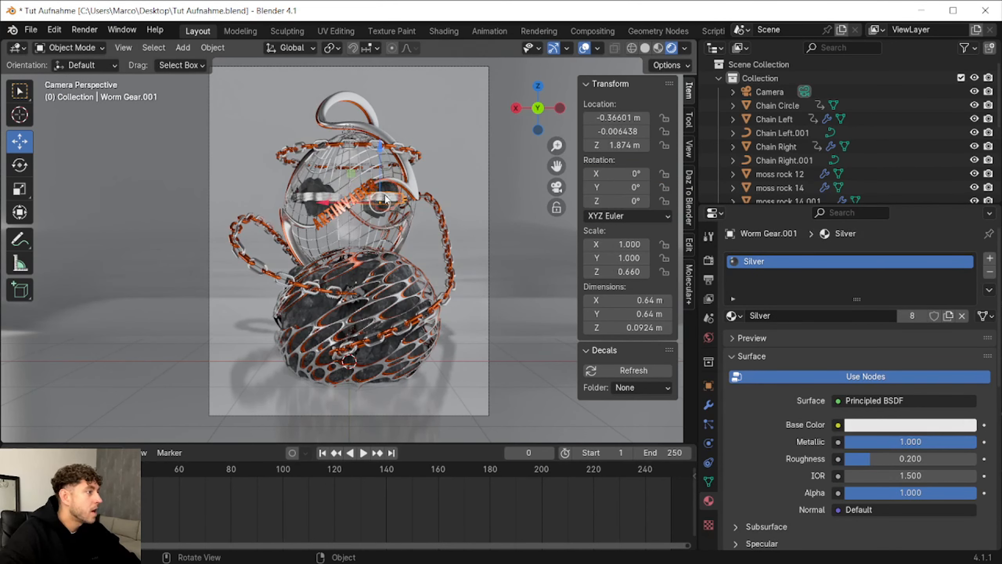
right_click(616, 187)
click(616, 187)
key(space)
drag(28, 465, 670, 447)
right_click(630, 179)
click(630, 180)
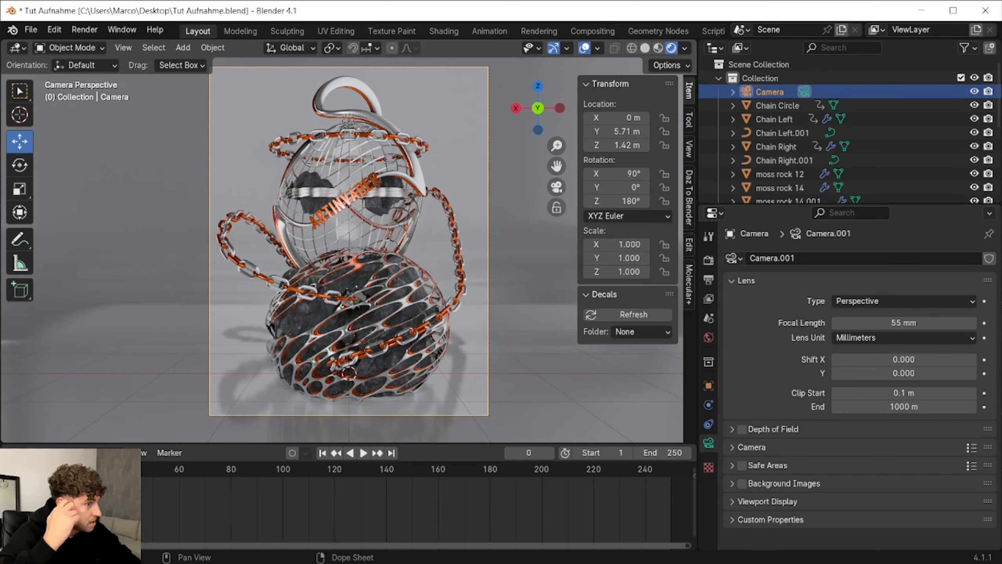
Insert a keyframe for the camera's 55 mm focal length at frame 250.
drag(25, 470, 670, 471)
right_click(914, 327)
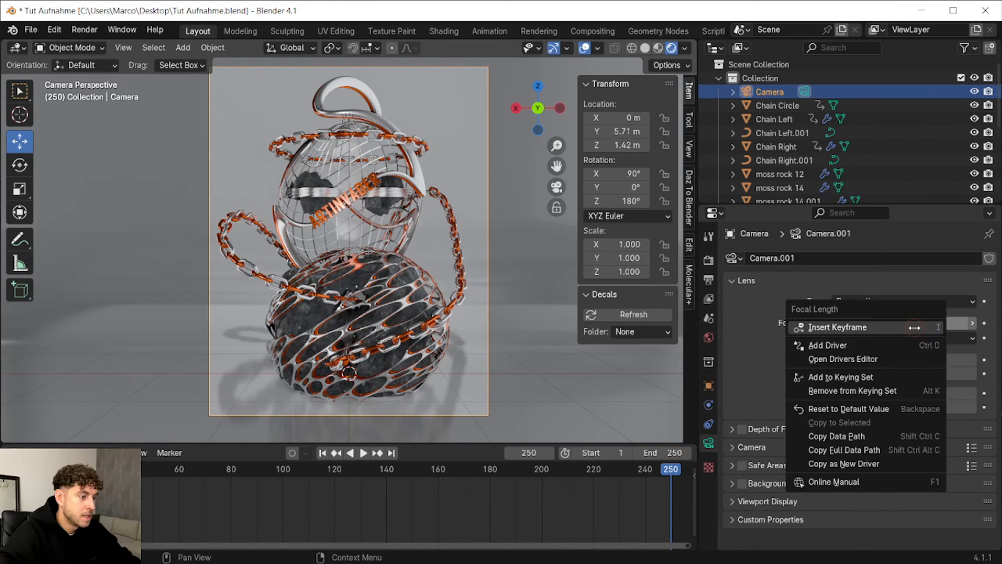
click(915, 327)
Set the camera's focal length to 45 mm at frame 0, insert a keyframe for it and preview the zoom.
drag(676, 471, 25, 469)
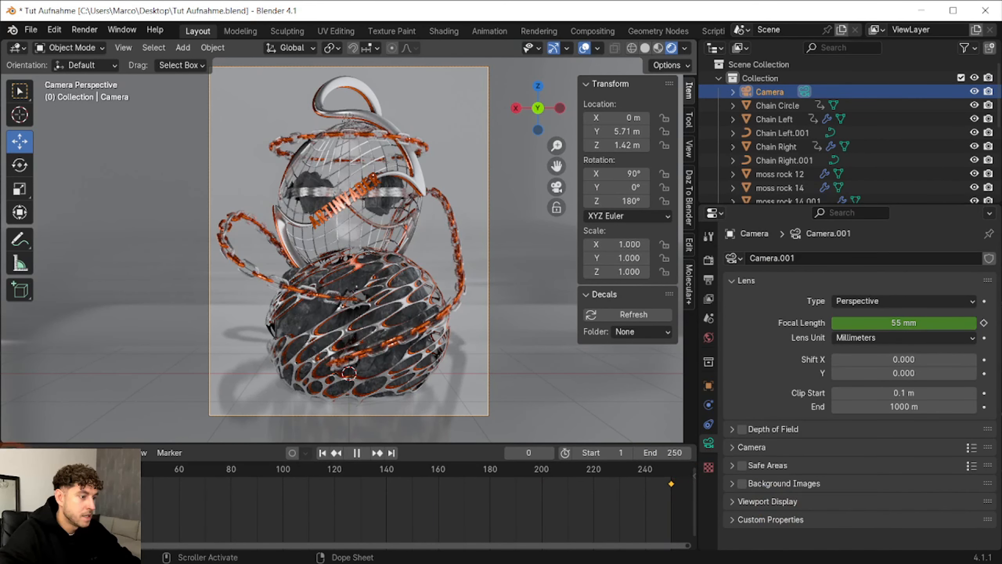
click(871, 321)
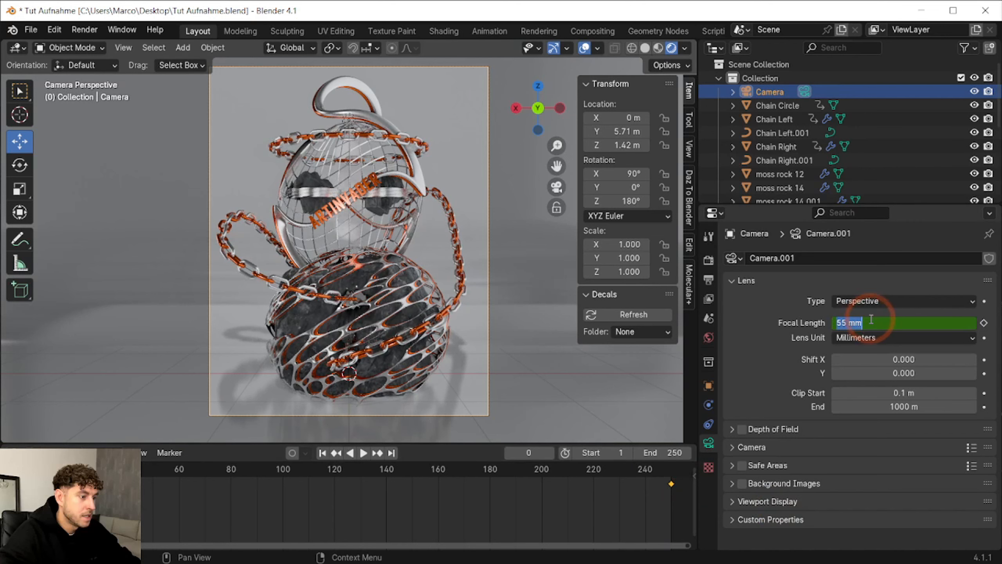
text(45)
key(Return)
right_click(875, 323)
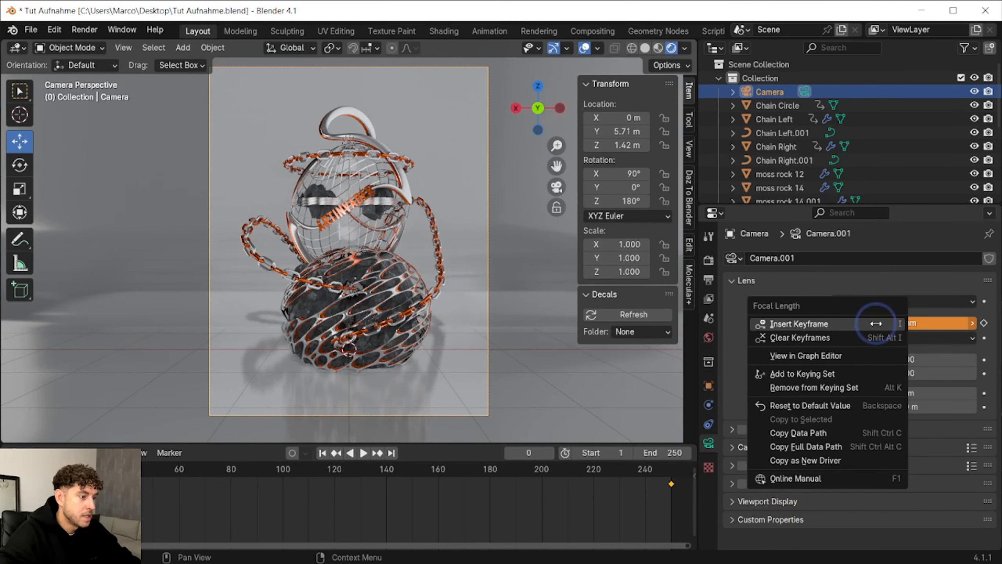
click(875, 321)
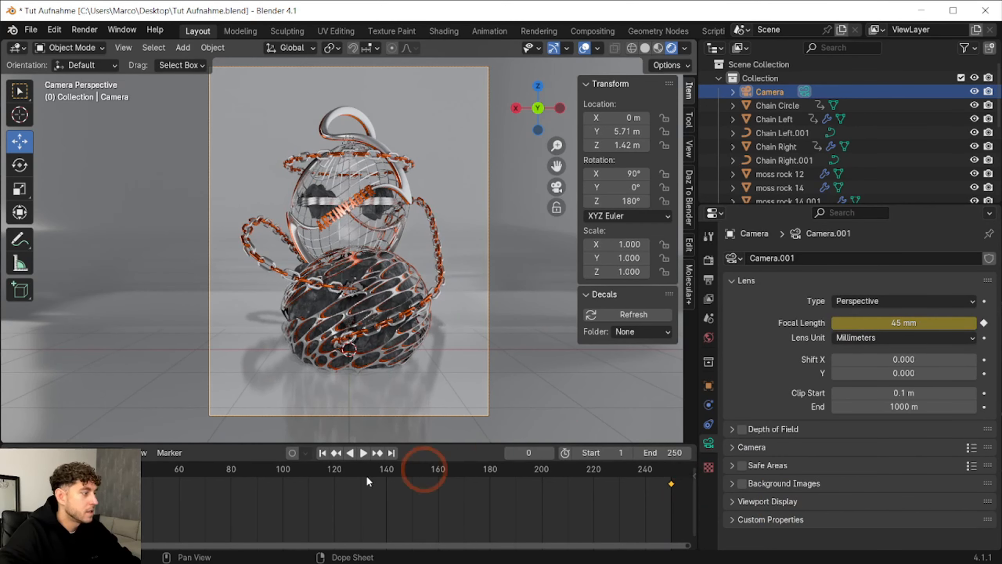
click(363, 453)
drag(151, 466, 682, 498)
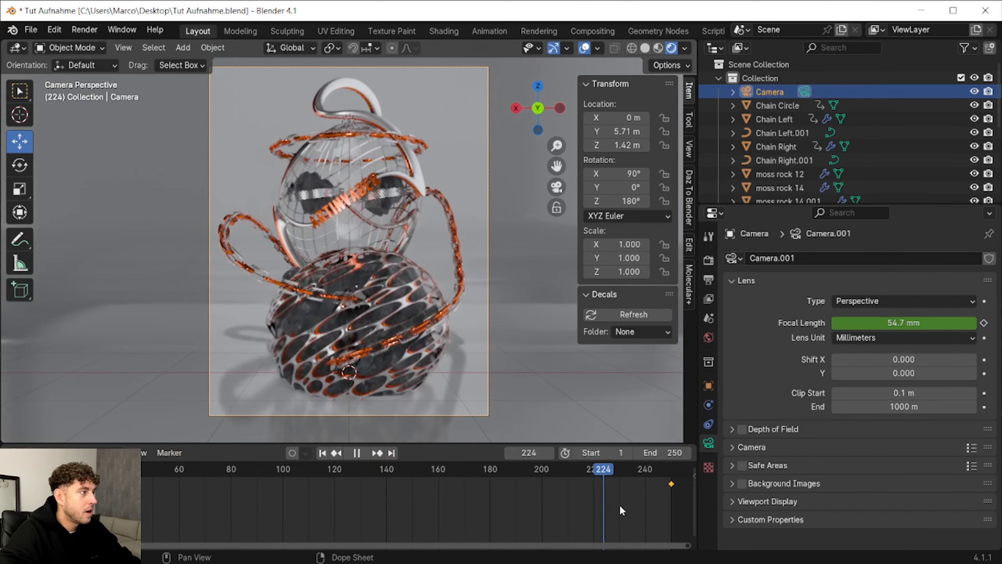
key(Escape)
Select the eye rock moss rock 14.001 together with its Worm Gear ring and insert location keyframes for the ring at frame 0.
click(313, 210)
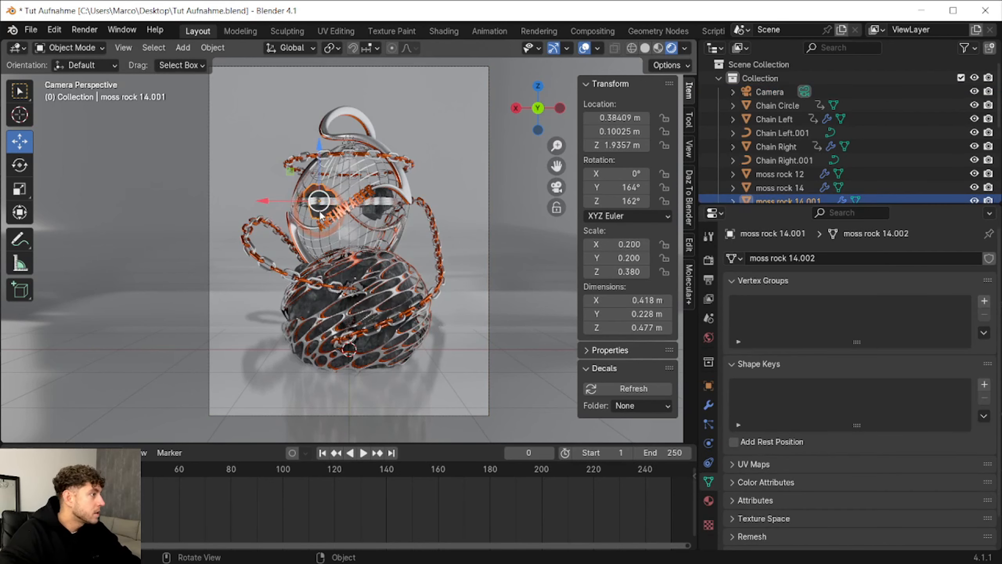
click(328, 205)
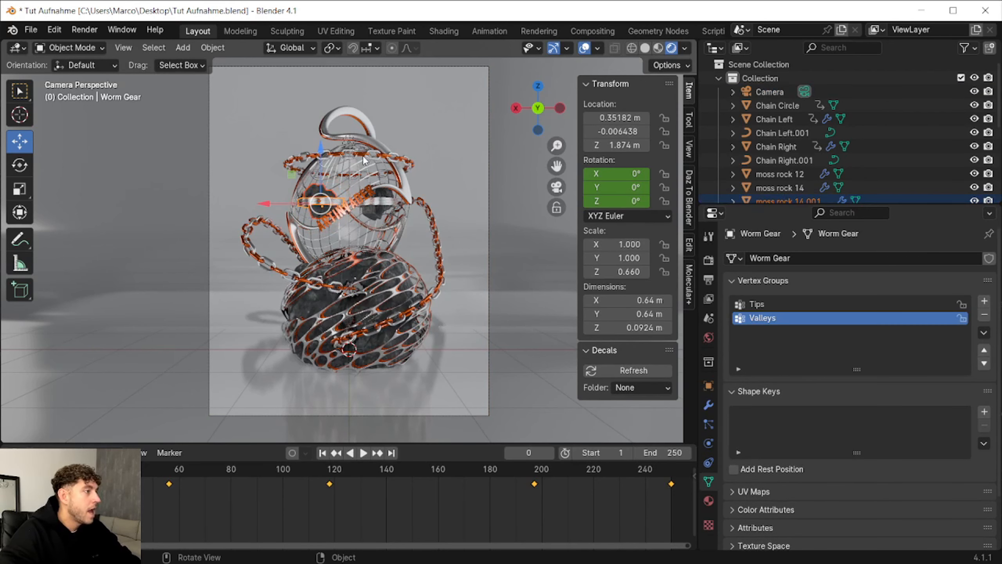
right_click(628, 117)
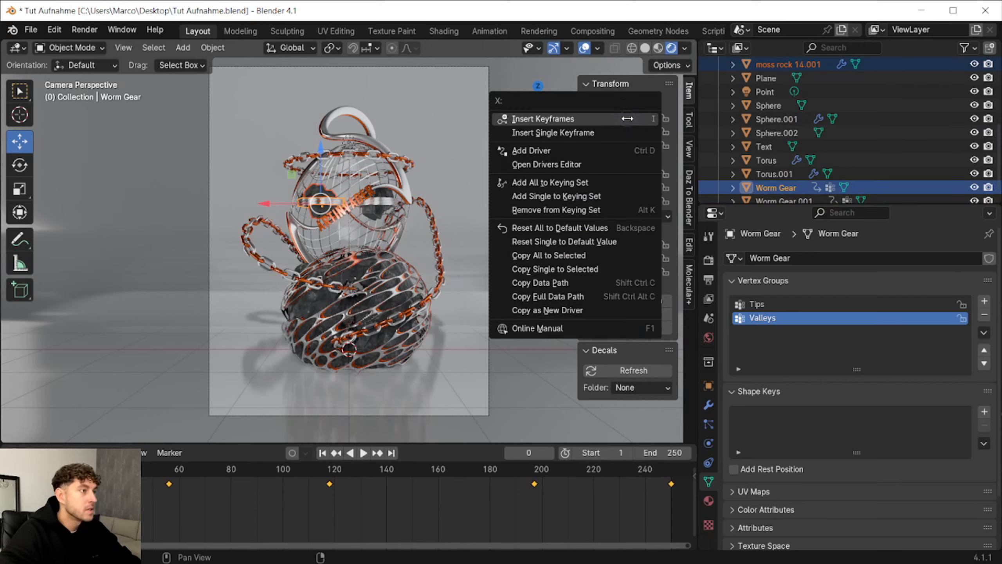
click(628, 118)
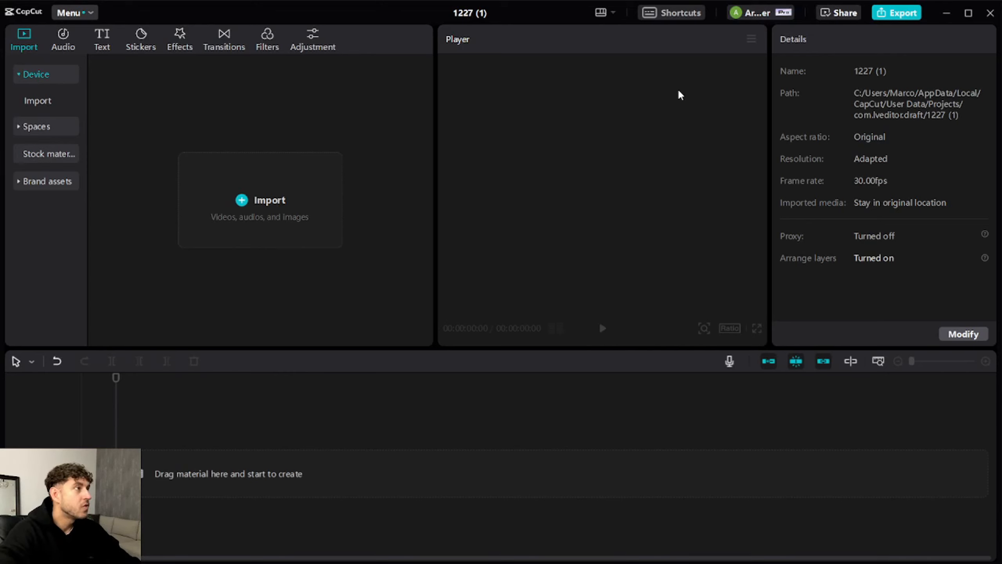
Switch to CapCut, import the rendered five-second animation video and place it at the start of the timeline.
drag(1, 259, 323, 346)
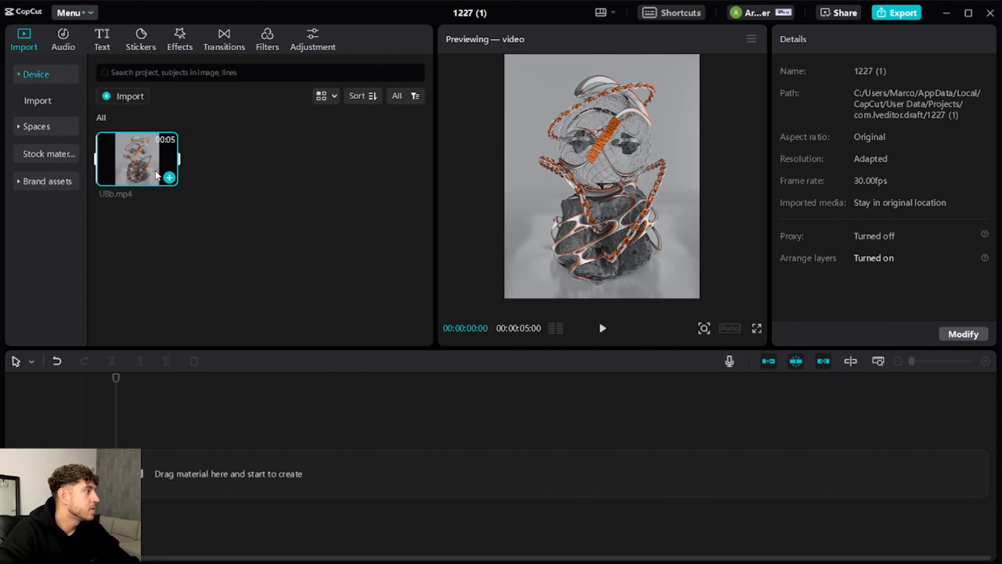
drag(157, 175, 184, 505)
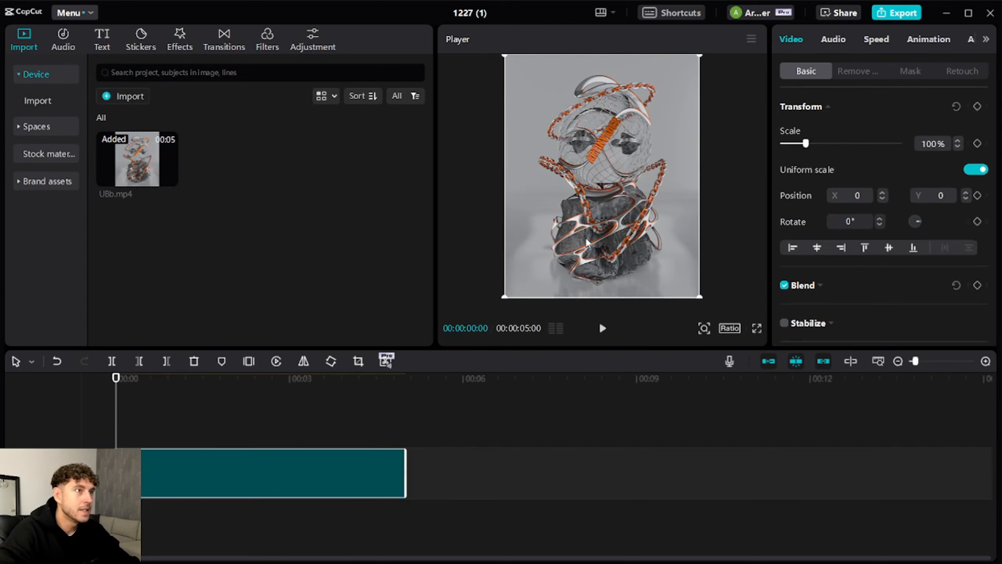
Set the clip's auto adjust intensity to 50 and its saturation to 5.
click(986, 39)
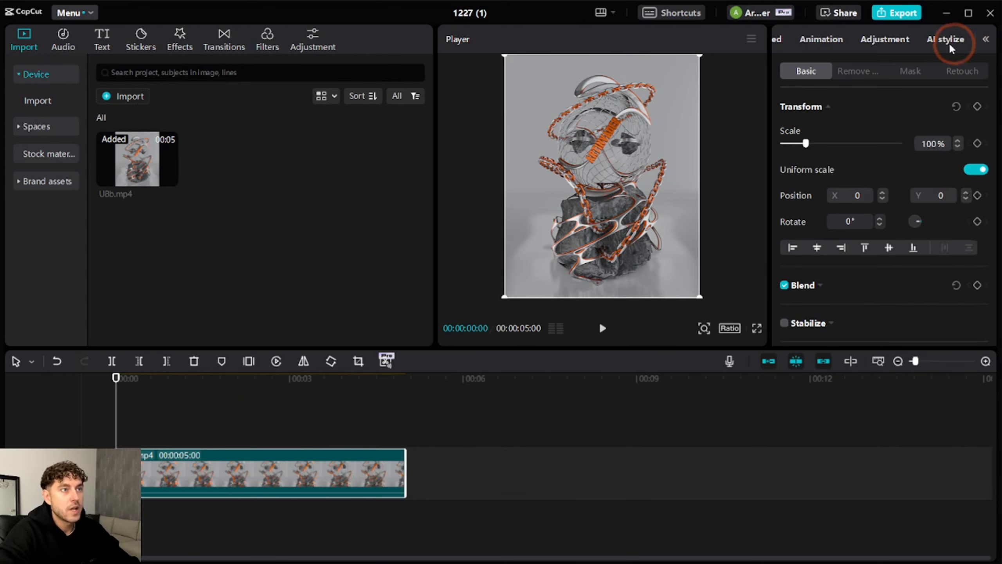
click(904, 40)
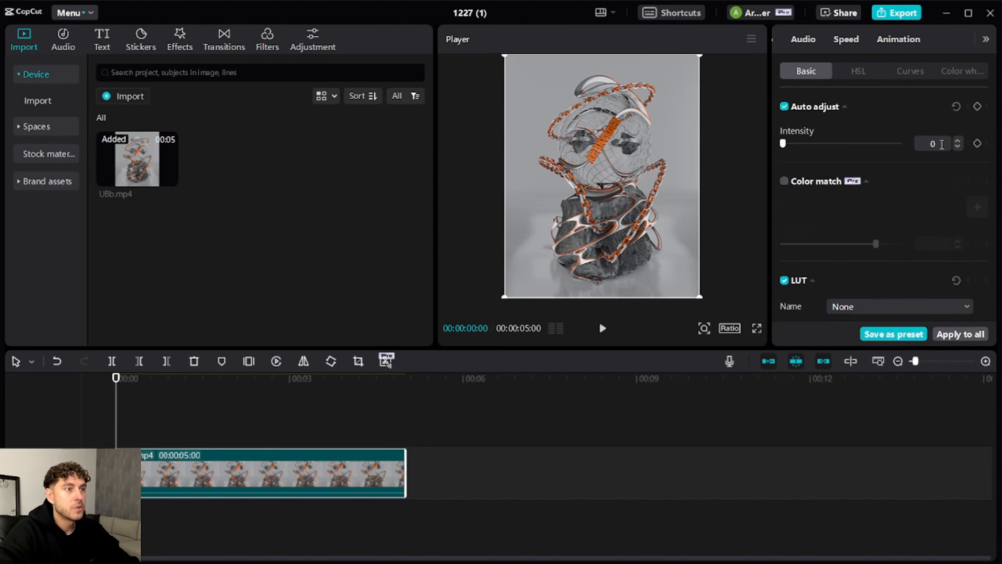
text(50)
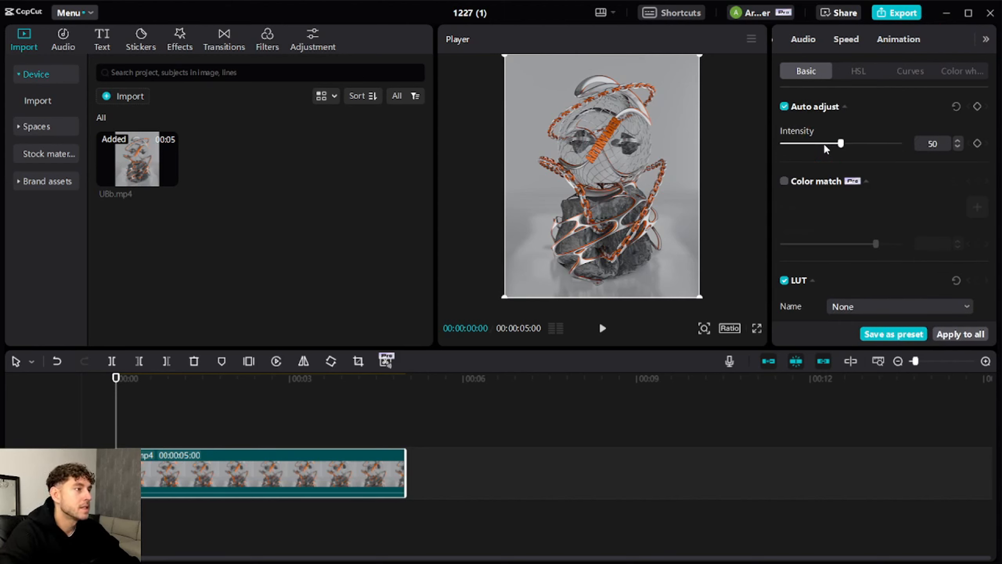
scroll(963, 166, down, 6)
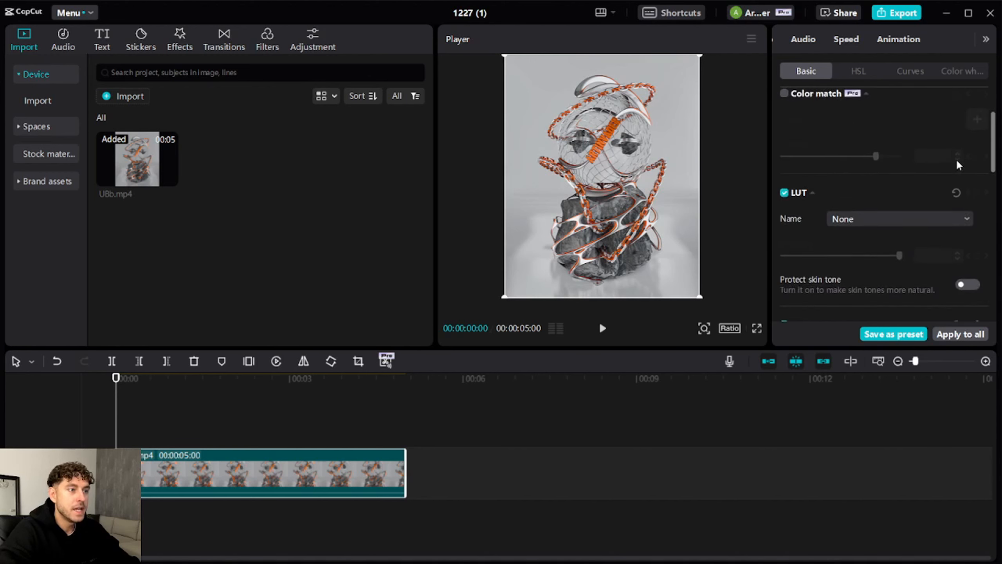
click(833, 283)
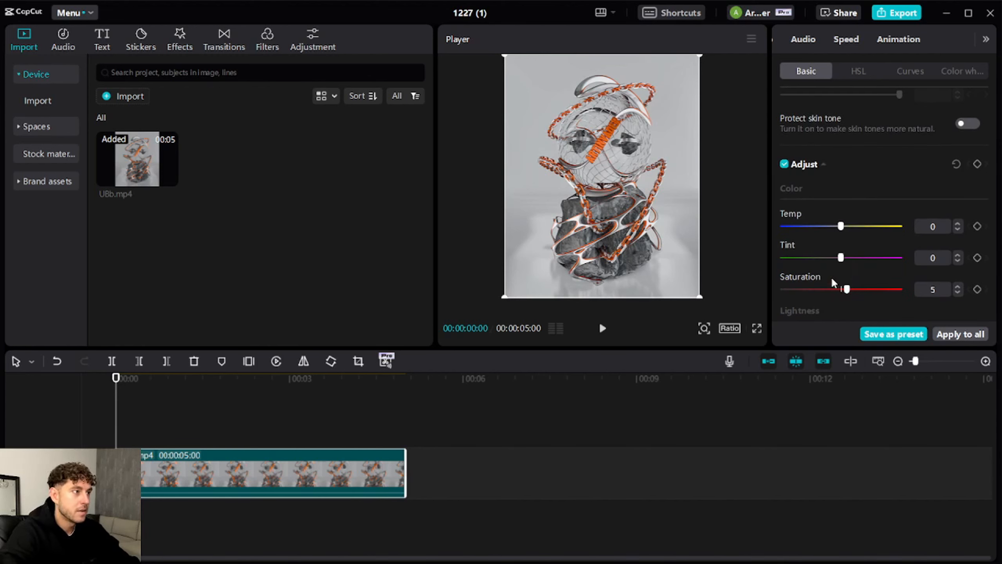
Set the clip's contrast to 10, highlight to 3 and brilliance to 5.
scroll(892, 252, down, 3)
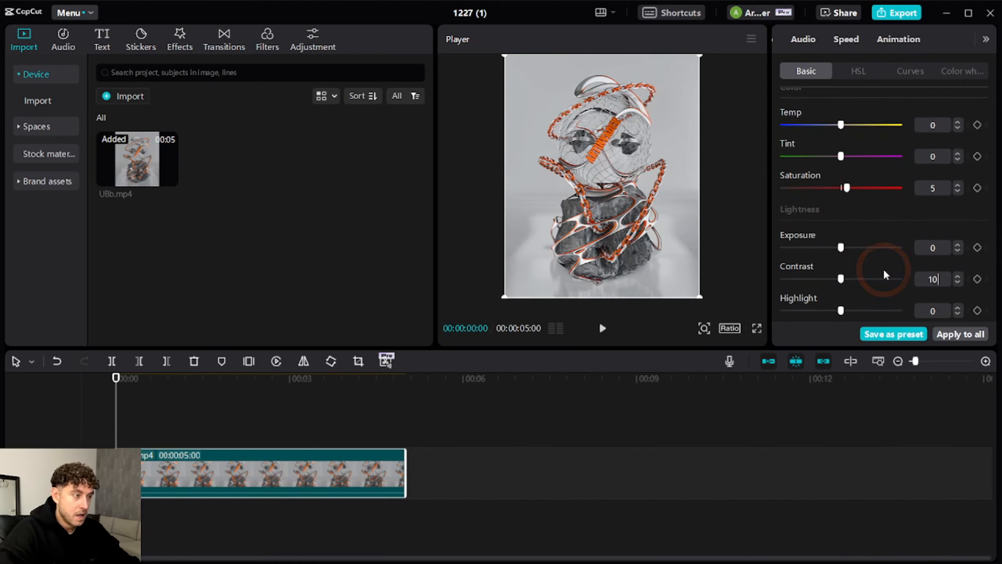
click(859, 246)
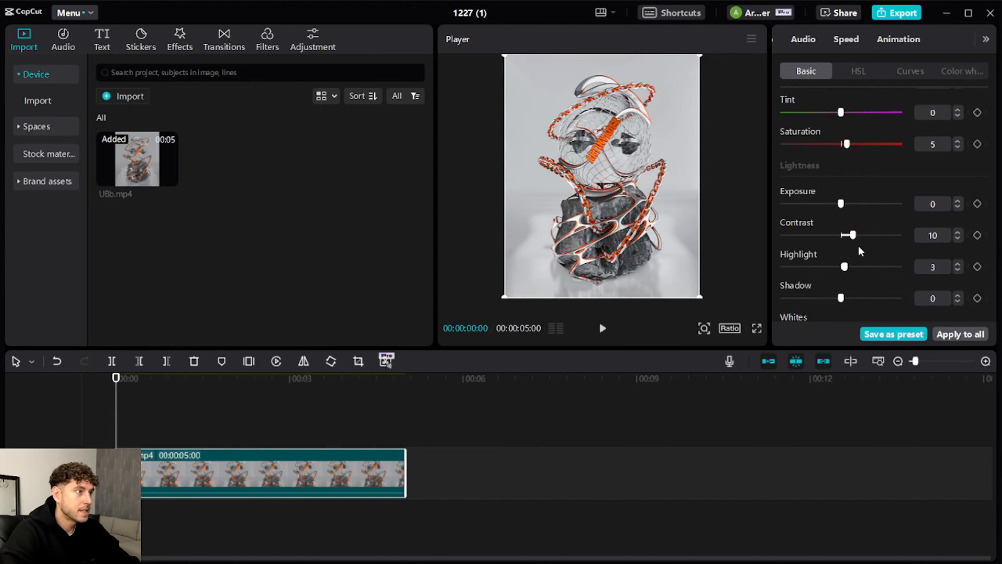
scroll(860, 251, down, 5)
click(935, 154)
text(5)
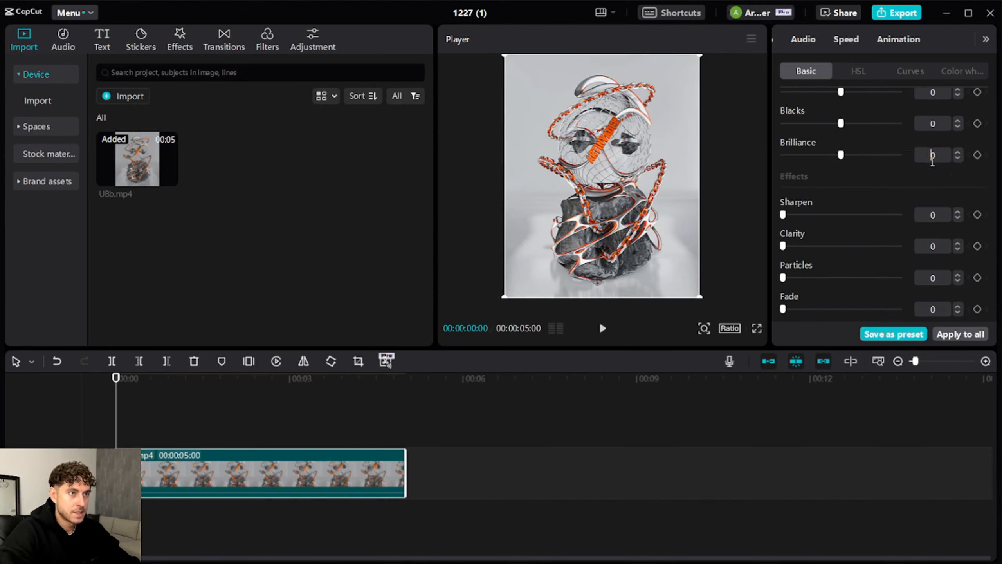
click(882, 155)
Set the clip's clarity to 30.
click(924, 247)
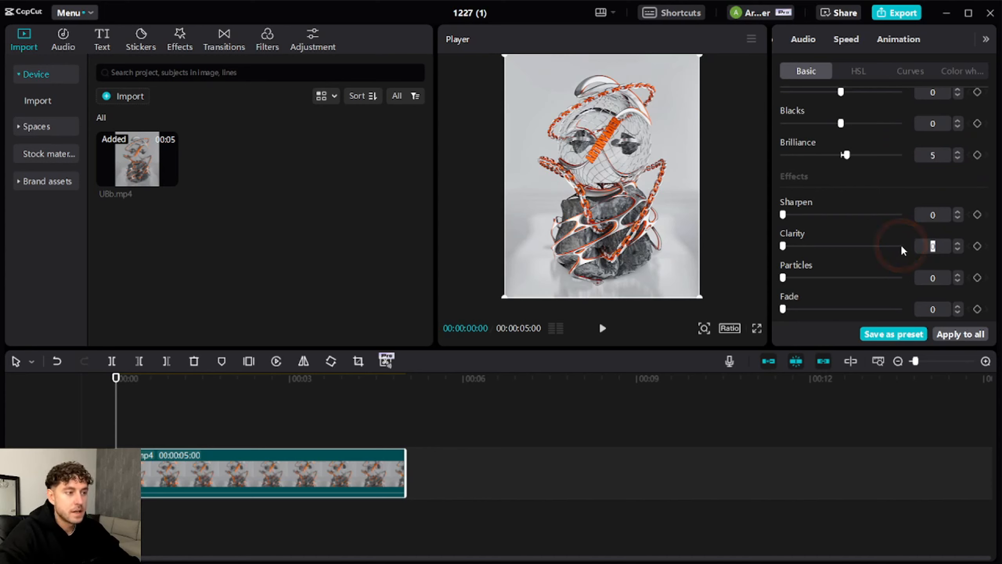
text(30)
key(Return)
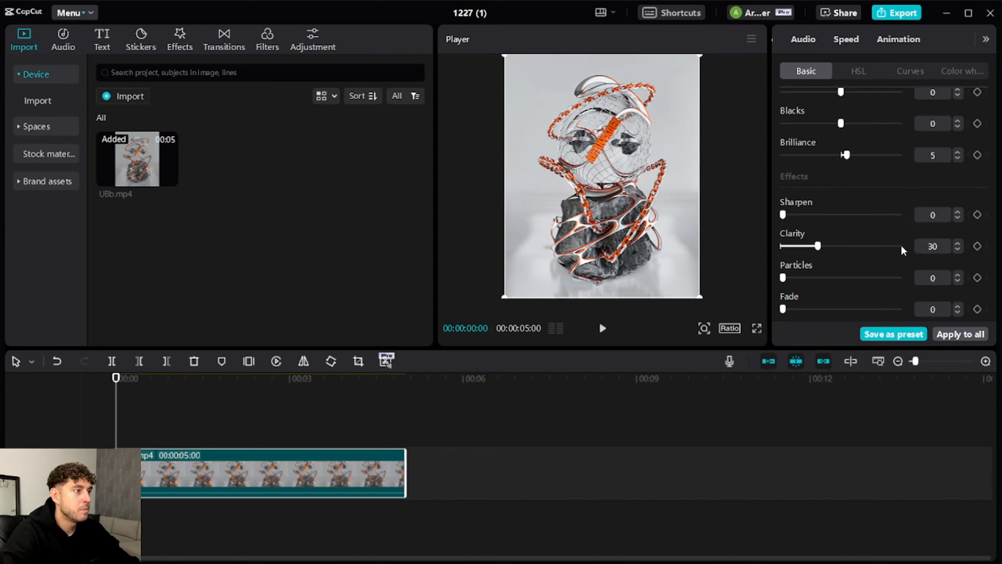
Set the clip's auto adjust intensity to 20, play a short preview and return to the start of the timeline.
scroll(903, 250, up, 10)
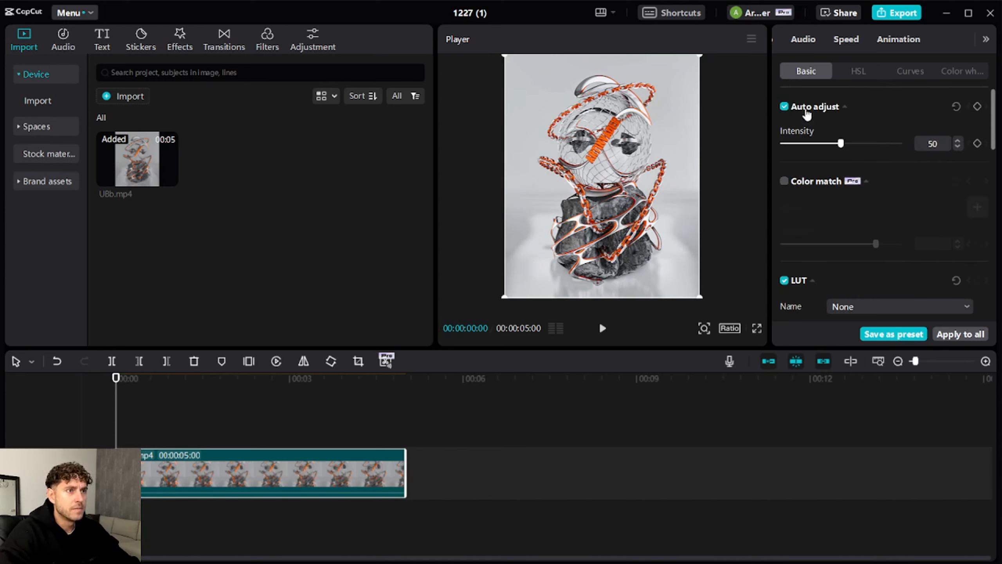
scroll(930, 139, down, 1)
drag(947, 138, 891, 135)
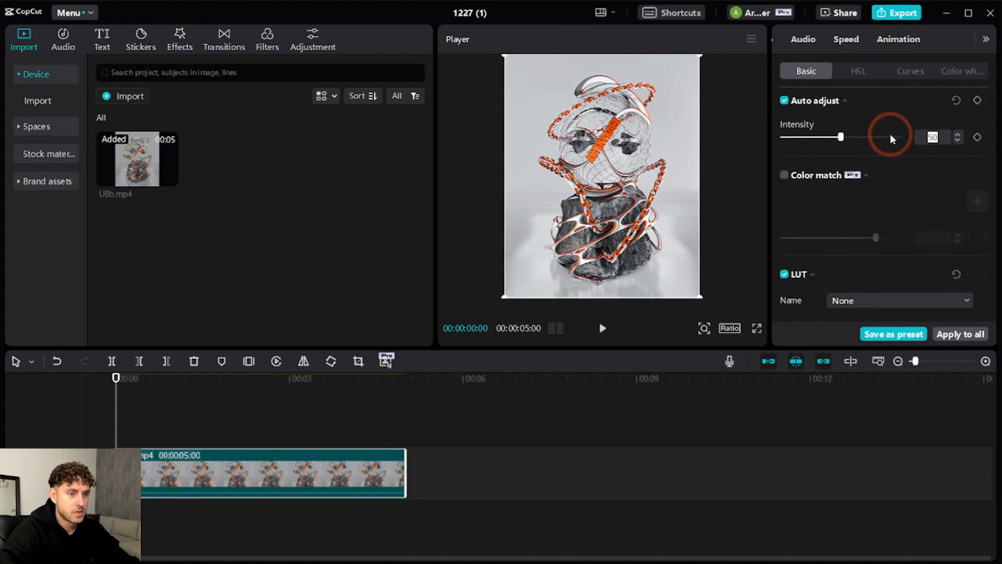
text(20)
key(Return)
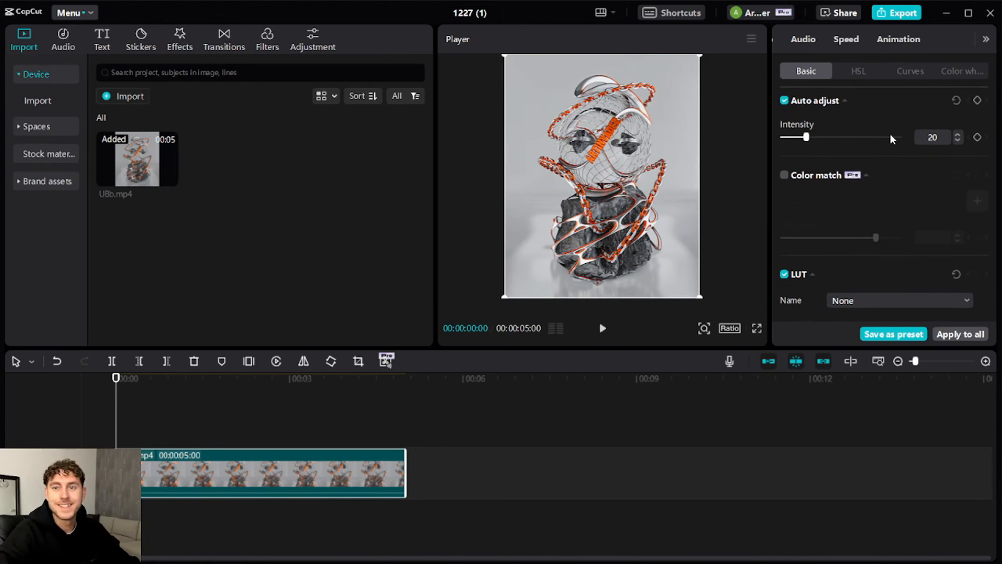
key(space)
key(space)
drag(209, 422, 1, 417)
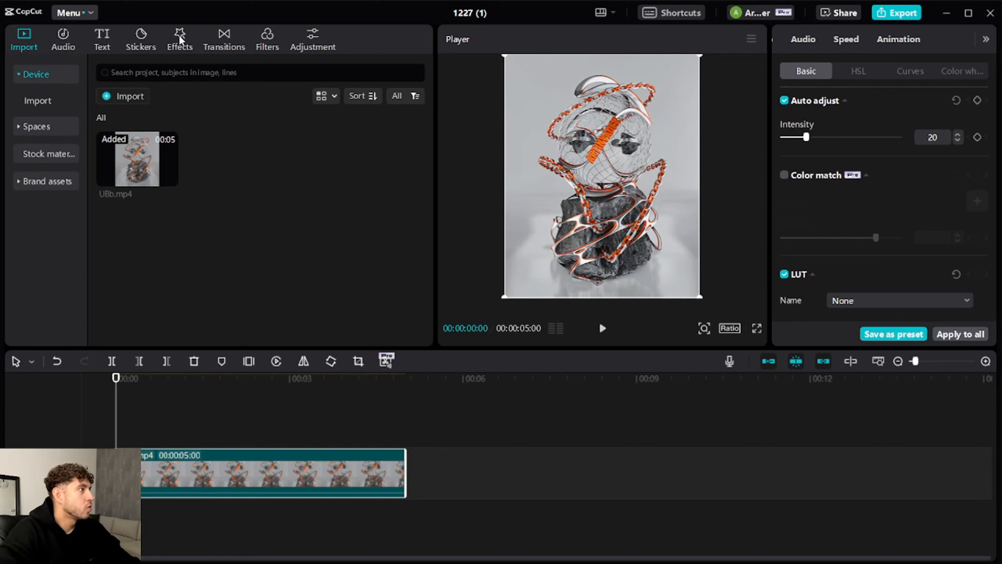
Search the video effects for "strobo" and add the Black Flash 2 effect above the clip at the start of the timeline.
click(180, 47)
click(180, 77)
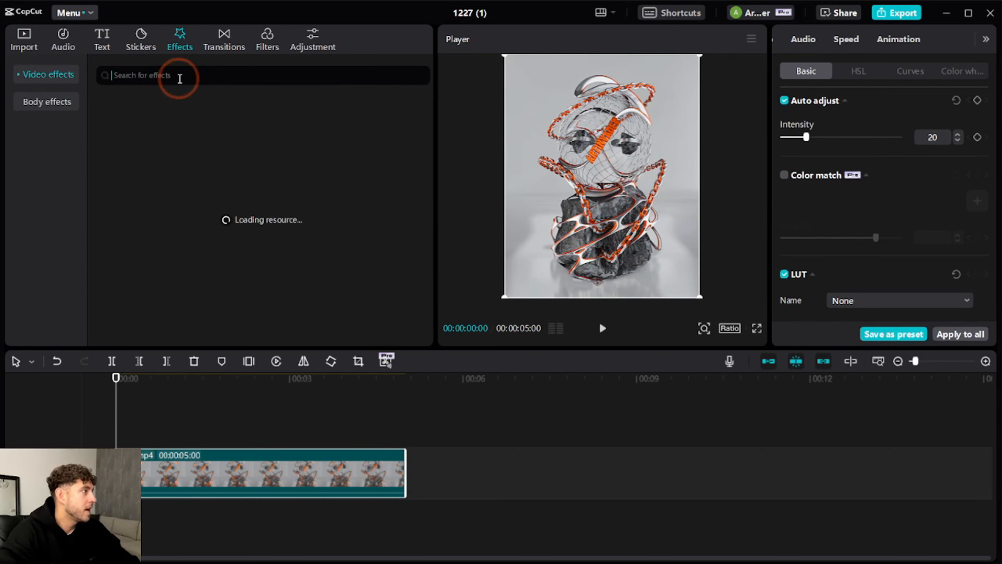
text(strobo)
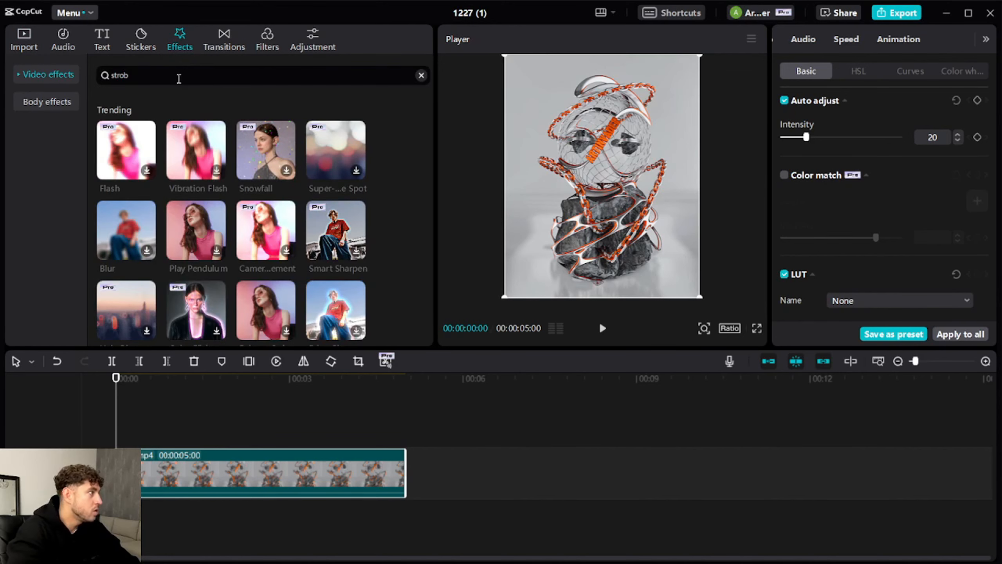
scroll(251, 245, down, 3)
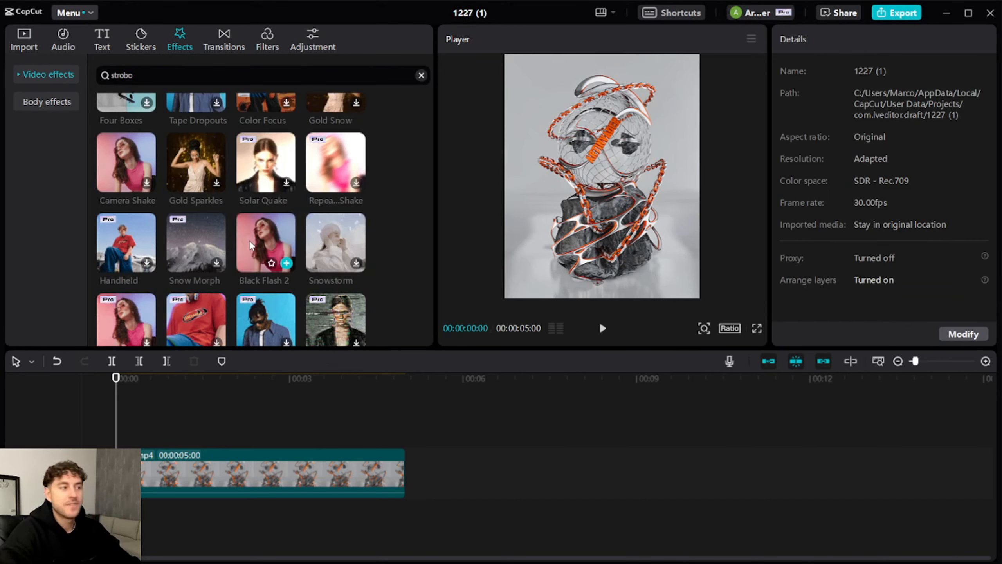
click(276, 249)
click(286, 264)
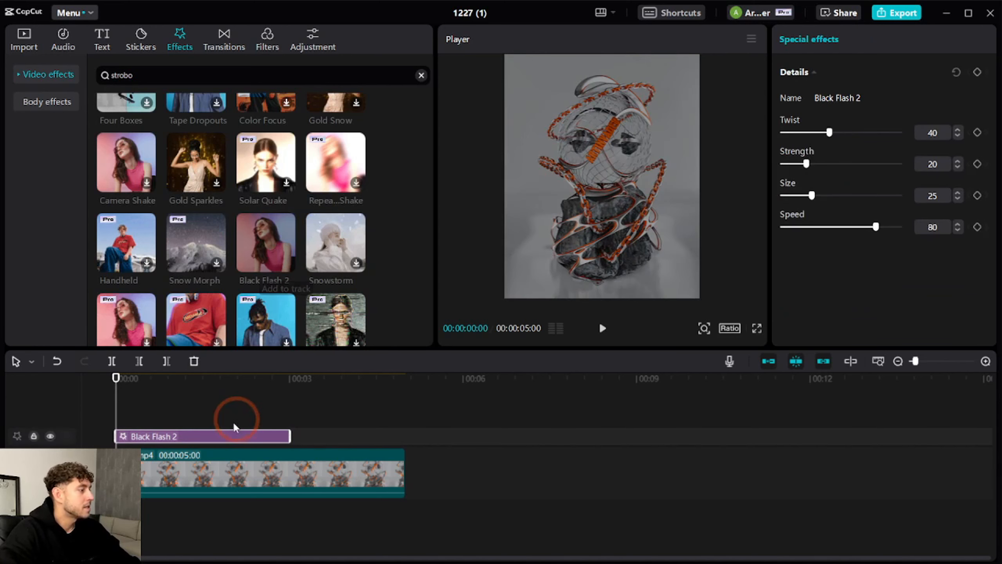
Extend the Black Flash 2 effect over the whole clip and set its twist to 0, strength to 5, size to 0 and speed to 100.
drag(291, 436, 406, 430)
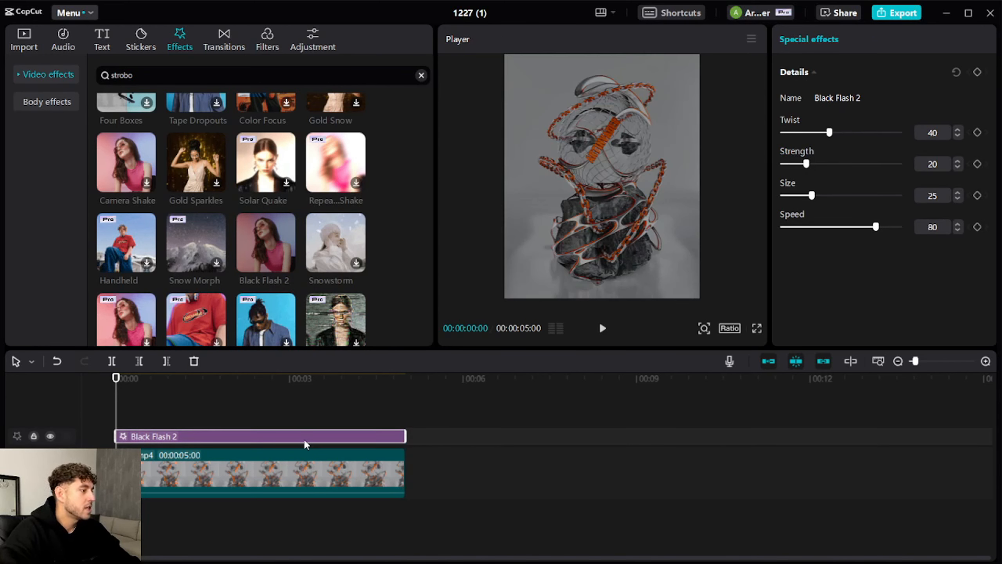
click(834, 150)
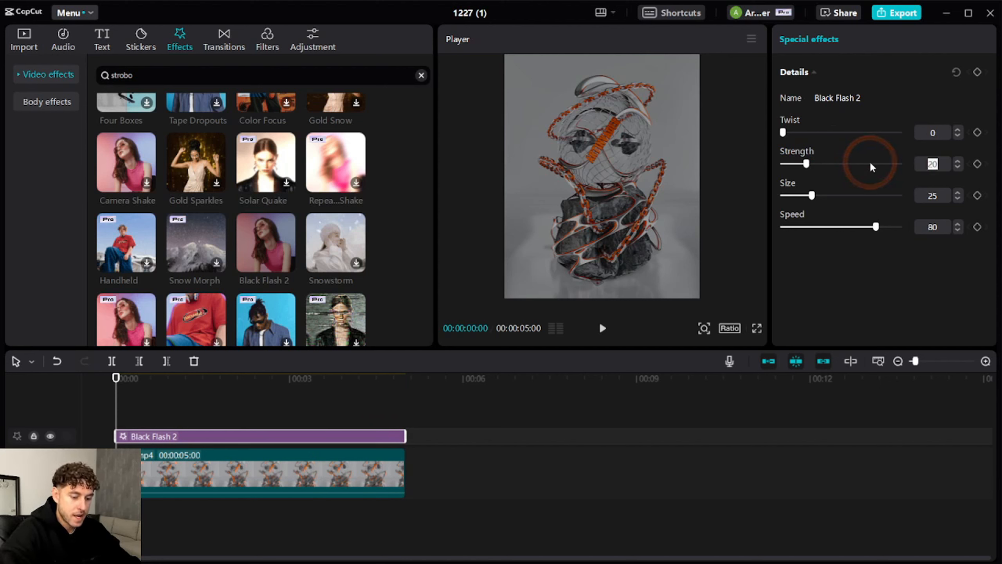
text(5)
key(Return)
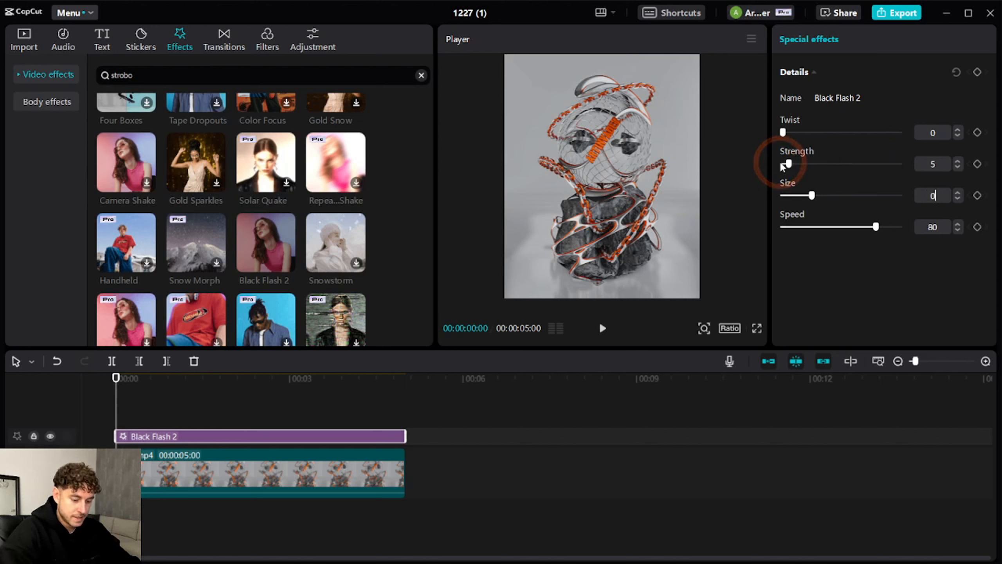
text(0)
key(Return)
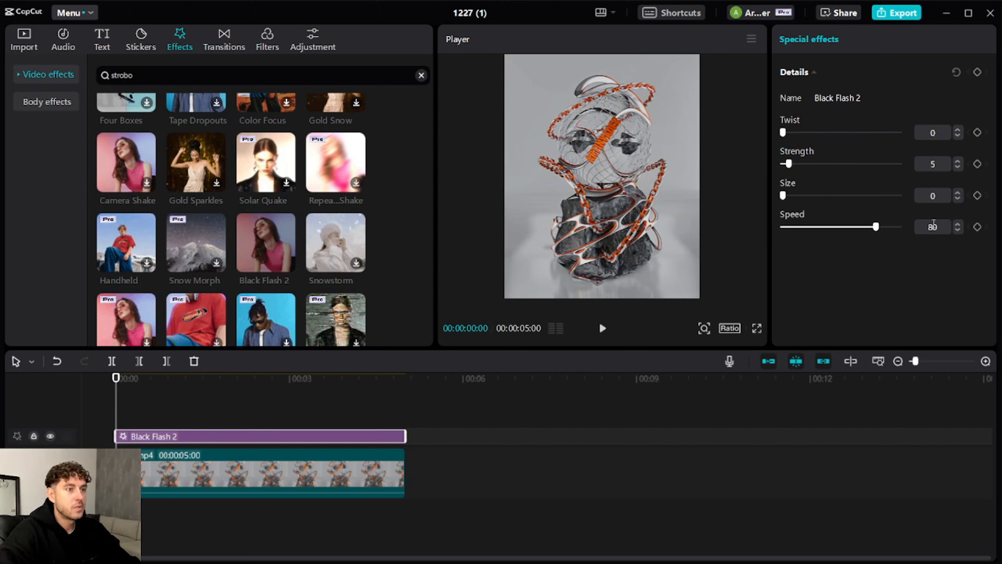
text(100)
key(Return)
key(space)
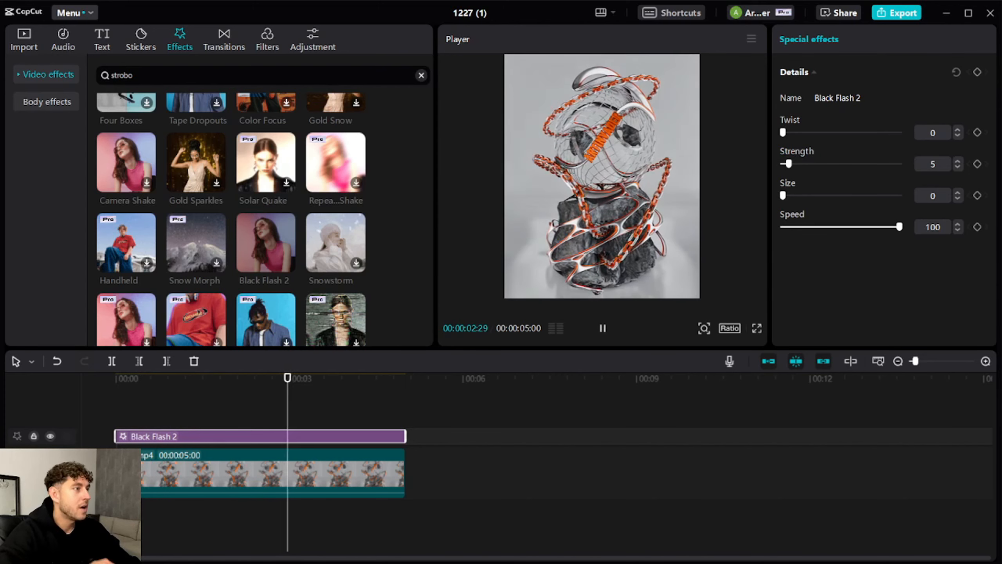
key(space)
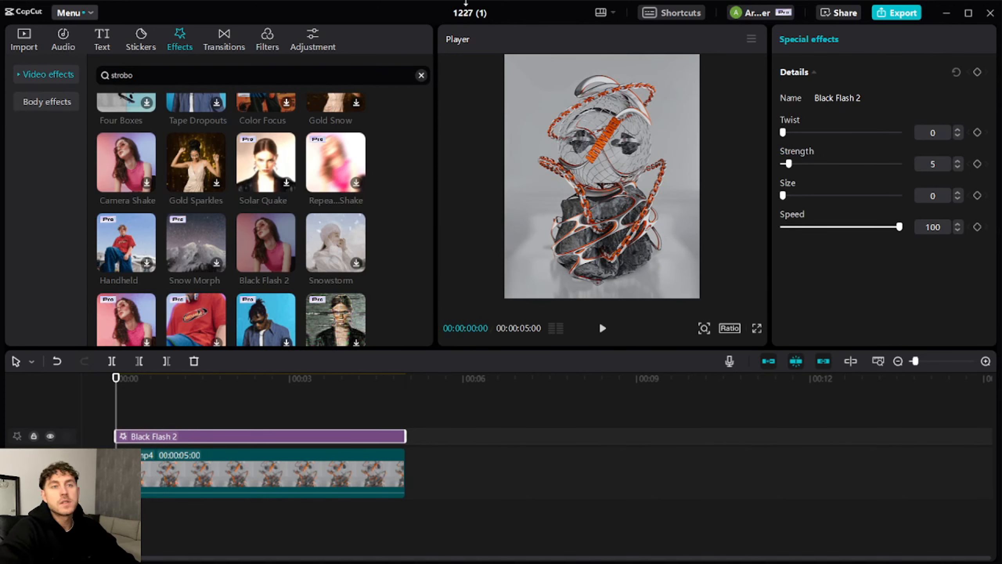
Search the music library for "techno industrial", add the track "Hard techno with an industrial feel" to the timeline and preview it.
click(64, 44)
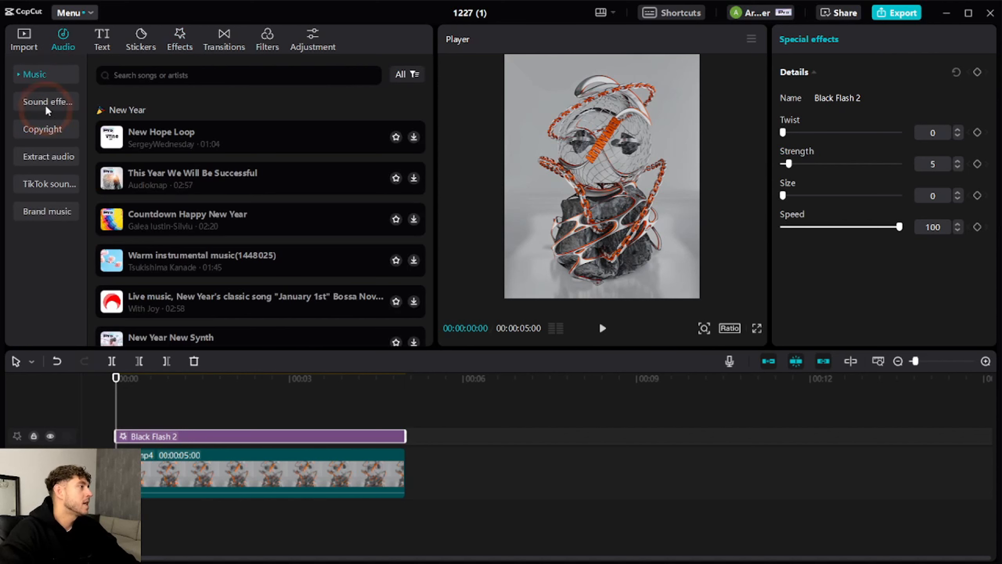
click(35, 75)
click(147, 76)
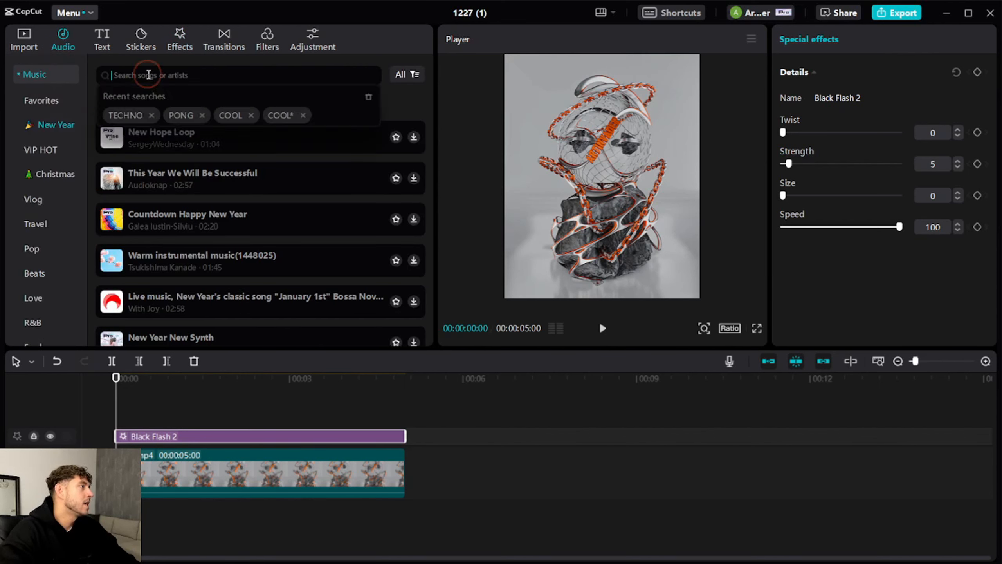
text(techno ind)
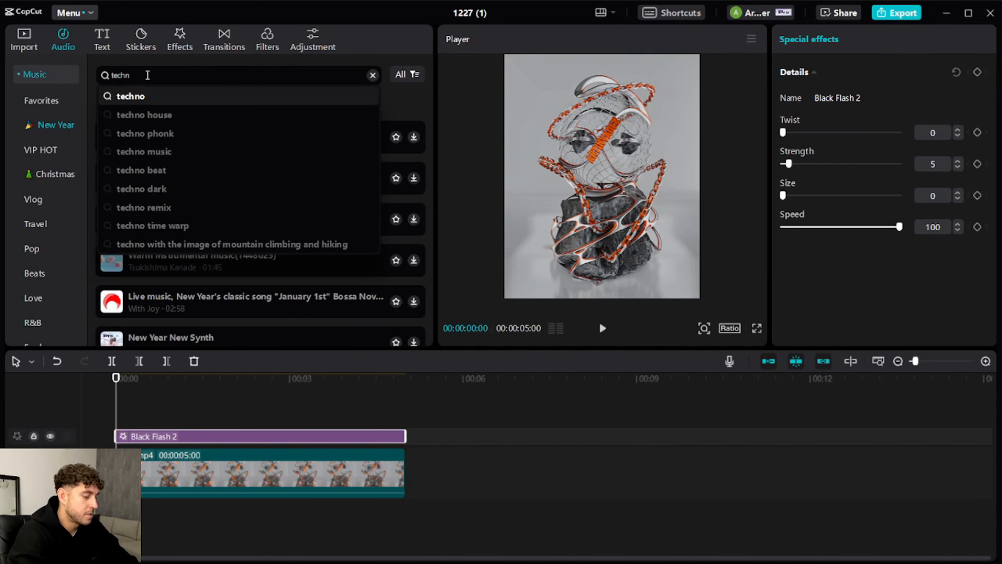
text(us)
key(Return)
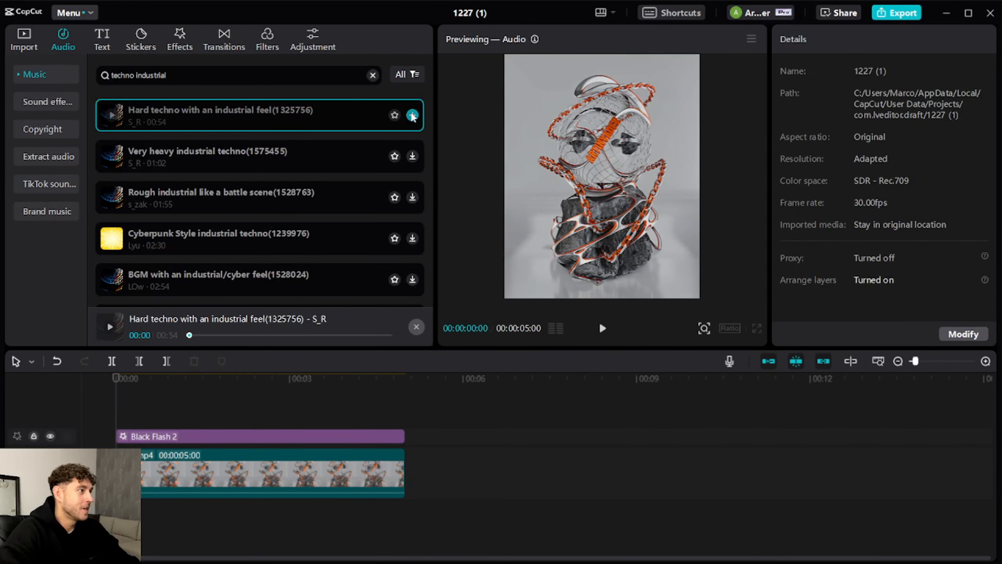
click(411, 115)
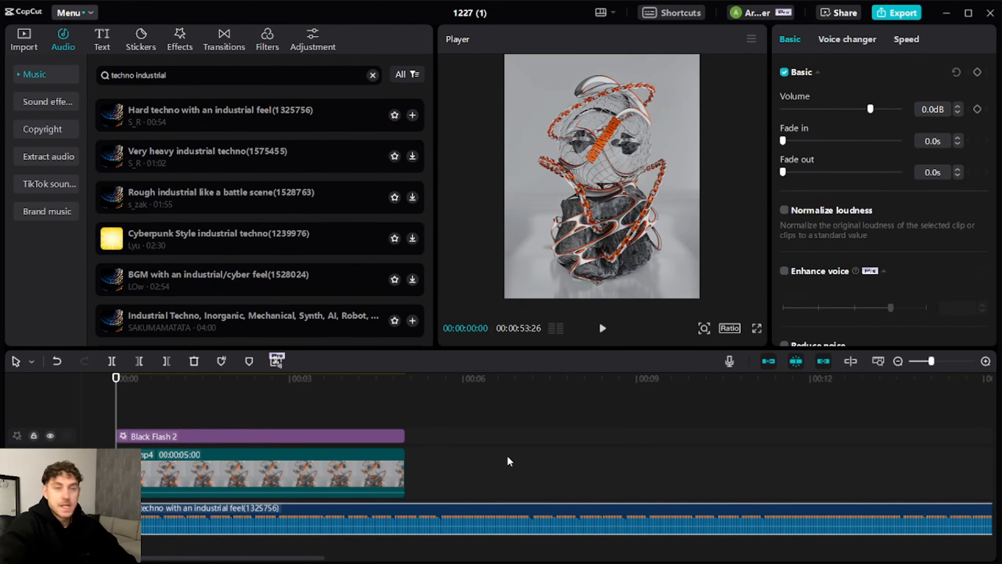
key(space)
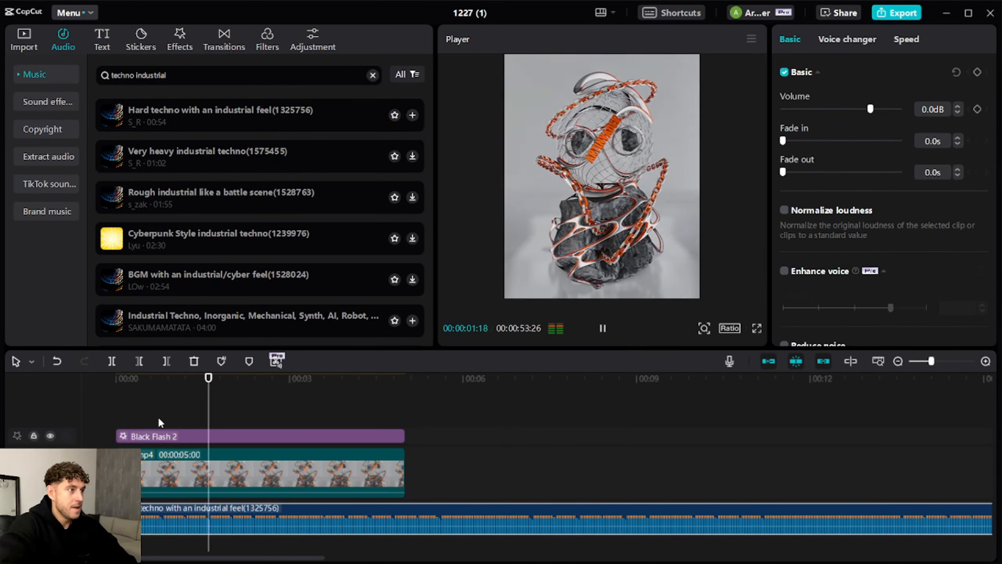
key(space)
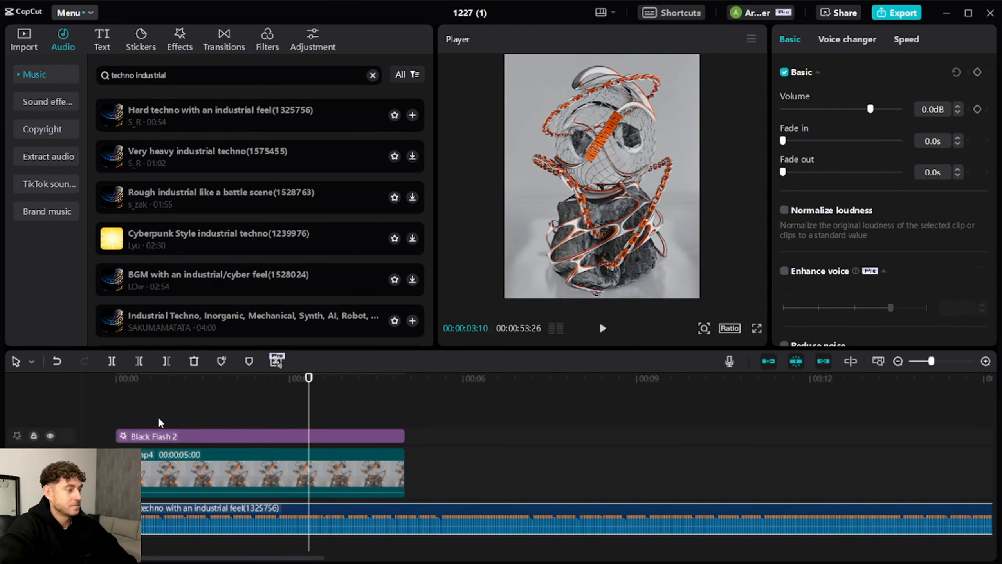
Set the video clip's standard speed to 1.5x and preview it with the music.
click(161, 471)
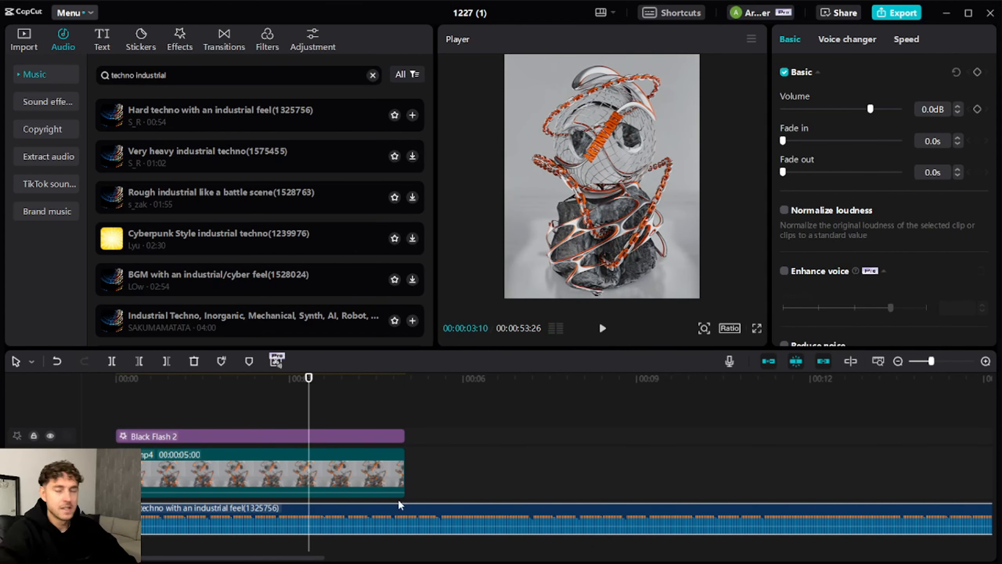
click(831, 46)
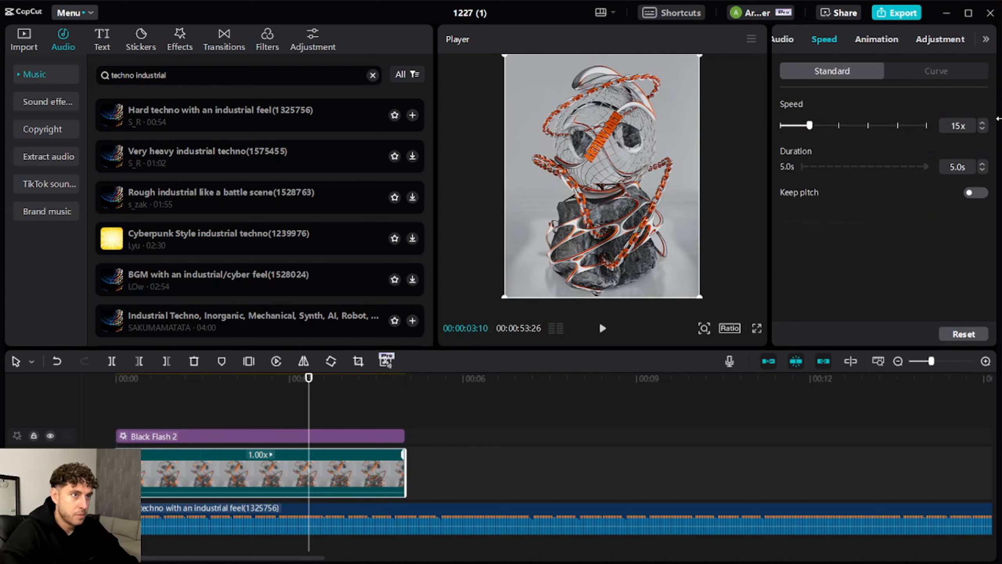
click(599, 322)
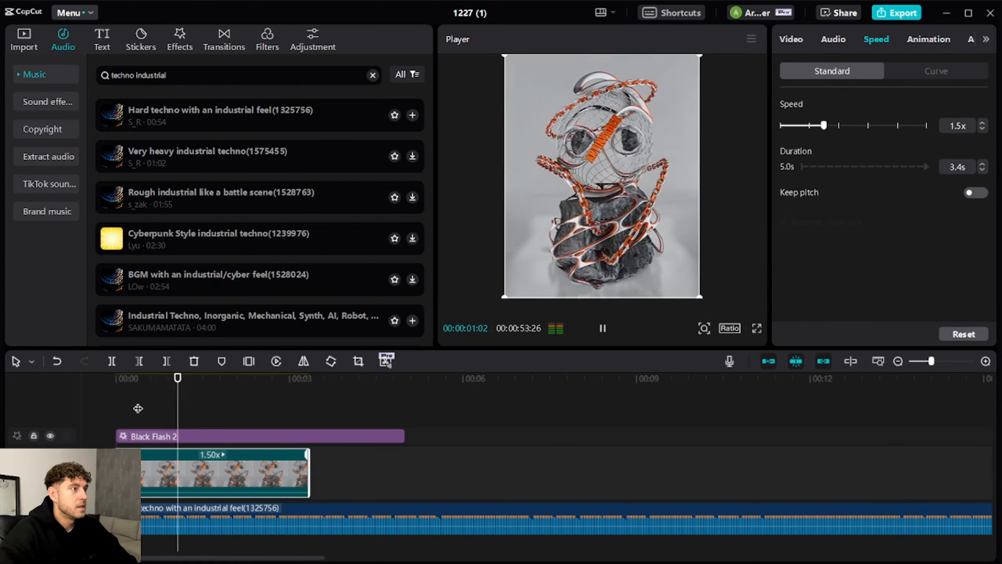
key(space)
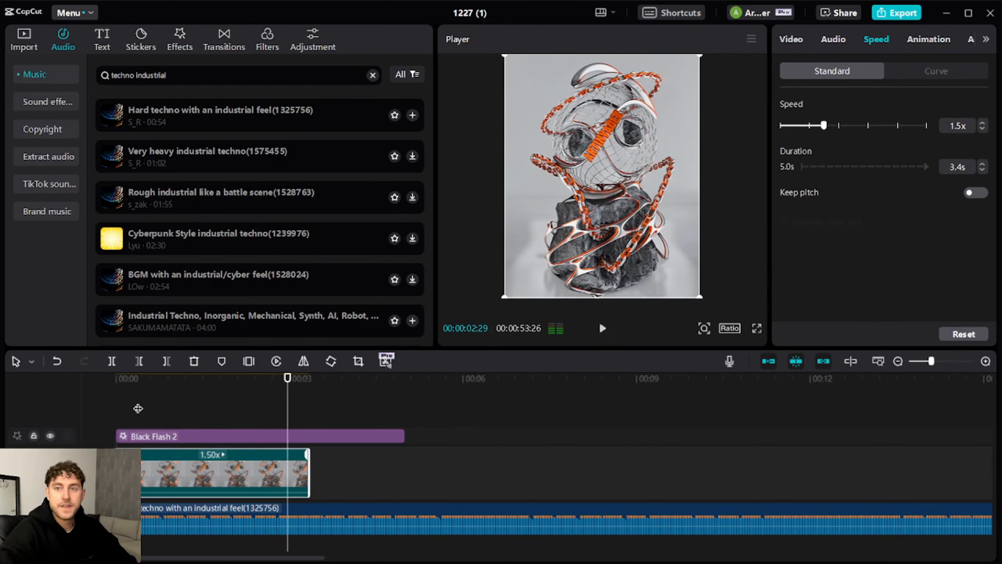
Duplicate the sped-up clip directly after the original on the main track and reverse the copy.
click(215, 455)
click(217, 460)
key(ctrl+c)
key(ctrl+v)
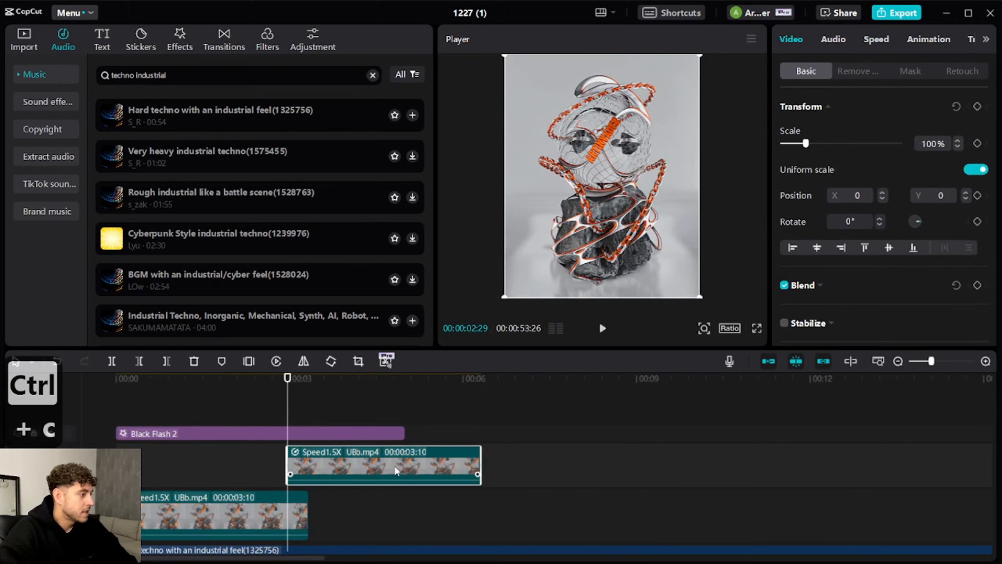
drag(414, 480, 427, 513)
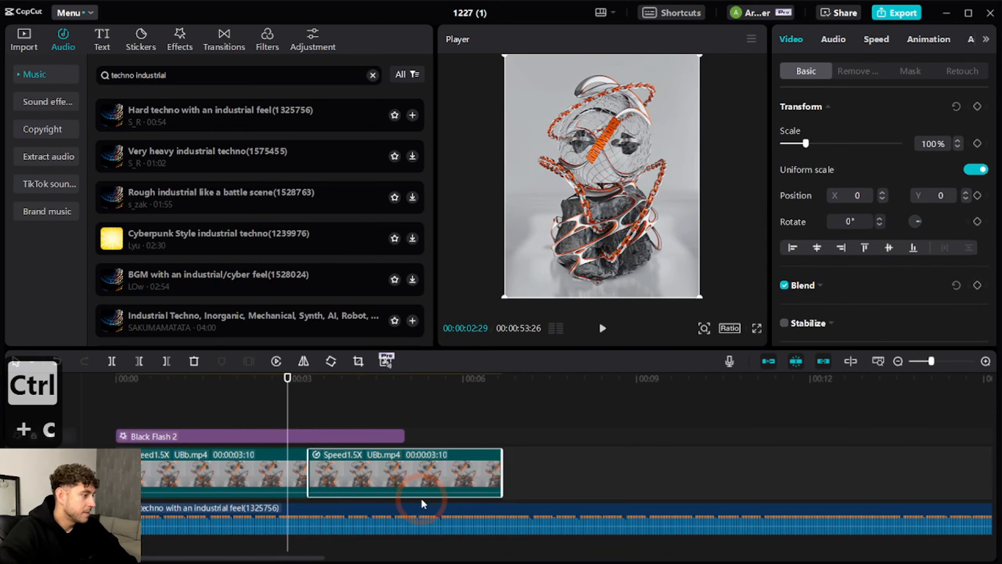
right_click(411, 471)
mouse_move(488, 235)
click(592, 253)
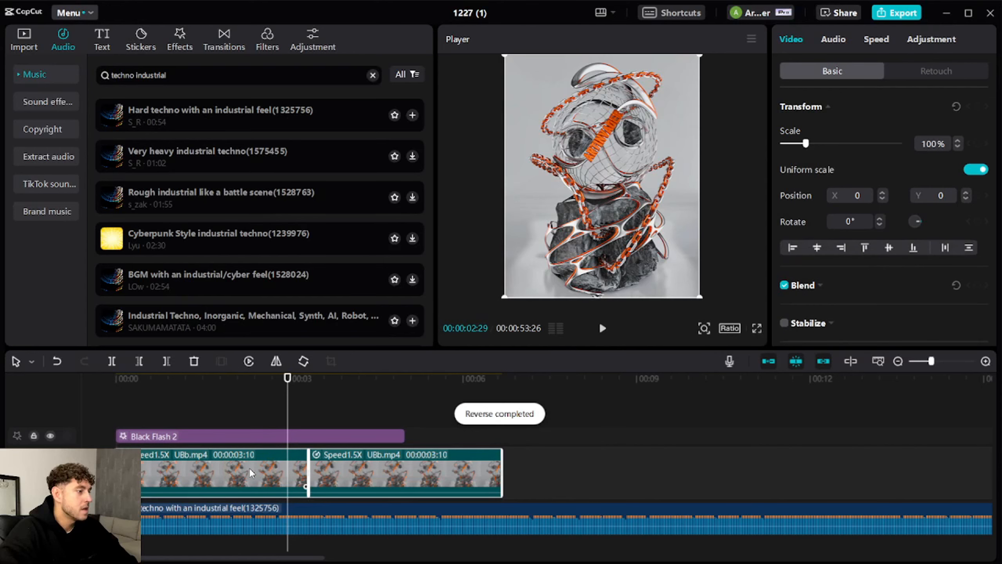
Duplicate both clips at the end of the main track and extend the Black Flash 2 effect to the end of the last clip.
ctrl+click(250, 473)
key(ctrl+c)
key(ctrl+v)
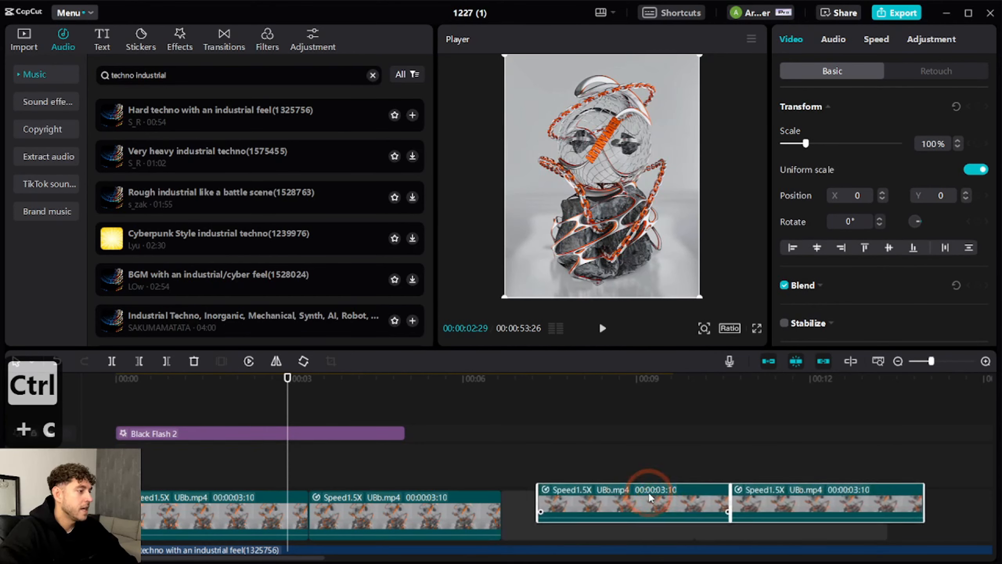
drag(625, 446, 631, 479)
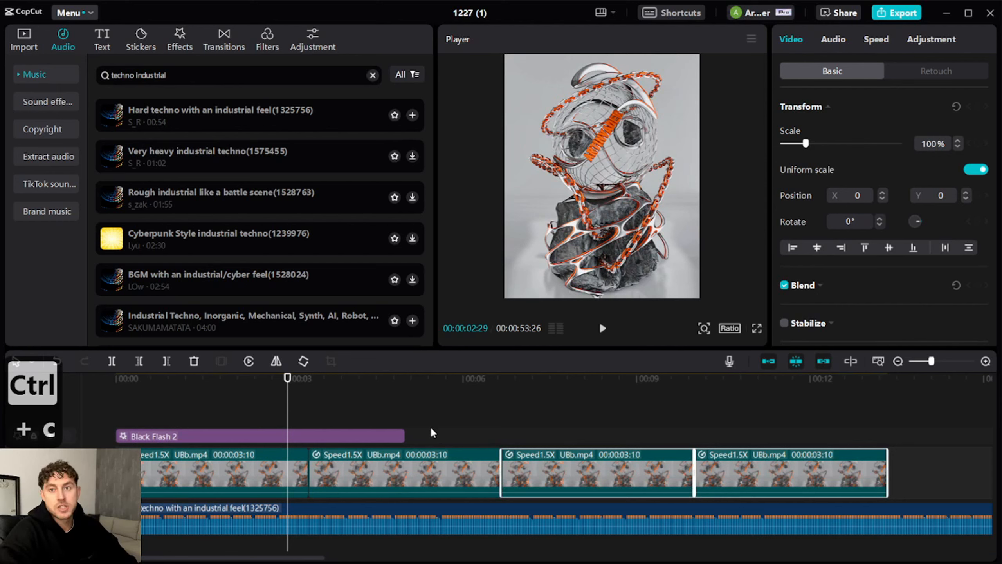
drag(404, 437, 886, 437)
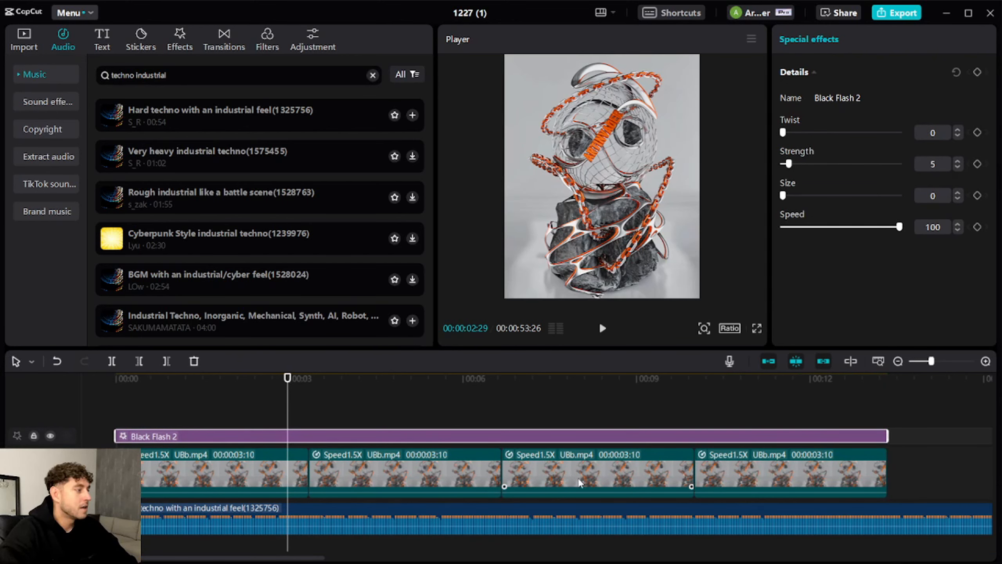
Split the music at the end of the last clip, delete the remainder and play the edit from the start.
drag(580, 482, 877, 454)
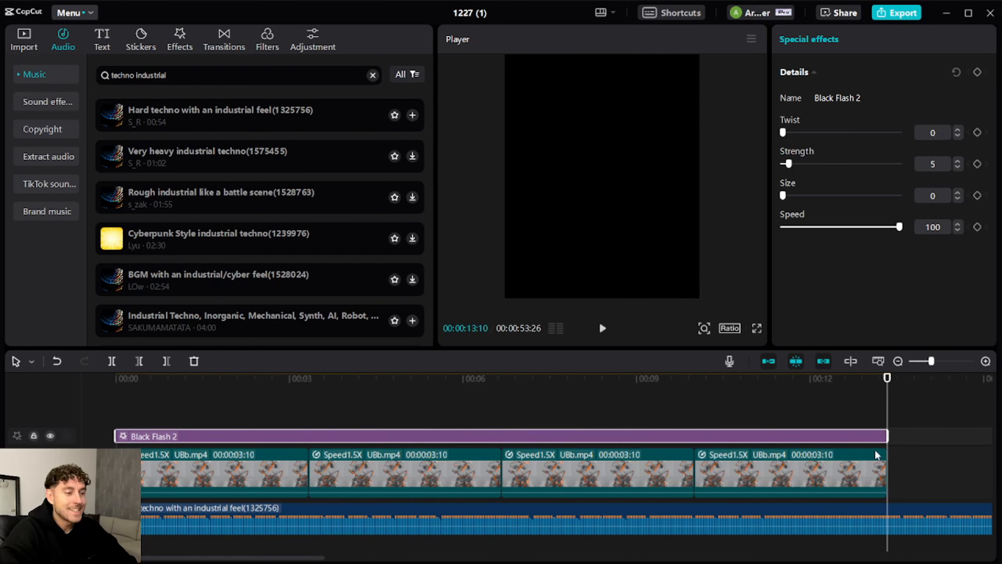
scroll(878, 458, down, 1)
click(890, 502)
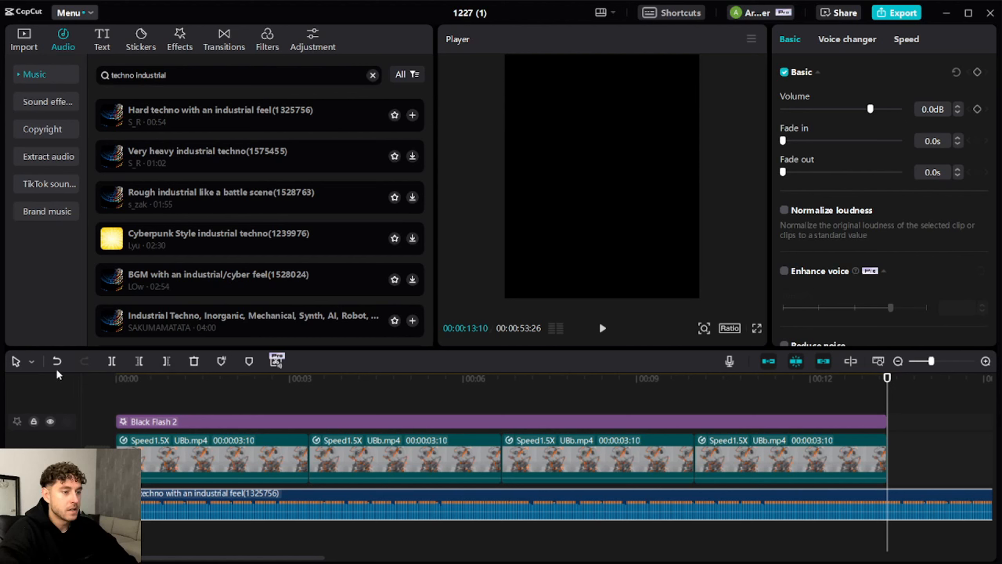
click(114, 362)
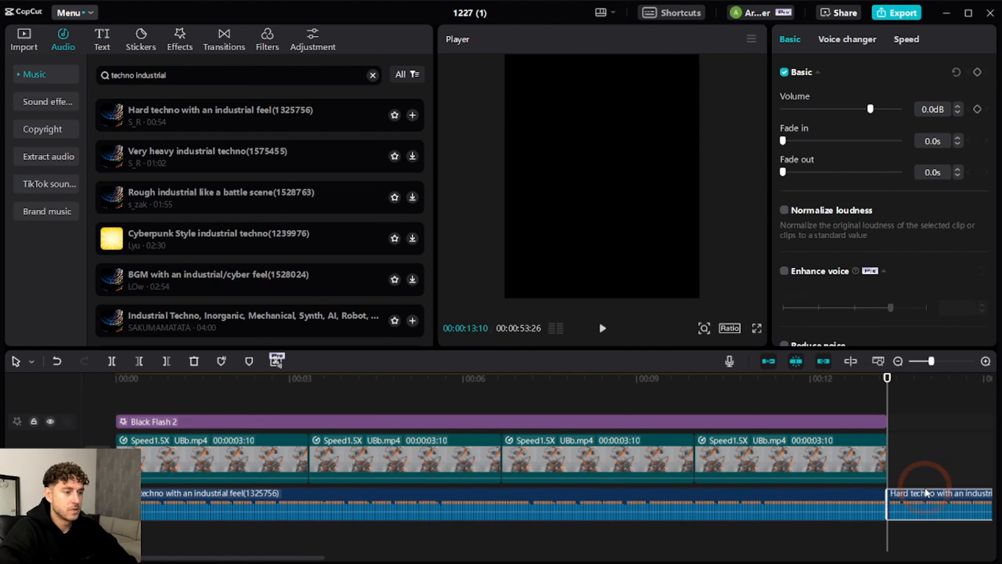
key(Delete)
key(Home)
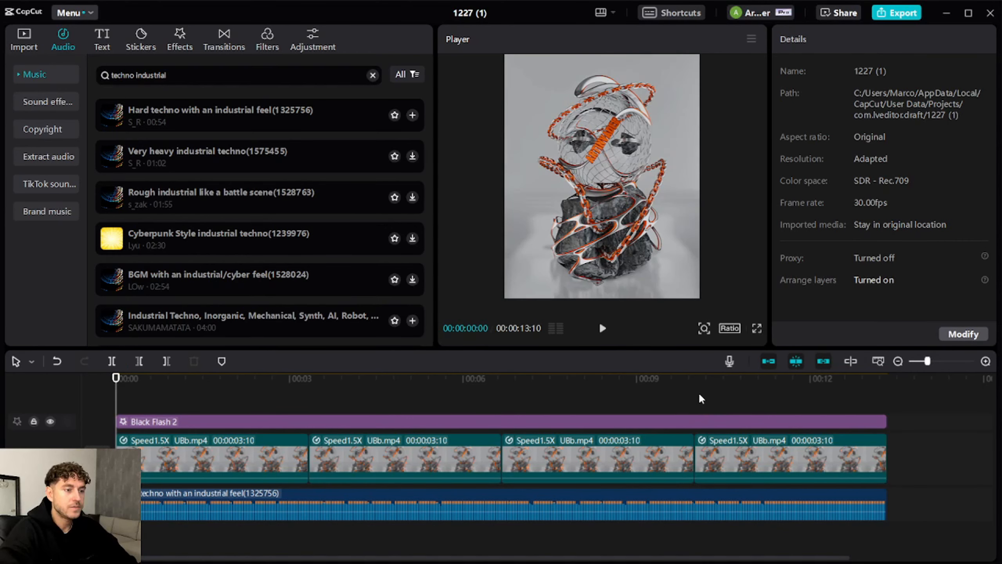
key(space)
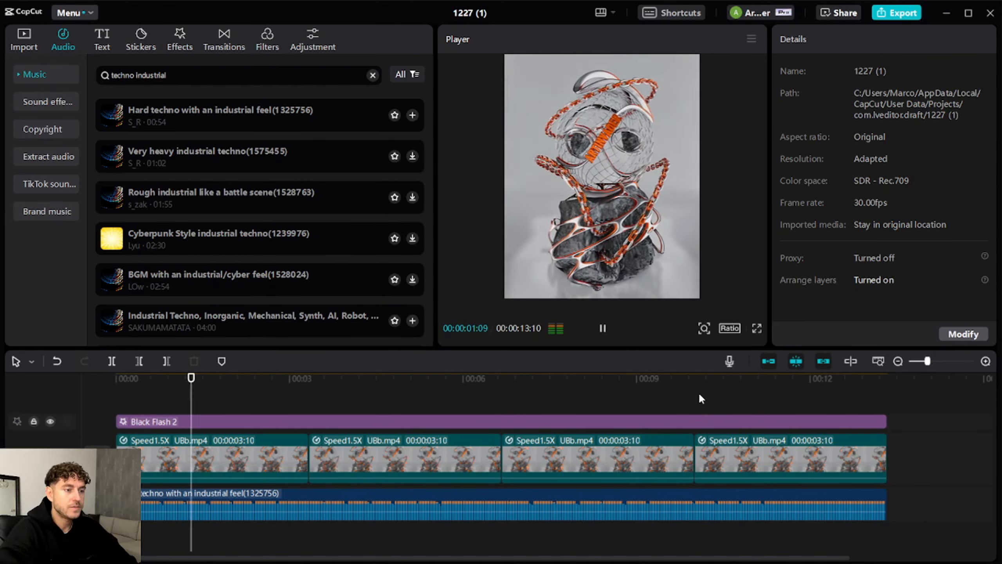